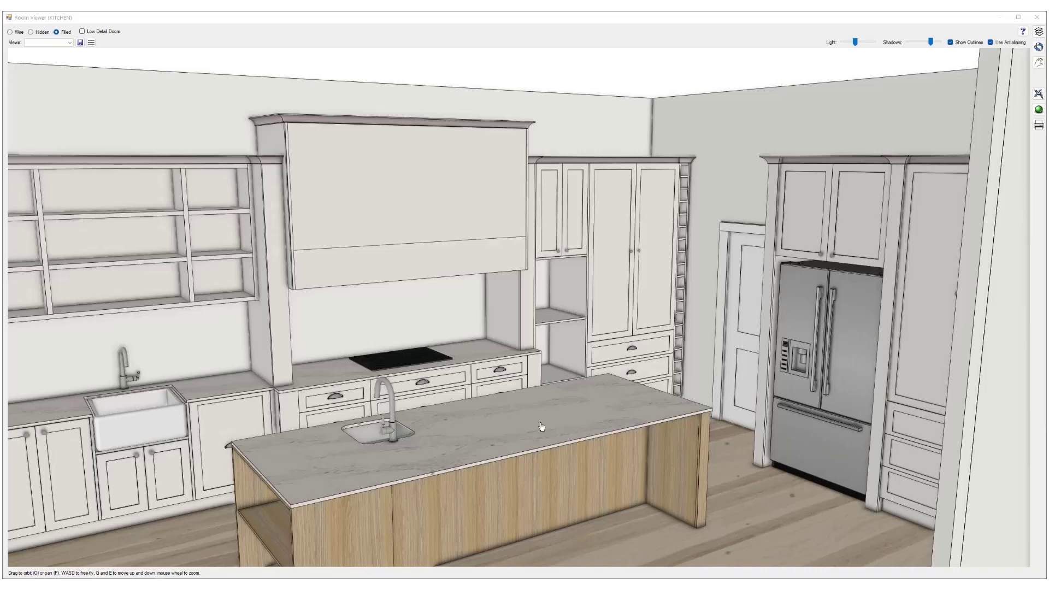
Inspect the kitchen from several angles in the 3D room viewer and close the viewer
drag(542, 427, 617, 403)
scroll(617, 403, up, 3)
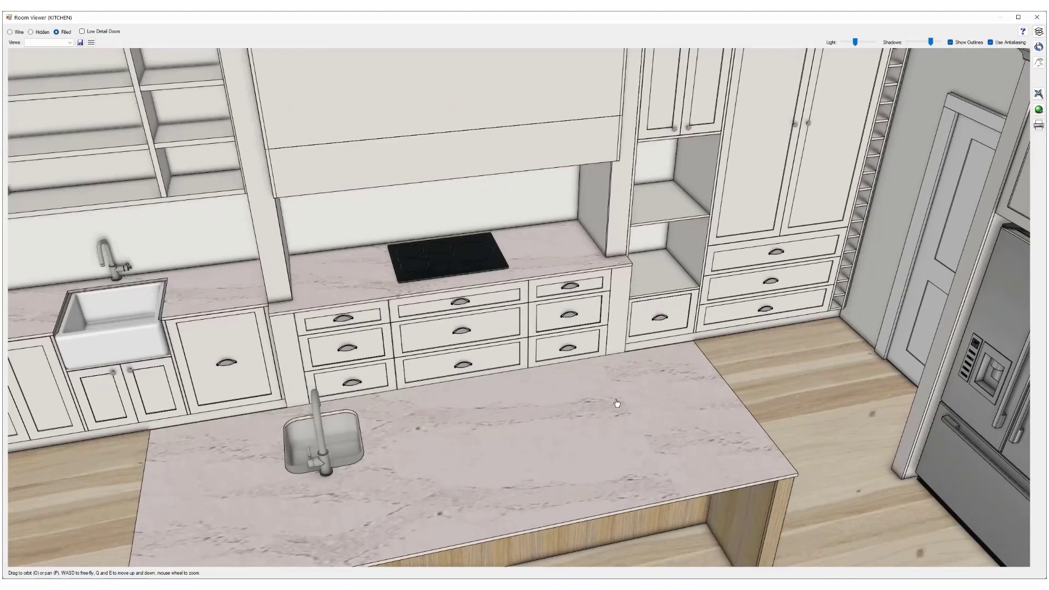
scroll(617, 403, down, 4)
mouse_move(617, 403)
mouse_down()
mouse_move(625, 422)
mouse_move(618, 415)
mouse_move(725, 408)
mouse_up()
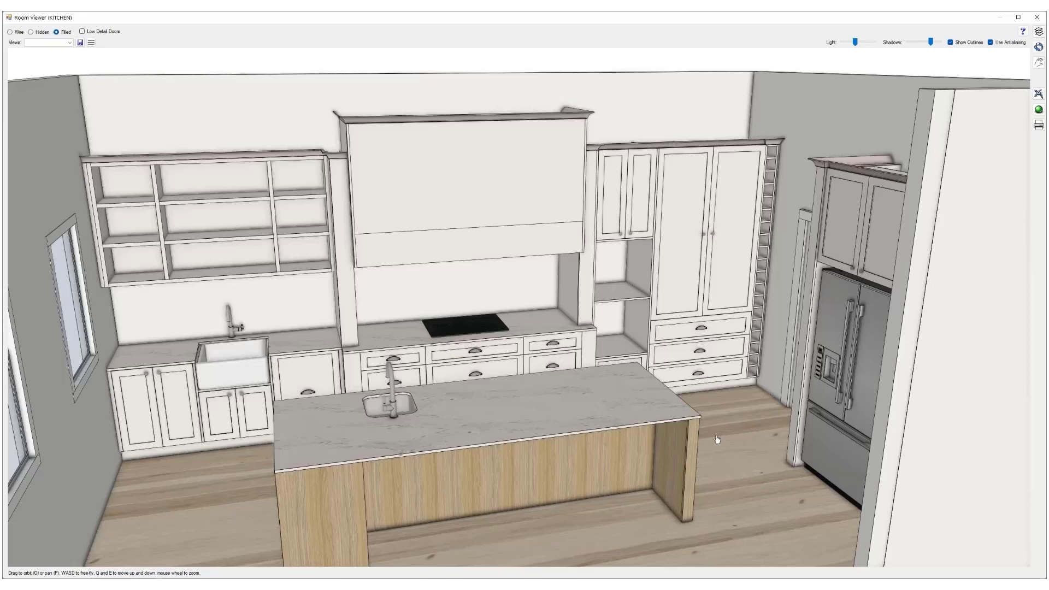
click(1037, 18)
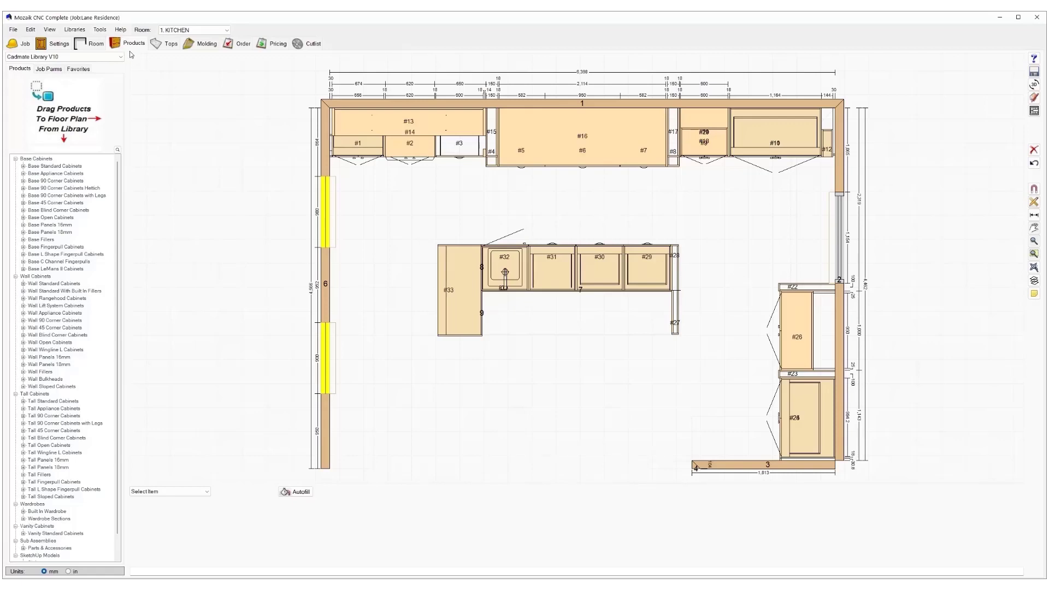
Export the kitchen room to SketchUp with a floor created, doors and pulls kept, and cabinet labels set to None
click(1034, 99)
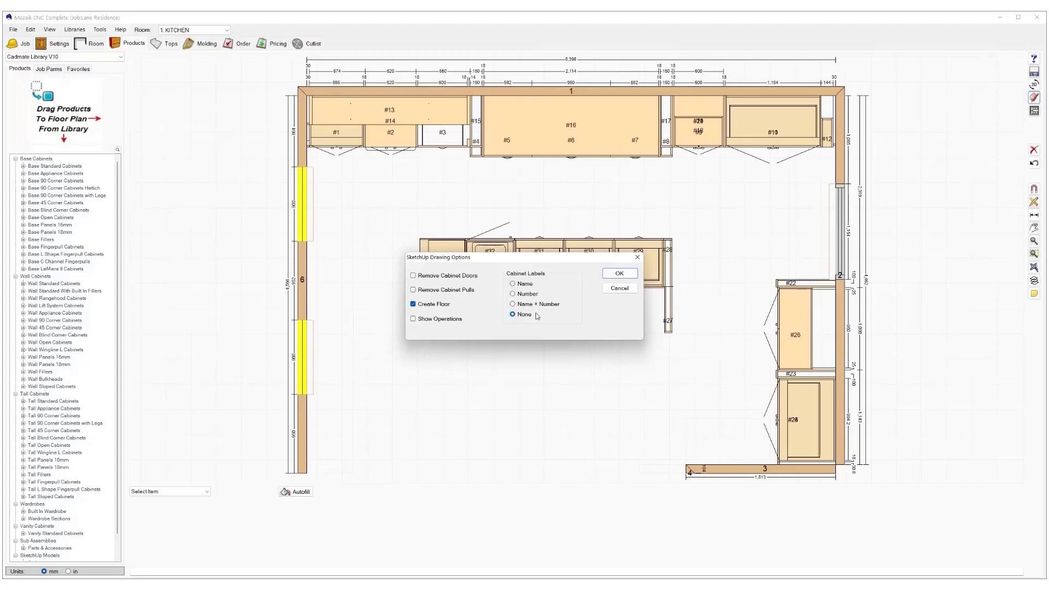
click(617, 274)
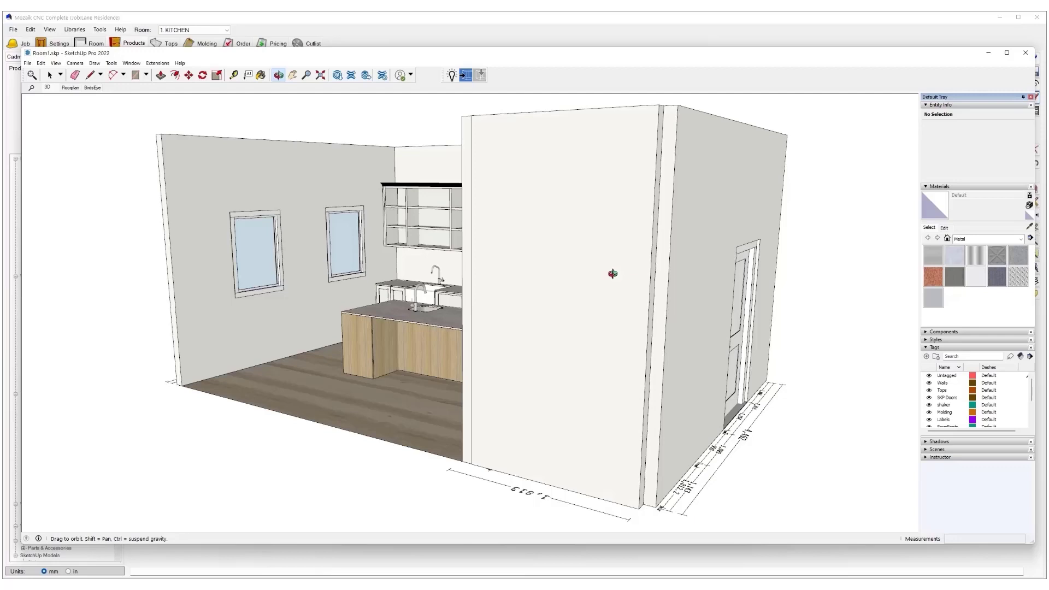
Hide the Dimensions tag in the exported SketchUp kitchen model
drag(332, 375, 609, 417)
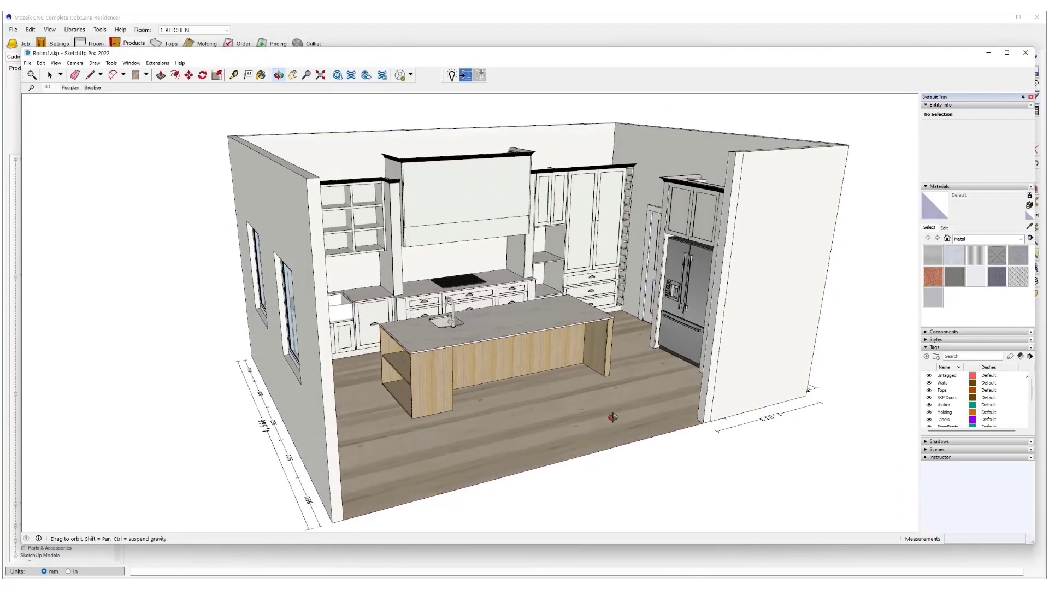
scroll(561, 327, up, 5)
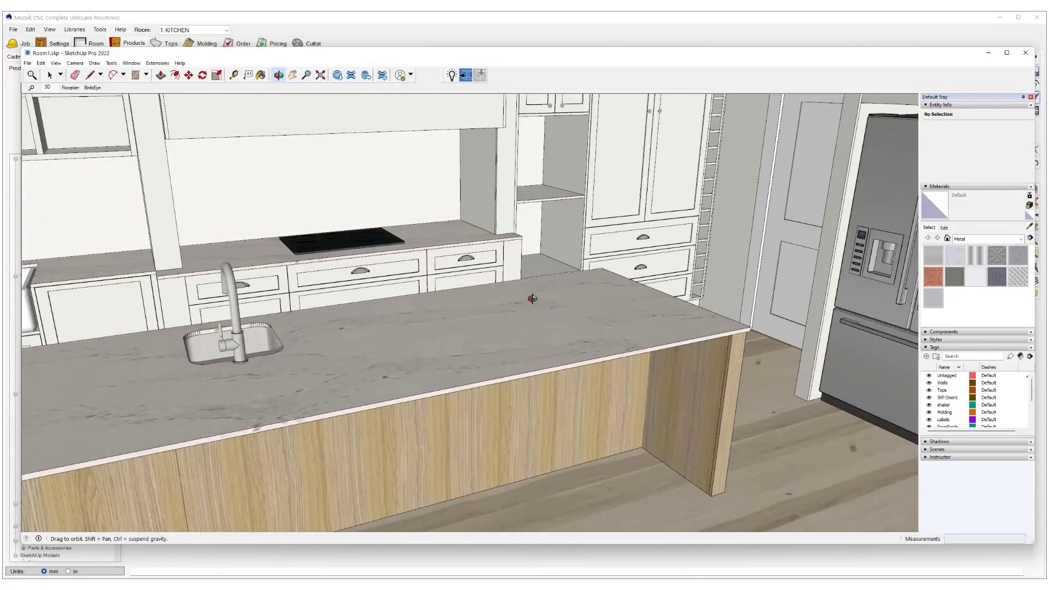
scroll(541, 306, down, 2)
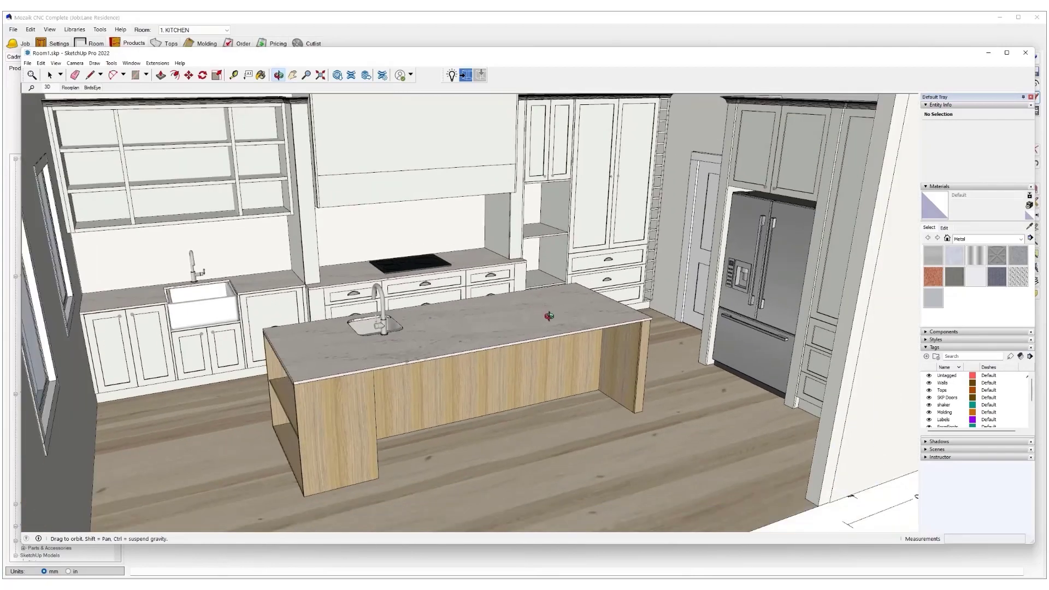
scroll(549, 316, down, 2)
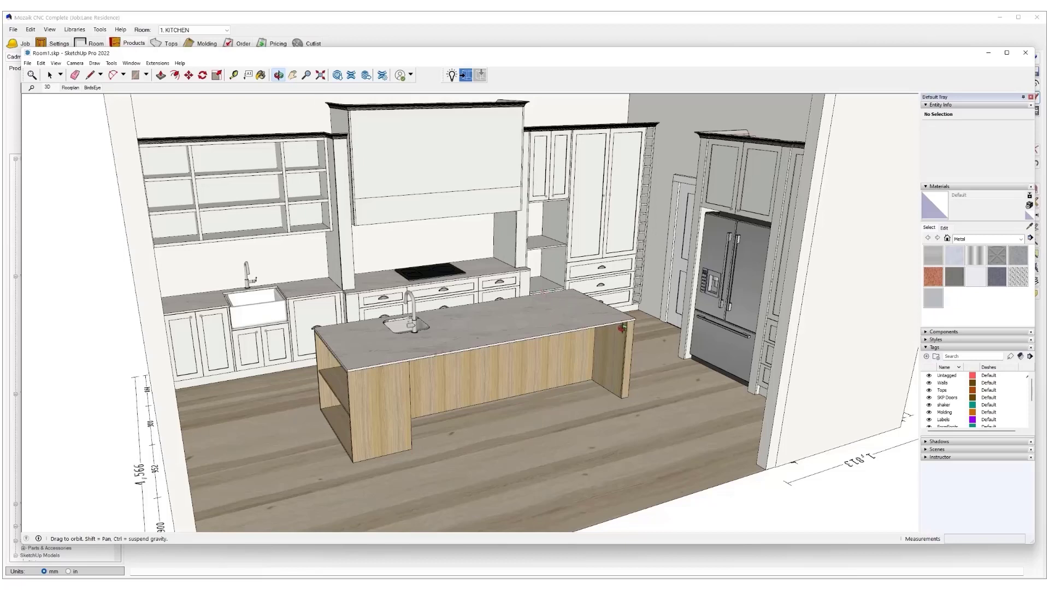
scroll(937, 386, down, 2)
click(929, 398)
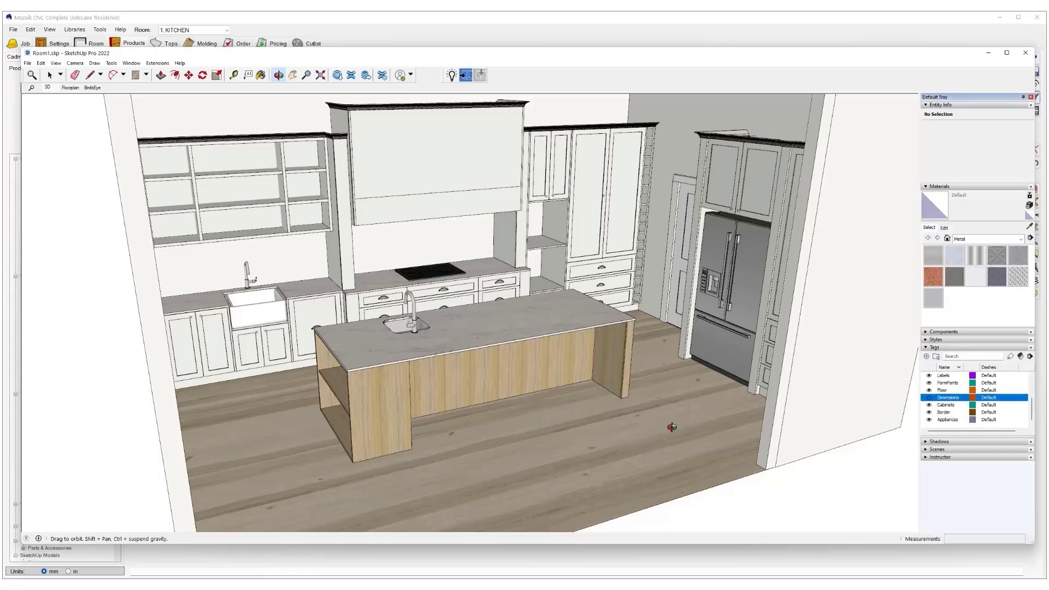
Search the 3D Warehouse for "bar stool"
scroll(675, 425, down, 3)
middle_drag(693, 452, 596, 401)
scroll(586, 380, up, 4)
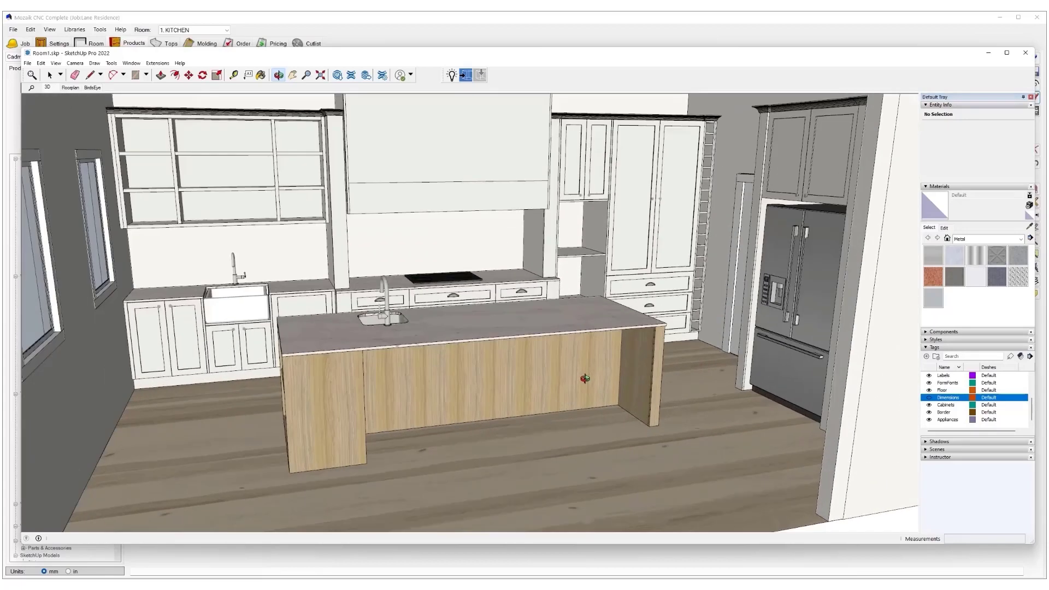
scroll(491, 452, up, 3)
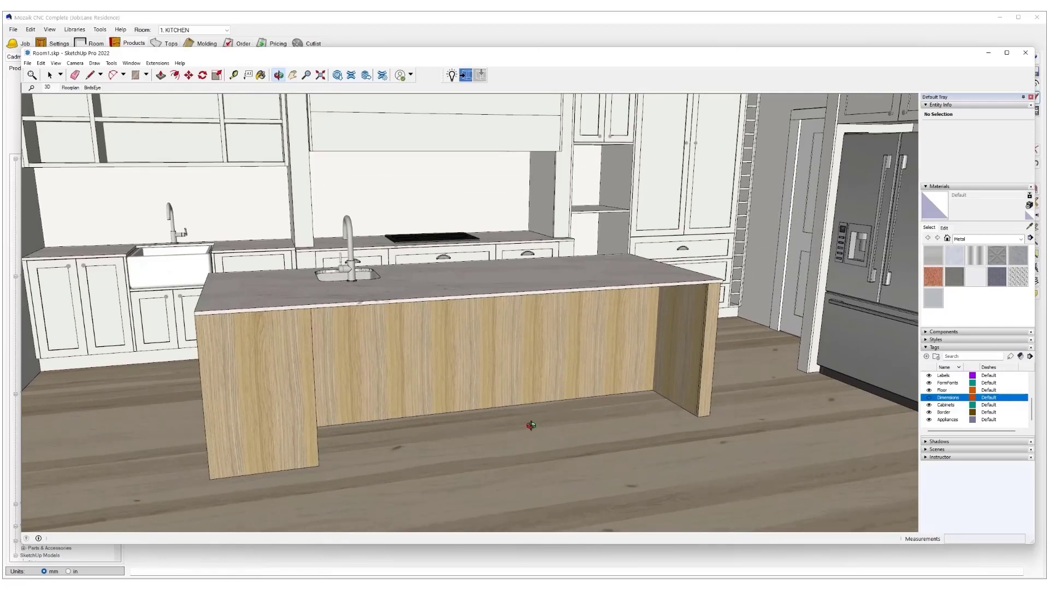
click(131, 63)
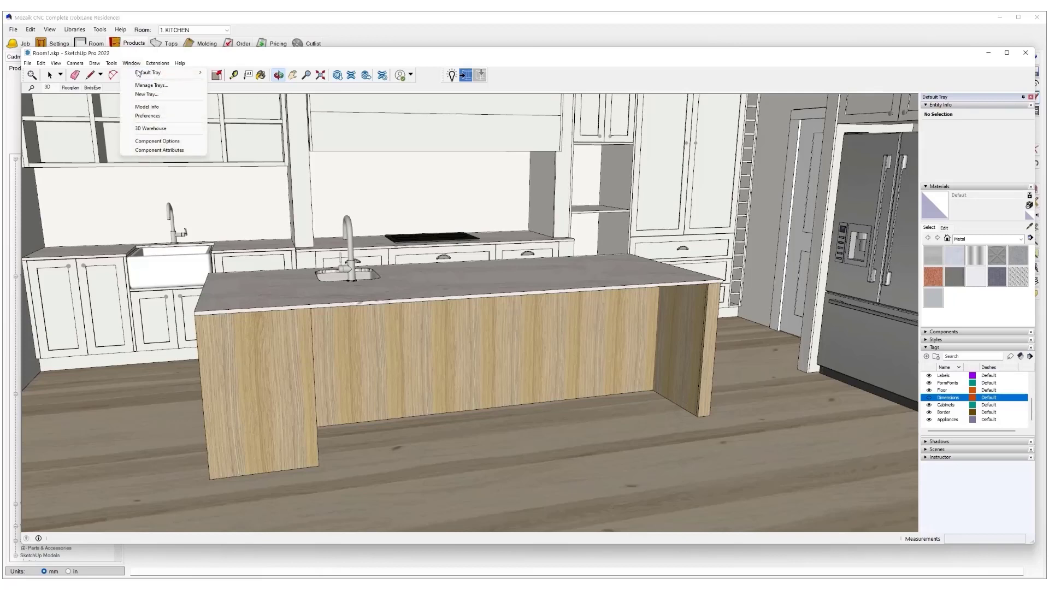
click(182, 129)
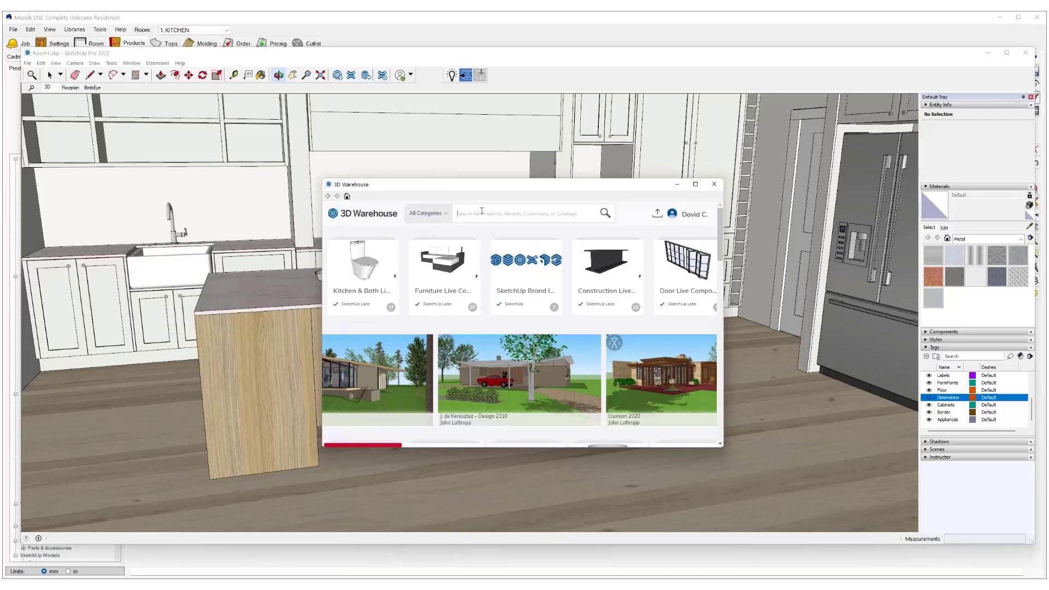
text(bar stool)
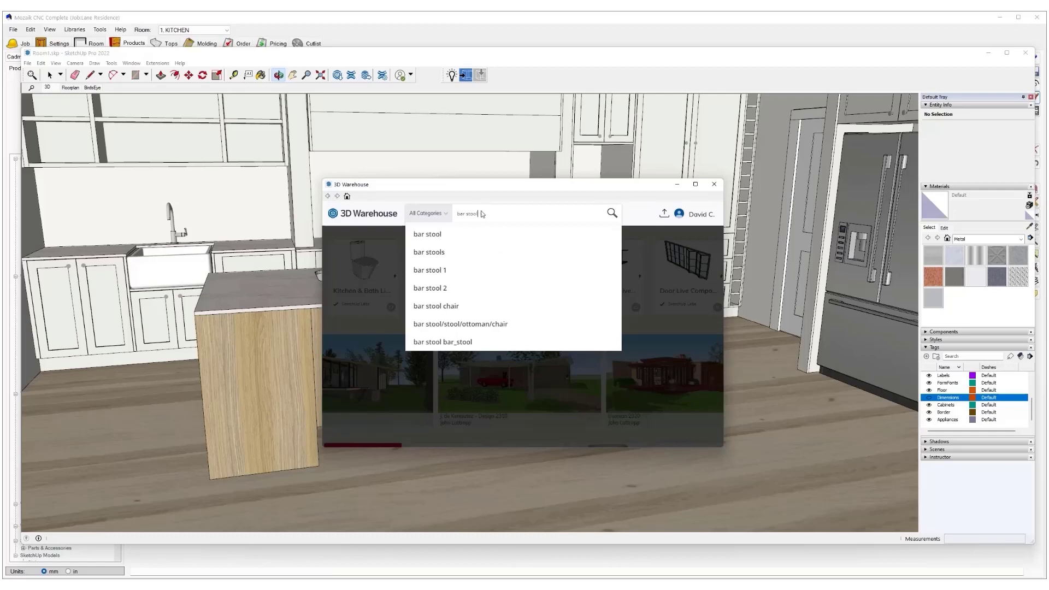
key(Return)
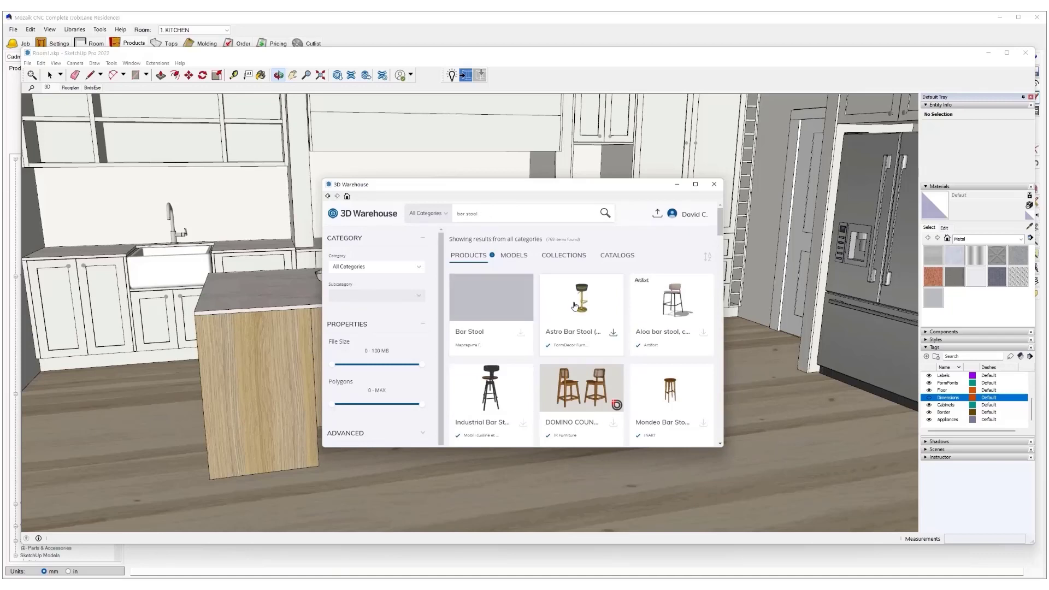
Load the Astro Bar Stool directly into the model and place it on the floor in front of the island
click(614, 334)
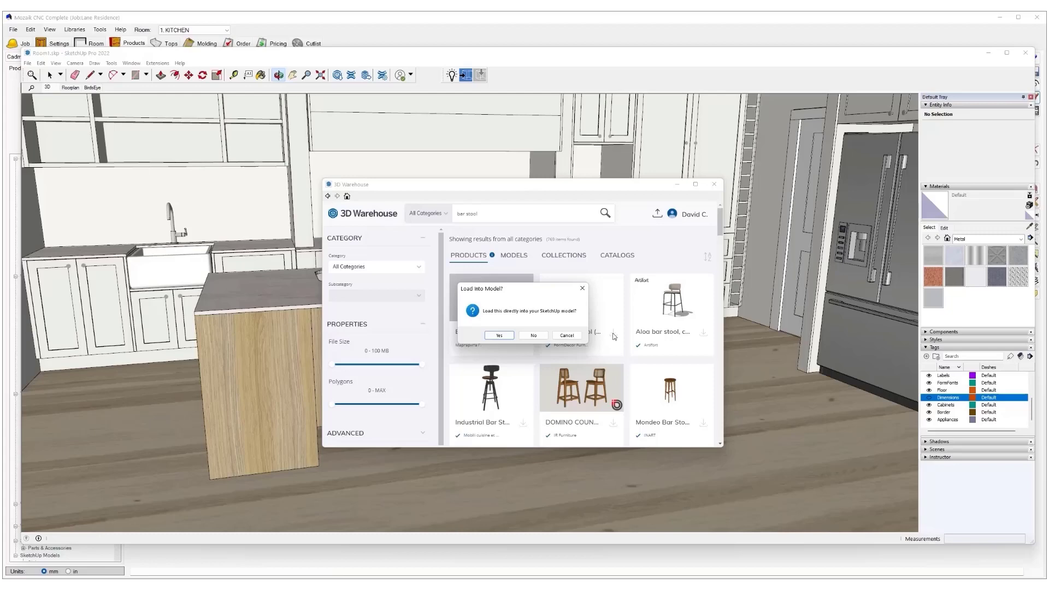
click(498, 335)
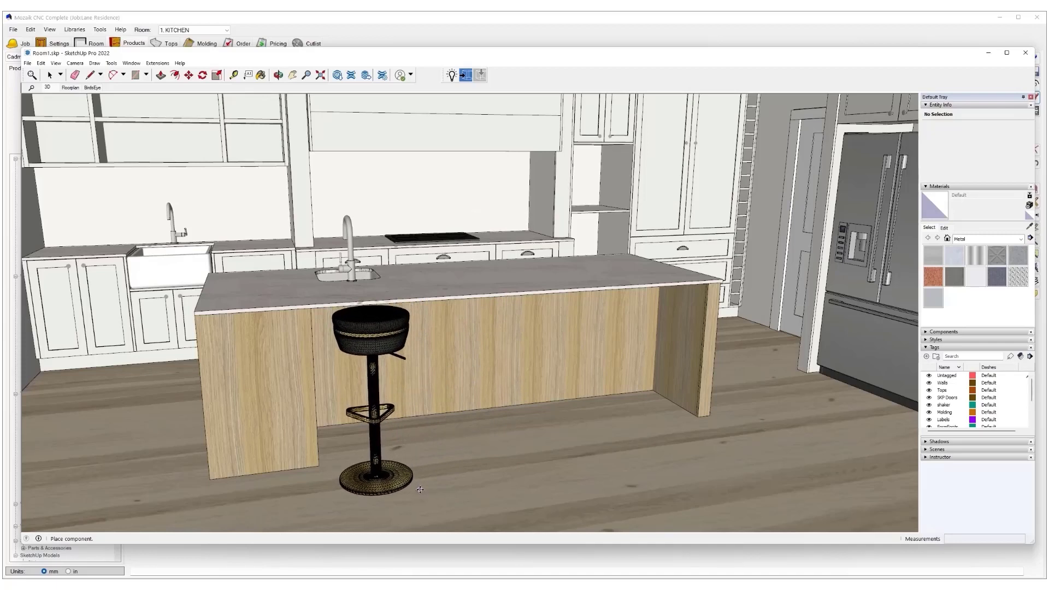
click(420, 490)
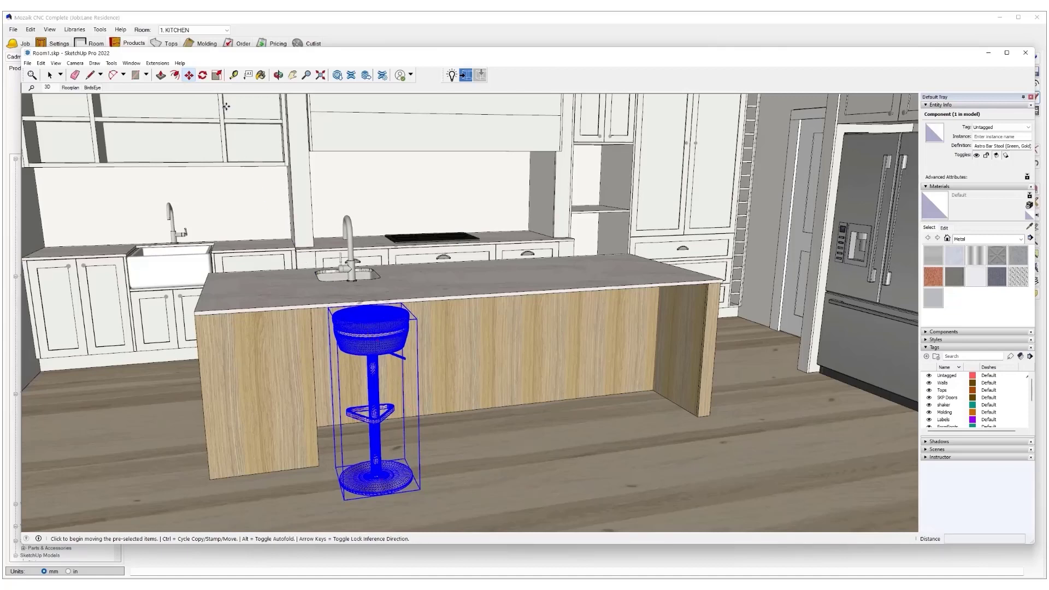
Scale the bar stool's height down to about 0.89 so it sits below the island benchtop
click(216, 75)
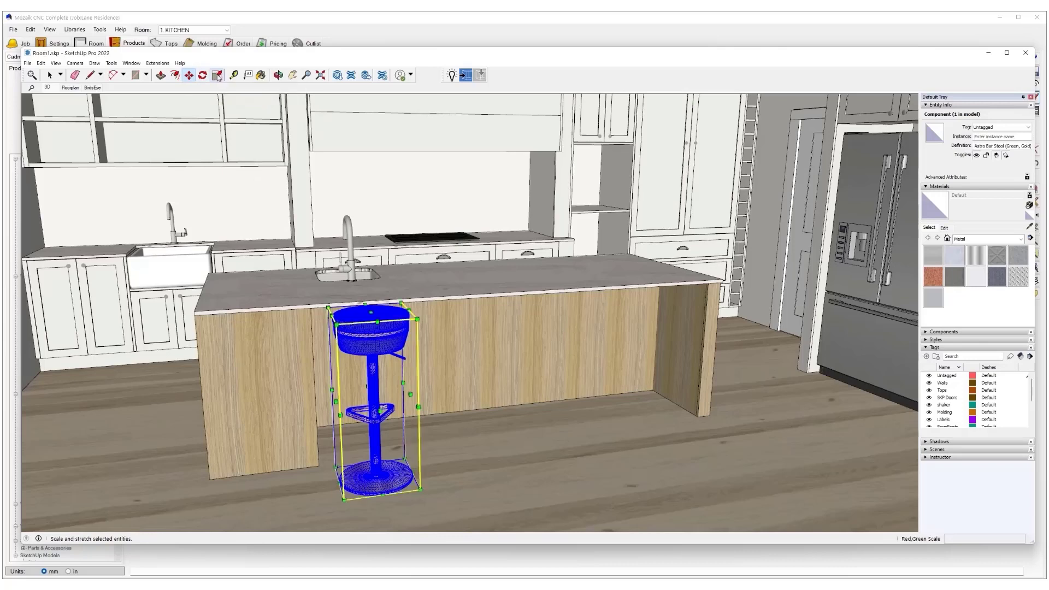
click(372, 313)
click(373, 331)
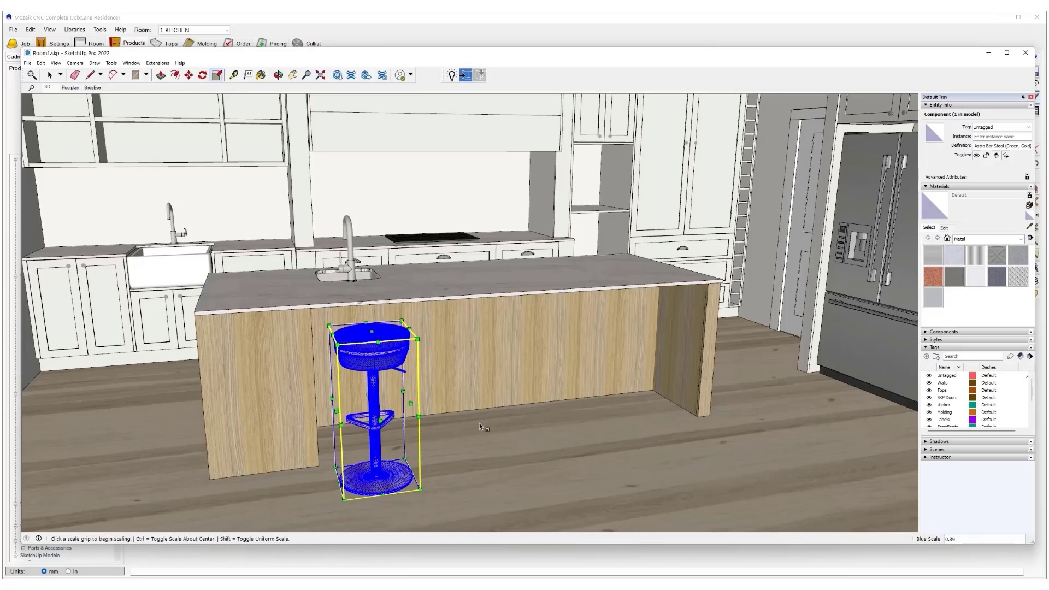
Copy the bar stool about 1675 mm along the island and divide the copy by 3 to make four evenly spaced stools
key(m)
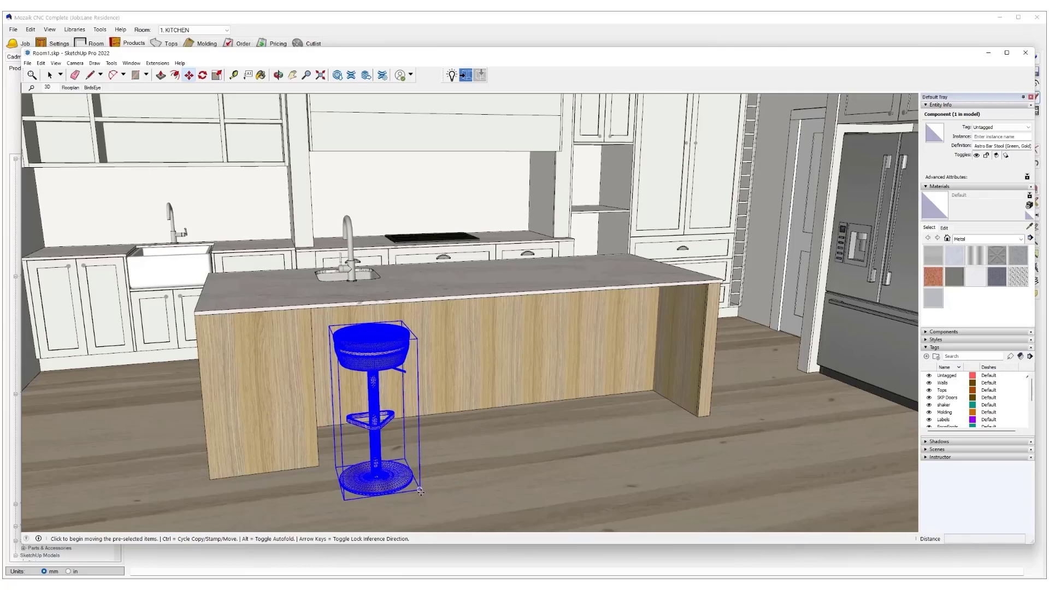
click(420, 491)
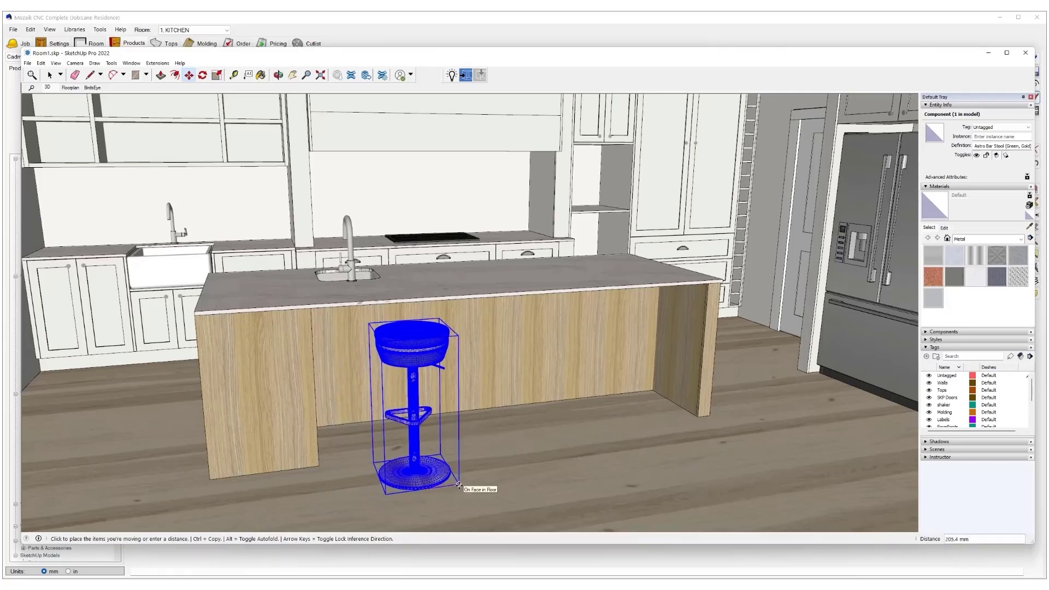
key(ctrl)
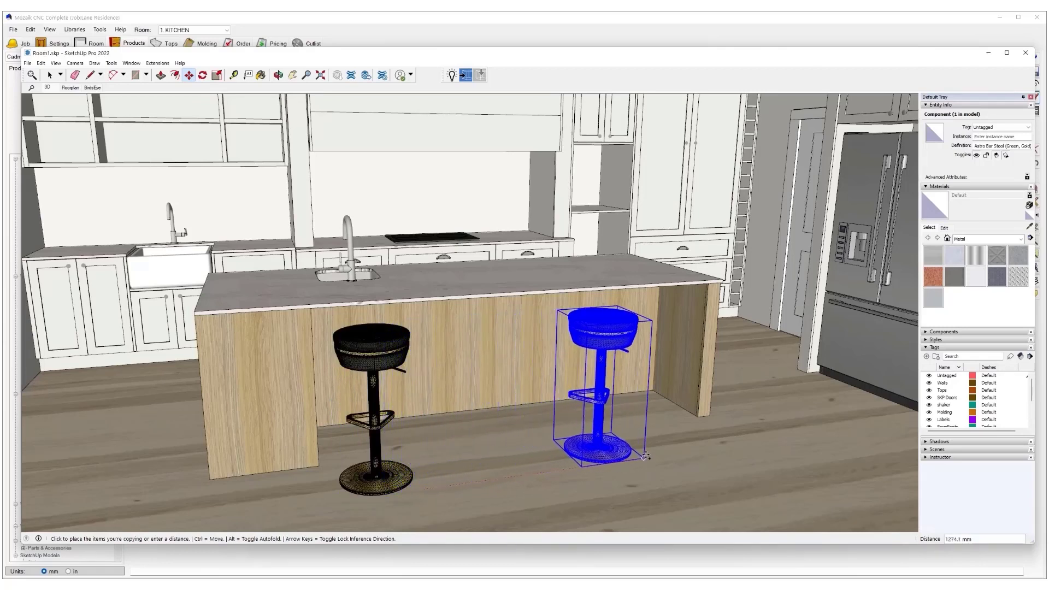
click(705, 446)
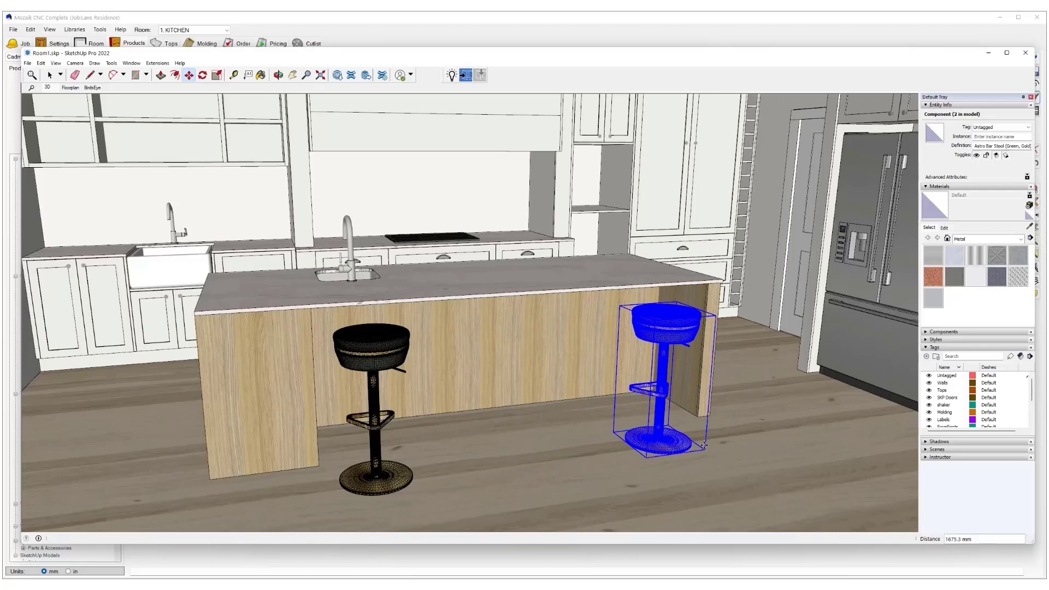
text(/3)
key(Return)
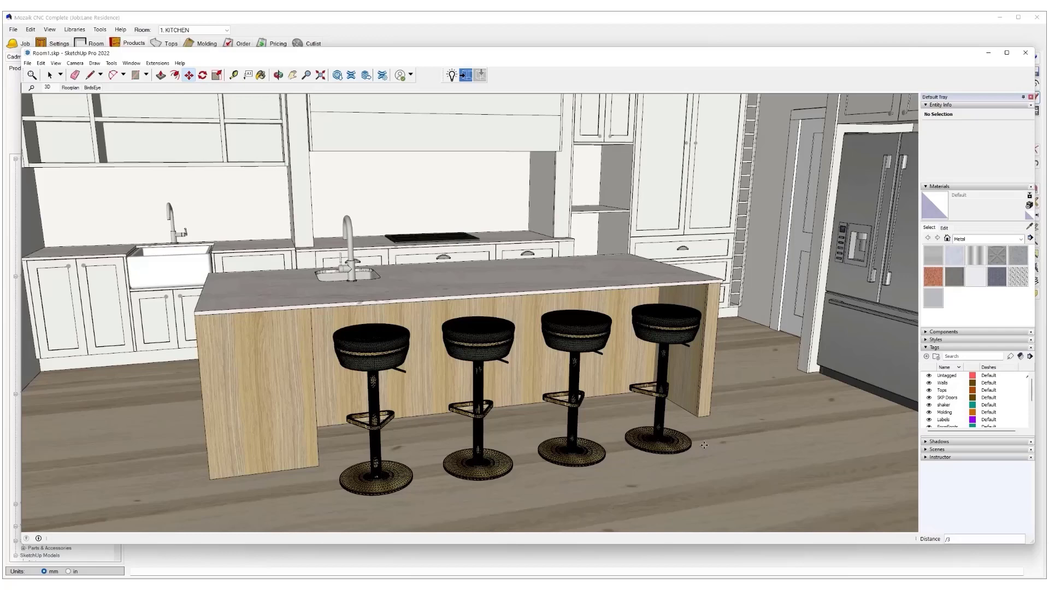
Draw a ceiling rectangle over the room between opposite outer corners of the wall tops
scroll(704, 446, down, 5)
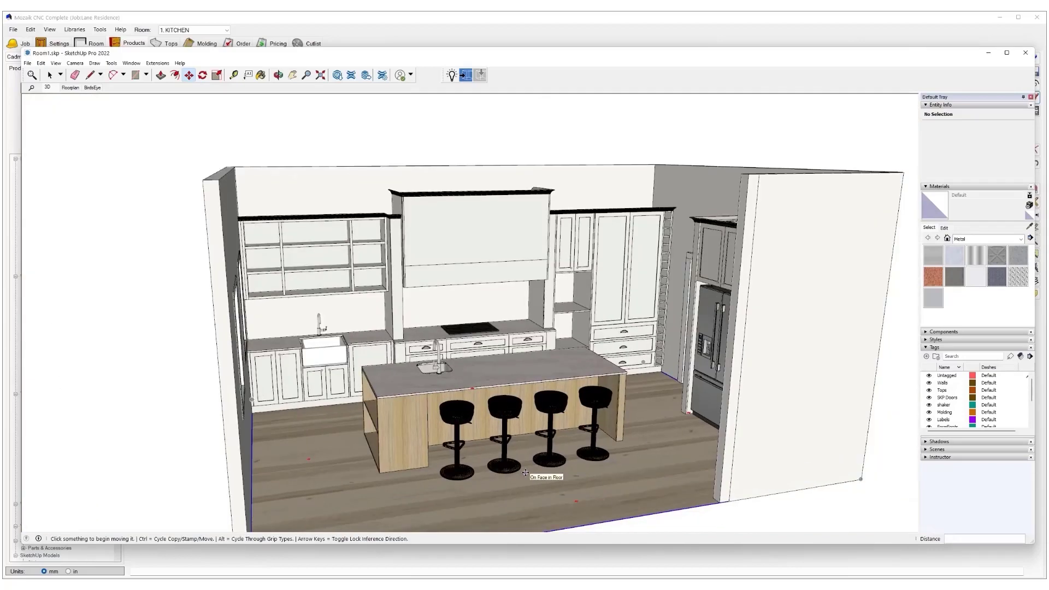
scroll(503, 415, down, 2)
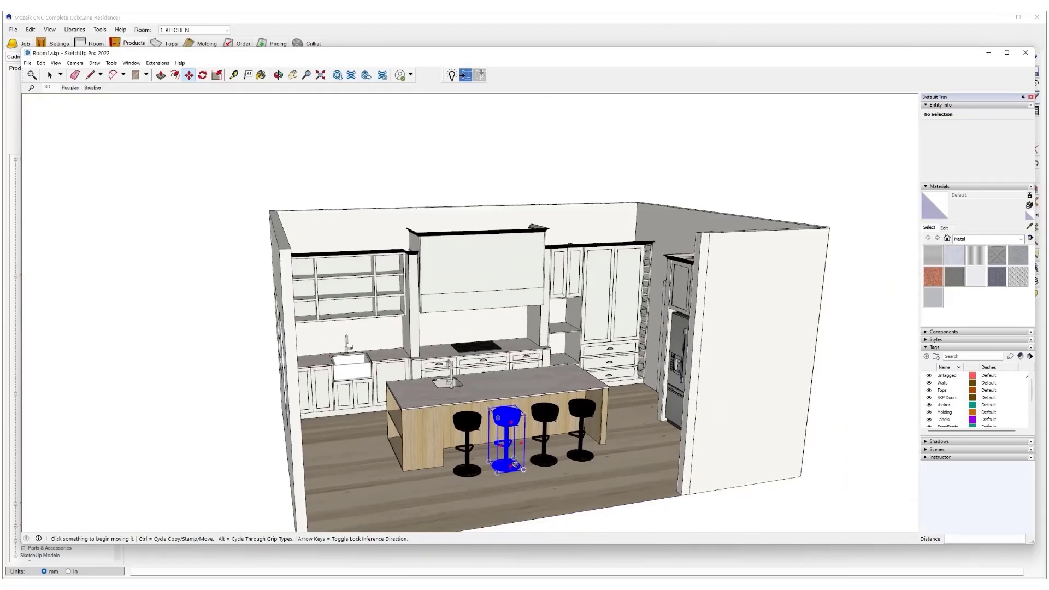
click(135, 75)
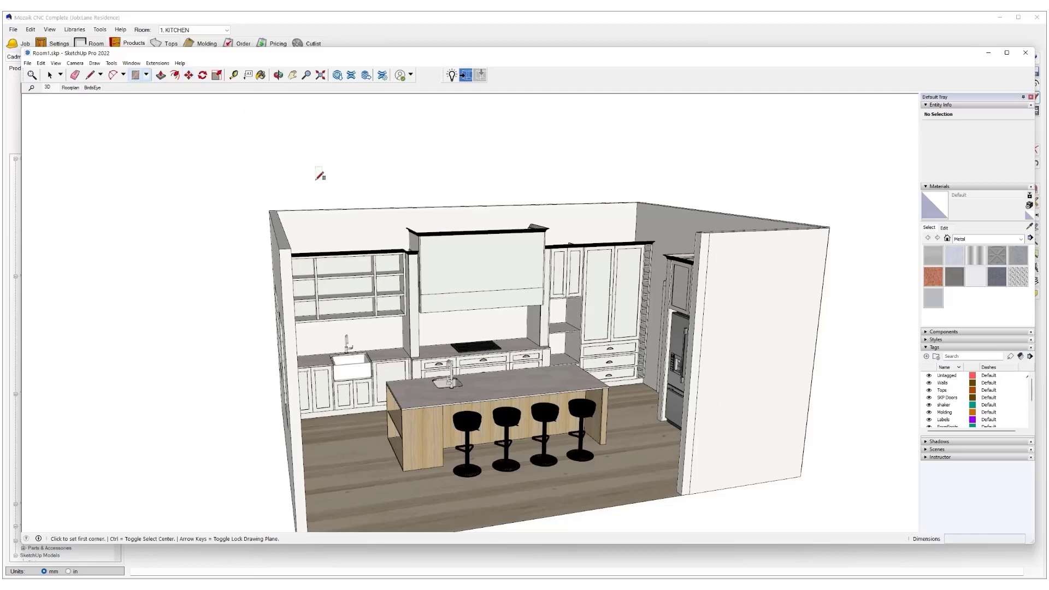
middle_drag(277, 205, 315, 293)
click(257, 220)
scroll(314, 246, down, 2)
scroll(316, 243, down, 1)
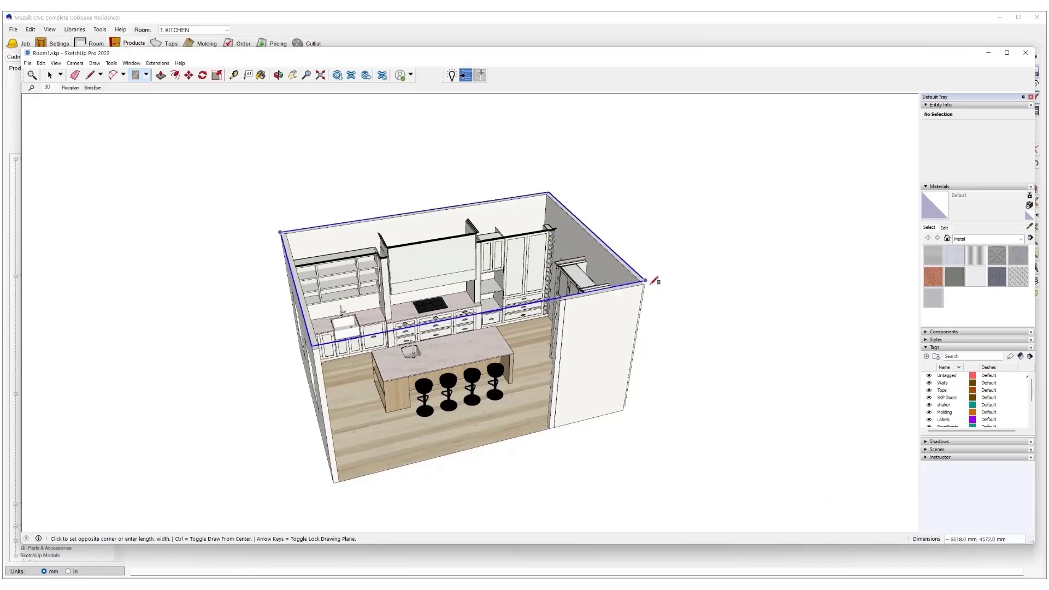
scroll(656, 280, up, 2)
scroll(653, 281, up, 2)
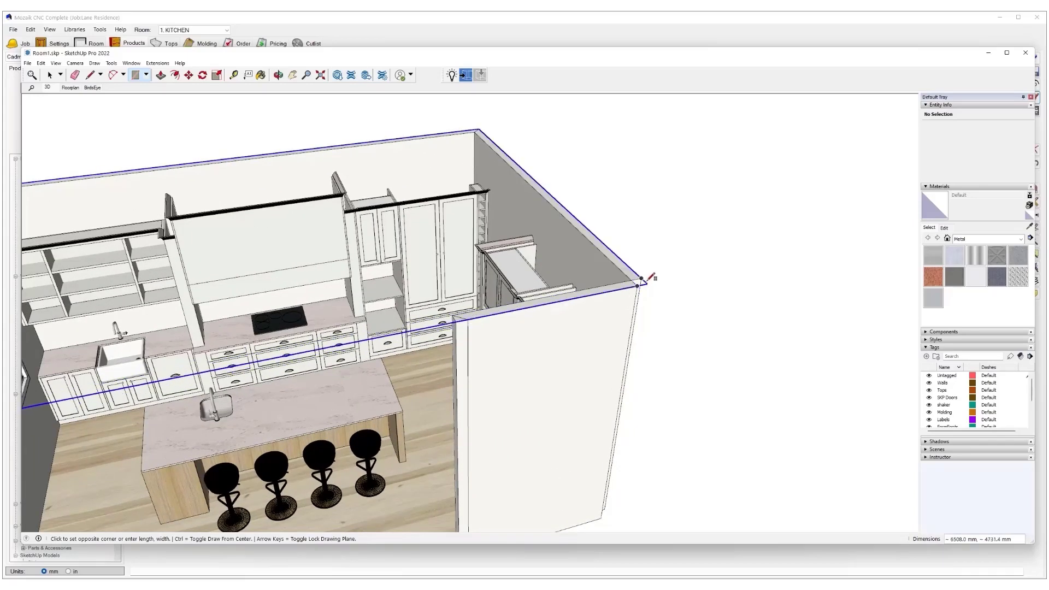
click(640, 284)
scroll(668, 311, down, 4)
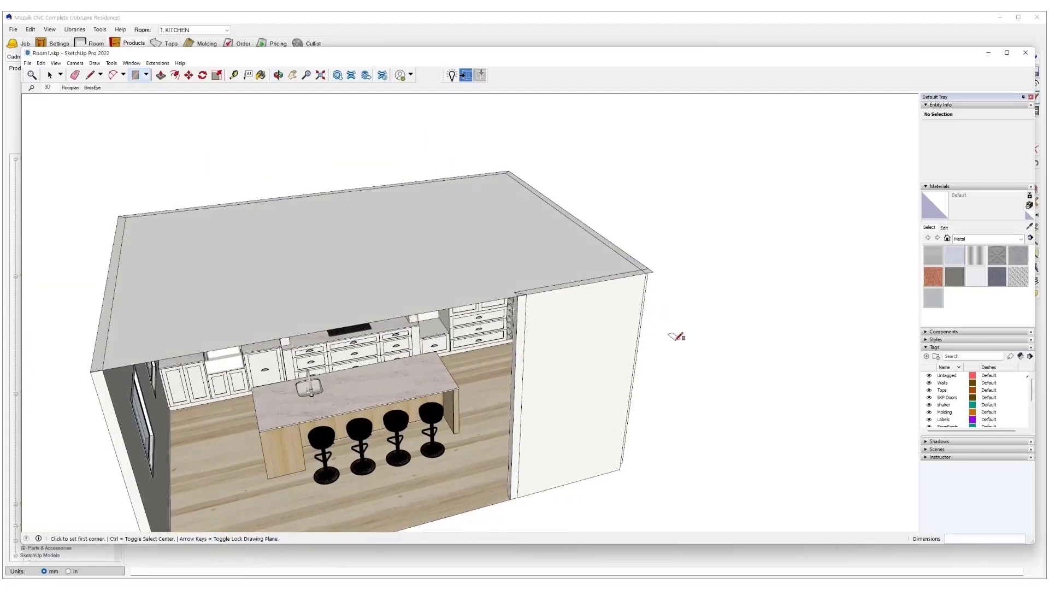
Push/Pull the ceiling face up by 100 mm
key(p)
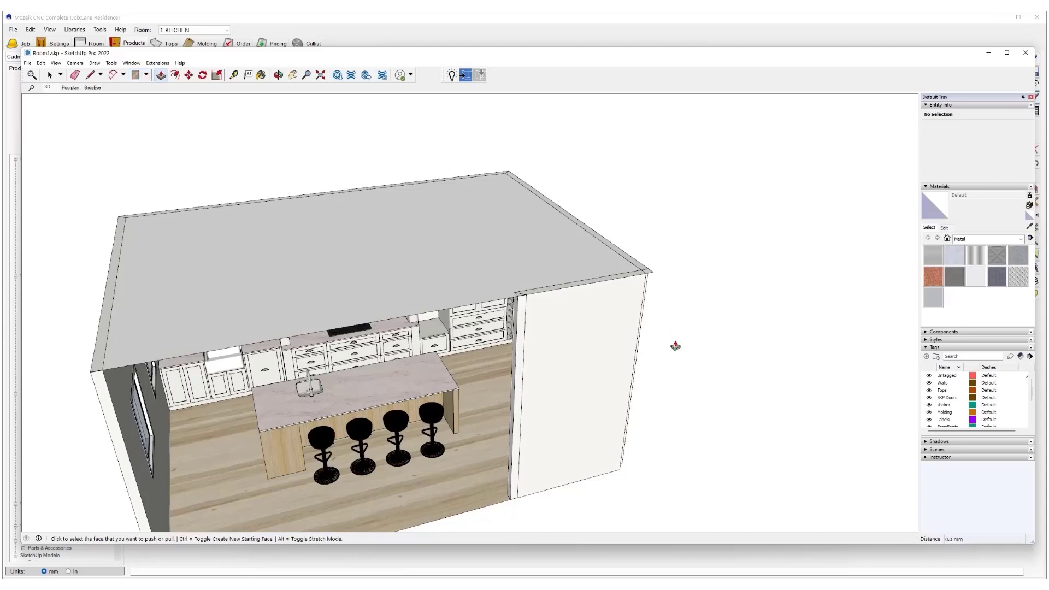
click(468, 264)
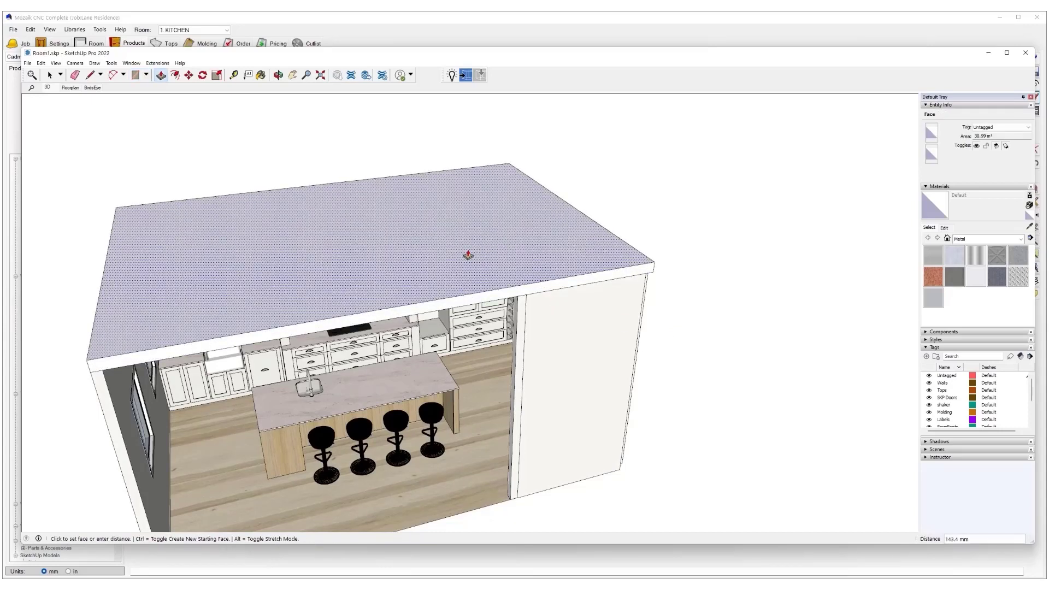
text(100)
key(Return)
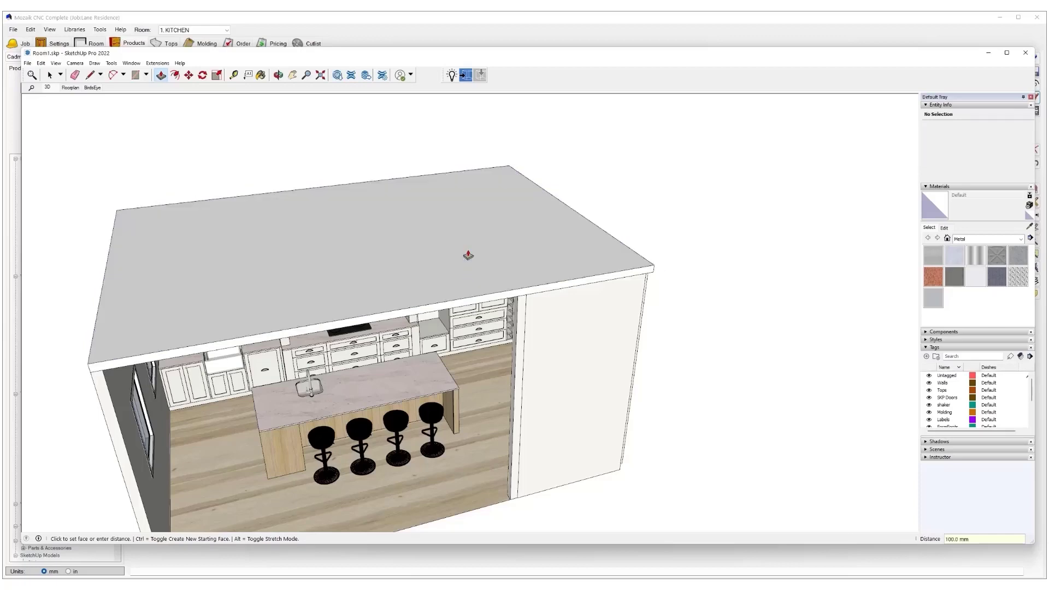
middle_drag(472, 421, 470, 354)
middle_drag(471, 354, 470, 331)
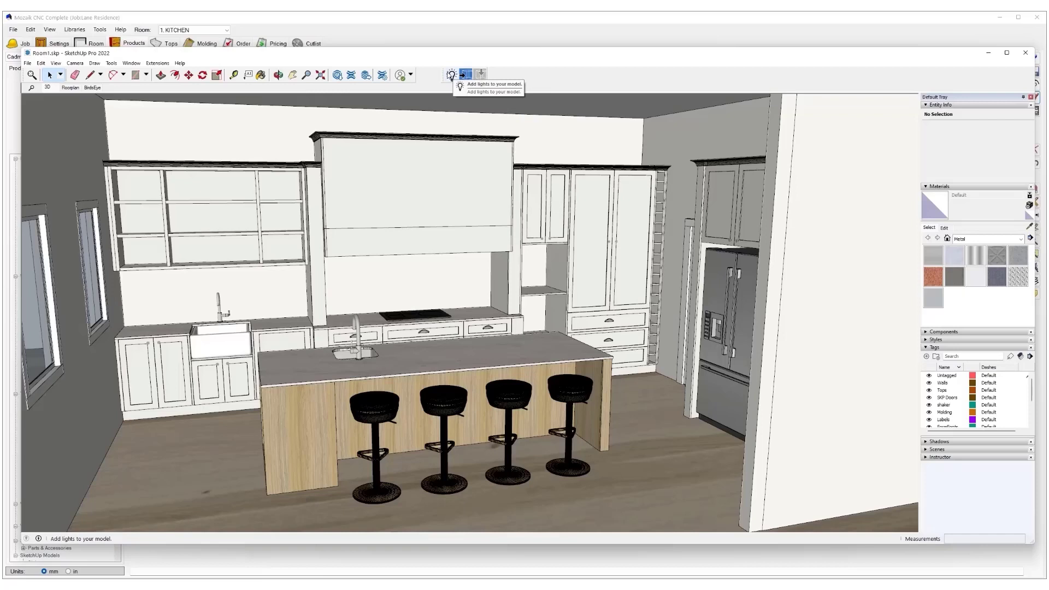
click(156, 64)
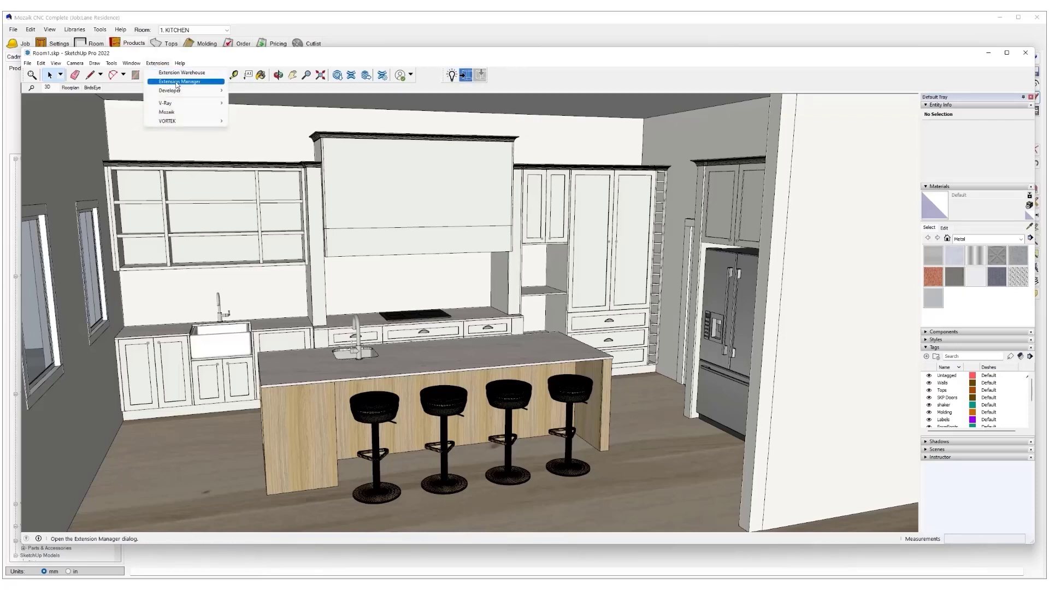
mouse_move(205, 122)
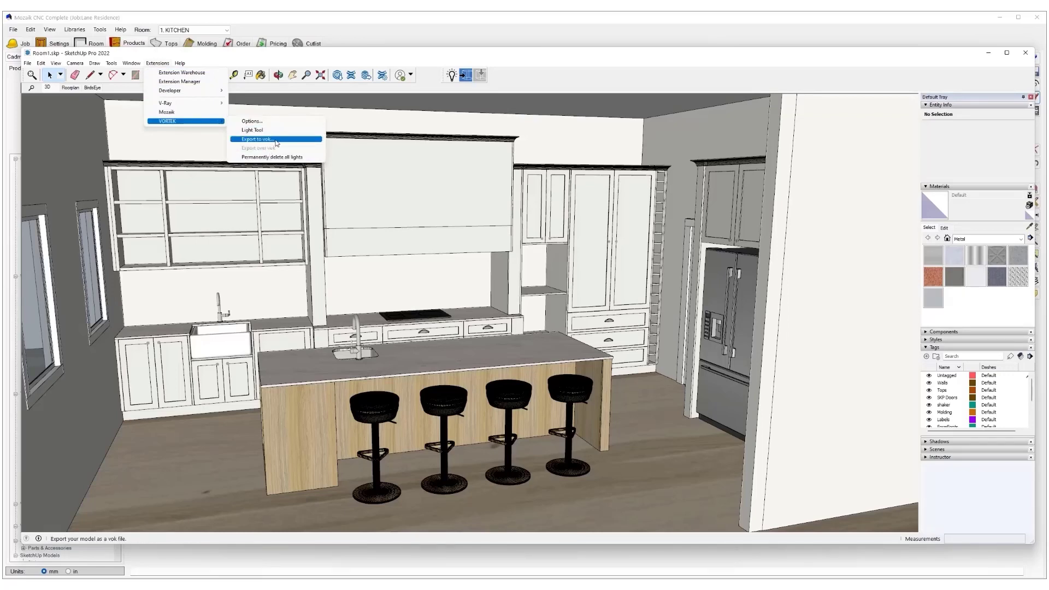
click(531, 79)
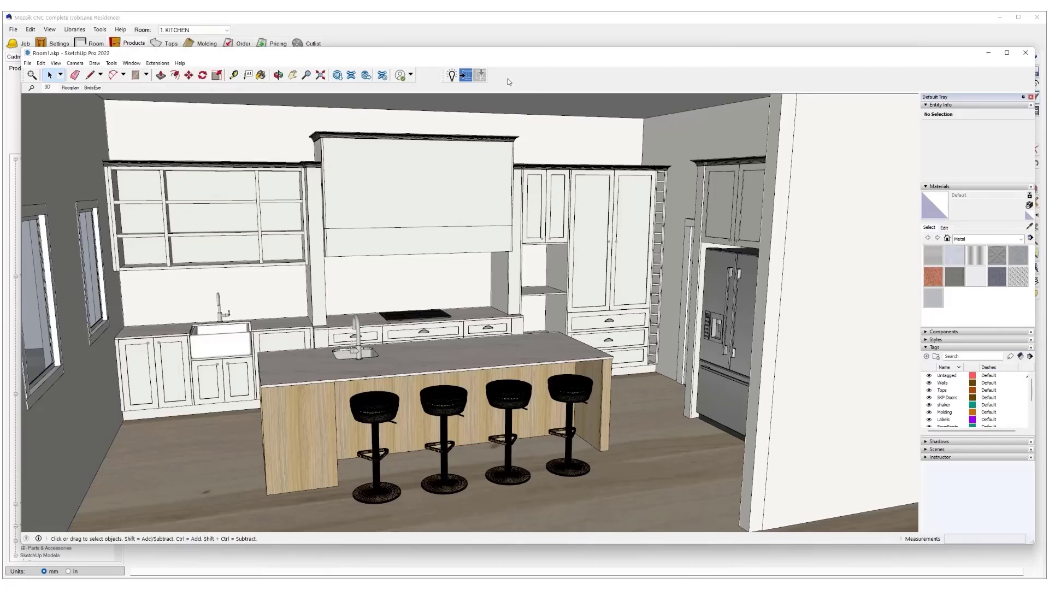
Export the model to VORTEK as Lane Residence.vok in the Lane Residence job folder
click(466, 76)
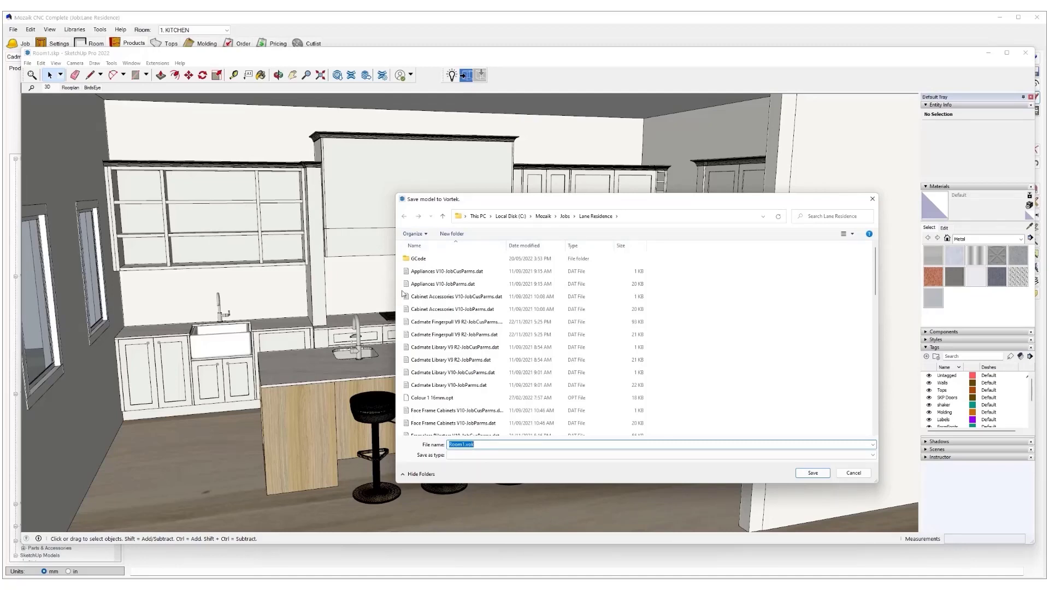
click(464, 446)
drag(464, 446, 448, 445)
text(Lane Residence)
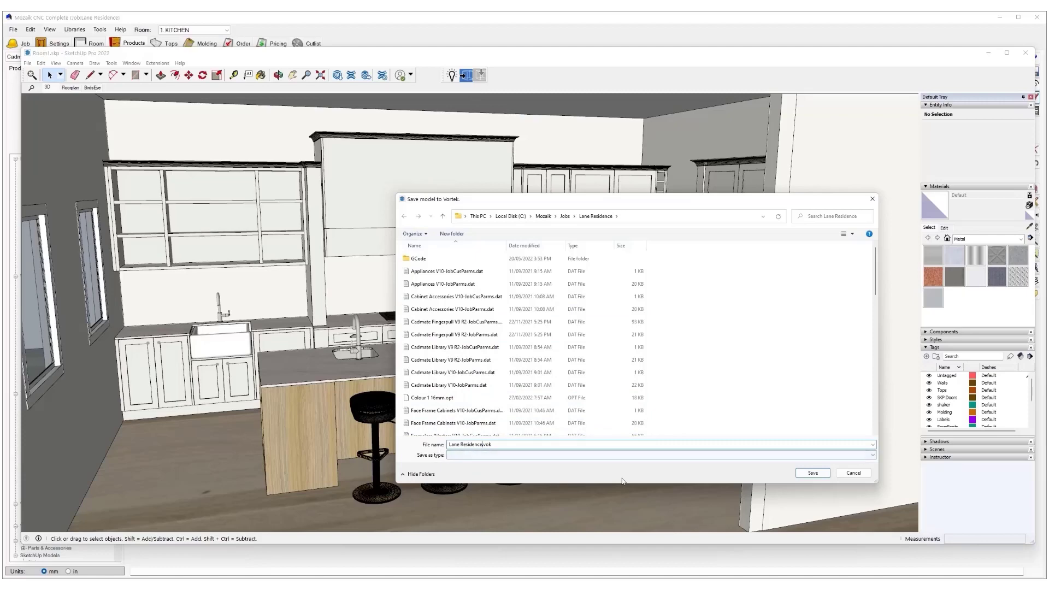
click(811, 472)
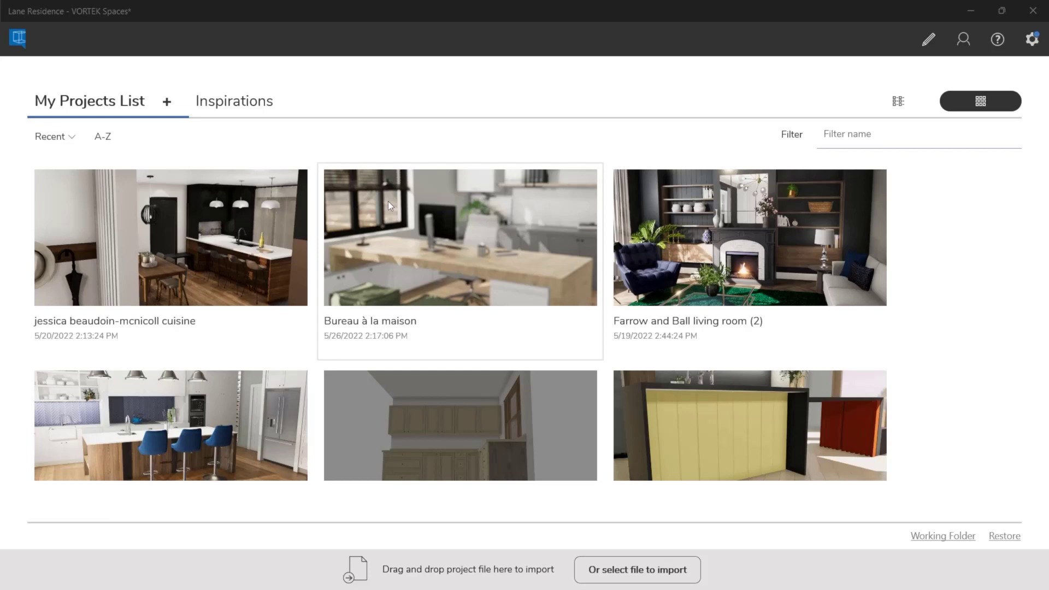
In VORTEK Spaces, import Lane Residence.vok from Downloads as a project named Lane Residence1
click(631, 571)
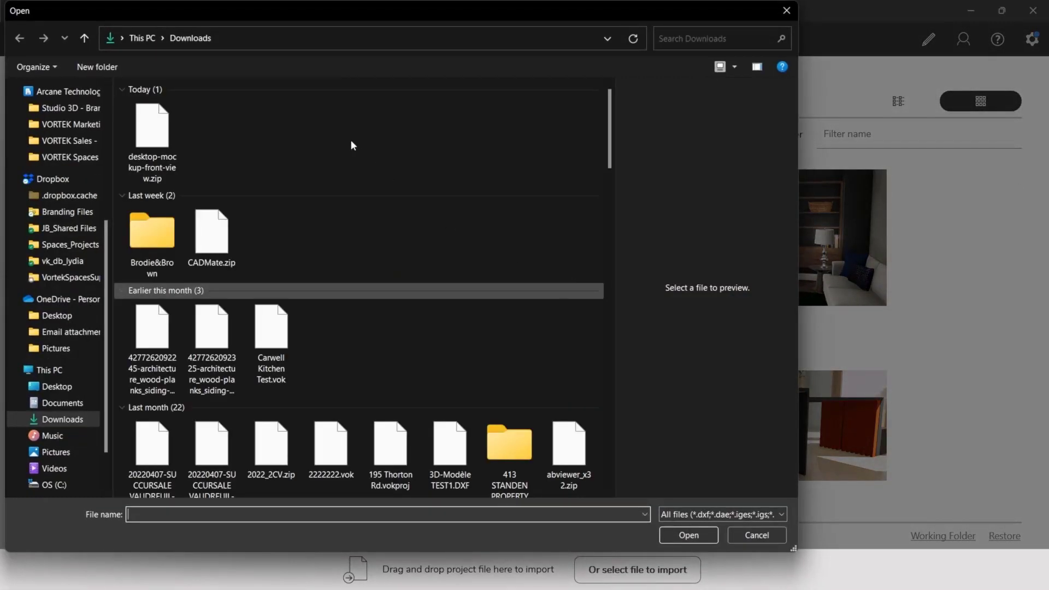
click(211, 134)
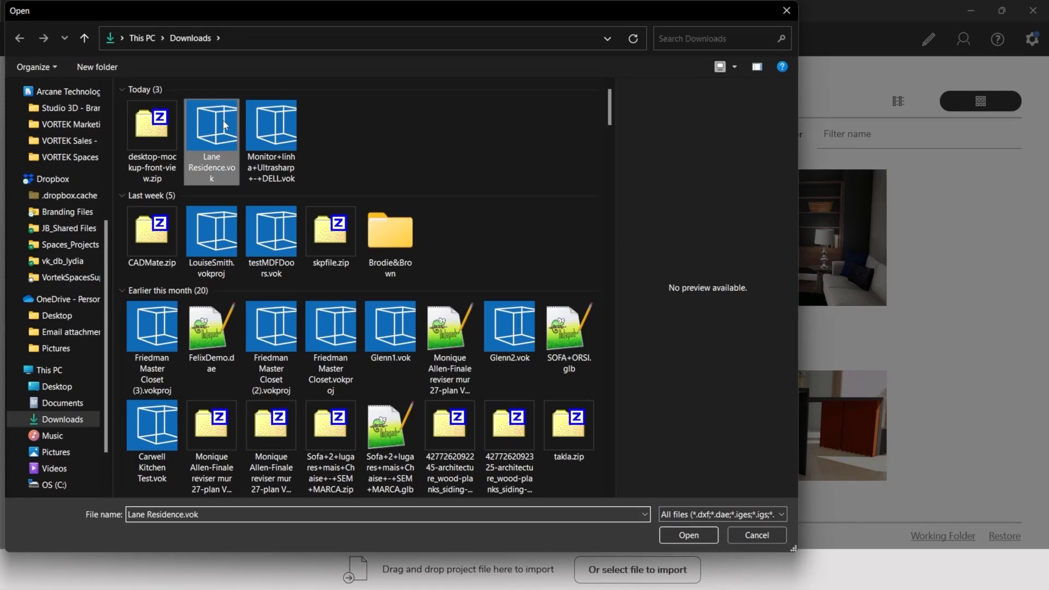
click(690, 536)
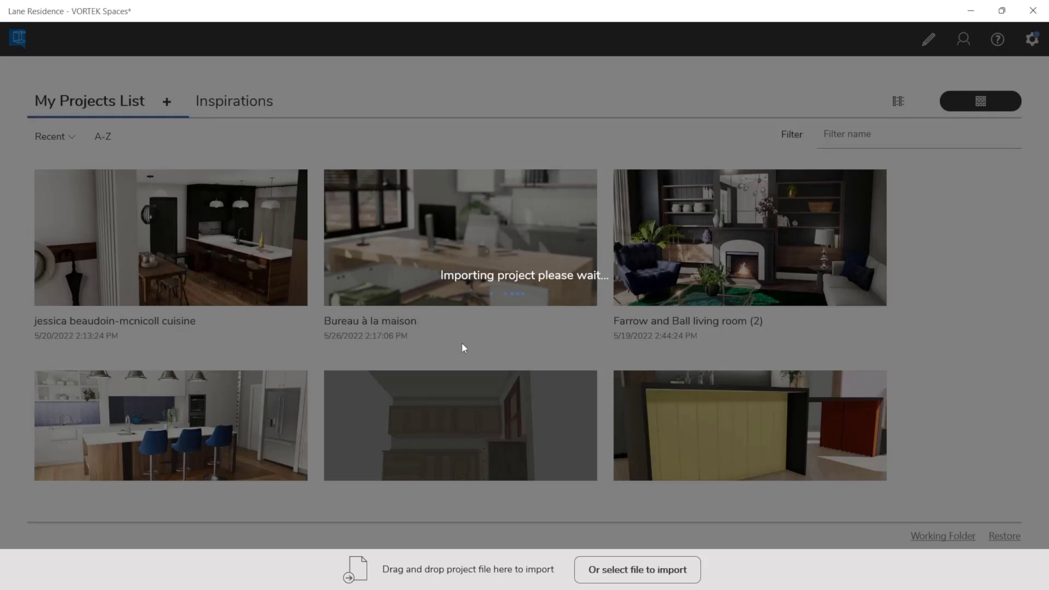
text(1)
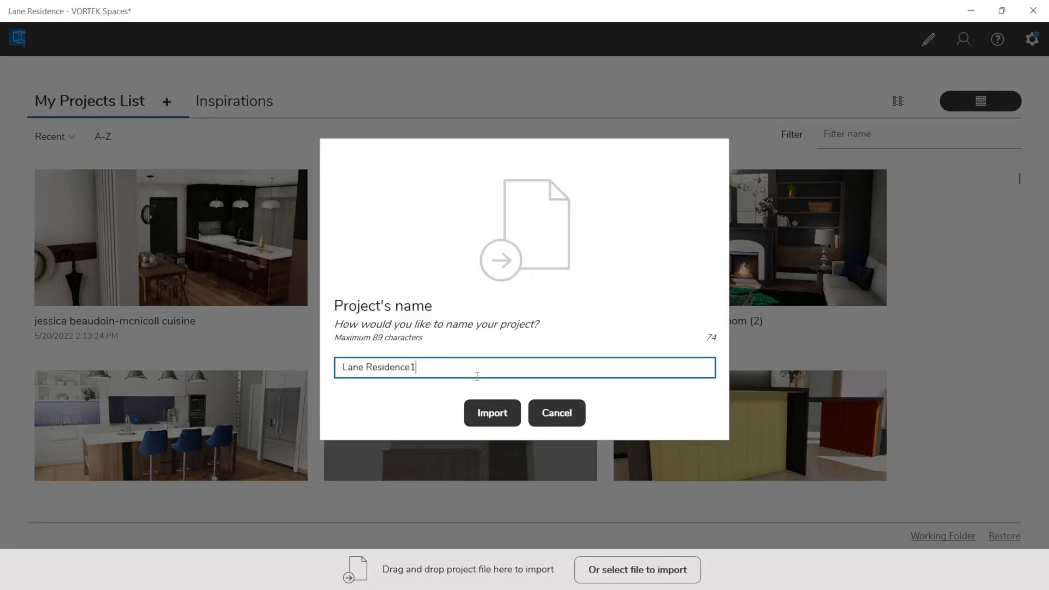
click(492, 416)
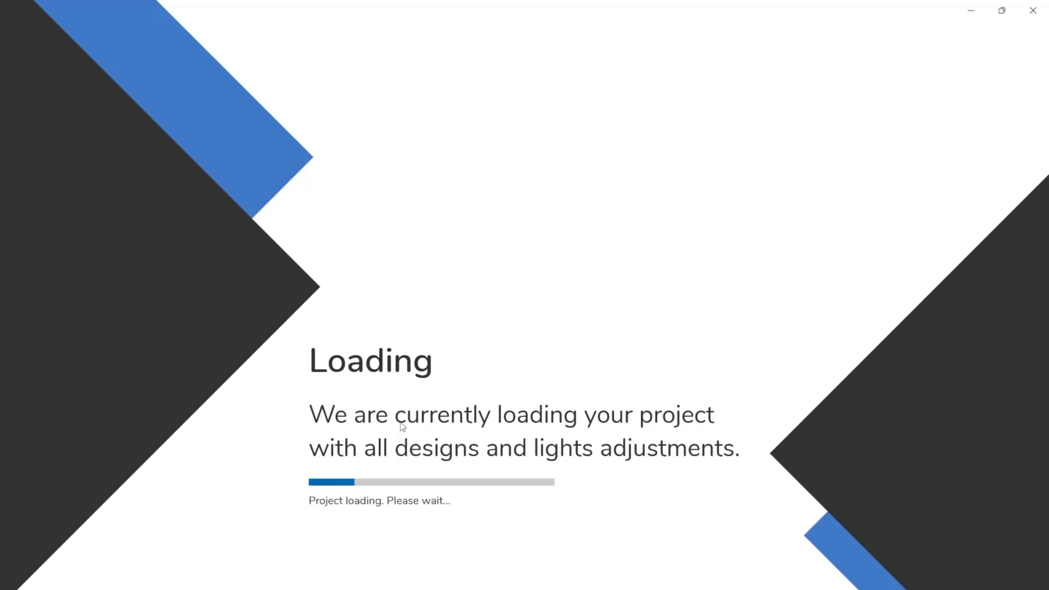
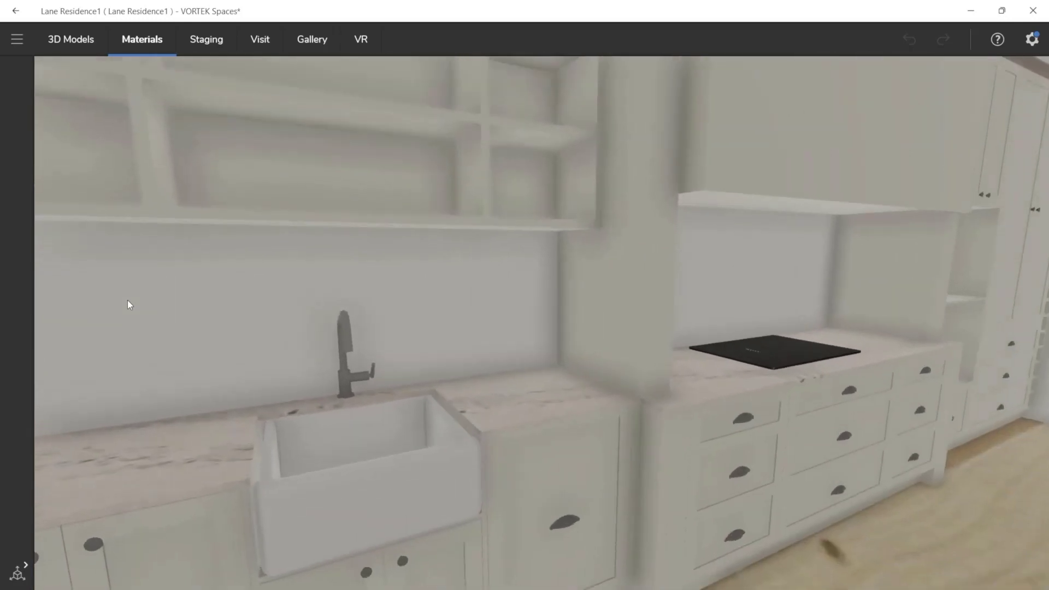
Apply the Egger Solid White cabinet material Blanc Alpin W1100 to the range hood front and the surfaces sharing its material
scroll(128, 298, down, 6)
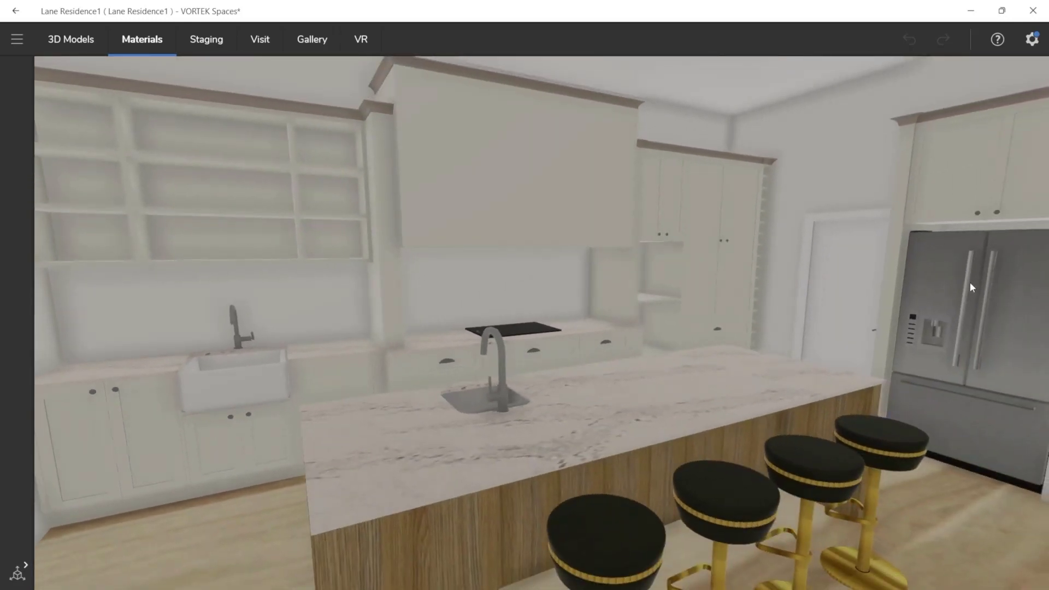
scroll(971, 282, up, 5)
scroll(970, 283, down, 5)
drag(817, 314, 657, 319)
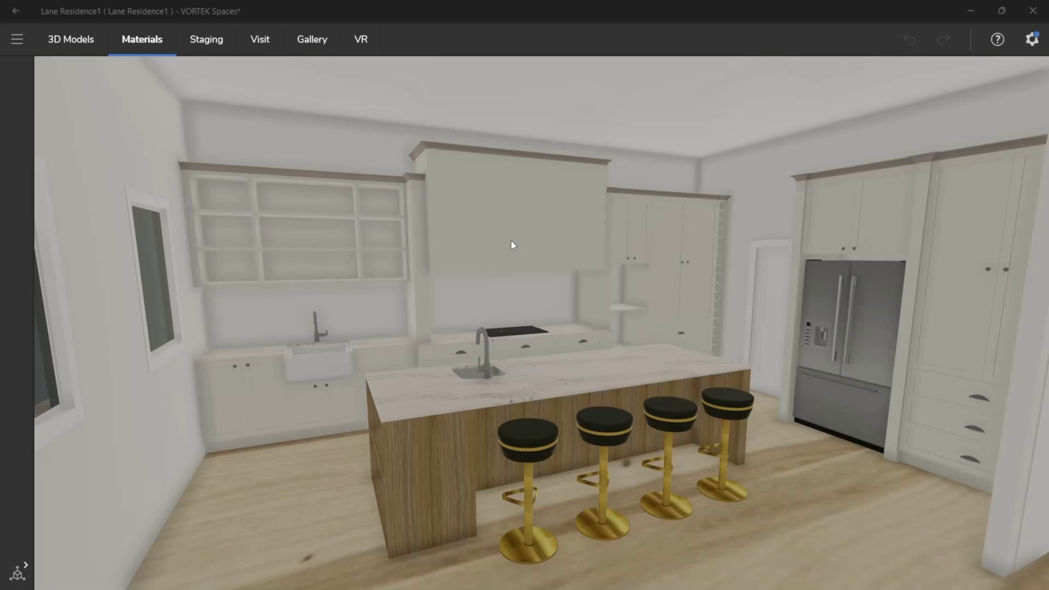
click(491, 237)
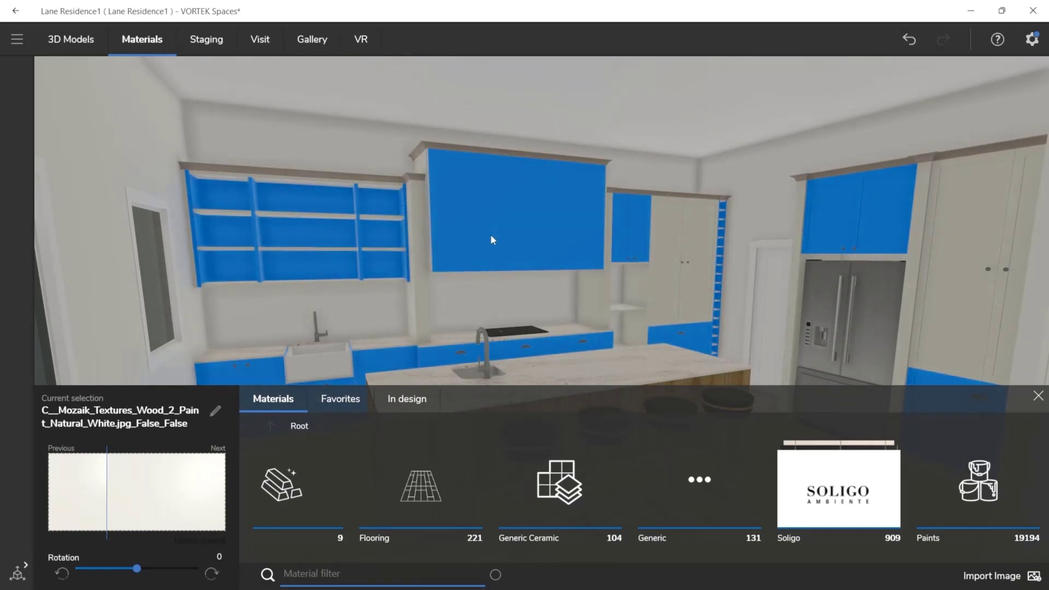
scroll(529, 476, up, 3)
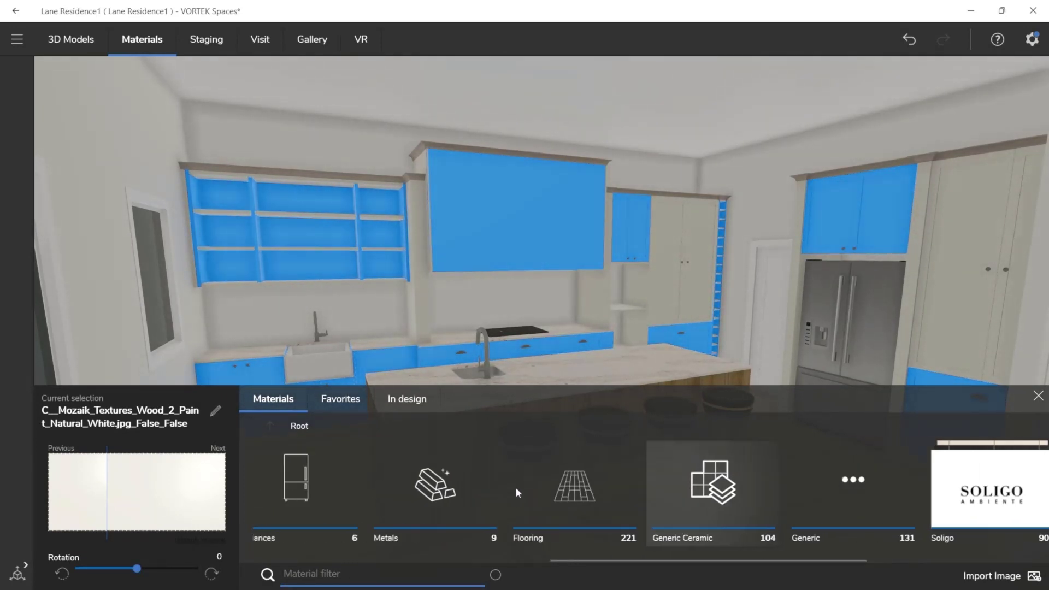
scroll(517, 492, up, 3)
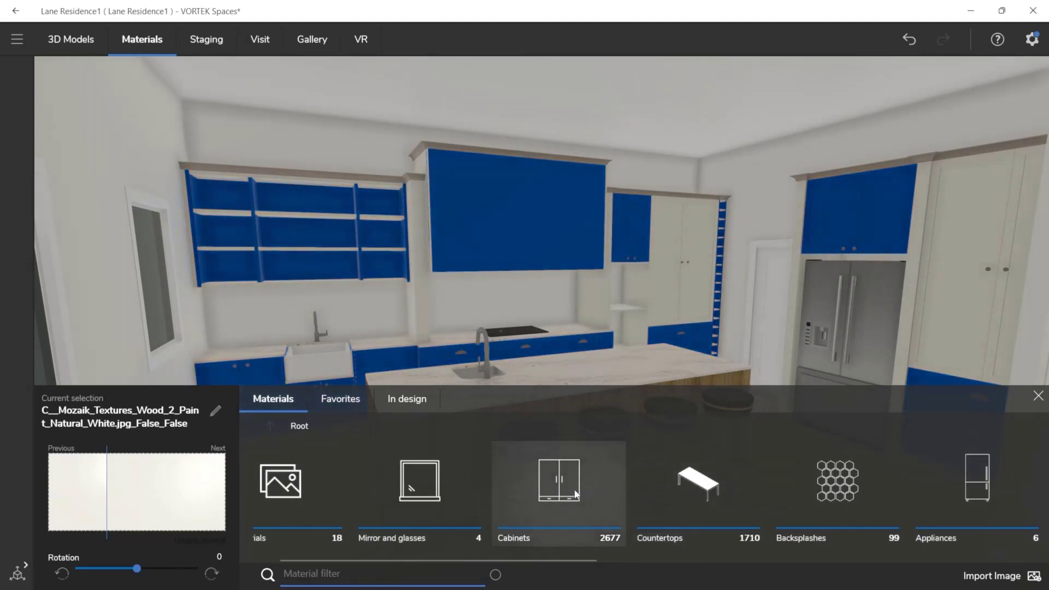
click(574, 492)
scroll(654, 478, down, 5)
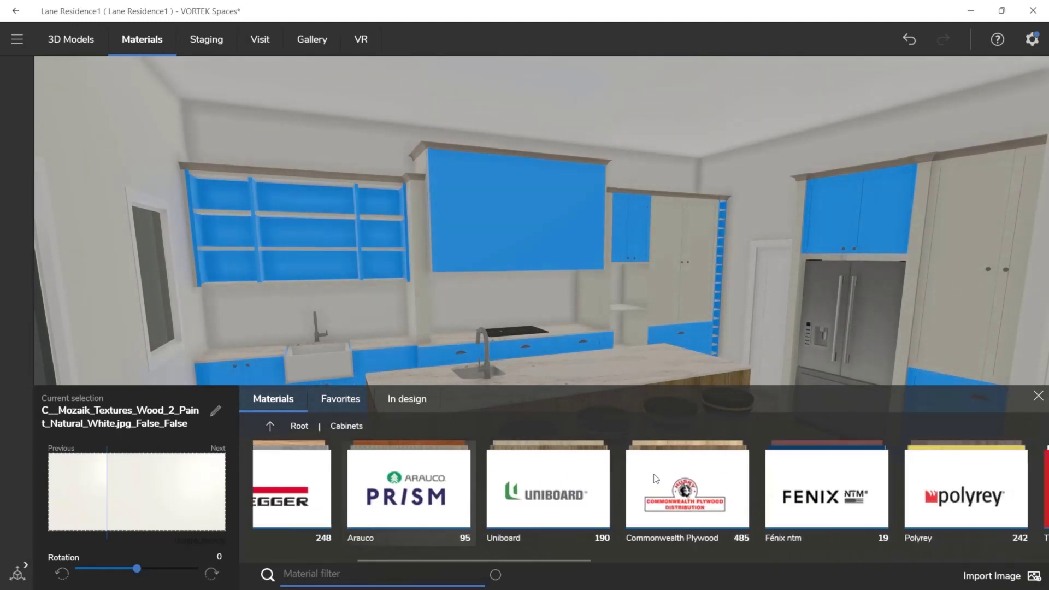
scroll(654, 478, up, 5)
click(614, 483)
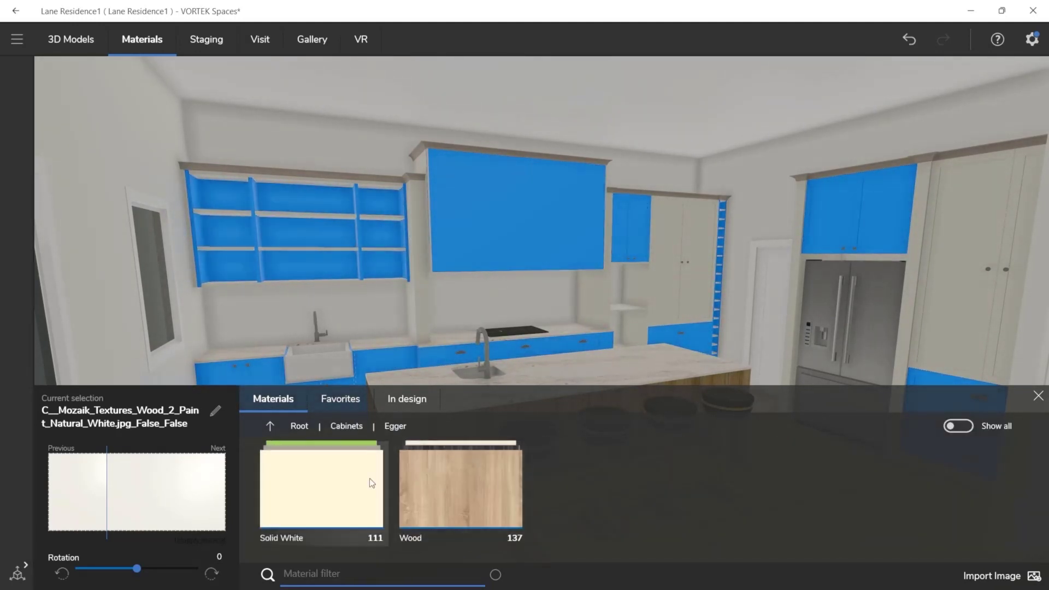
click(339, 490)
scroll(677, 477, down, 10)
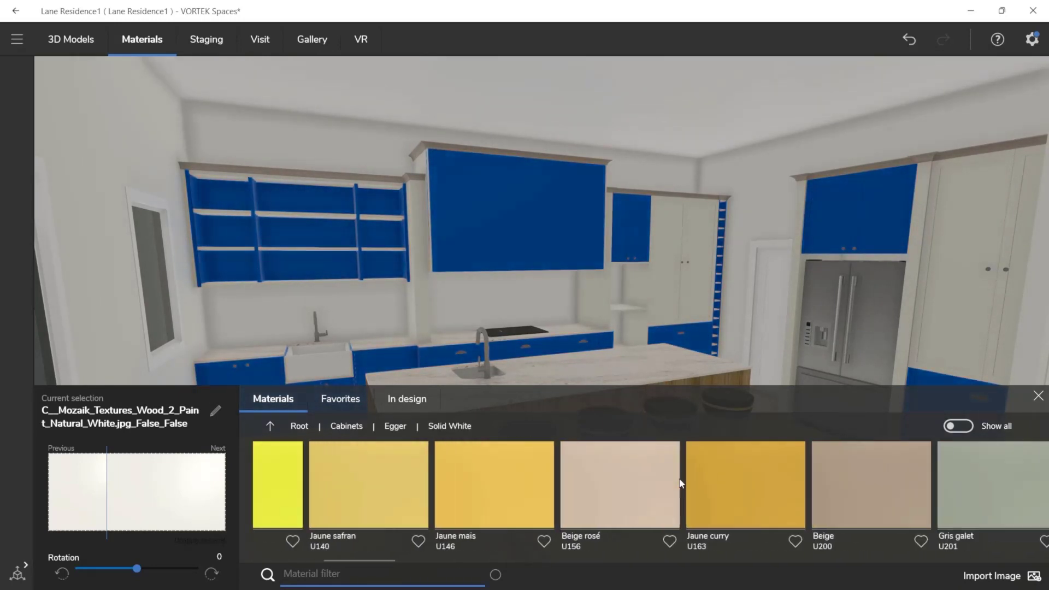
scroll(680, 478, down, 15)
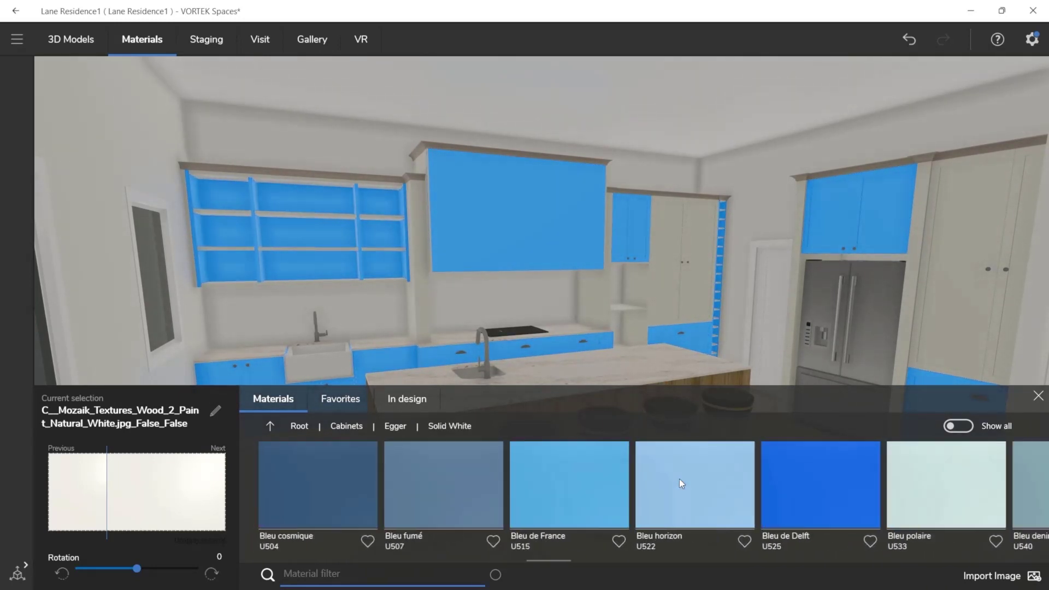
scroll(680, 479, down, 15)
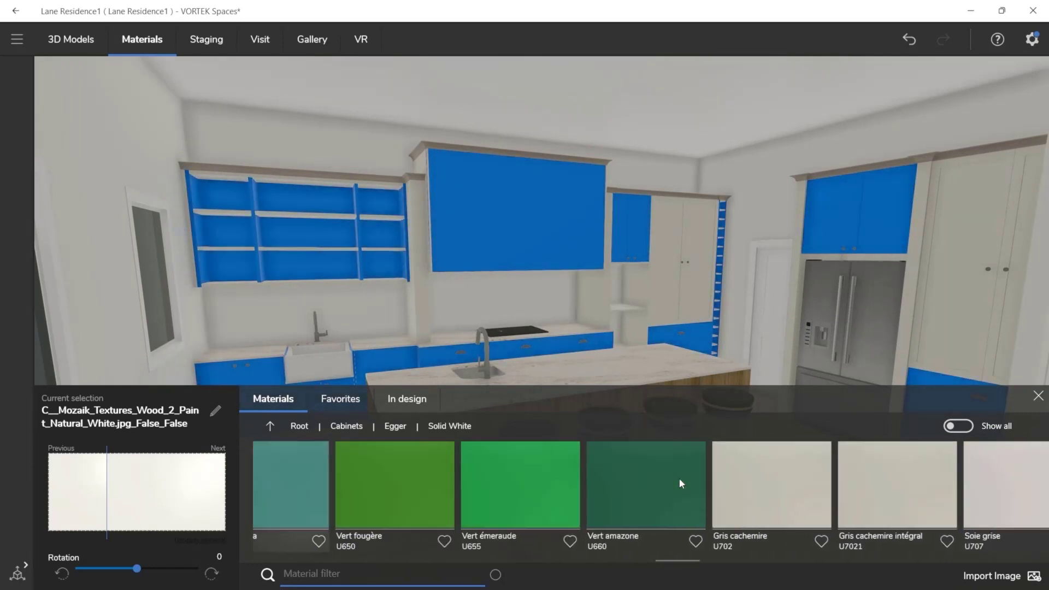
scroll(679, 478, down, 15)
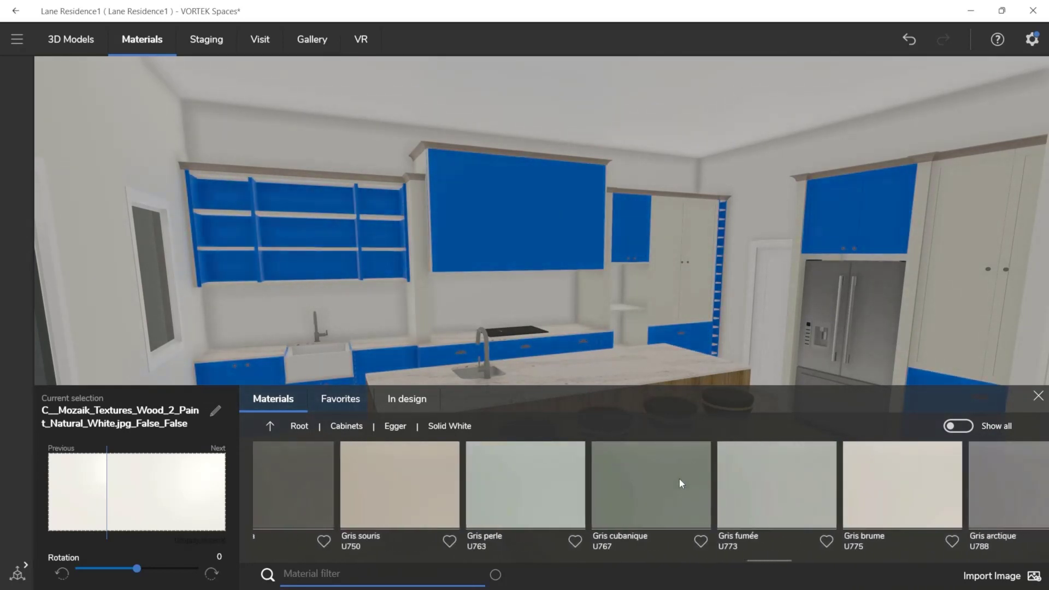
scroll(680, 483, down, 15)
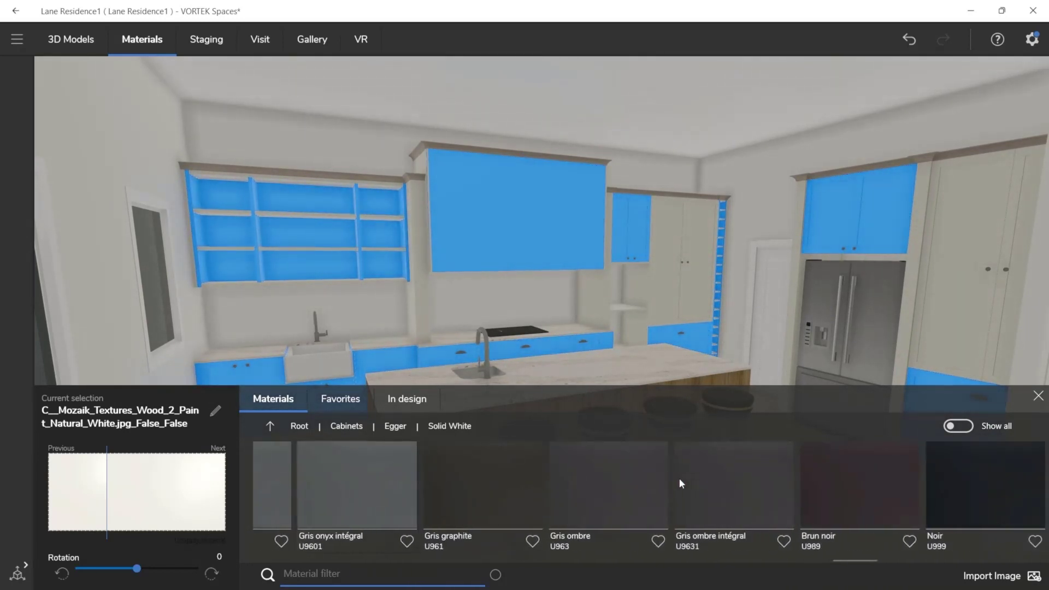
scroll(680, 478, down, 3)
click(547, 488)
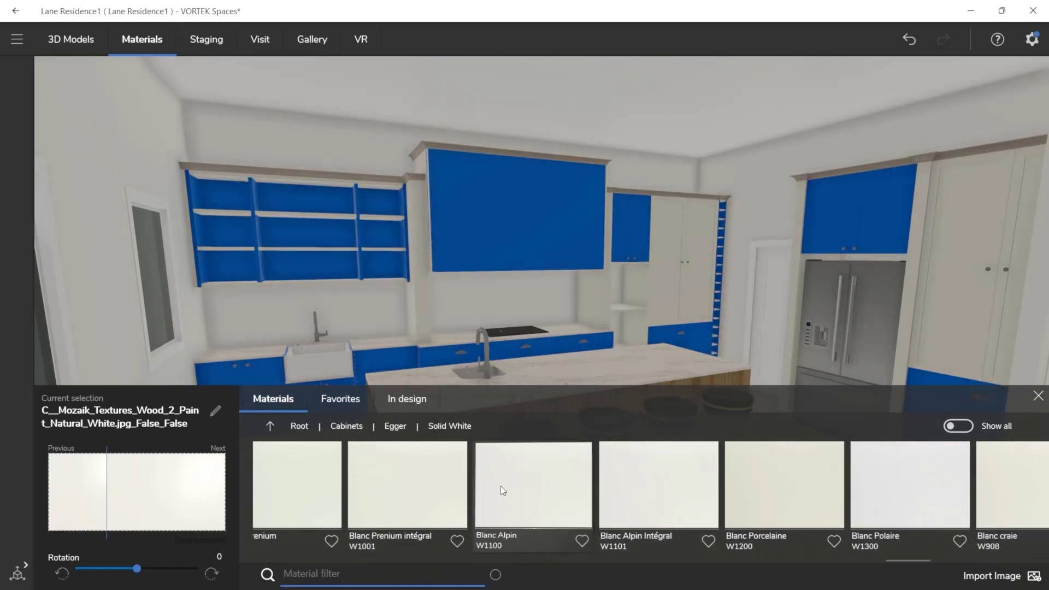
click(532, 495)
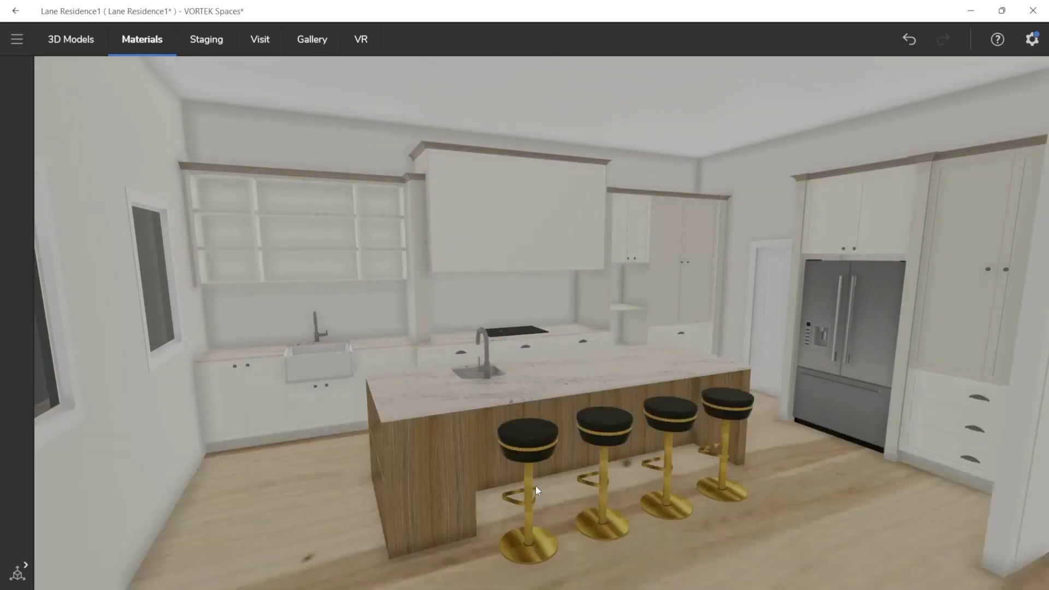
Reuse Blanc Alpin W1100 from the materials already in the design on the tall cabinet doors, side panels and crown moulding
click(656, 273)
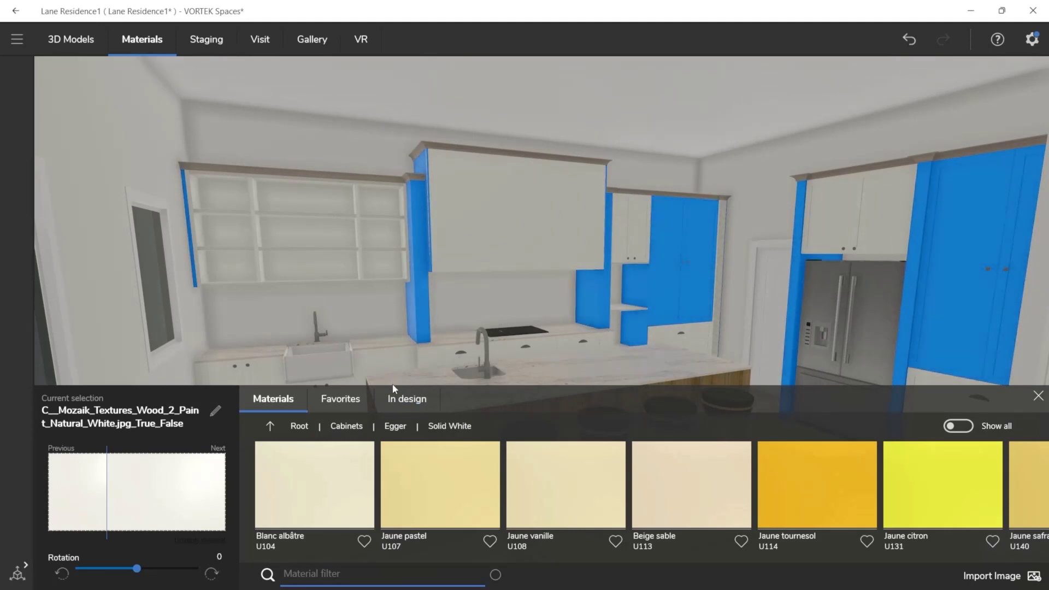
click(408, 401)
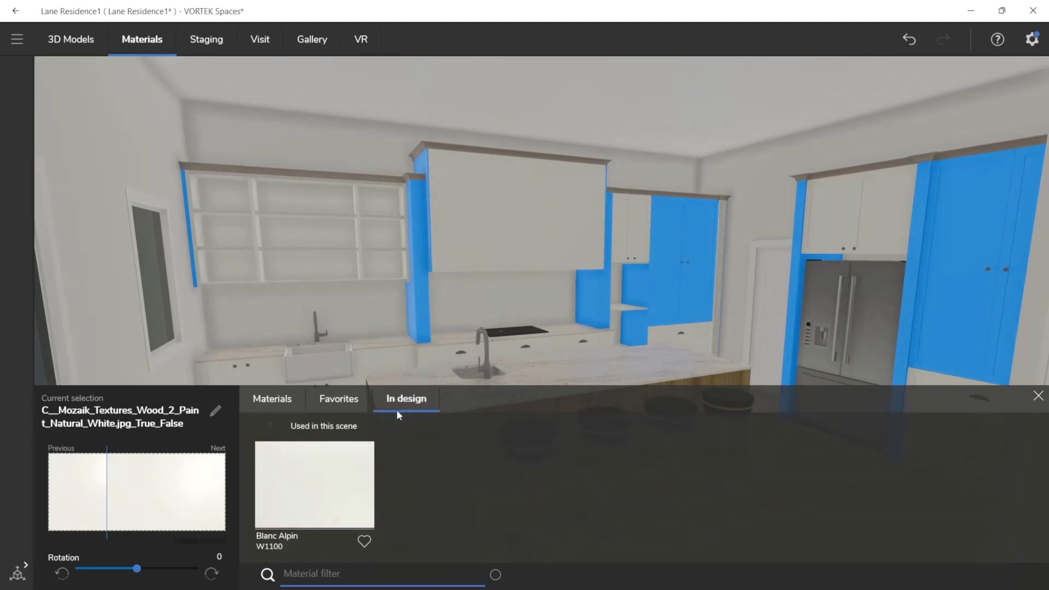
click(335, 500)
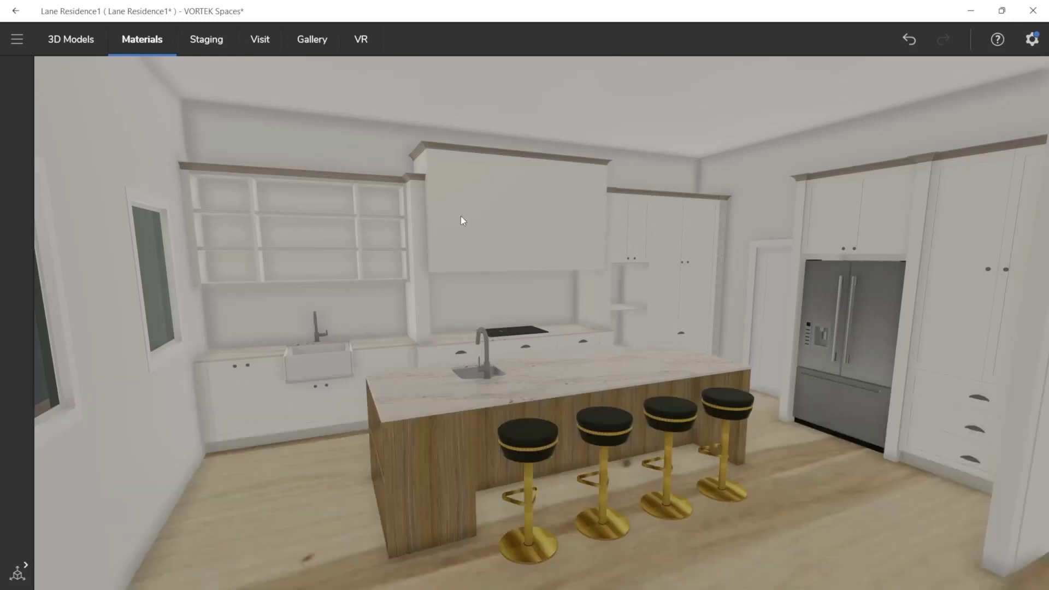
click(482, 157)
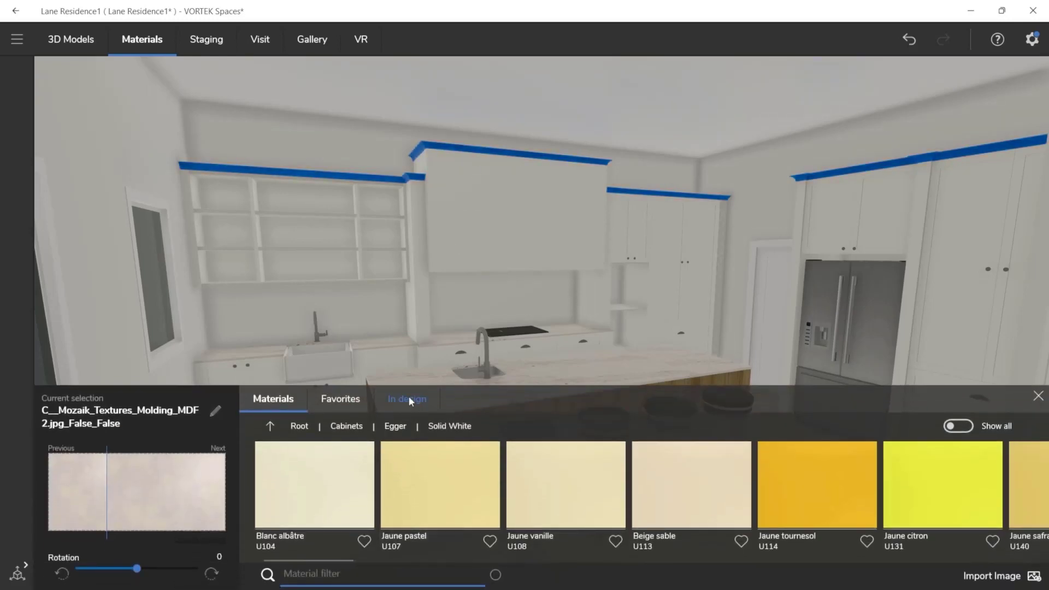
click(409, 333)
click(326, 471)
Apply the Laminex AU impressions cabinet material Oiled Legno Chalk 152 to the island's outer panels
drag(517, 369, 535, 335)
click(454, 374)
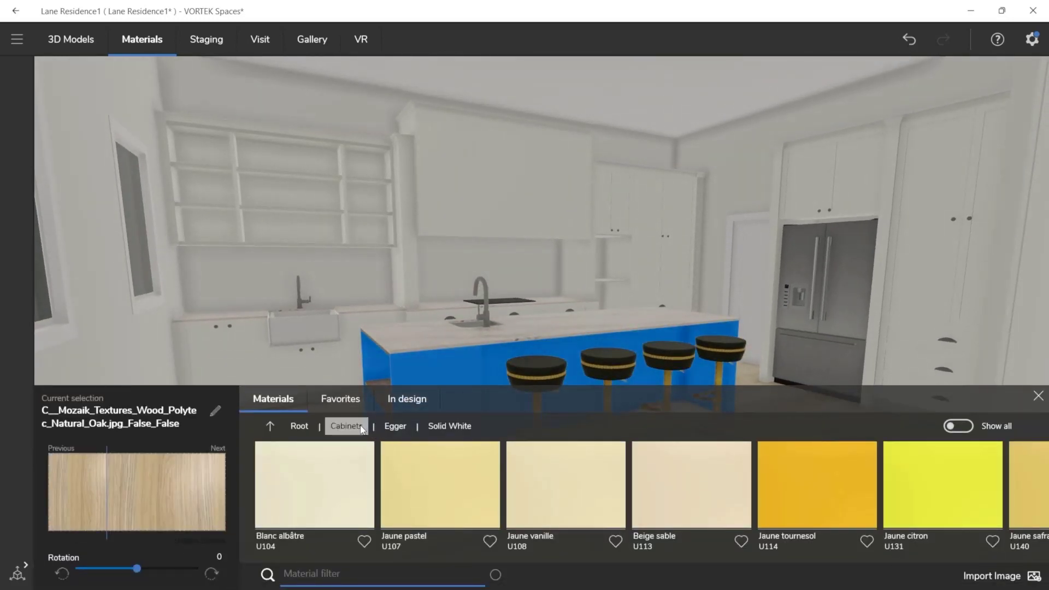
click(346, 426)
scroll(645, 508, right, 7)
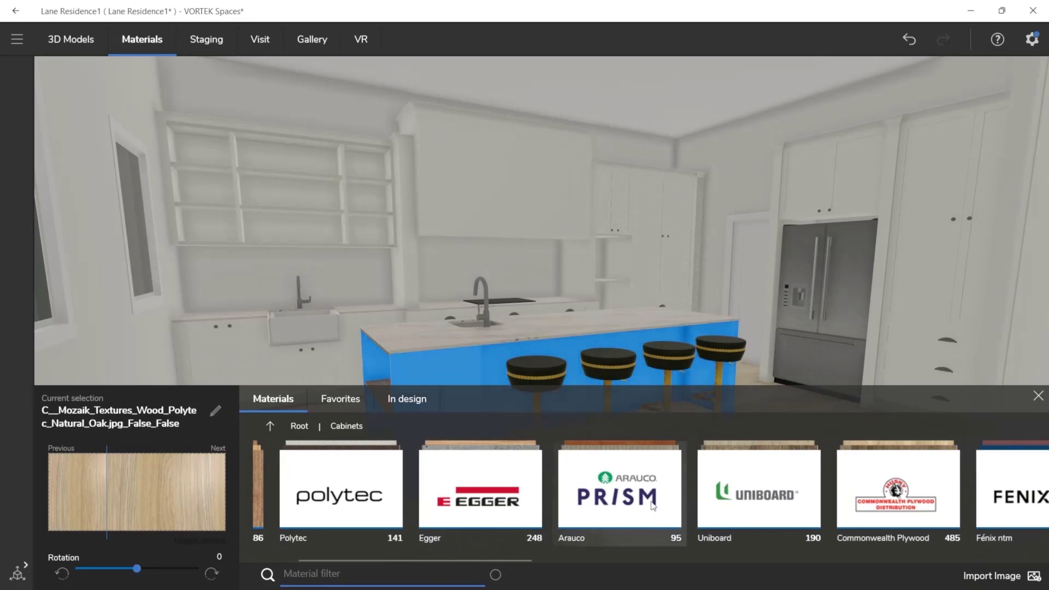
scroll(741, 486, right, 7)
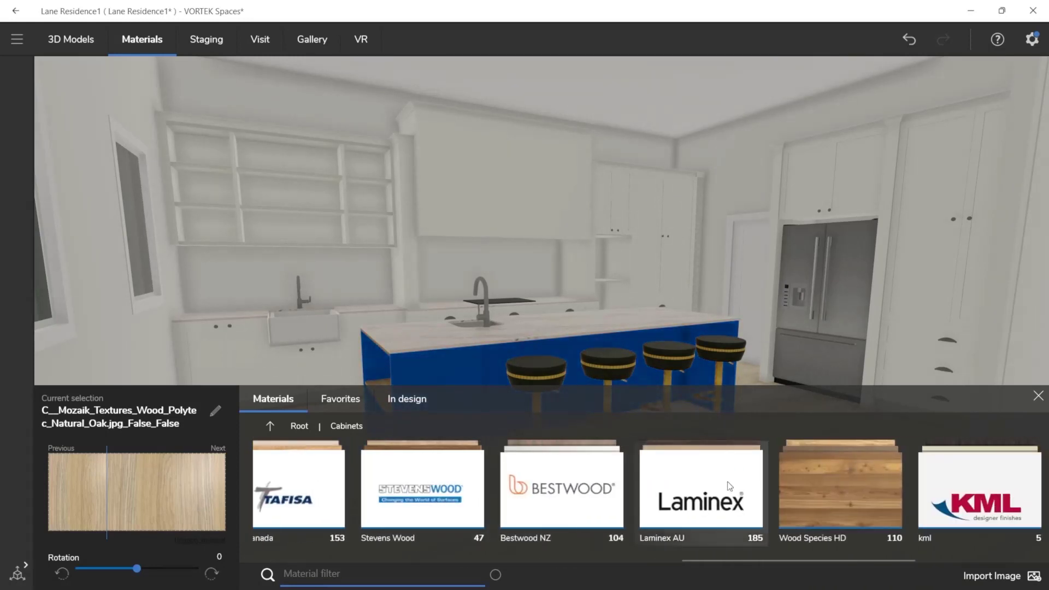
click(691, 491)
click(692, 496)
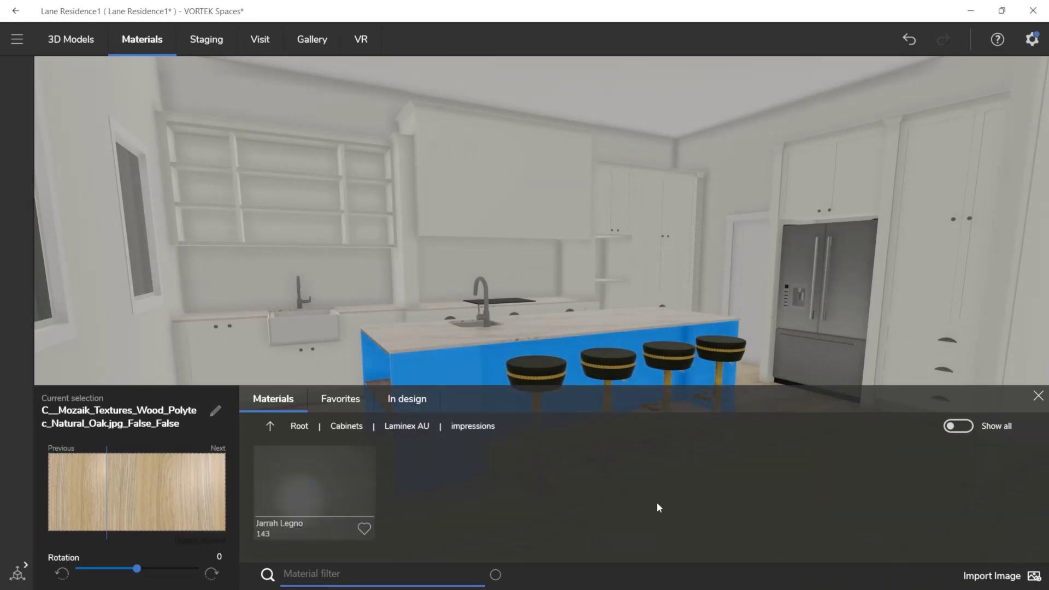
scroll(547, 495, right, 1)
click(546, 494)
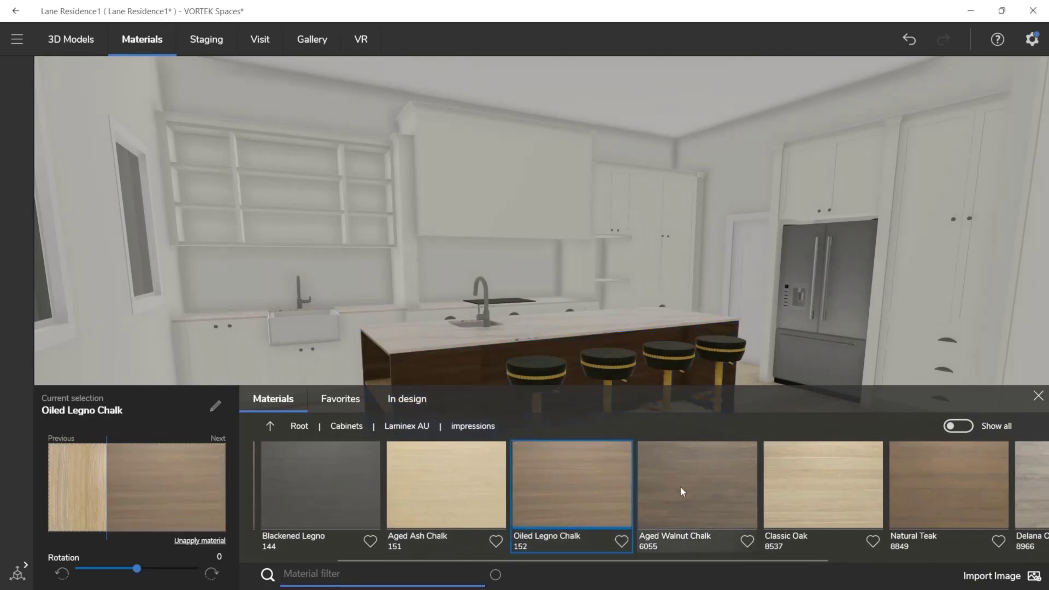
Rotate the Oiled Legno Chalk material on the island panels so its wood grain runs vertically
drag(584, 342, 595, 288)
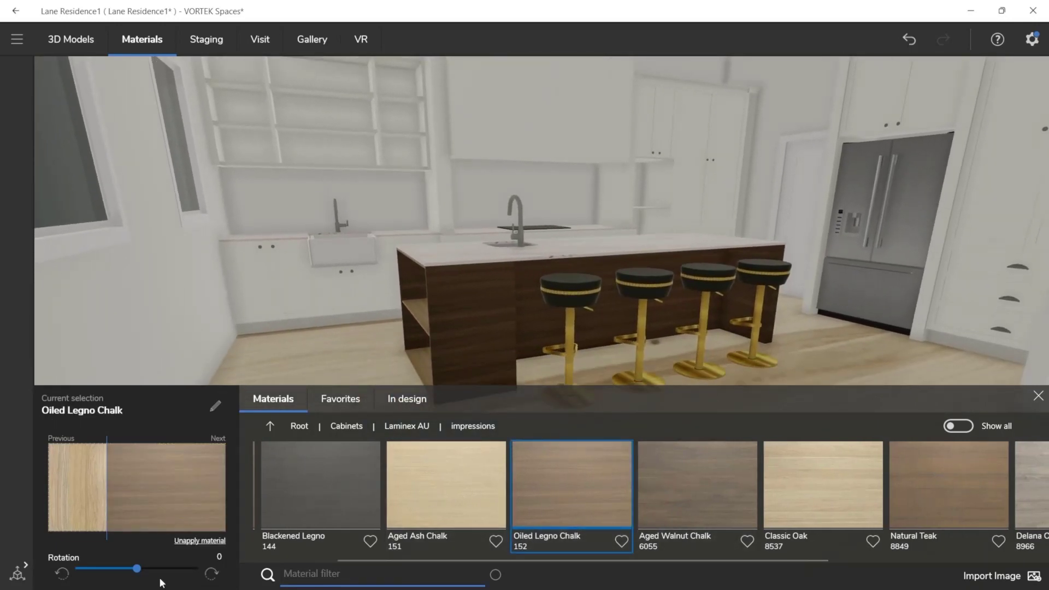
drag(136, 571, 212, 566)
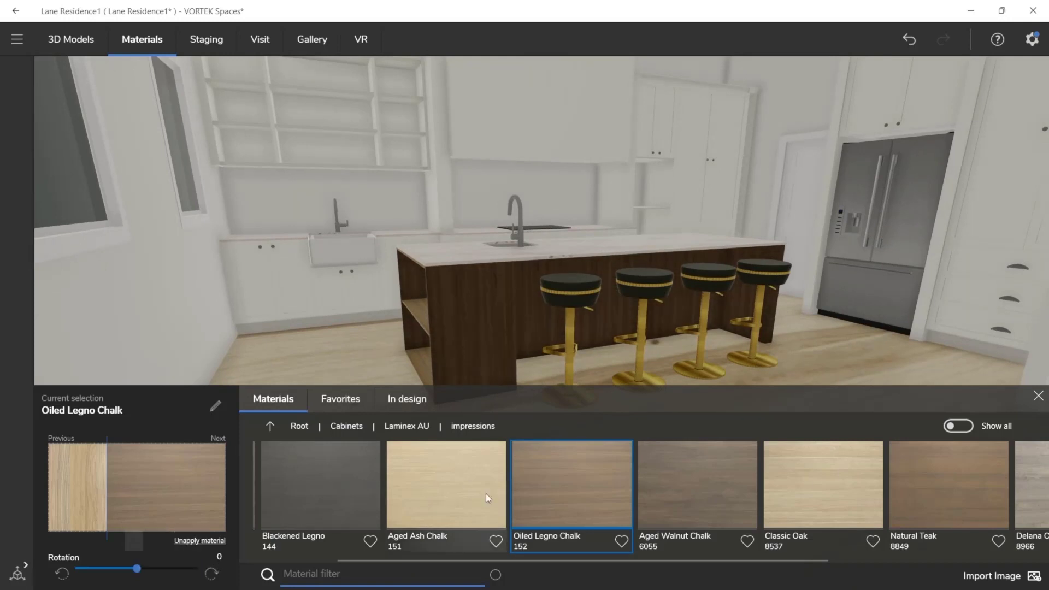
click(588, 486)
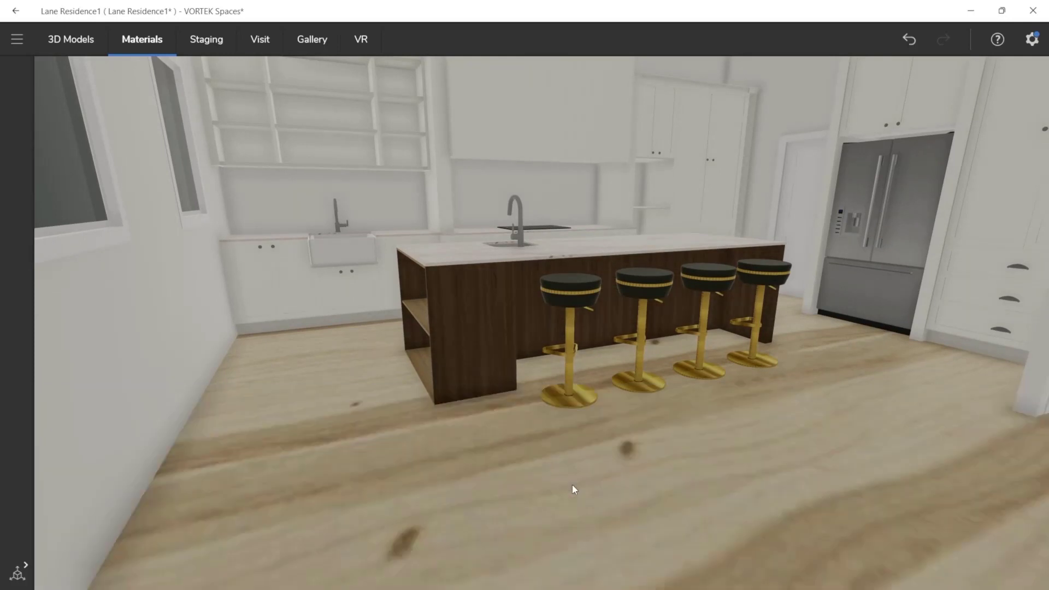
Reuse Oiled Legno Chalk 152 from the materials already in the design on the island's open shelf interior
click(421, 316)
click(405, 405)
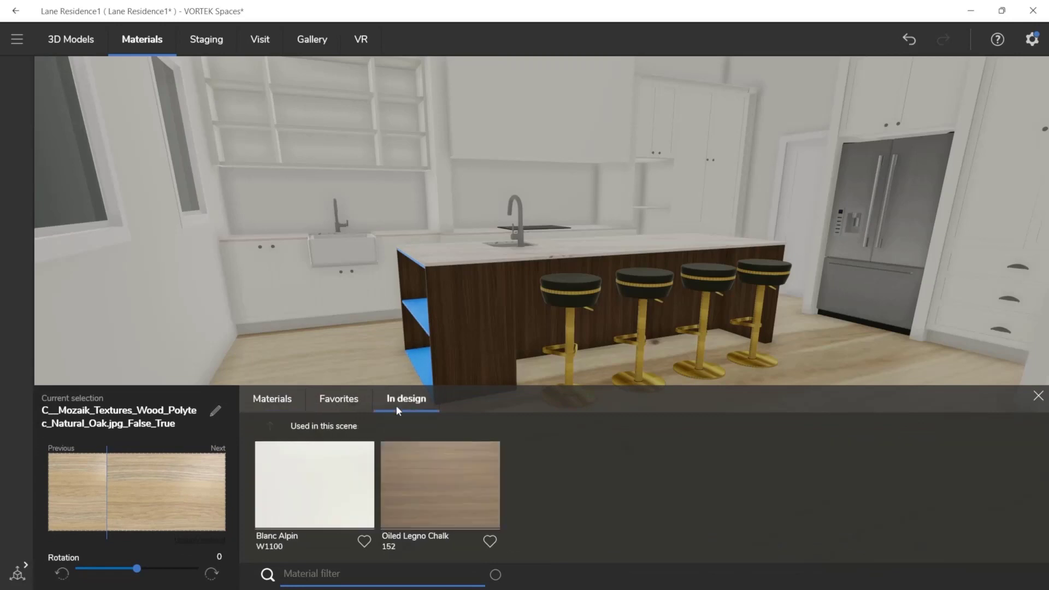
click(436, 509)
click(437, 507)
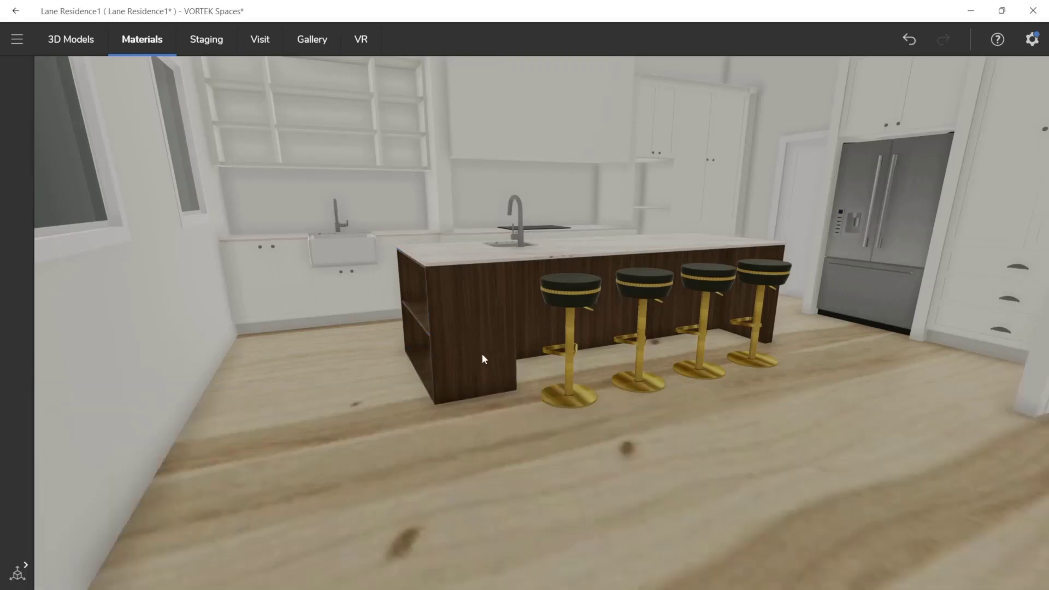
Select the countertops and filter the Countertops material library by "cala"
drag(657, 330, 562, 341)
click(504, 263)
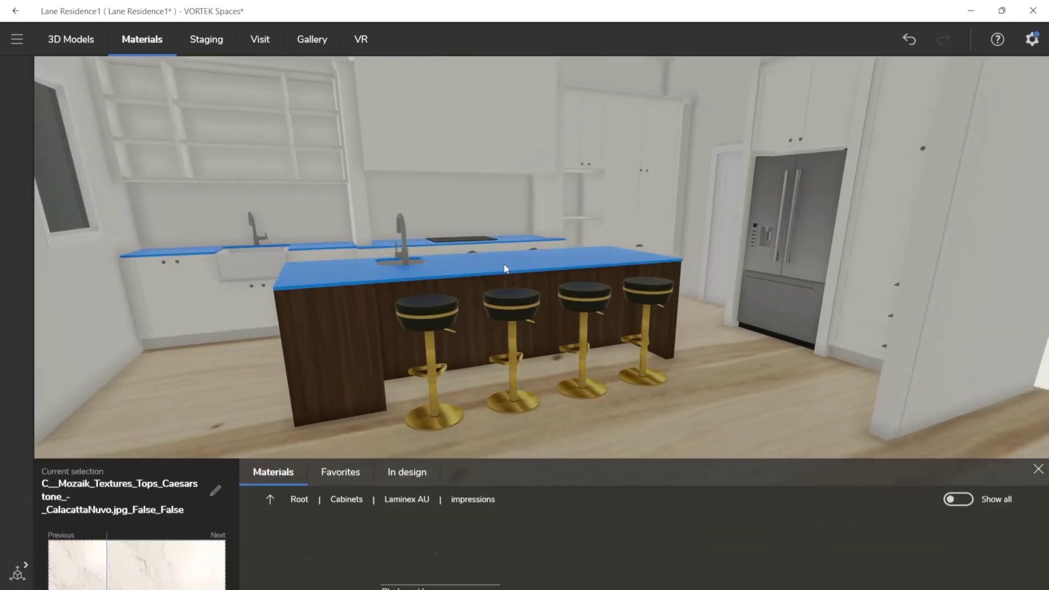
click(347, 426)
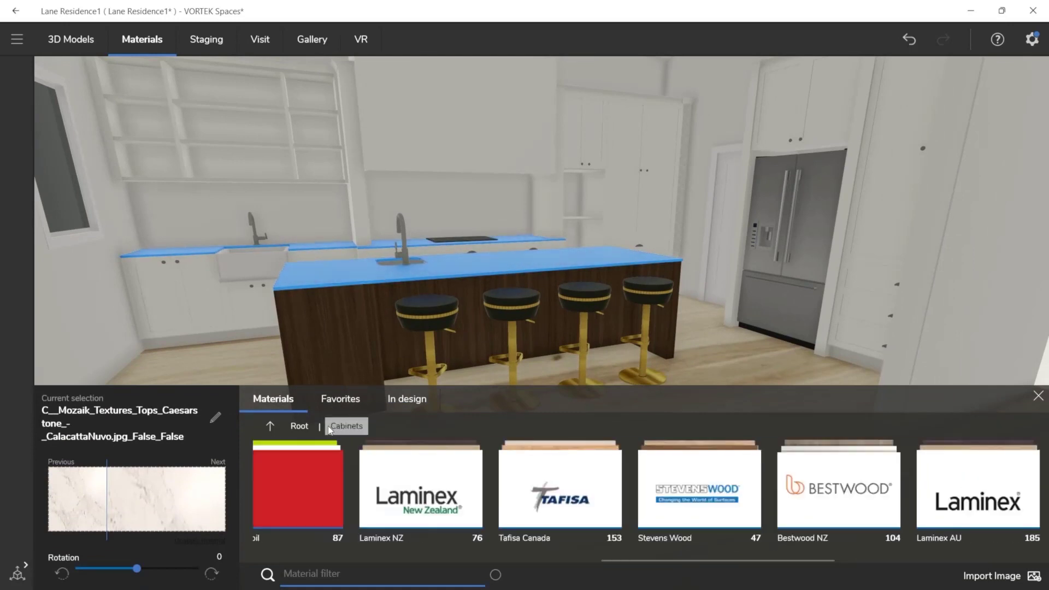
click(310, 427)
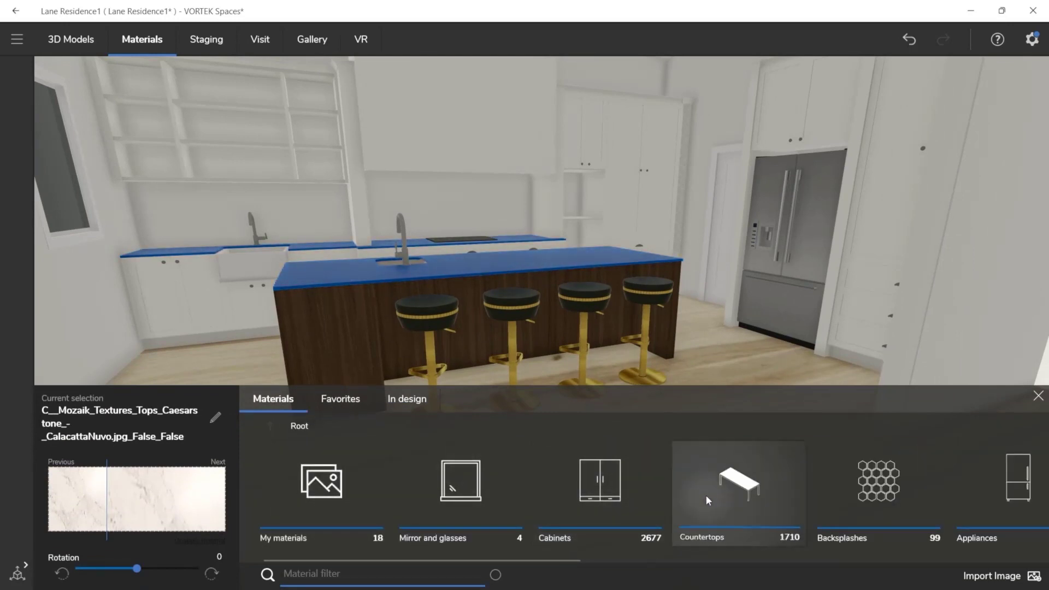
click(735, 489)
click(463, 576)
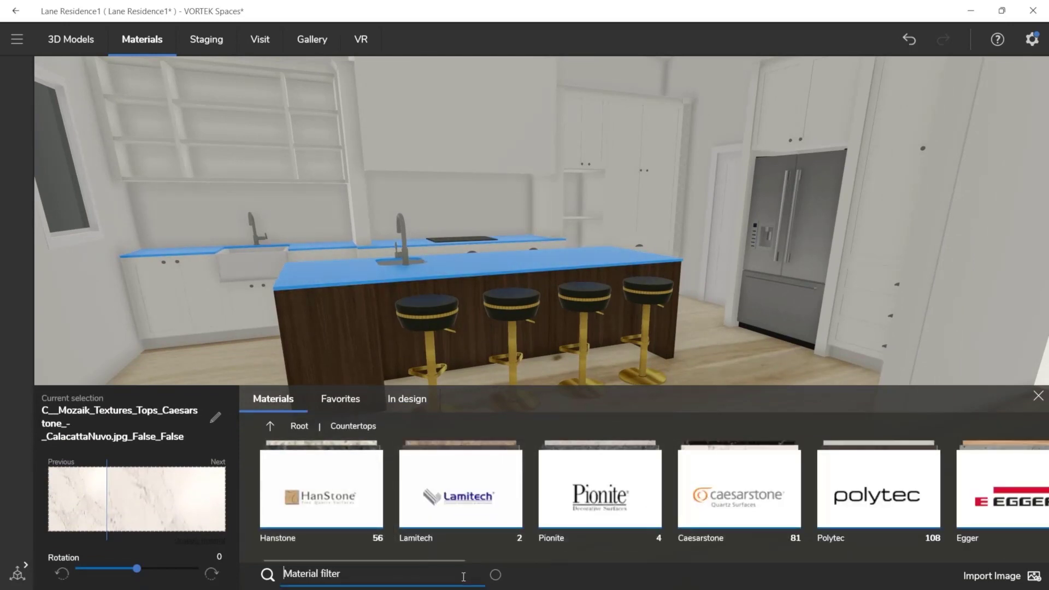
text(cala)
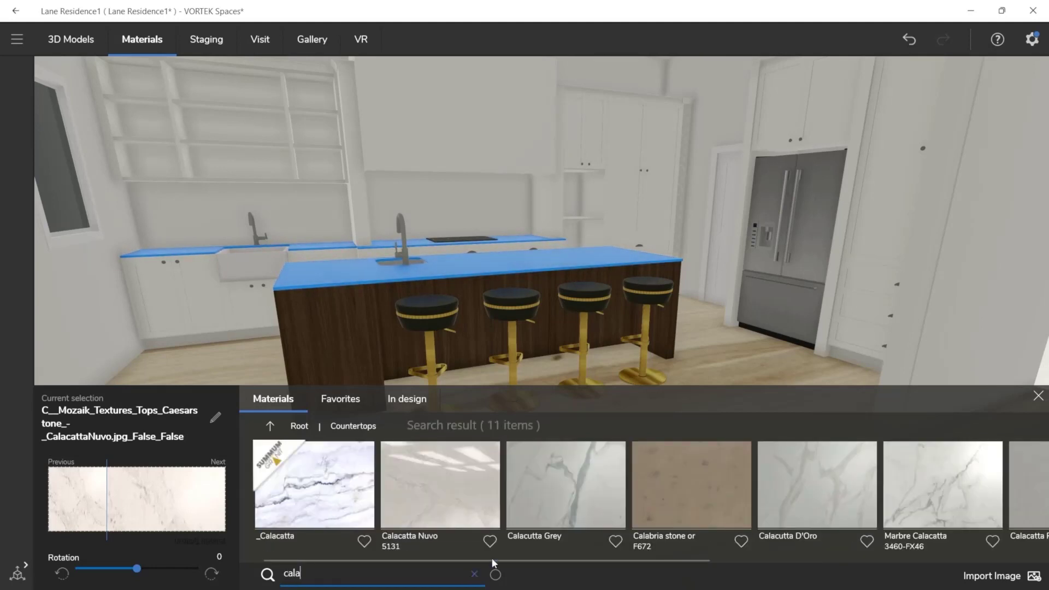
Try Calacutta Grey and Marbre Calacatta 3460-FX46 on the countertops, and settle on Calacutta Primo Quartz
click(547, 487)
scroll(596, 477, down, 3)
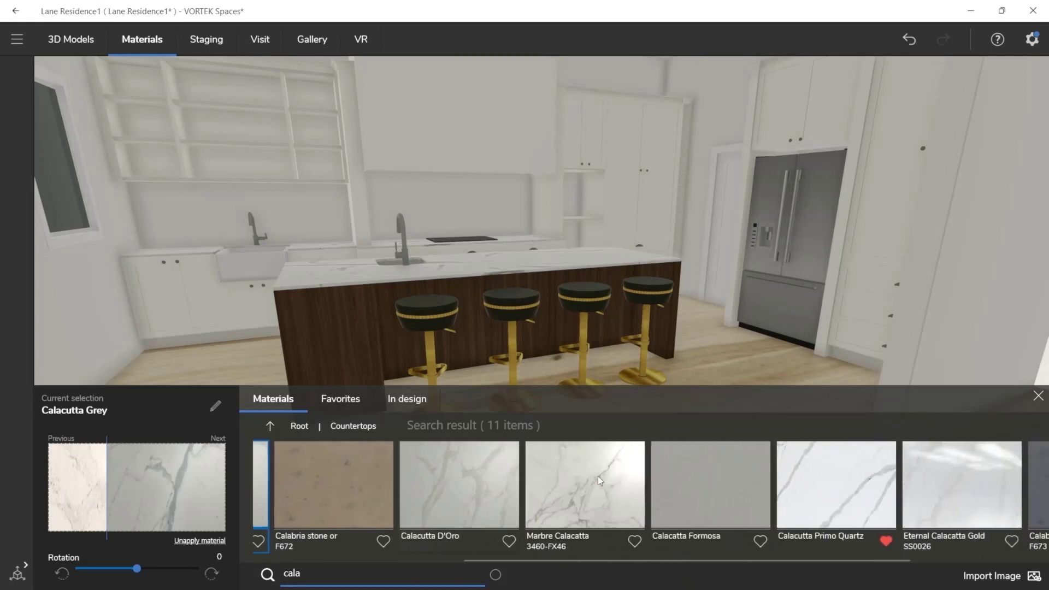
click(598, 477)
click(805, 477)
key(Escape)
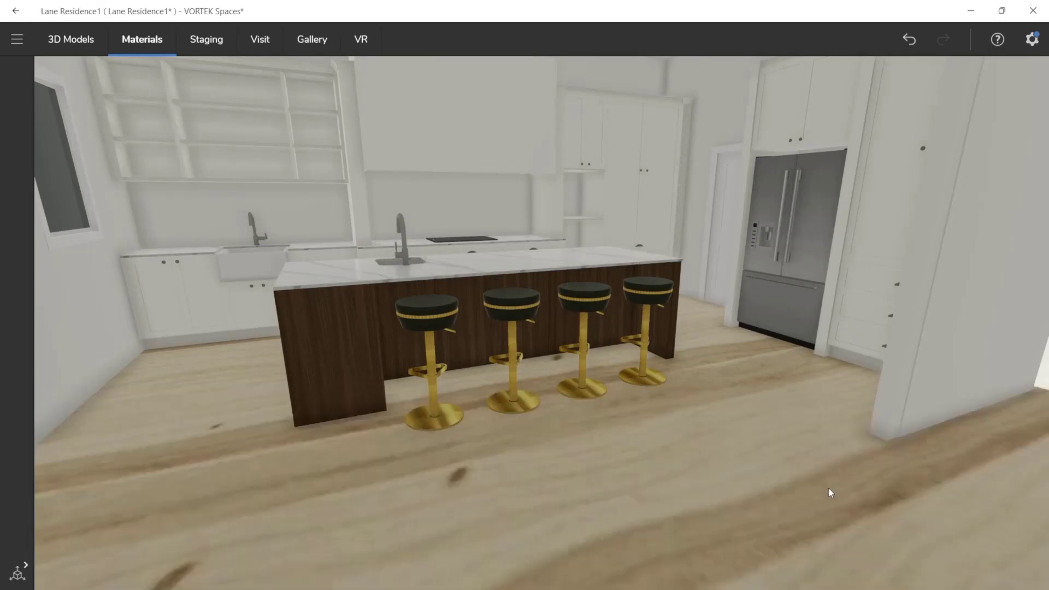
Apply the wood flooring material Plane European Floor to the kitchen floor
drag(392, 280, 436, 265)
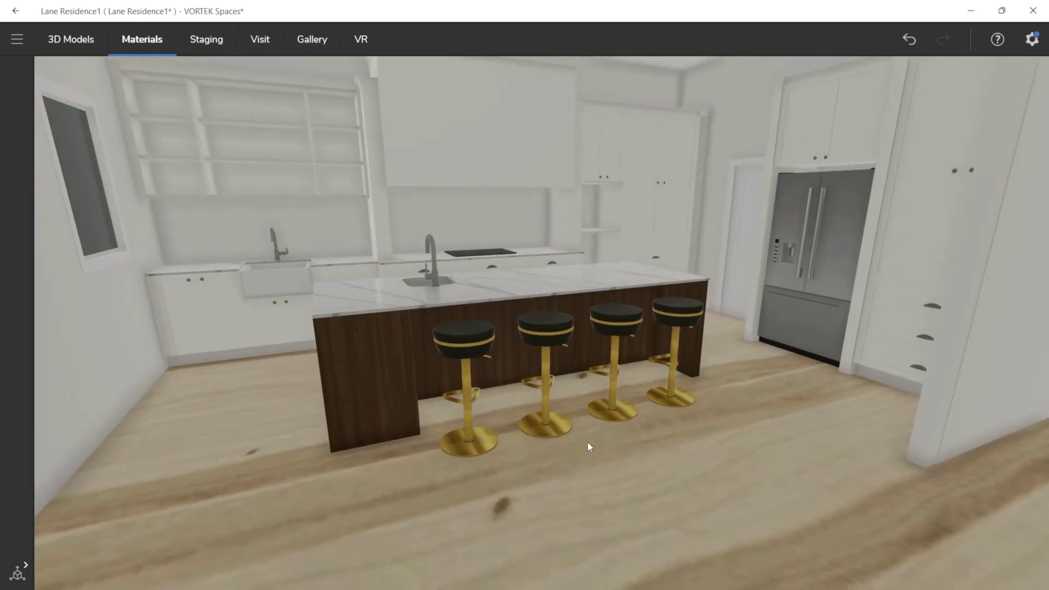
click(623, 468)
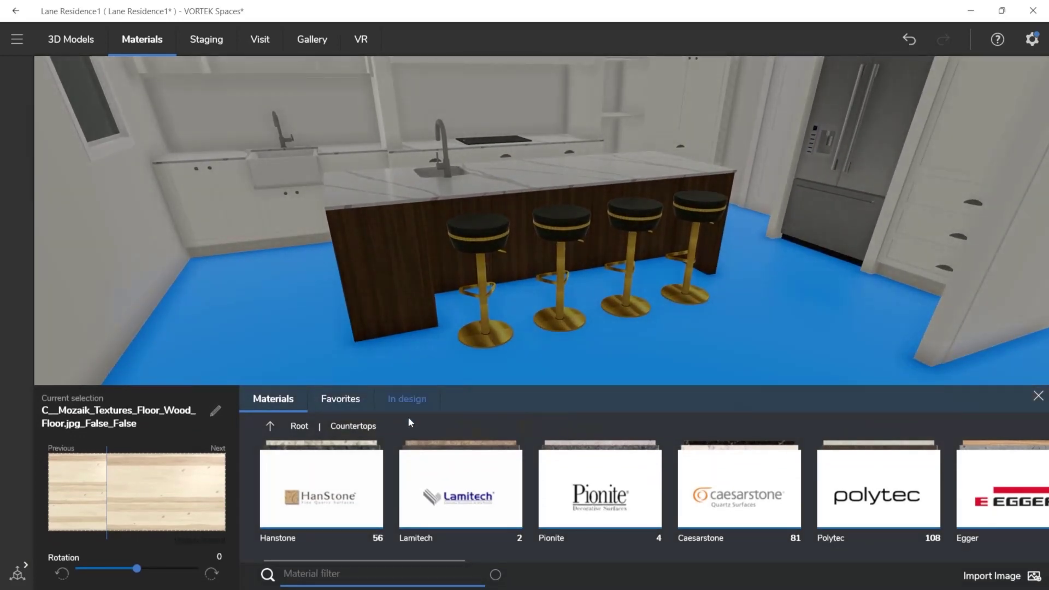
click(300, 426)
scroll(618, 509, down, 3)
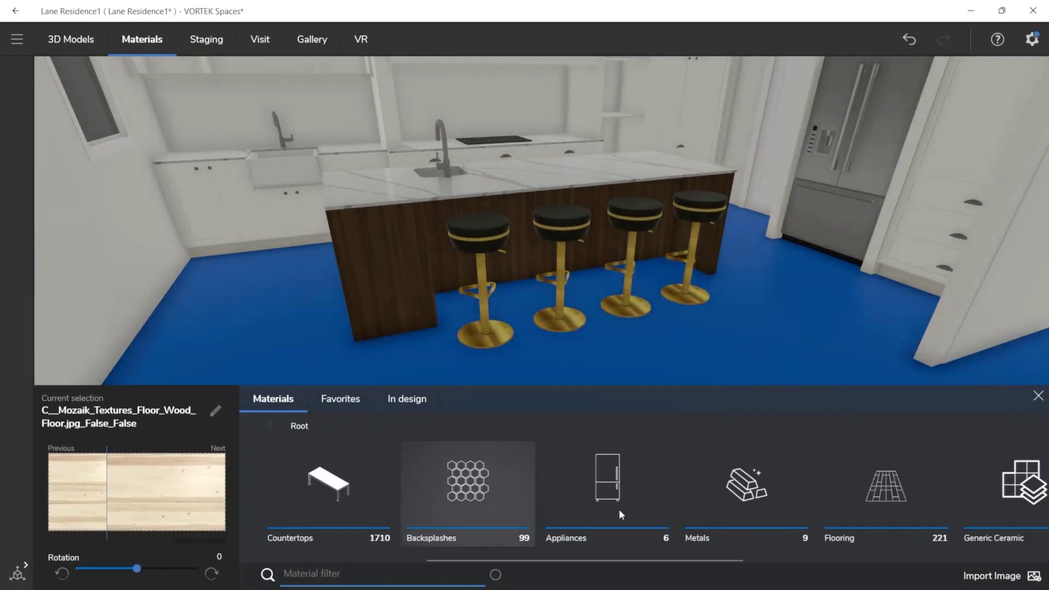
scroll(629, 503, down, 3)
click(703, 489)
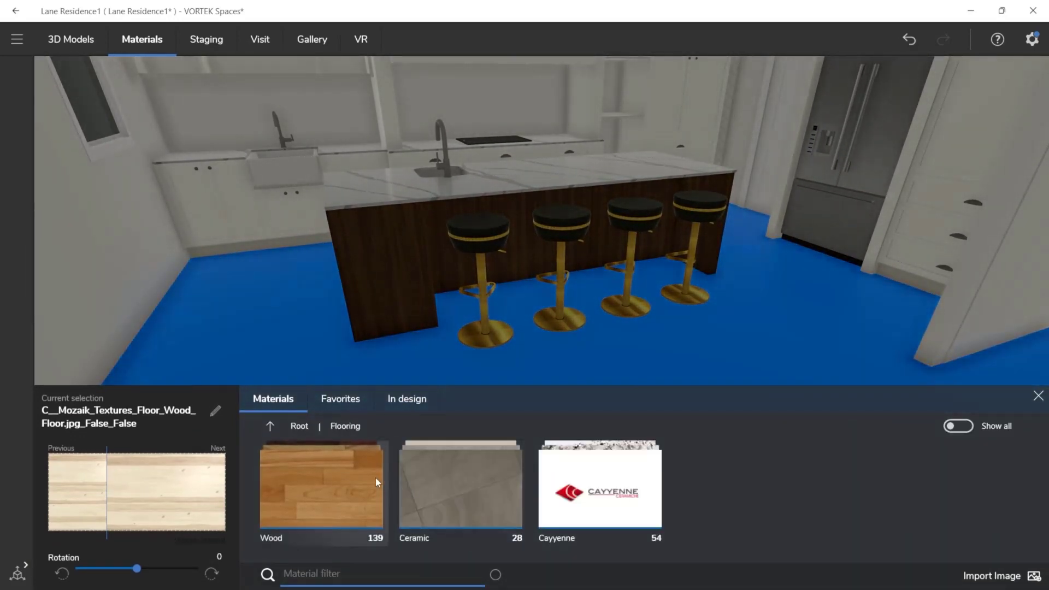
click(338, 480)
scroll(656, 492, down, 5)
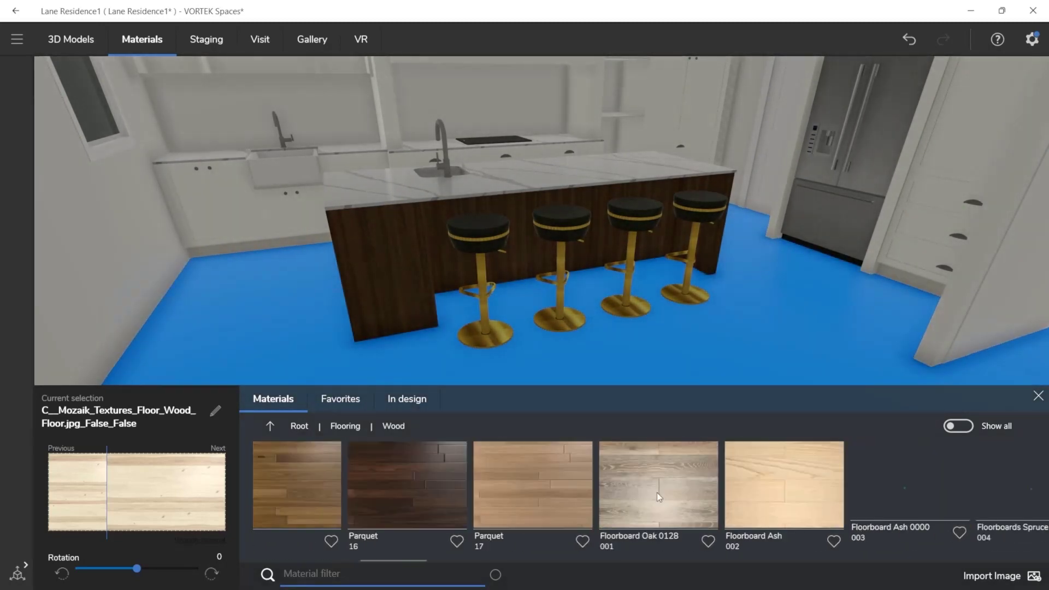
scroll(658, 494, down, 10)
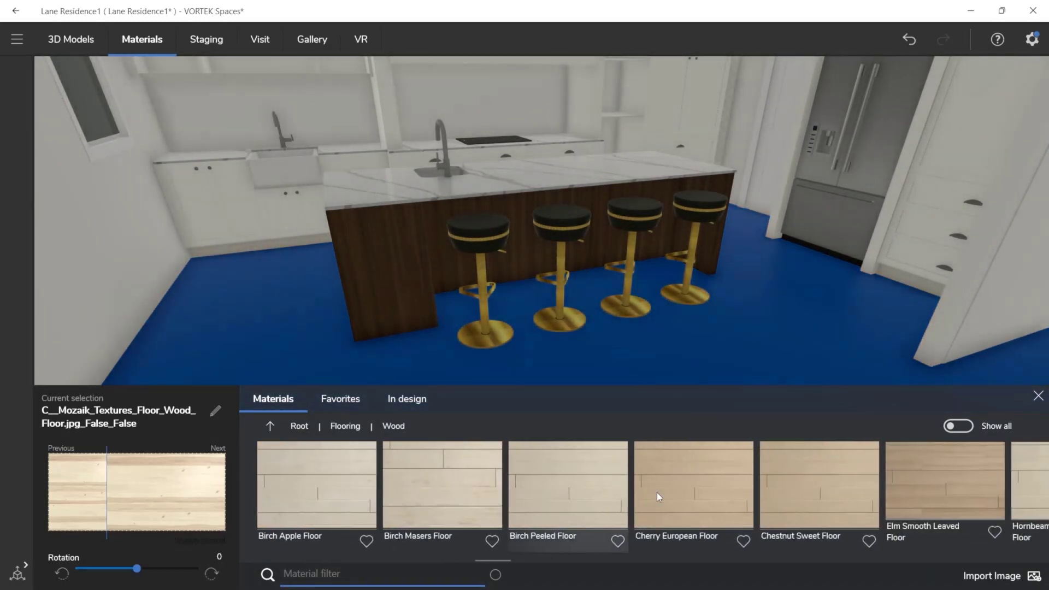
scroll(657, 493, down, 10)
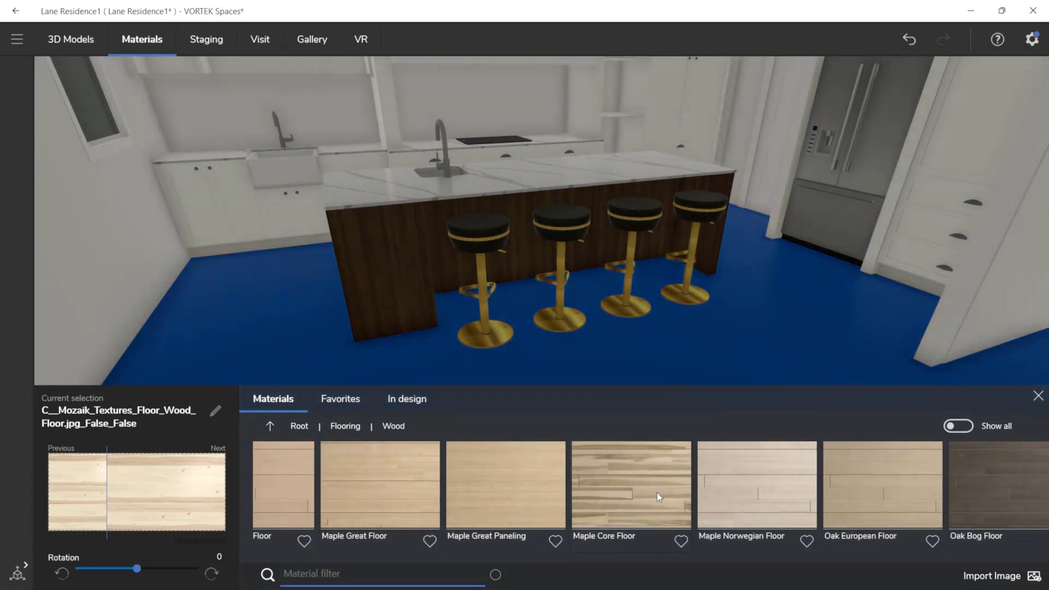
scroll(657, 493, down, 5)
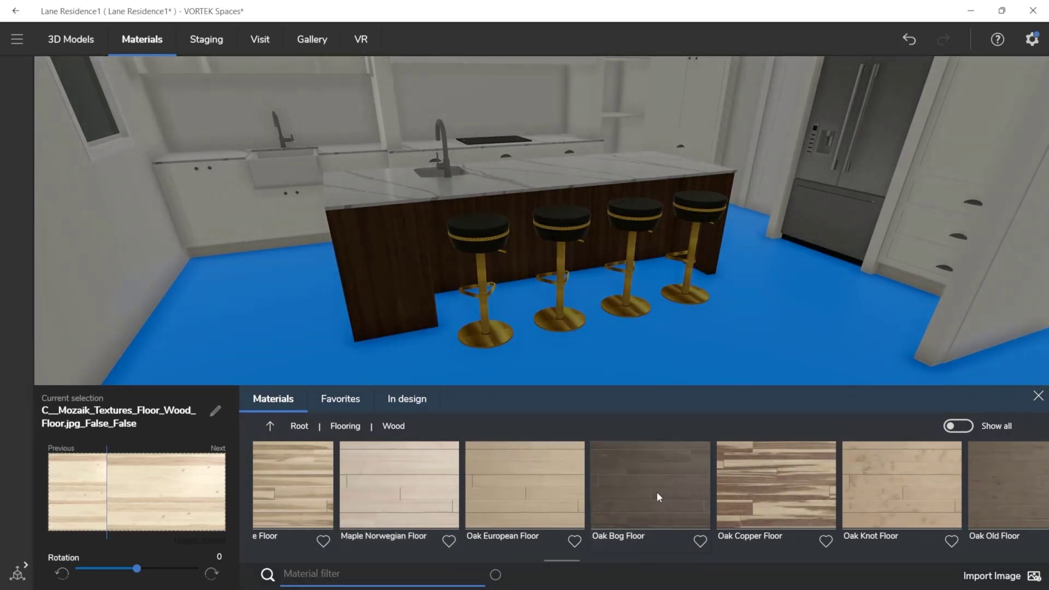
scroll(657, 491, down, 10)
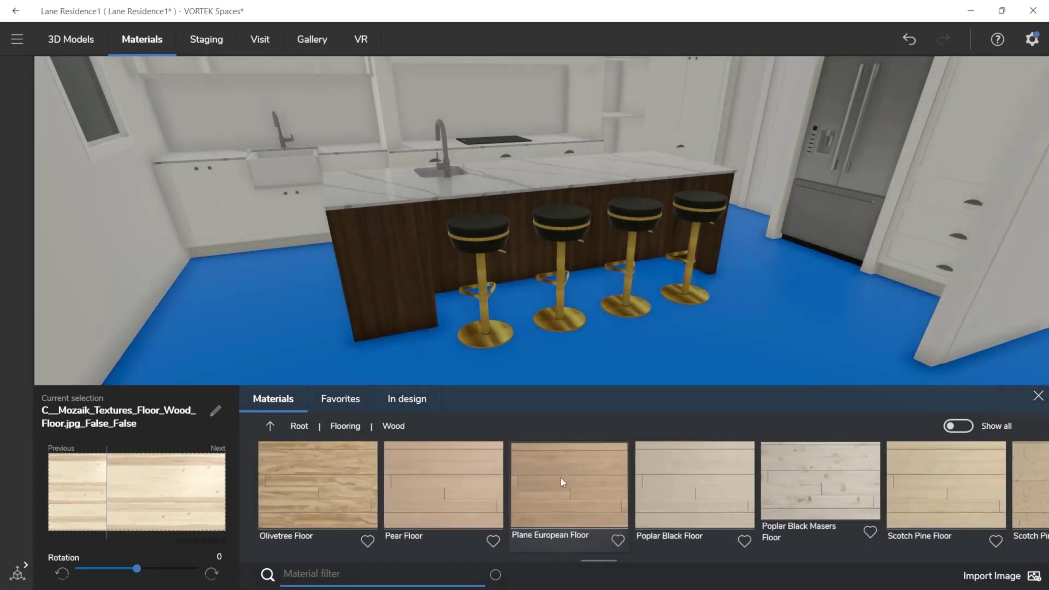
click(561, 478)
Try the herringbone and half-offset tile patterns on the floor, and return it to the random staggered plank pattern
middle_drag(657, 361, 604, 331)
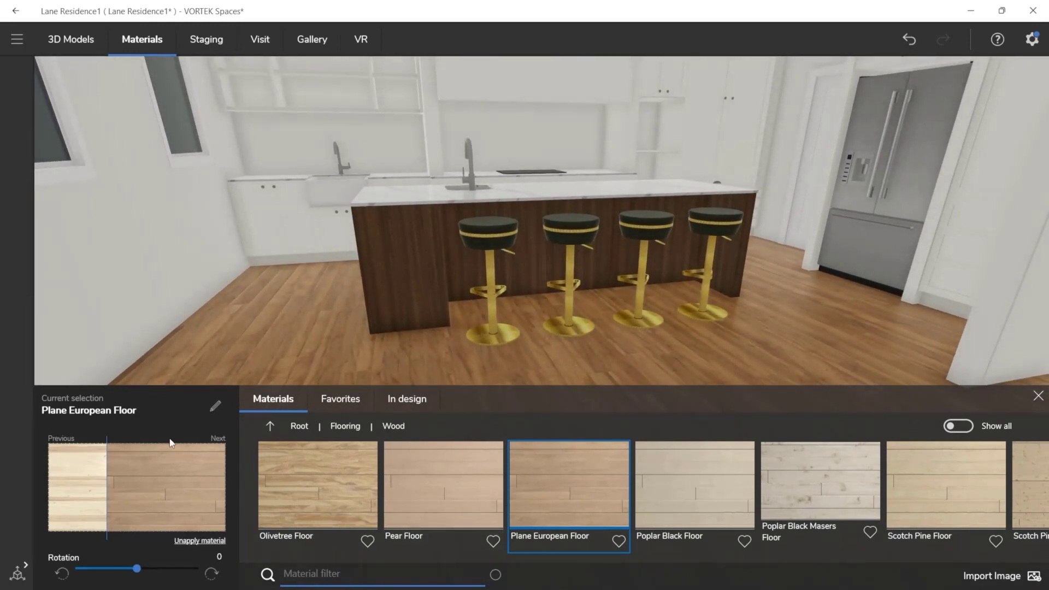
click(216, 405)
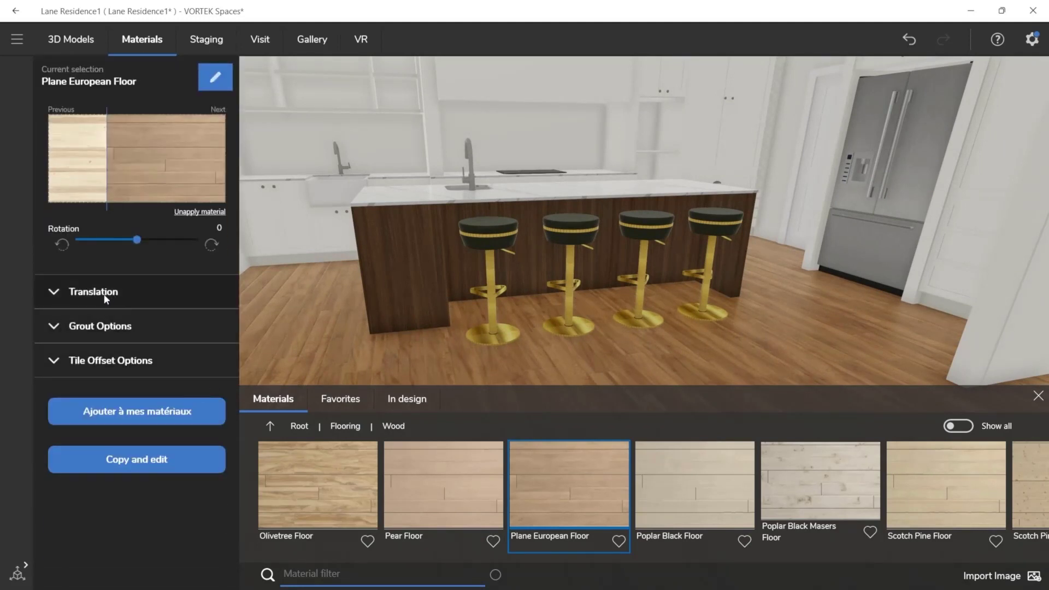
click(79, 357)
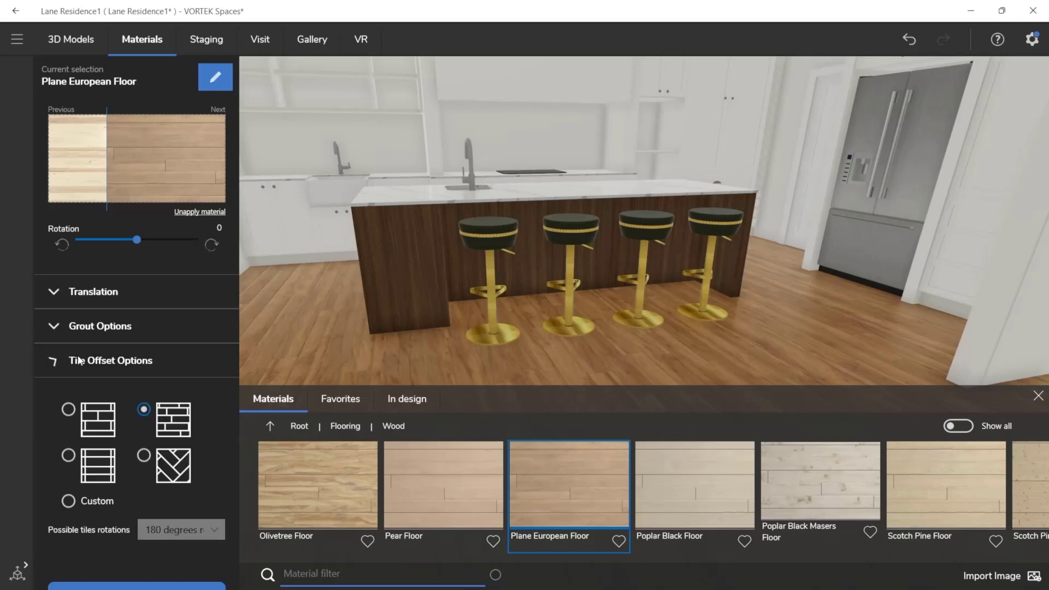
click(144, 456)
drag(422, 324, 417, 230)
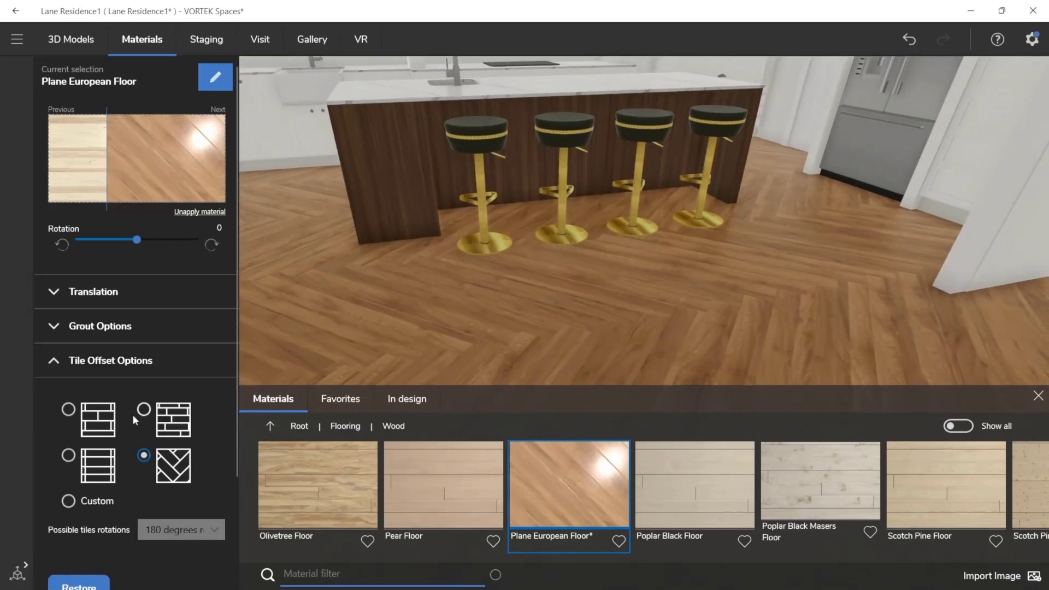
click(69, 410)
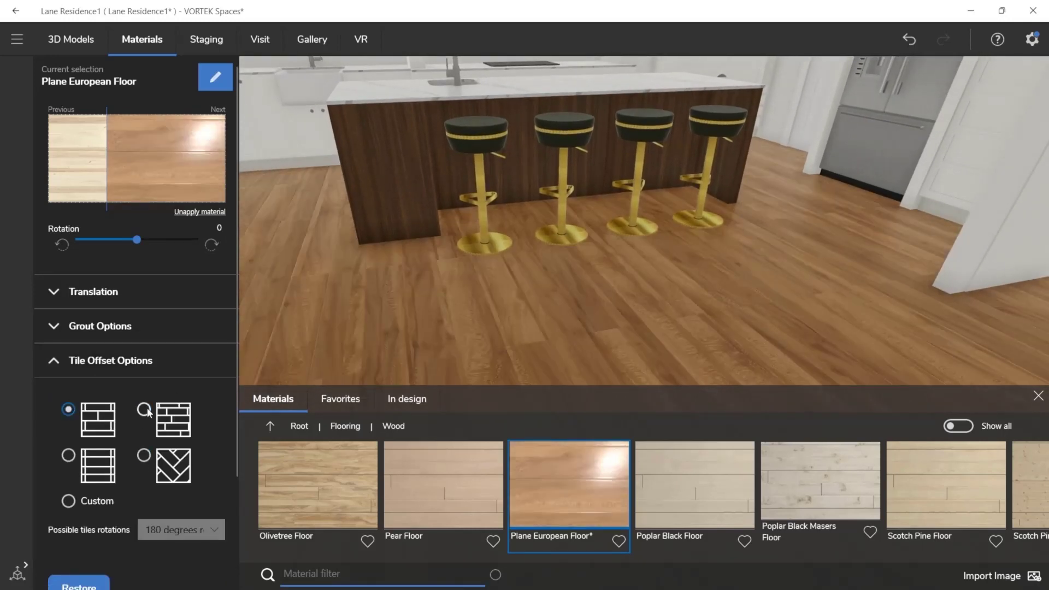
click(145, 411)
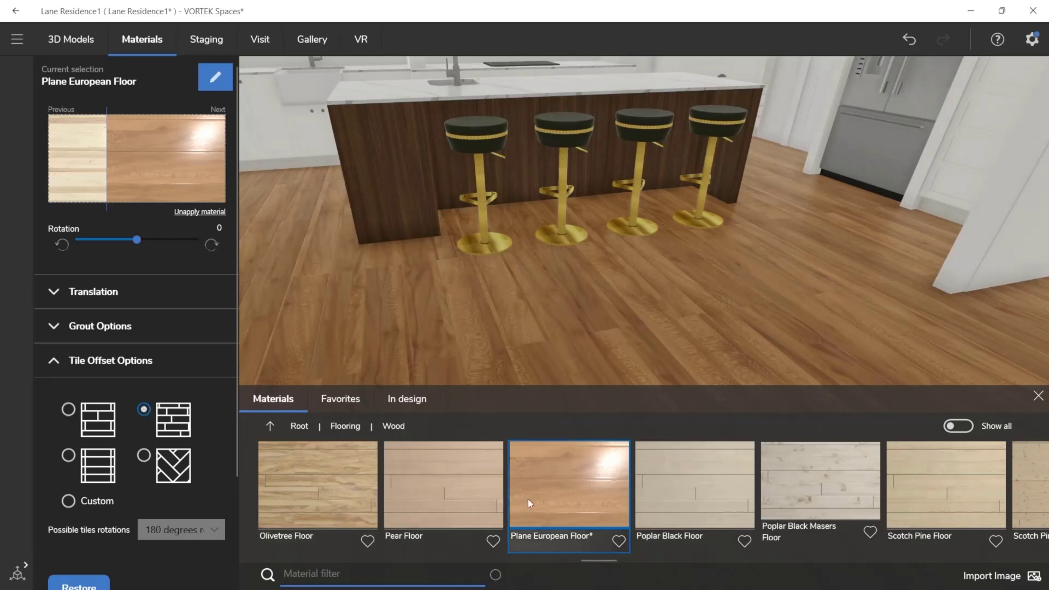
Make an editable copy of the Plane European Floor material and open its appearance settings
right_click(572, 483)
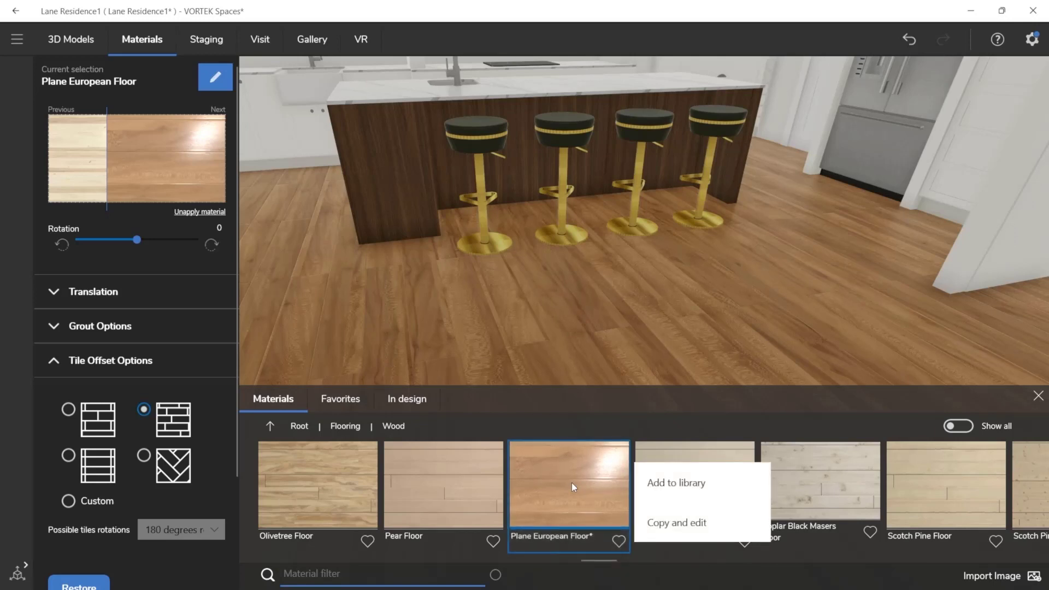
click(660, 524)
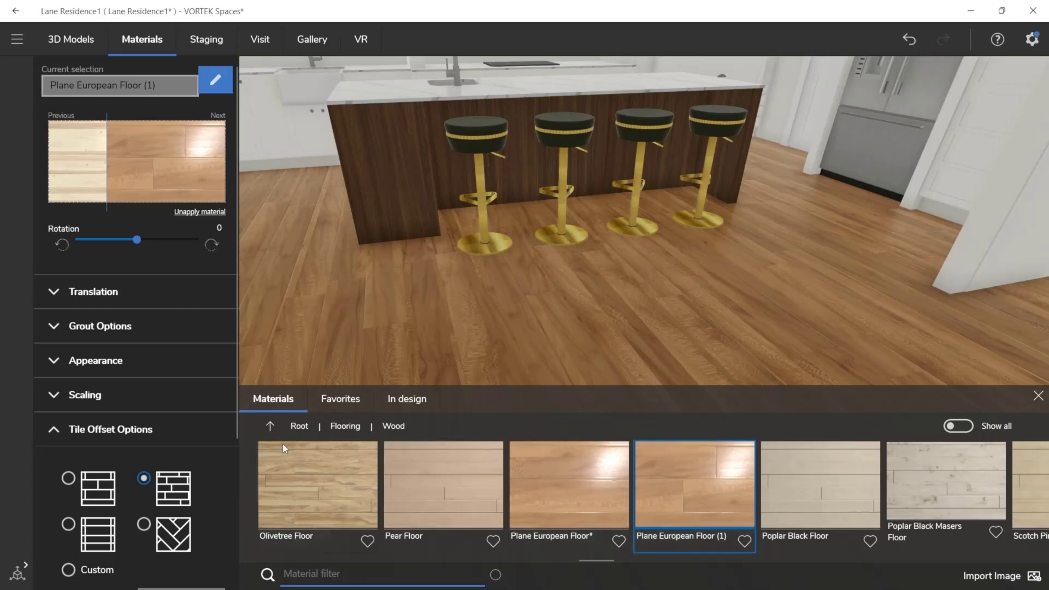
click(82, 366)
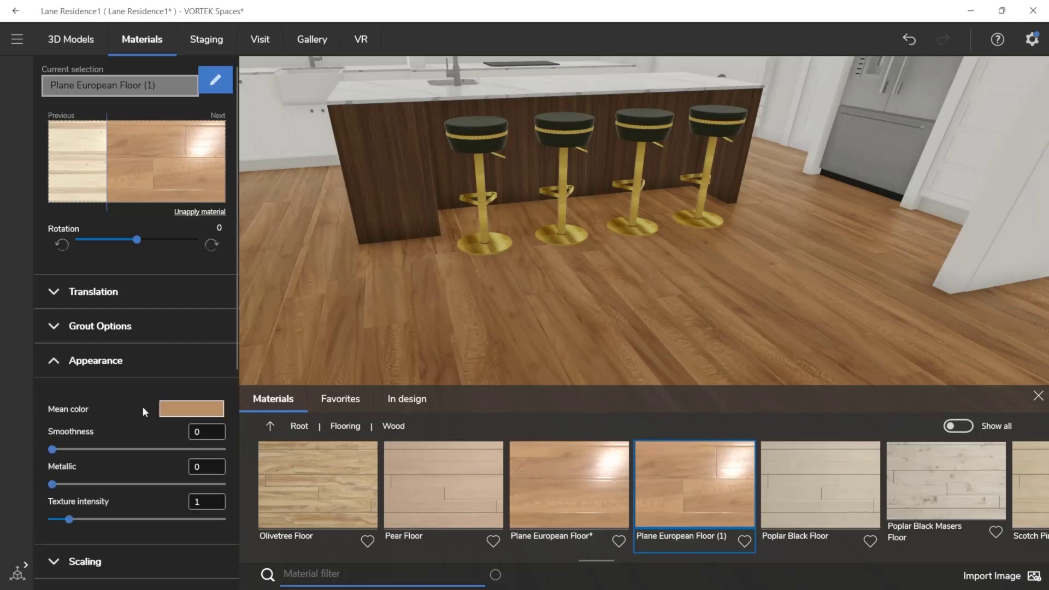
Set the mean color of the copied Plane European Floor material to the darker reddish brown 9B7965
click(192, 407)
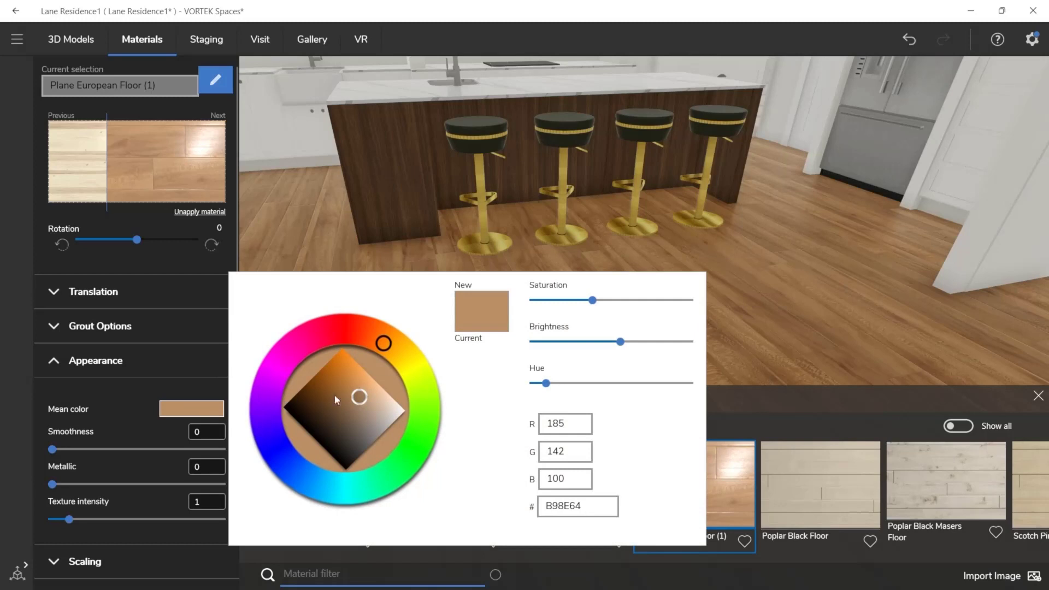
click(374, 333)
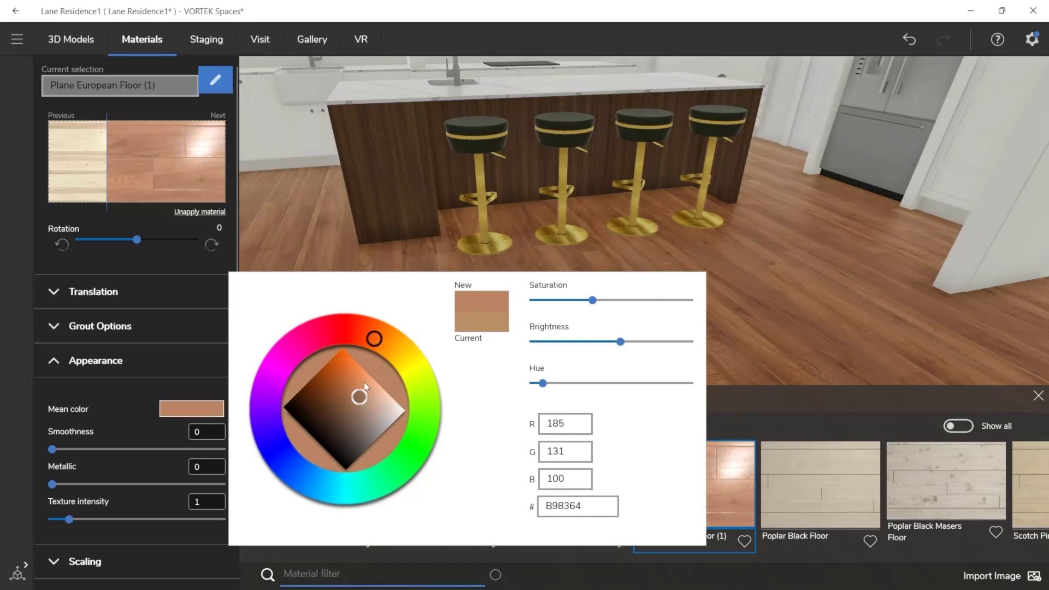
drag(364, 385, 362, 414)
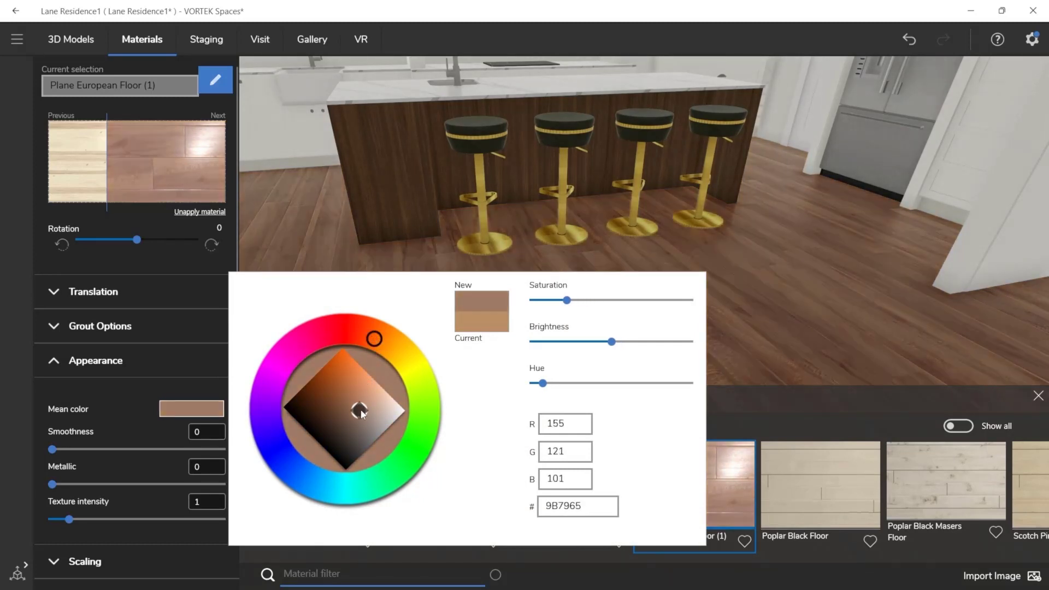
click(183, 366)
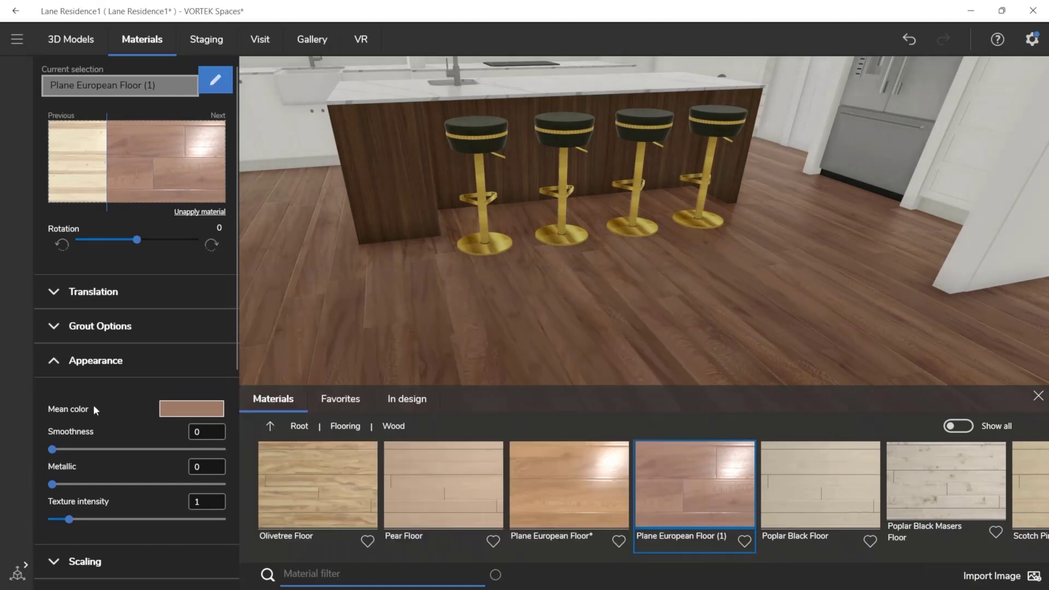
Set the copied floor material's smoothness to 0.6 and examine its reflections near the island
drag(53, 450, 167, 452)
drag(351, 347, 367, 267)
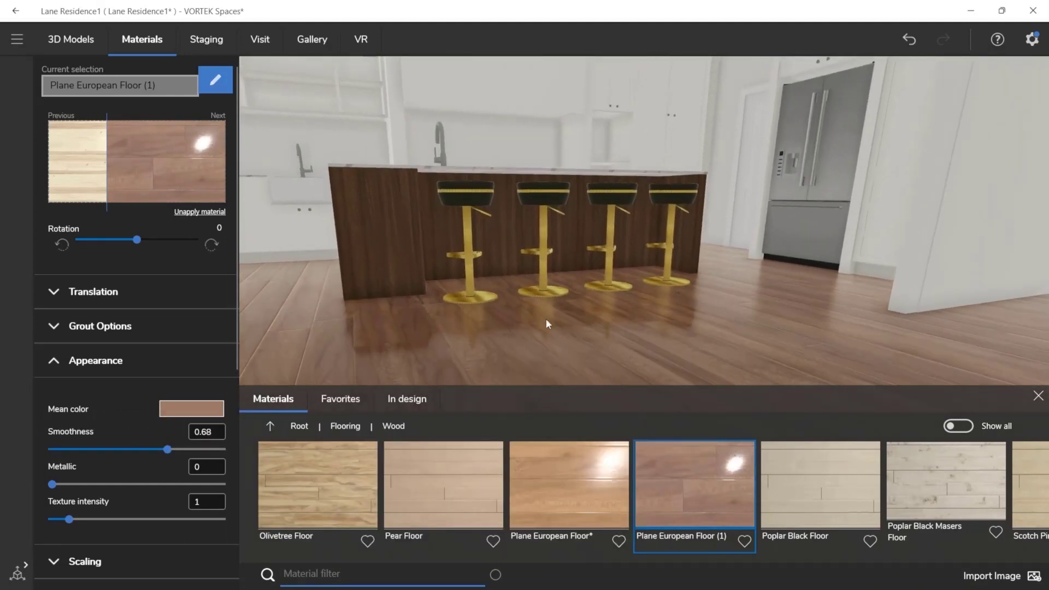
mouse_move(169, 449)
mouse_down()
mouse_move(183, 450)
mouse_move(145, 450)
mouse_move(181, 450)
mouse_move(154, 447)
mouse_up()
drag(390, 336, 444, 248)
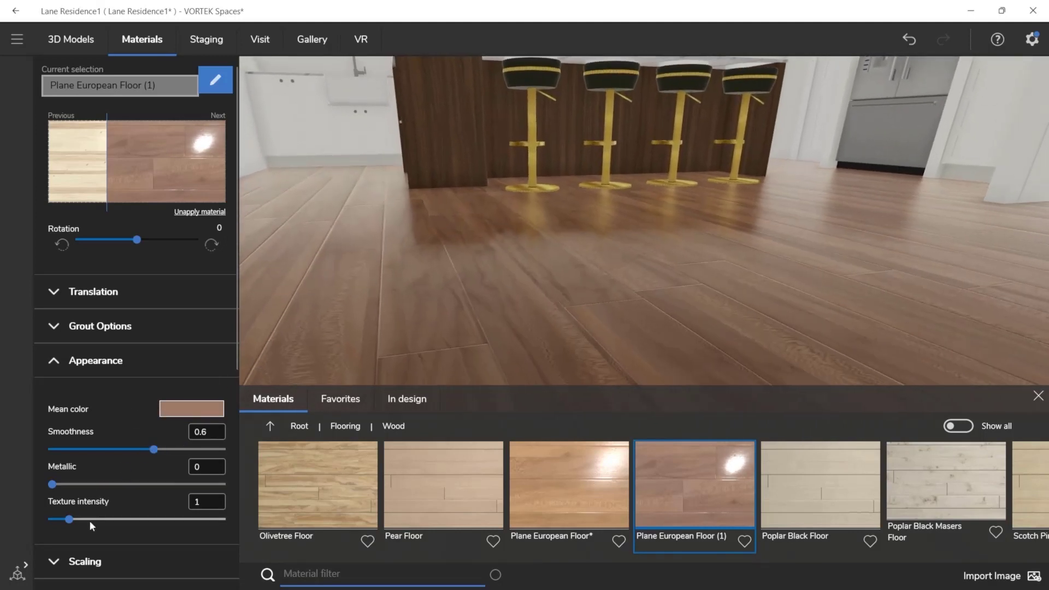
Set the copied floor material's texture intensity to 1.52 and examine the wood grain up close
mouse_move(70, 517)
mouse_down()
mouse_move(99, 513)
mouse_move(63, 512)
mouse_up()
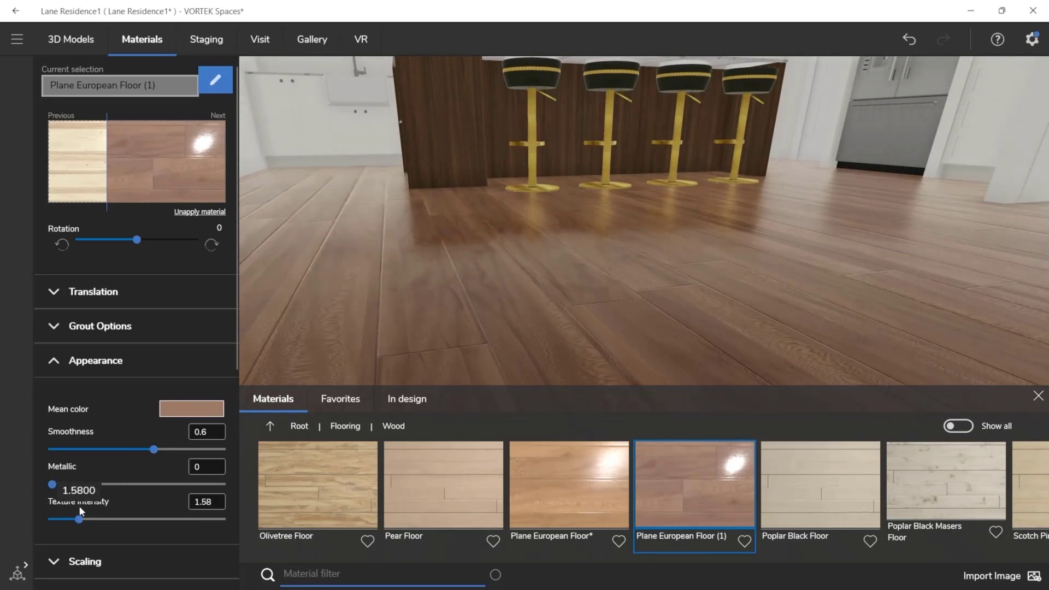
drag(527, 341, 415, 330)
drag(522, 309, 487, 281)
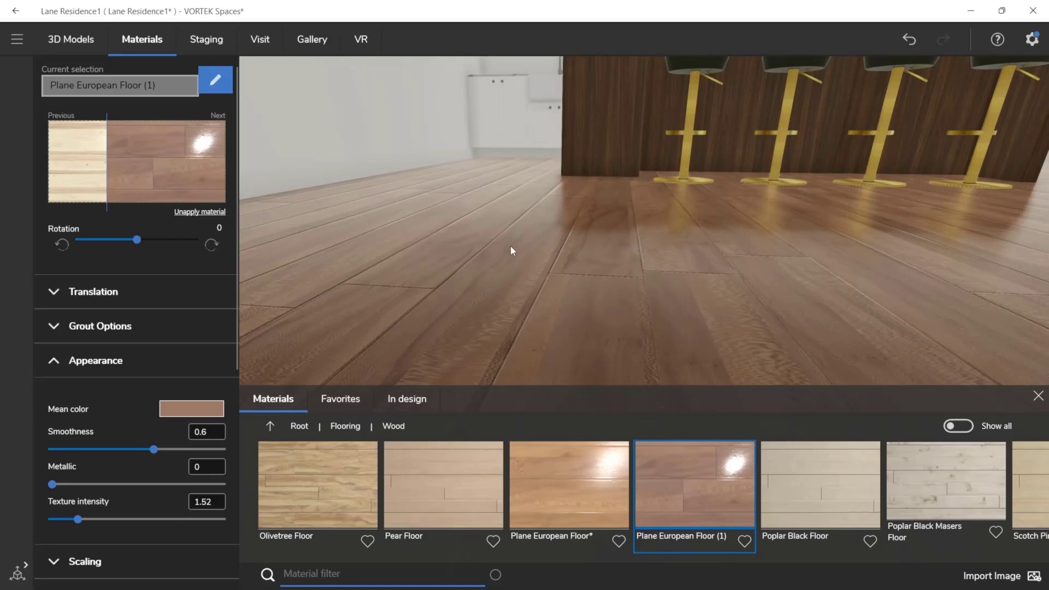
mouse_move(543, 302)
mouse_down()
mouse_move(707, 280)
mouse_move(676, 311)
mouse_move(555, 323)
mouse_move(541, 304)
mouse_up()
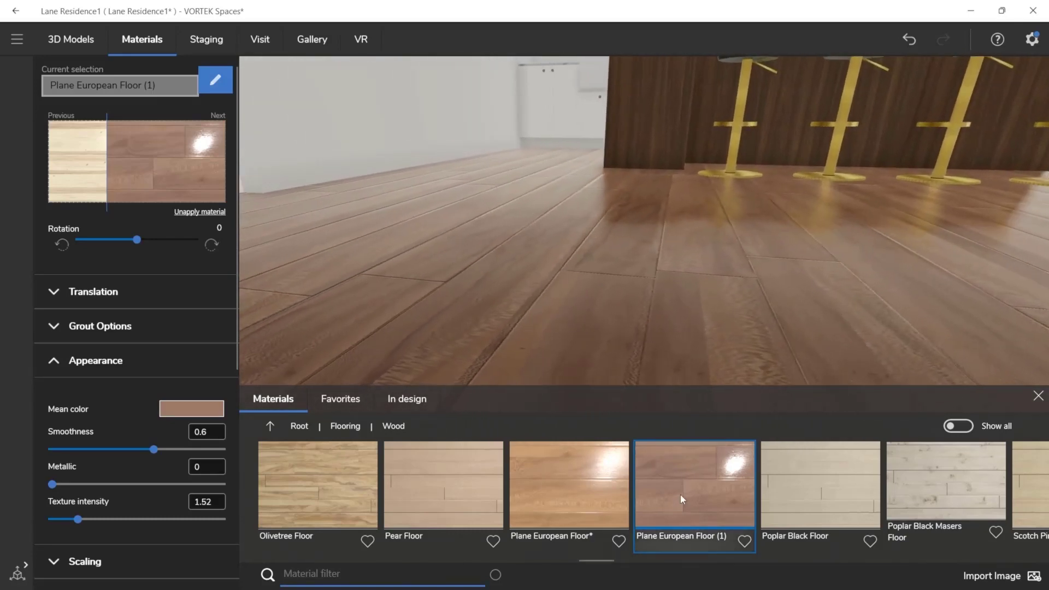
Apply the Chrome appliance material to the kitchen faucets
drag(739, 128, 517, 305)
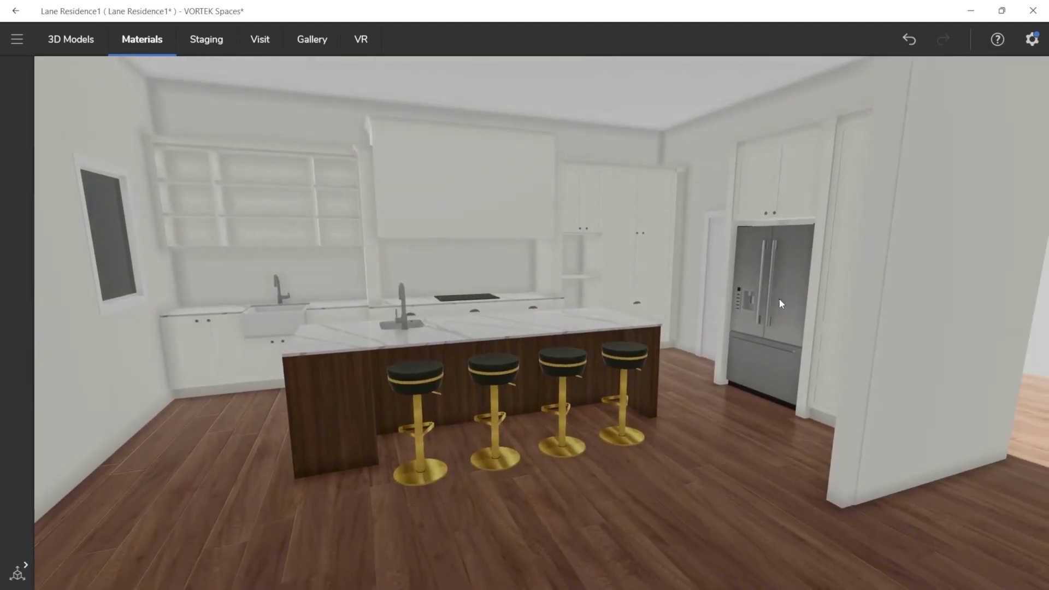
click(407, 316)
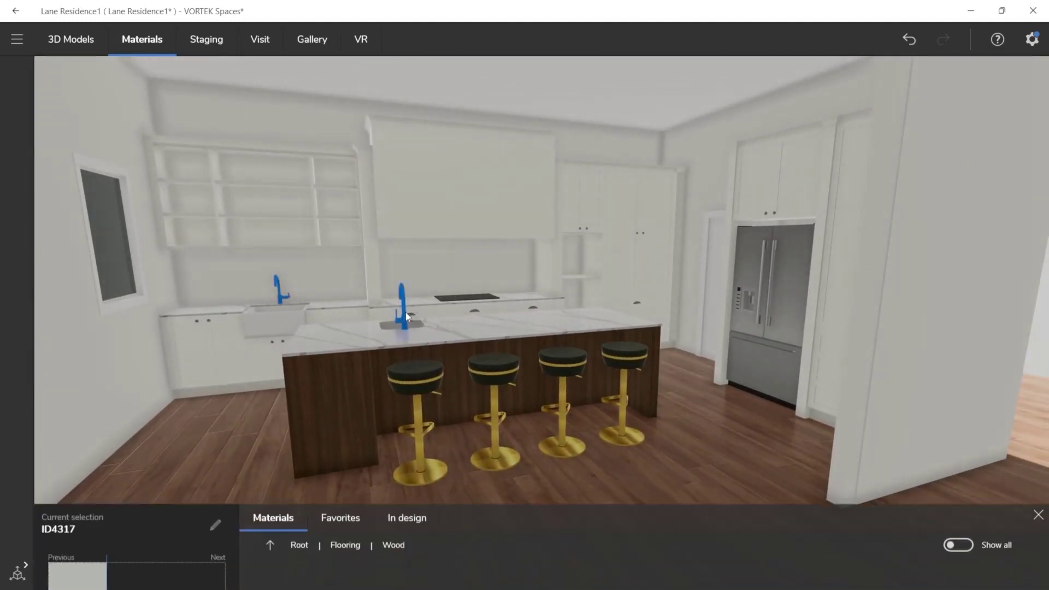
click(295, 427)
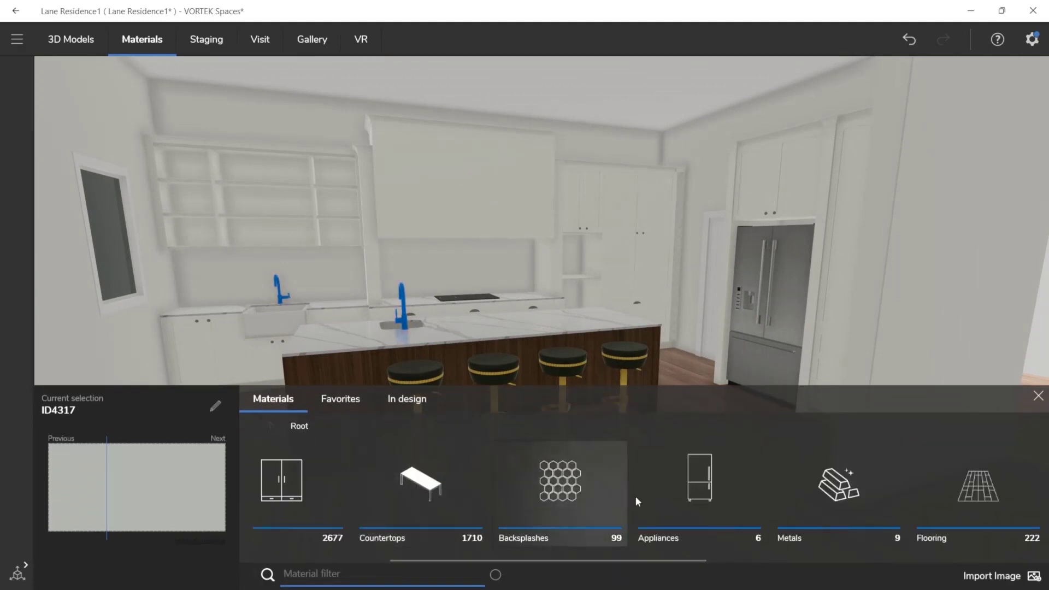
click(660, 475)
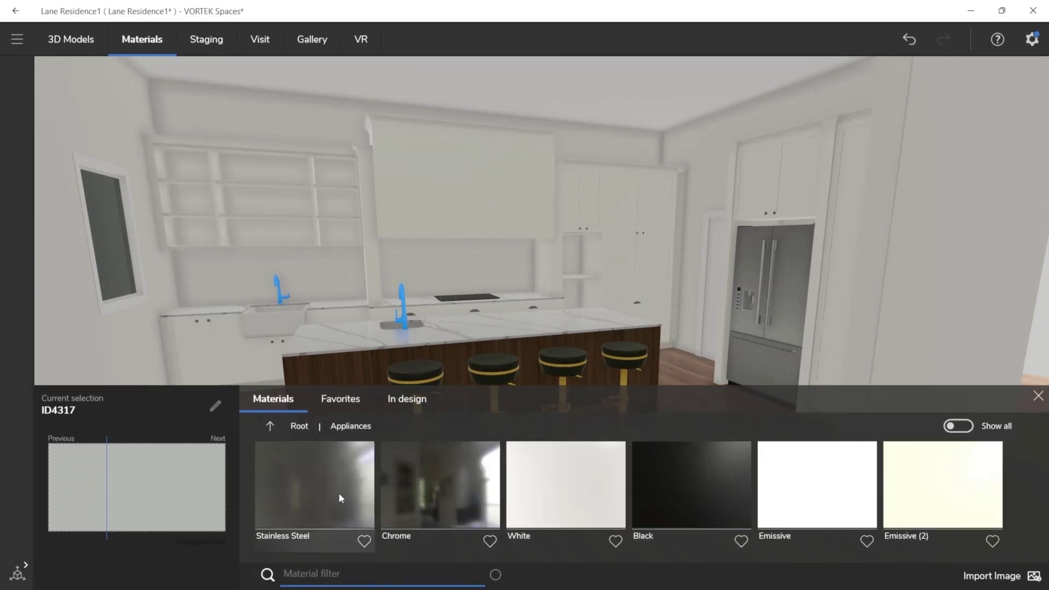
click(438, 489)
key(Escape)
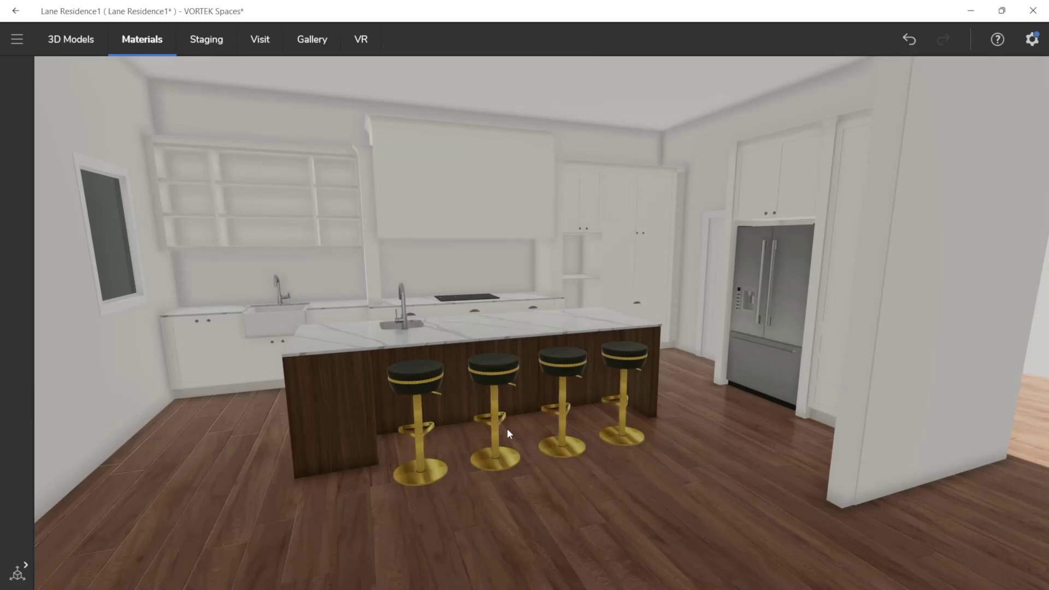
Apply the Stainless Steel appliance material to the refrigerator doors and Chrome to its handles
click(785, 300)
click(343, 479)
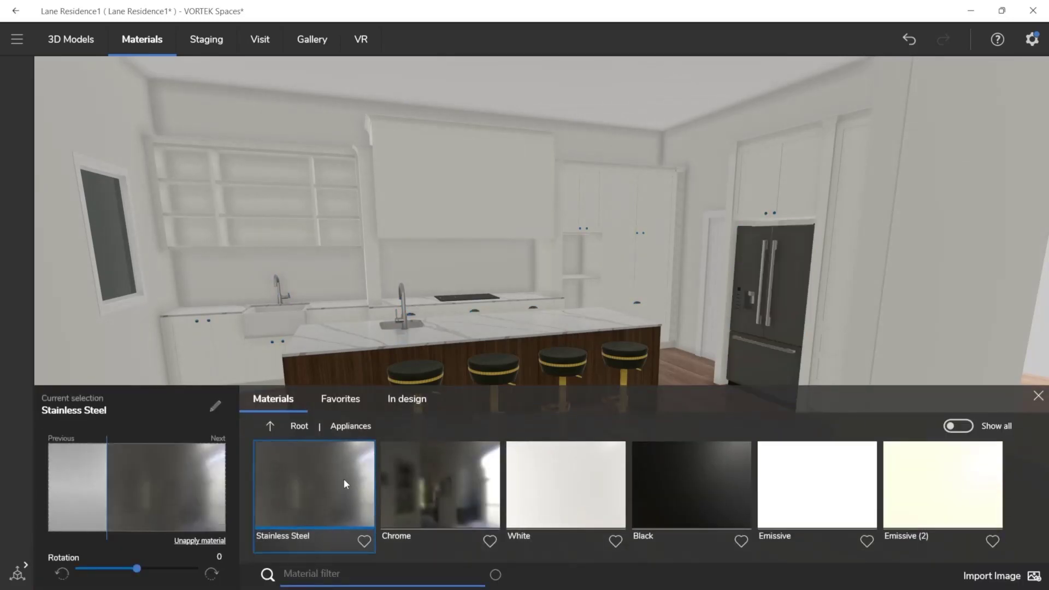
key(Escape)
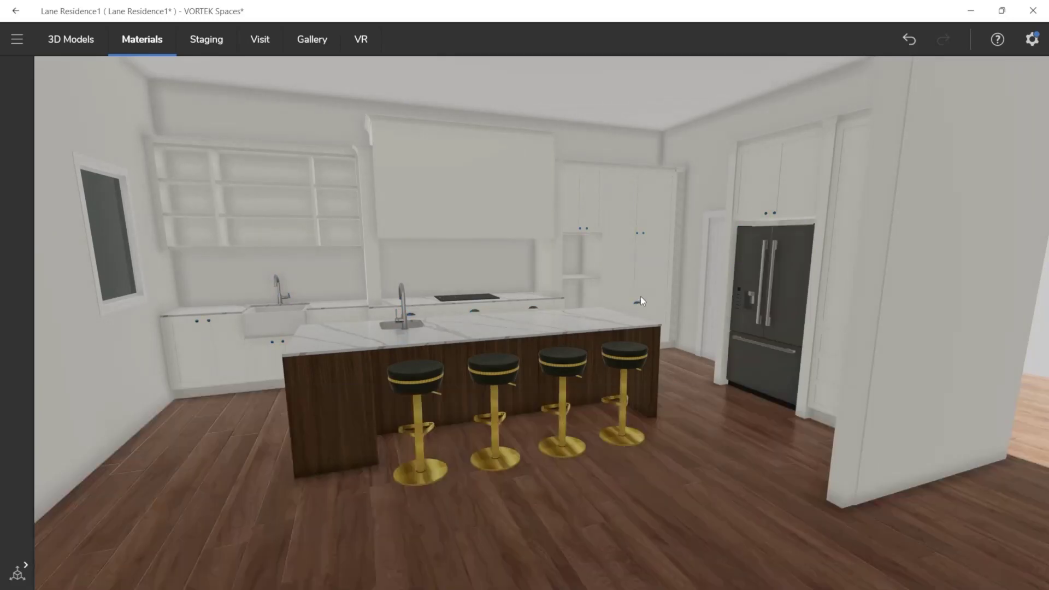
click(766, 314)
click(435, 487)
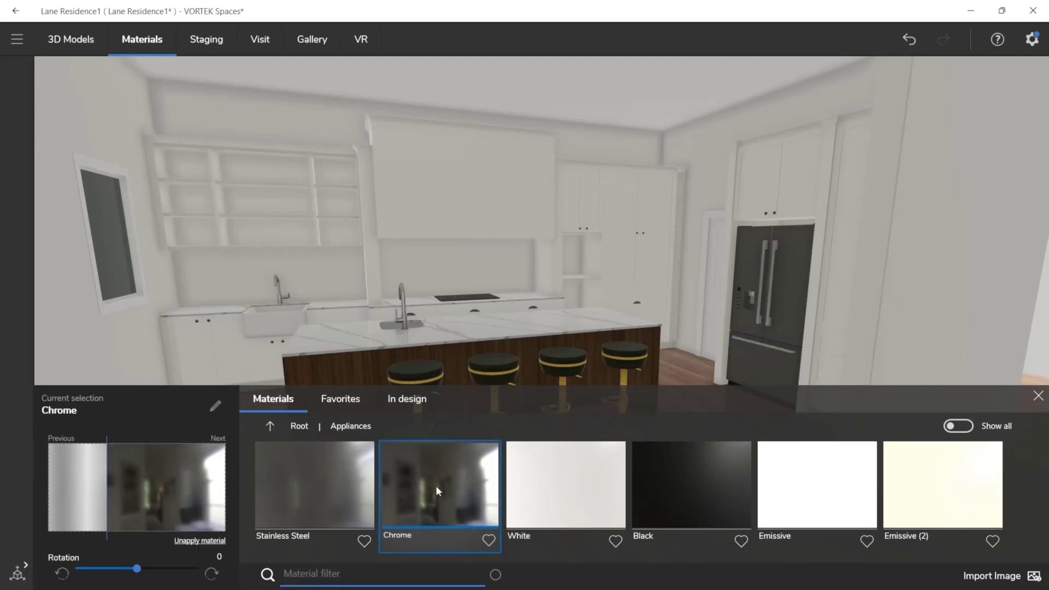
key(Escape)
Apply the Gold metal material to the metal bases and trim of the island stools
click(425, 423)
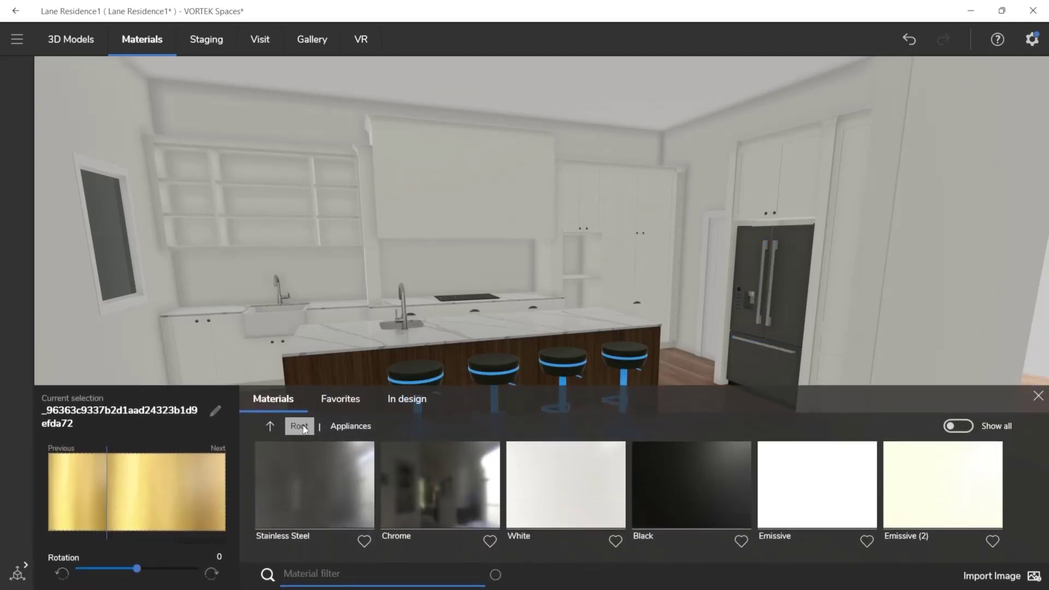
click(295, 426)
scroll(650, 500, down, 5)
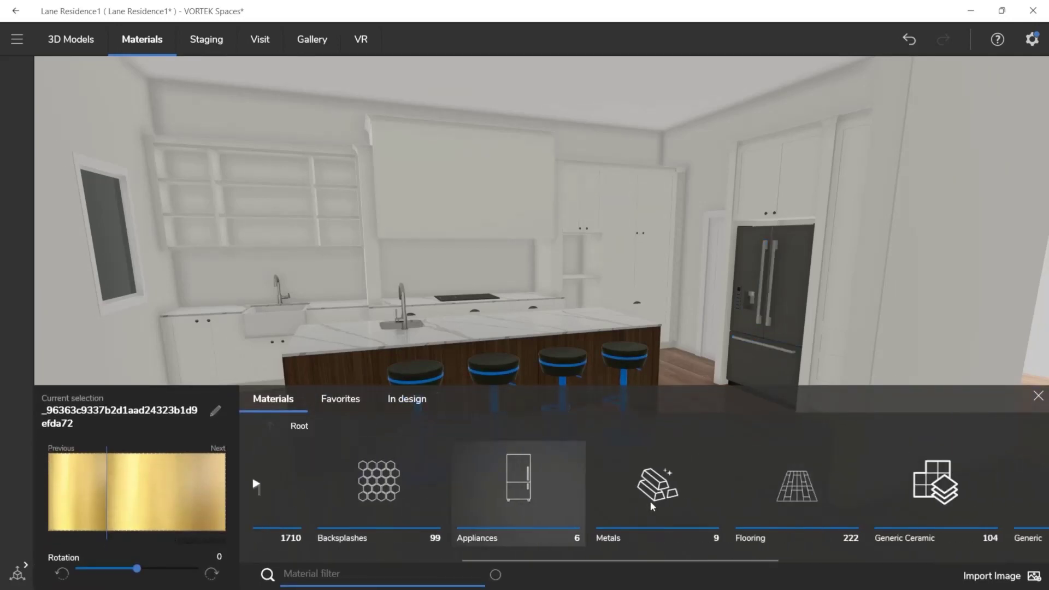
click(520, 489)
scroll(725, 477, down, 3)
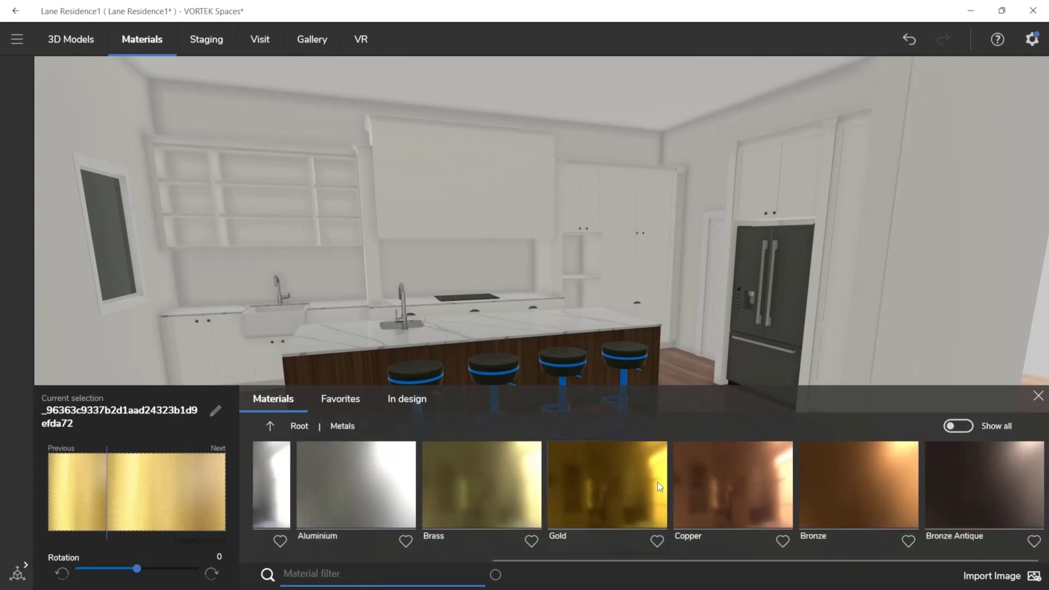
click(604, 490)
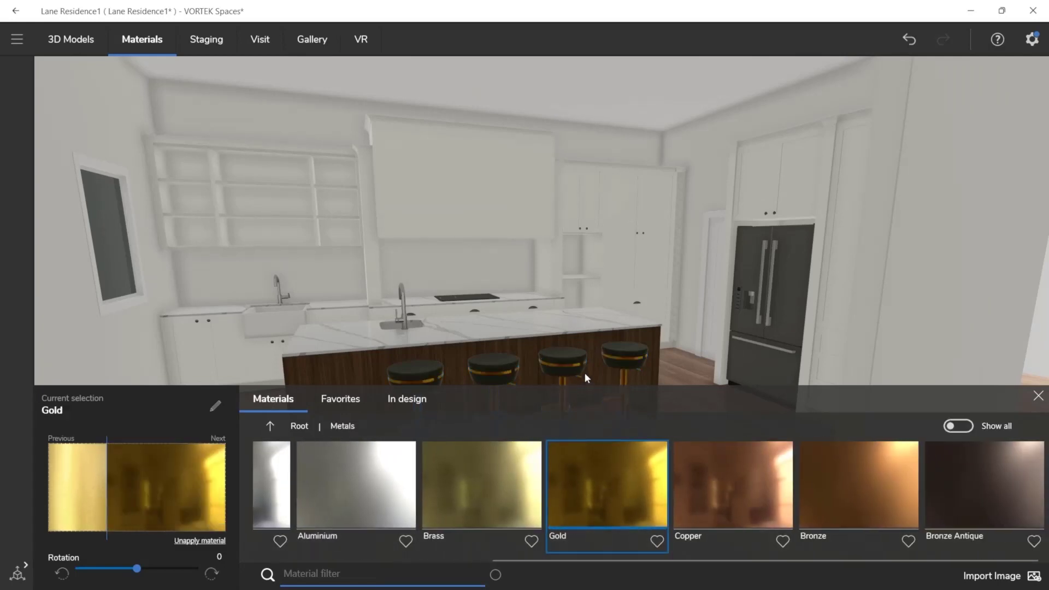
key(Escape)
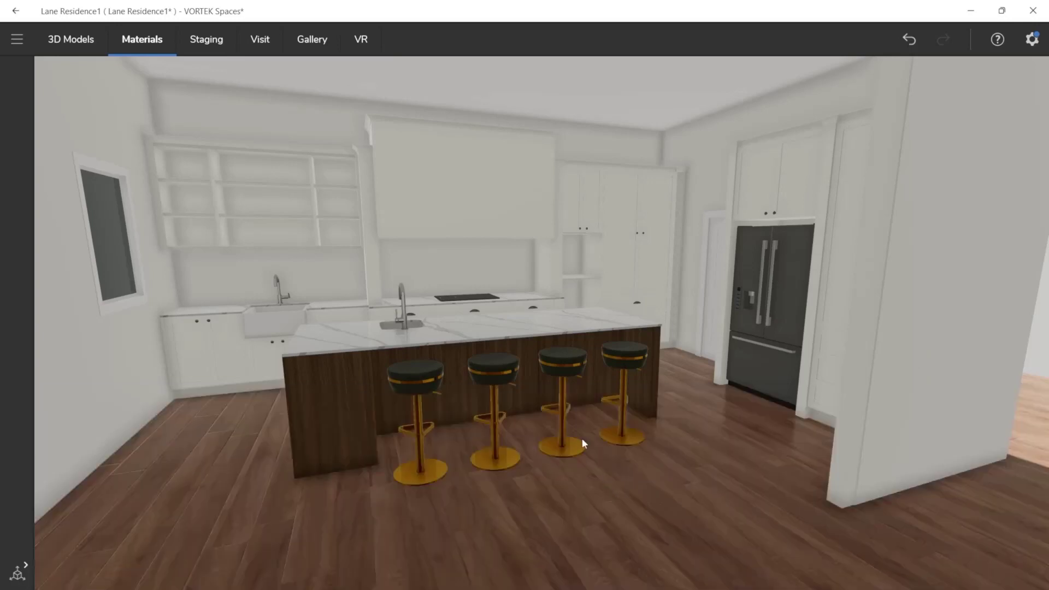
Apply the Glass material from the Mirror and glasses category to the window panes
drag(512, 315, 592, 340)
right_drag(592, 339, 492, 334)
click(265, 271)
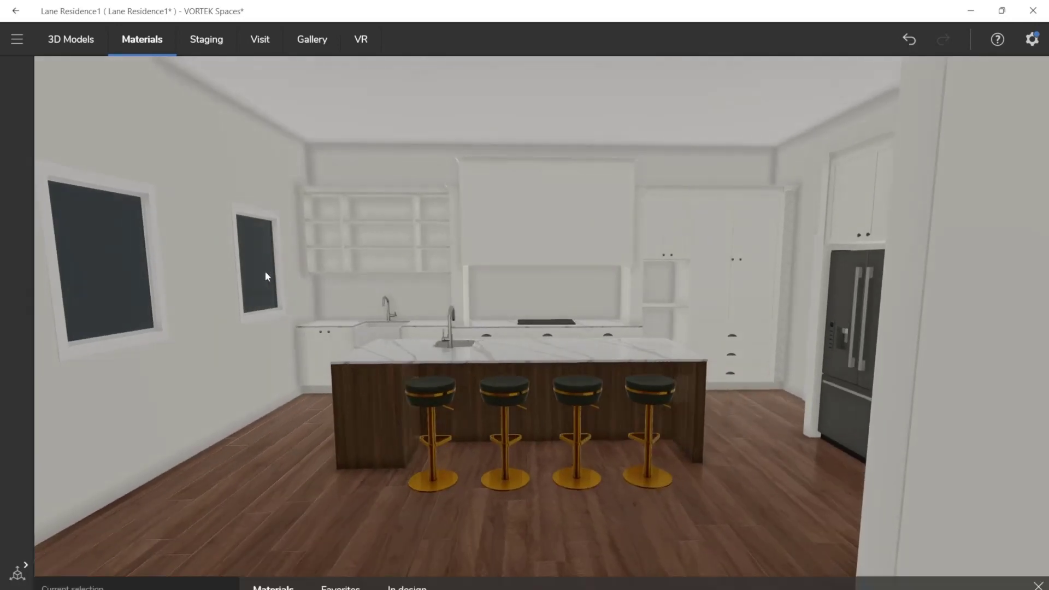
click(299, 426)
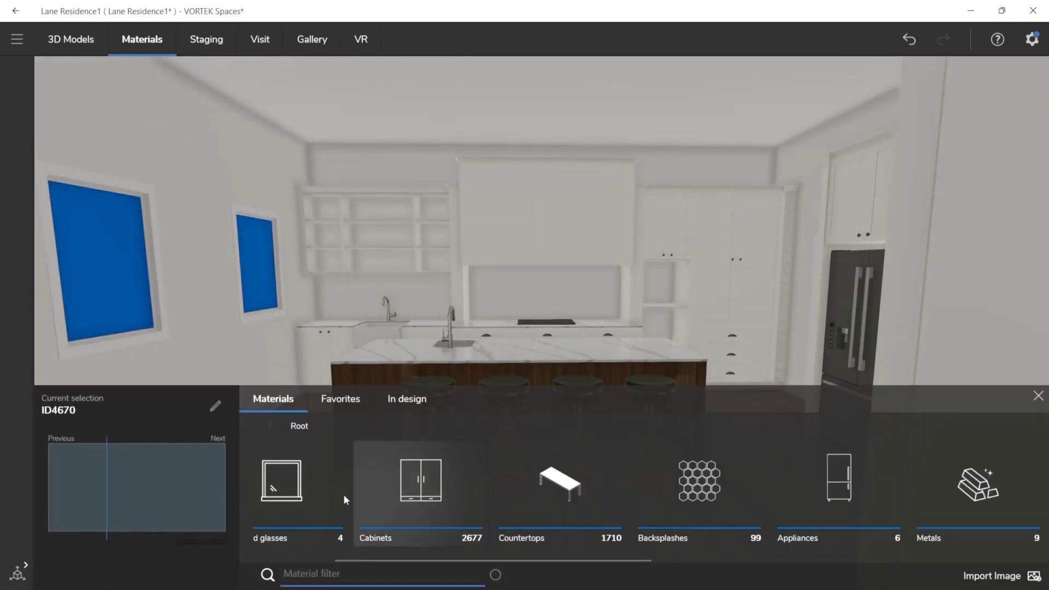
click(289, 501)
click(316, 493)
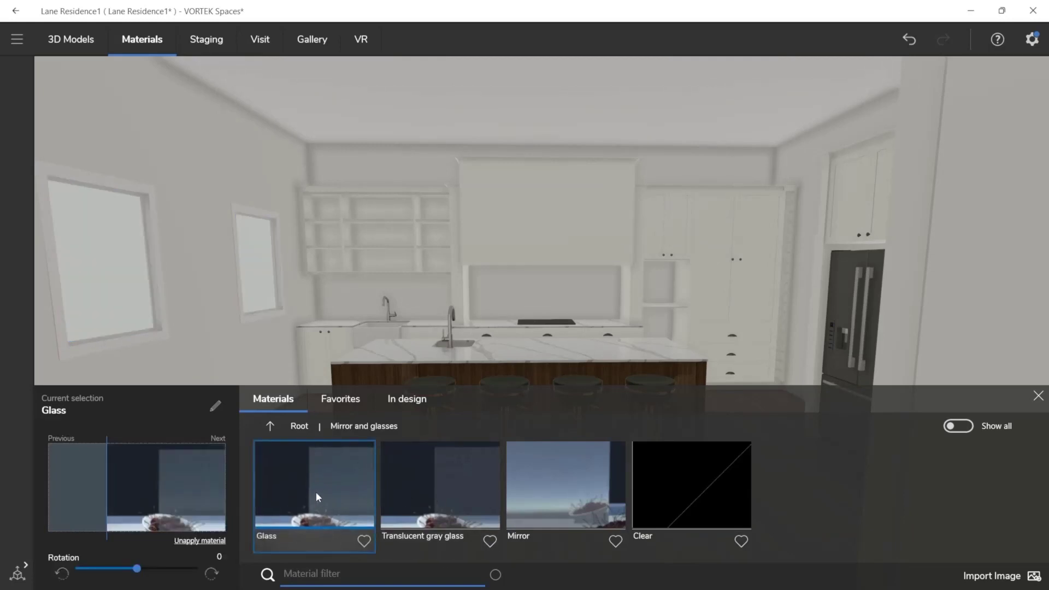
key(Escape)
Open the Appliances category of the 3D model library with the kitchen's cabinet wall in view
drag(454, 361, 388, 370)
right_drag(387, 370, 519, 372)
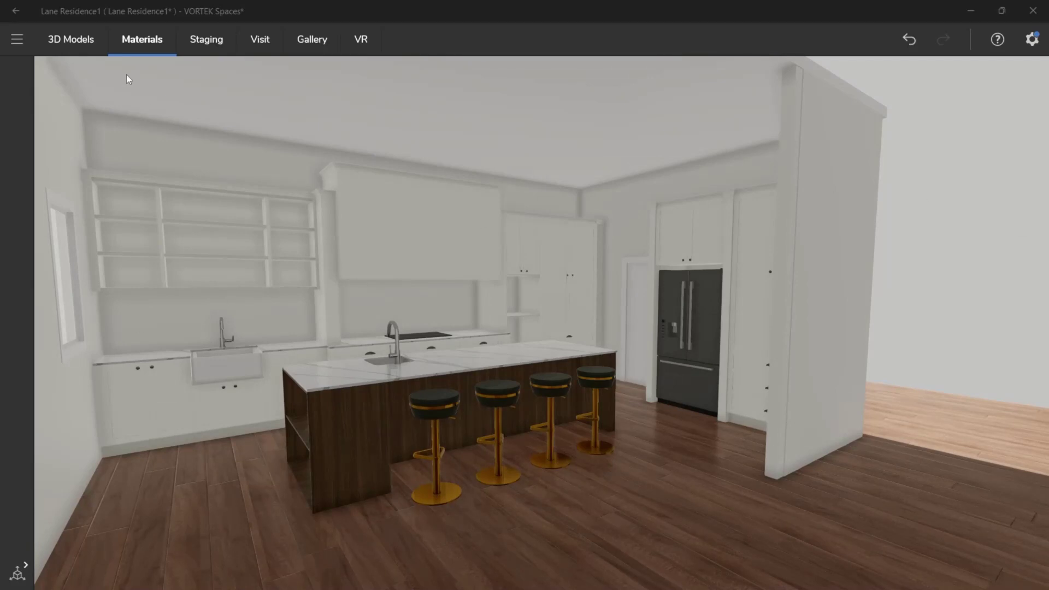
click(68, 40)
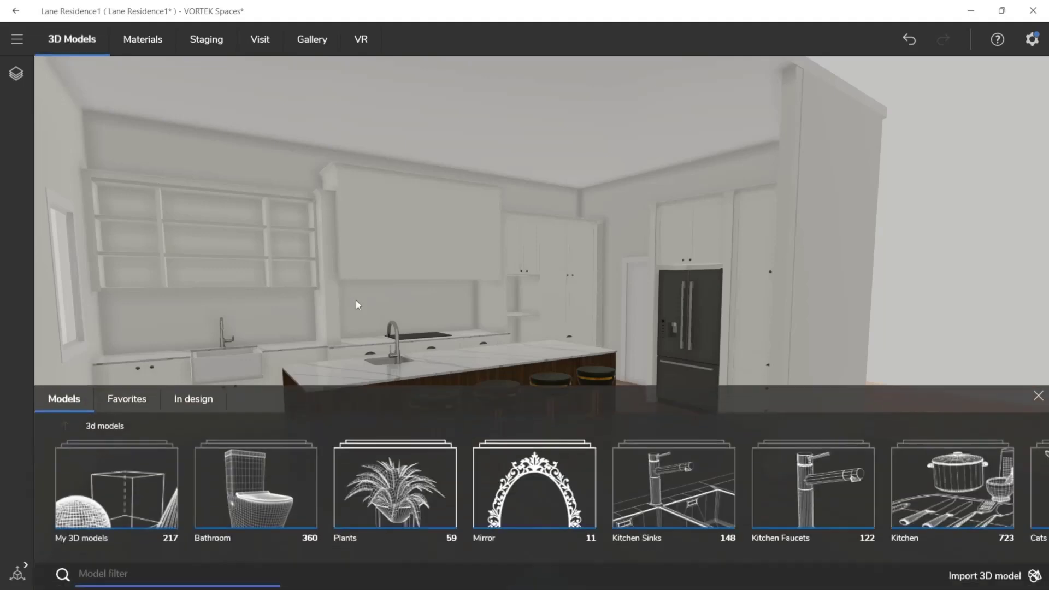
drag(365, 313, 470, 255)
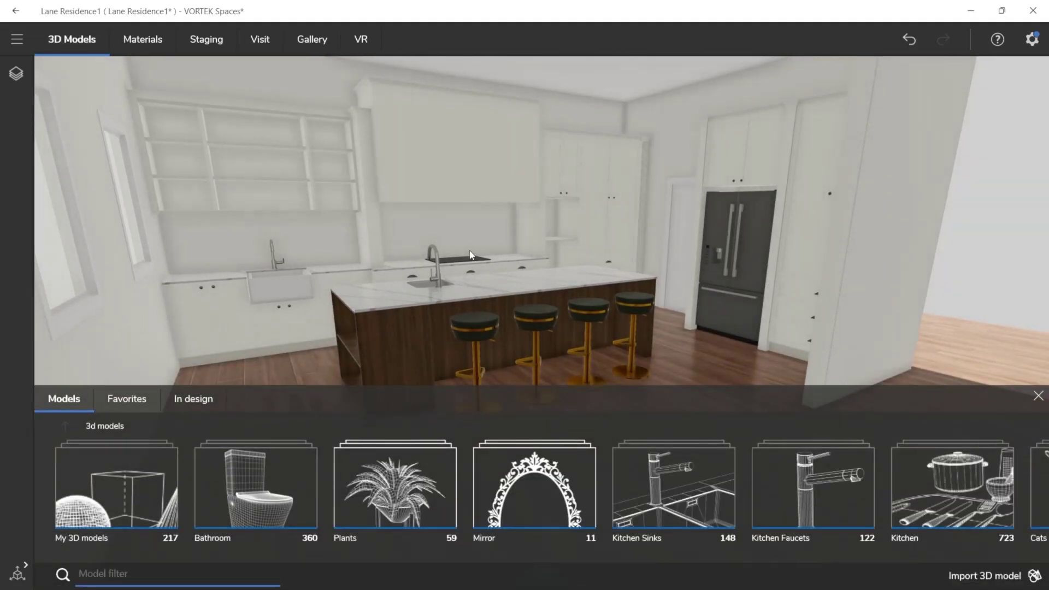
scroll(444, 495, down, 7)
click(611, 499)
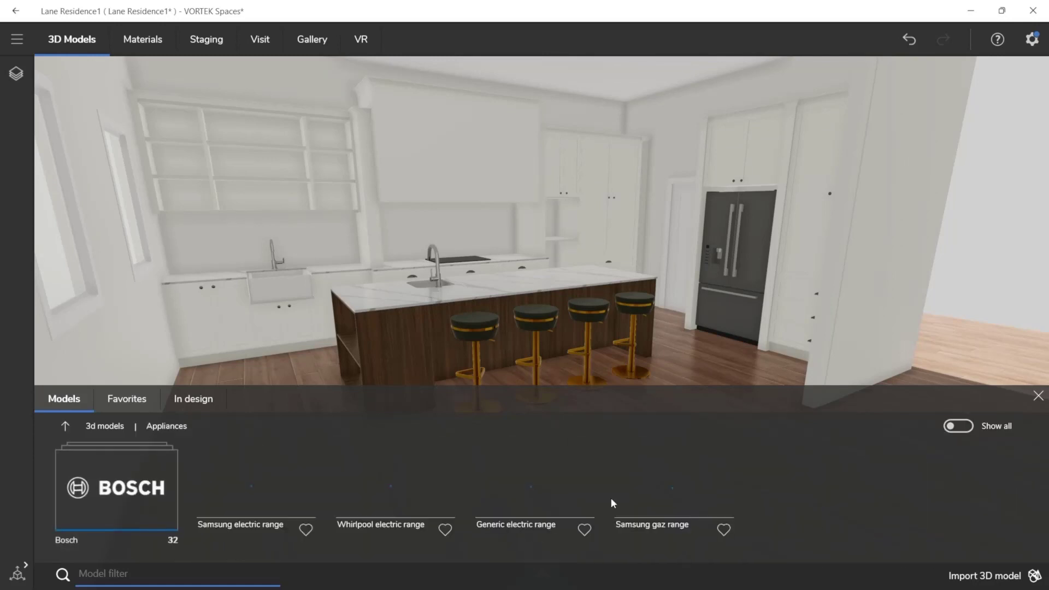
Find the Miele simple door wall double oven and place it in the tall cabinet beside the cooktop counter, above the lowest drawer
scroll(461, 479, down, 1)
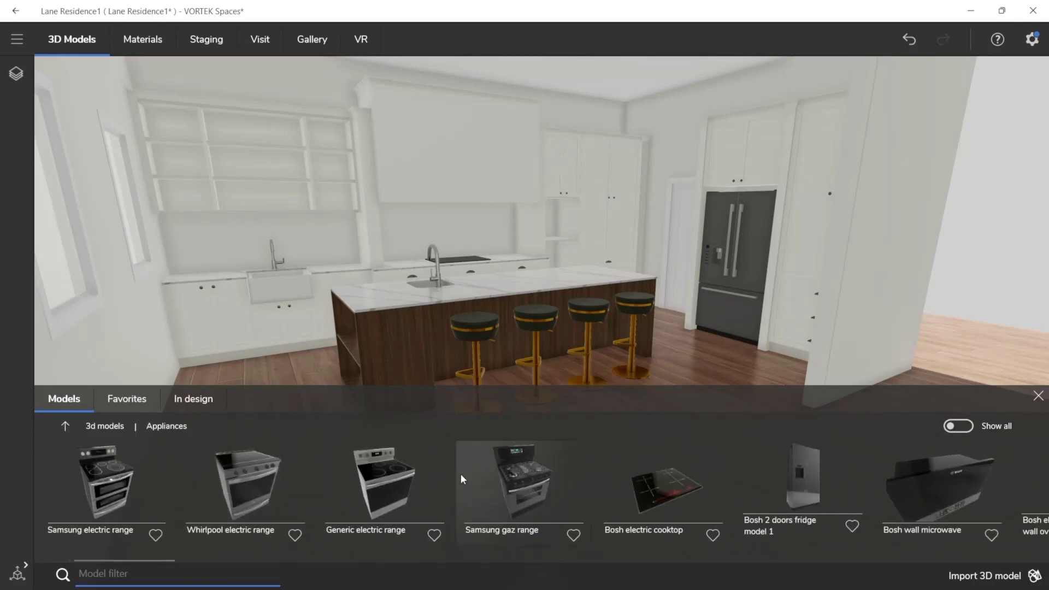
scroll(460, 479, down, 3)
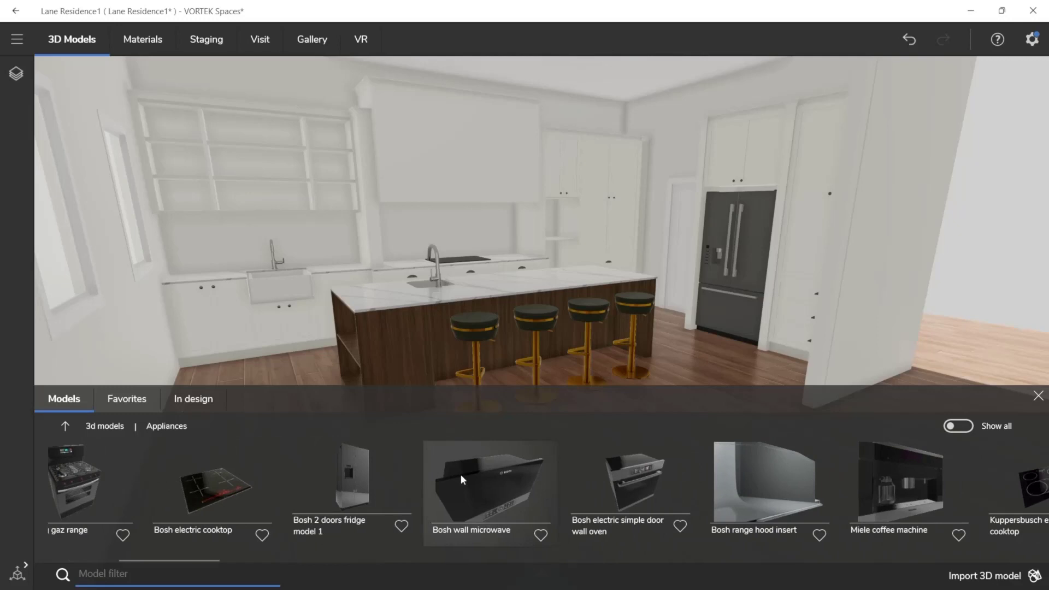
scroll(460, 474, down, 7)
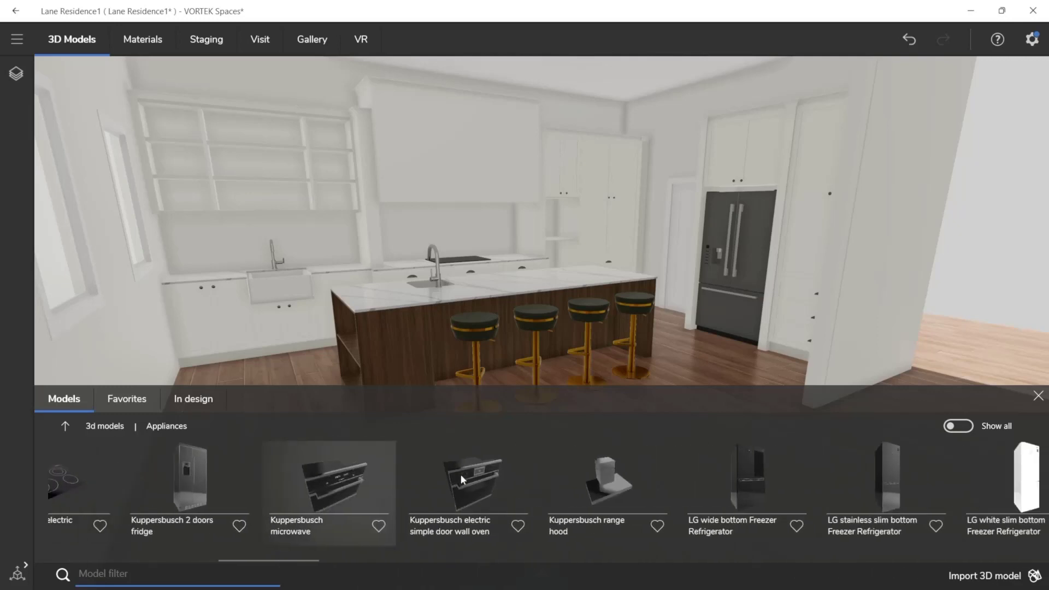
scroll(460, 475, down, 6)
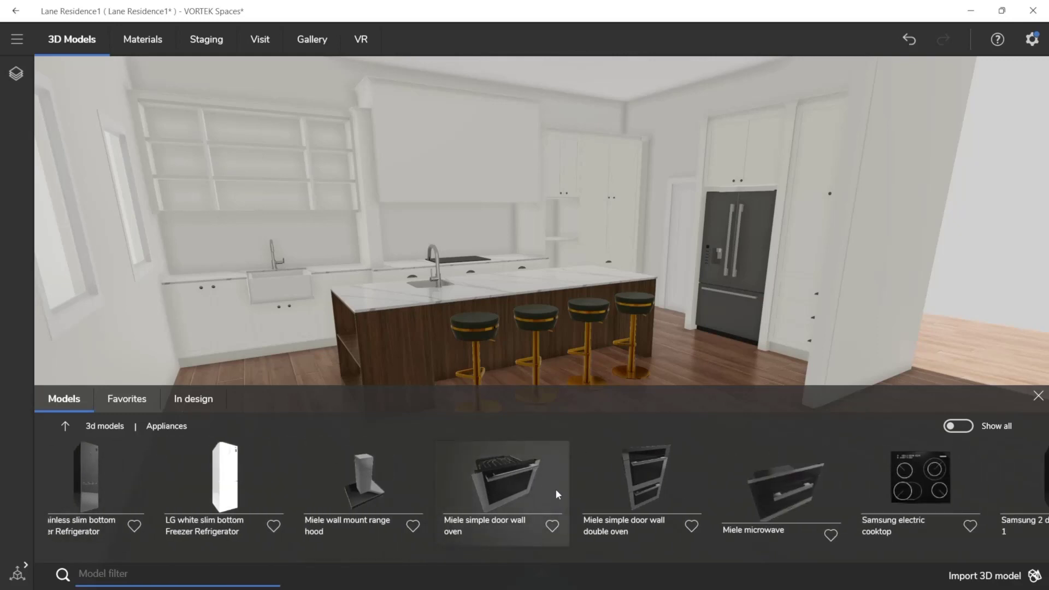
scroll(596, 478, down, 3)
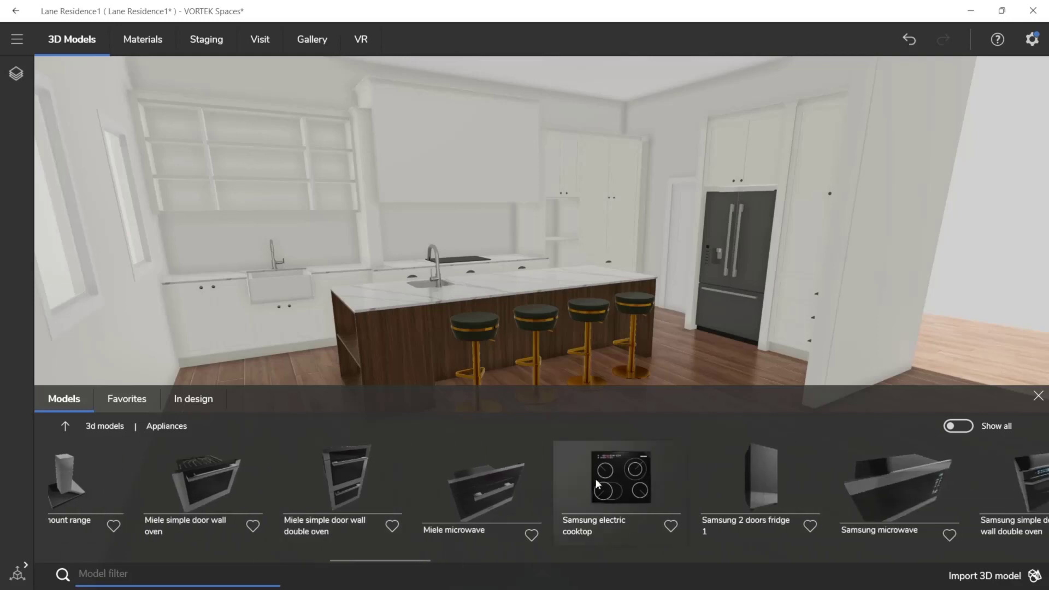
scroll(596, 478, down, 3)
scroll(596, 478, up, 4)
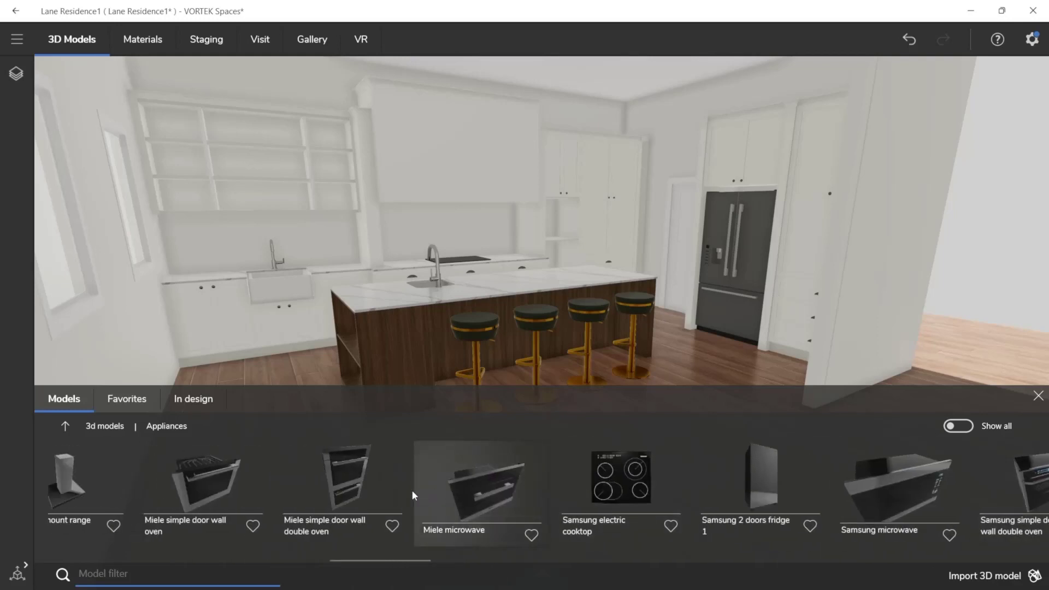
click(348, 483)
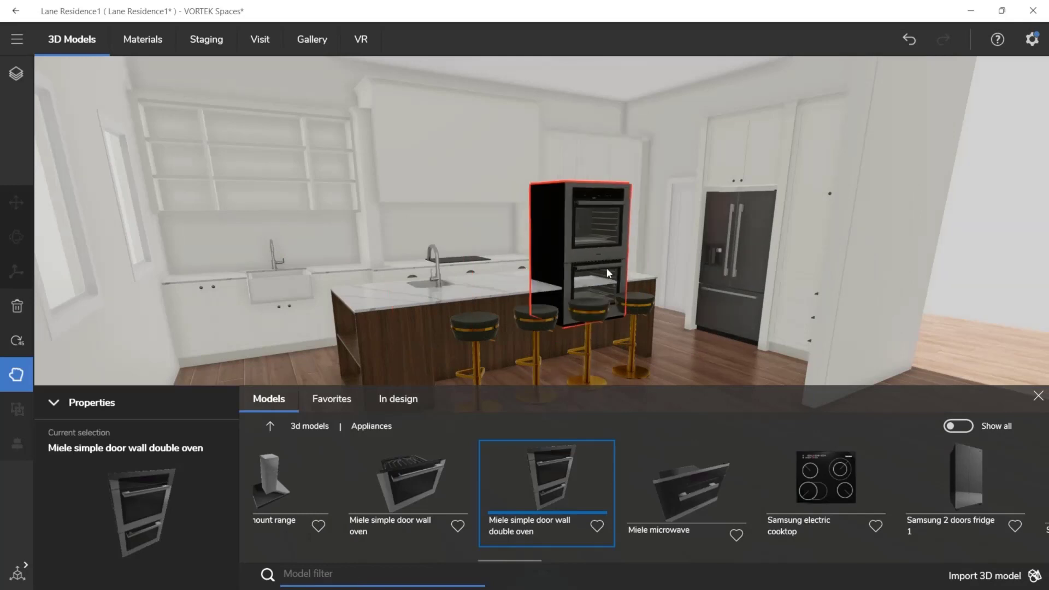
scroll(646, 233, up, 5)
scroll(590, 270, down, 2)
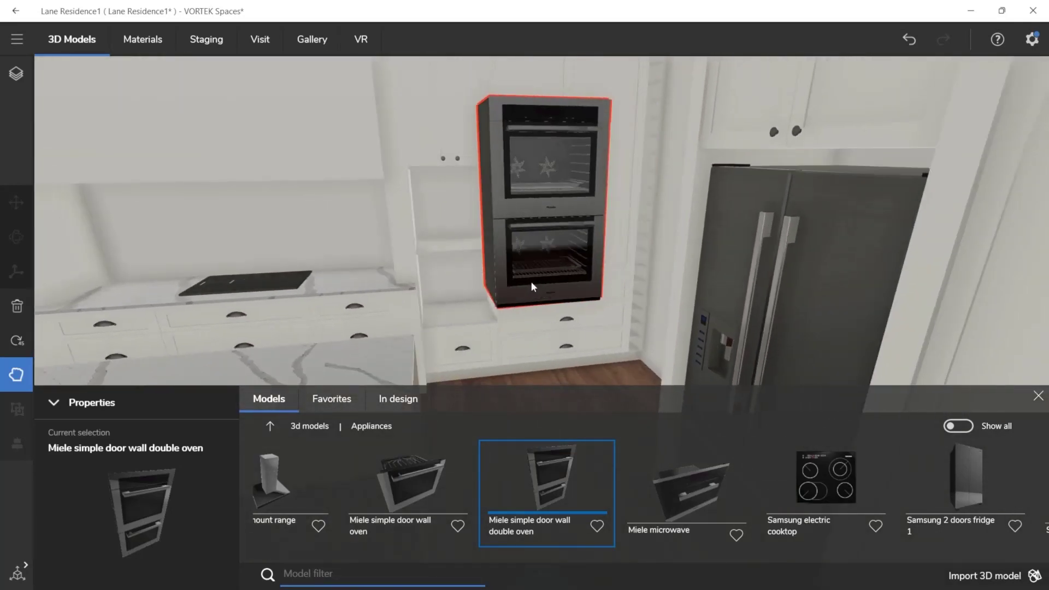
right_drag(552, 274, 582, 259)
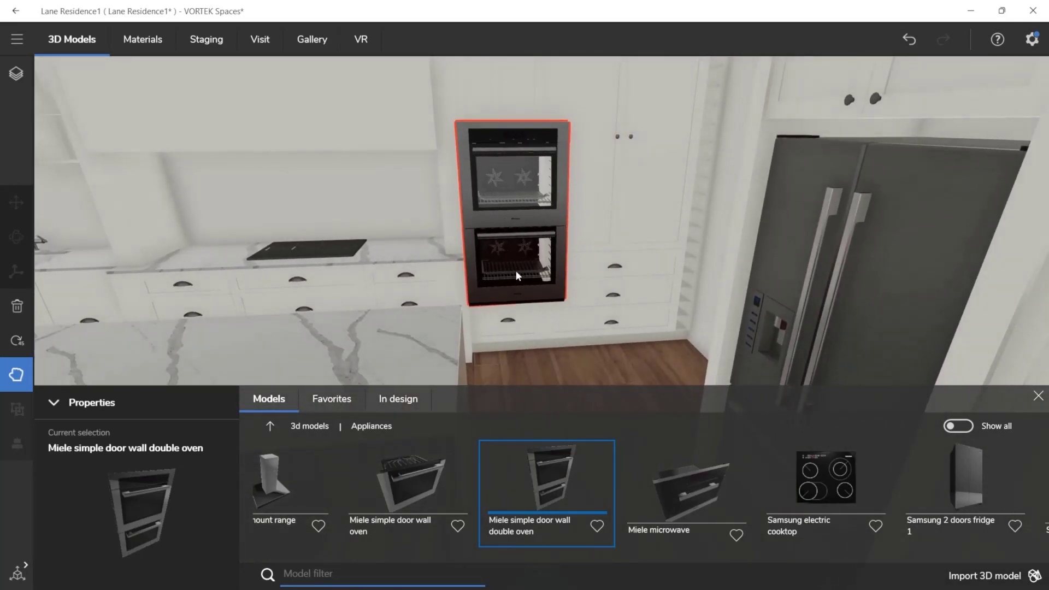
click(513, 270)
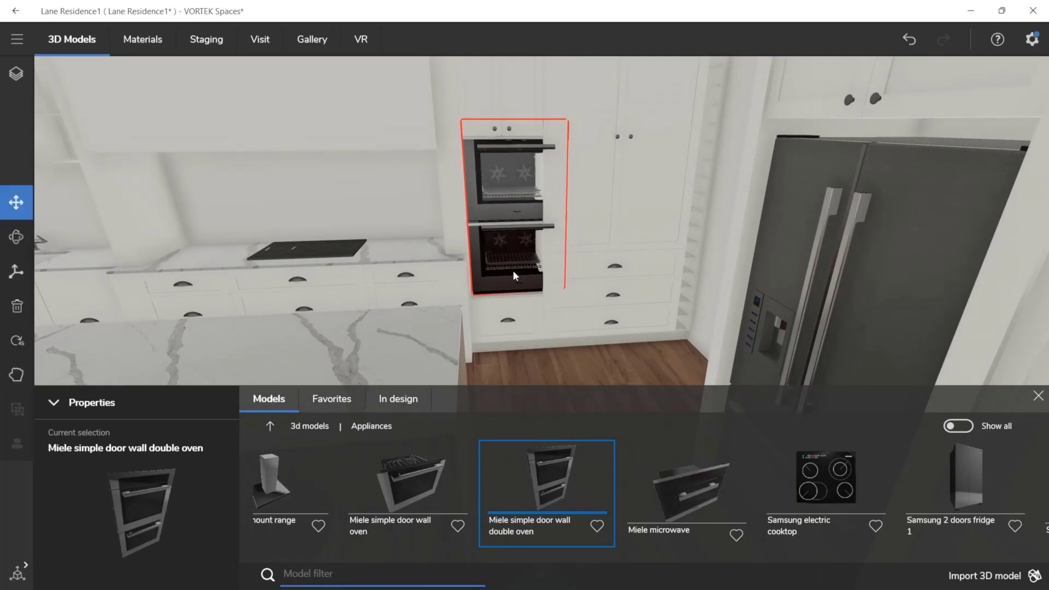
Move the double oven forward along its depth axis so its front clears the cabinet face
scroll(525, 254, up, 5)
right_drag(524, 255, 489, 263)
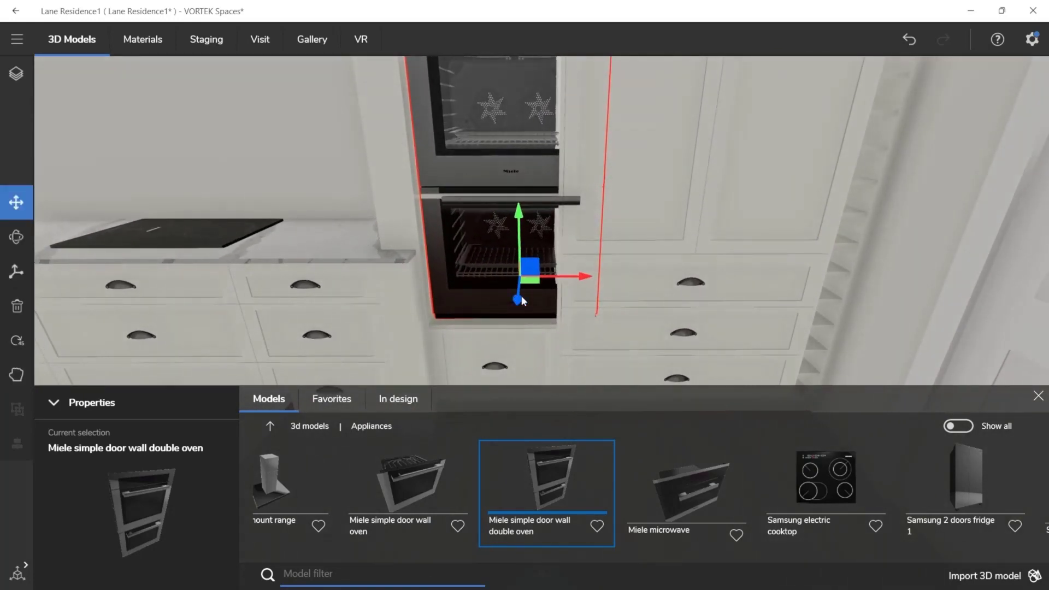
mouse_move(518, 297)
mouse_down()
mouse_move(507, 311)
mouse_move(534, 290)
mouse_up()
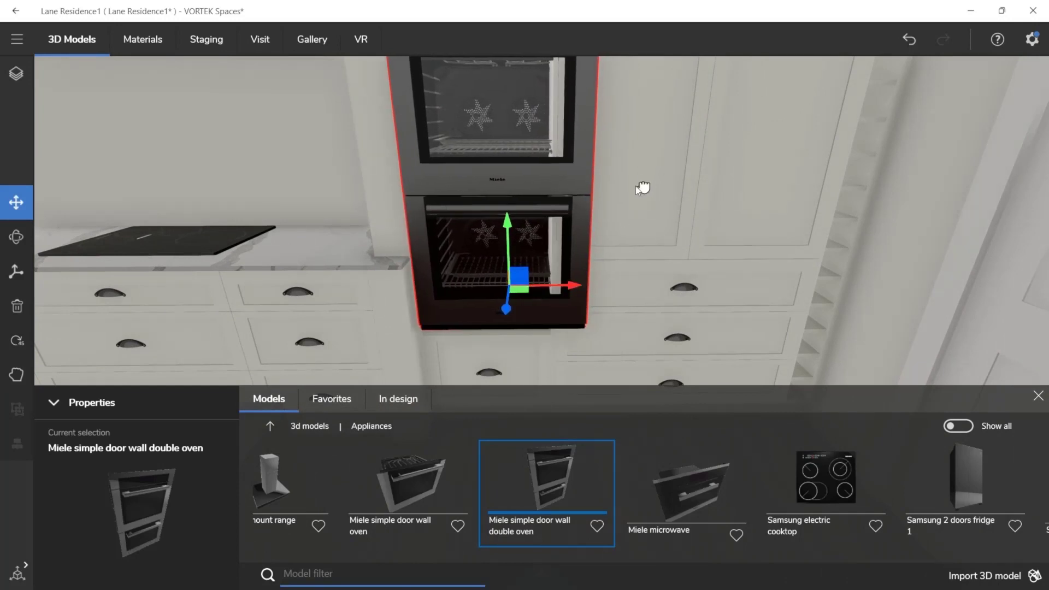
Scale the double oven narrower and shorter to fit its cabinet section below the upper doors, and deselect it
drag(637, 187, 630, 225)
key(r)
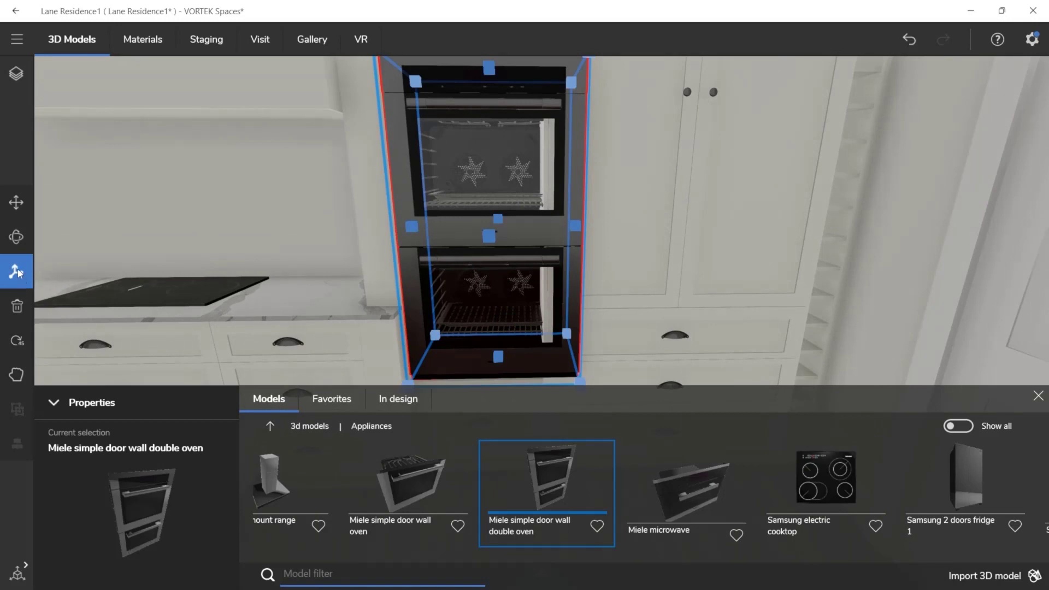
drag(644, 164, 667, 221)
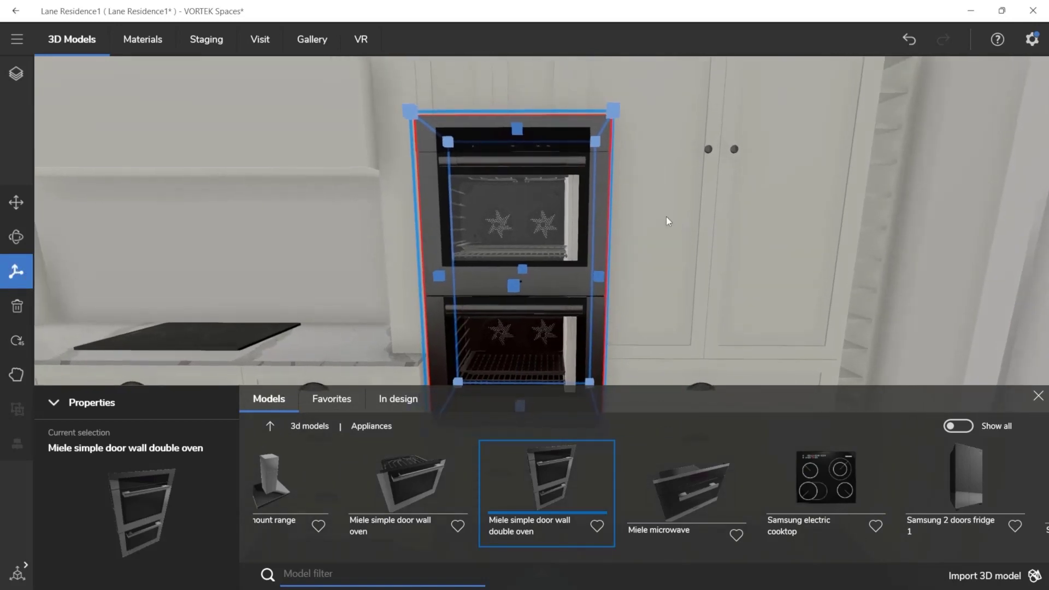
drag(599, 277, 567, 276)
drag(502, 130, 524, 180)
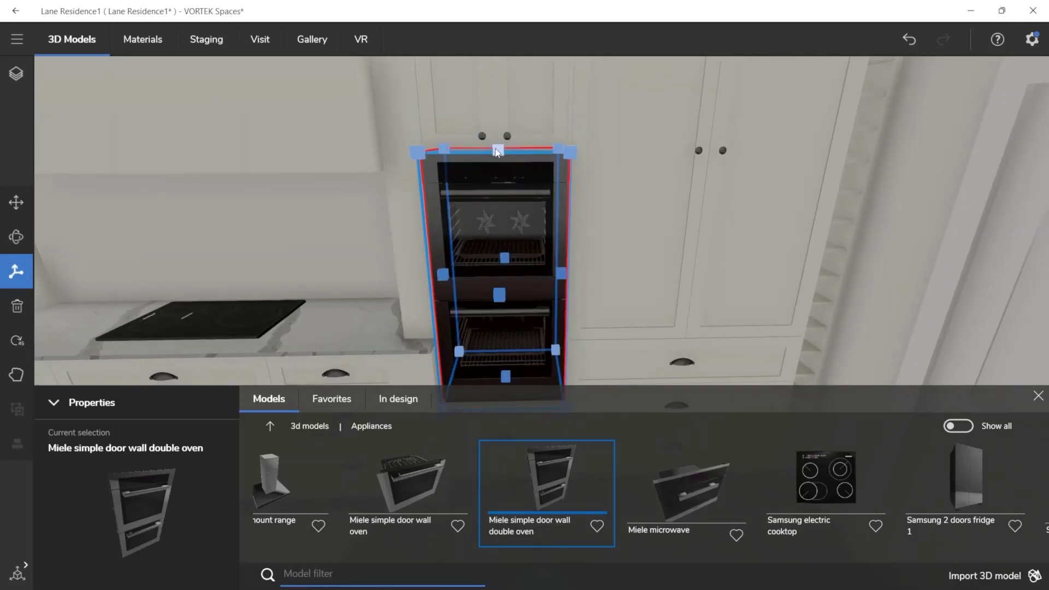
key(Escape)
key(Escape)
Select the double oven and check from the side how it sits against the cabinet fronts
right_drag(398, 271, 629, 246)
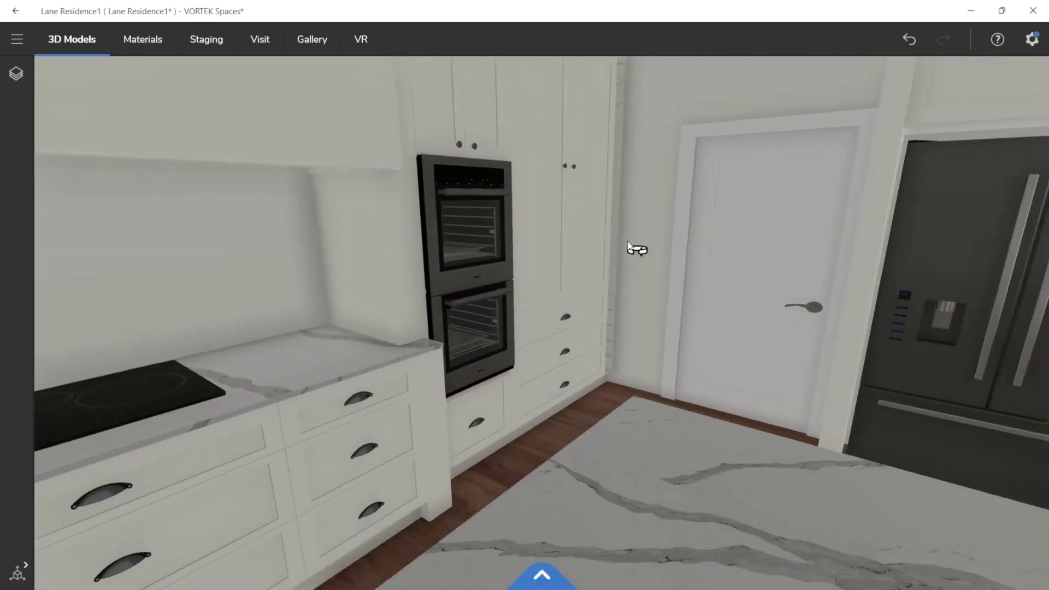
click(463, 253)
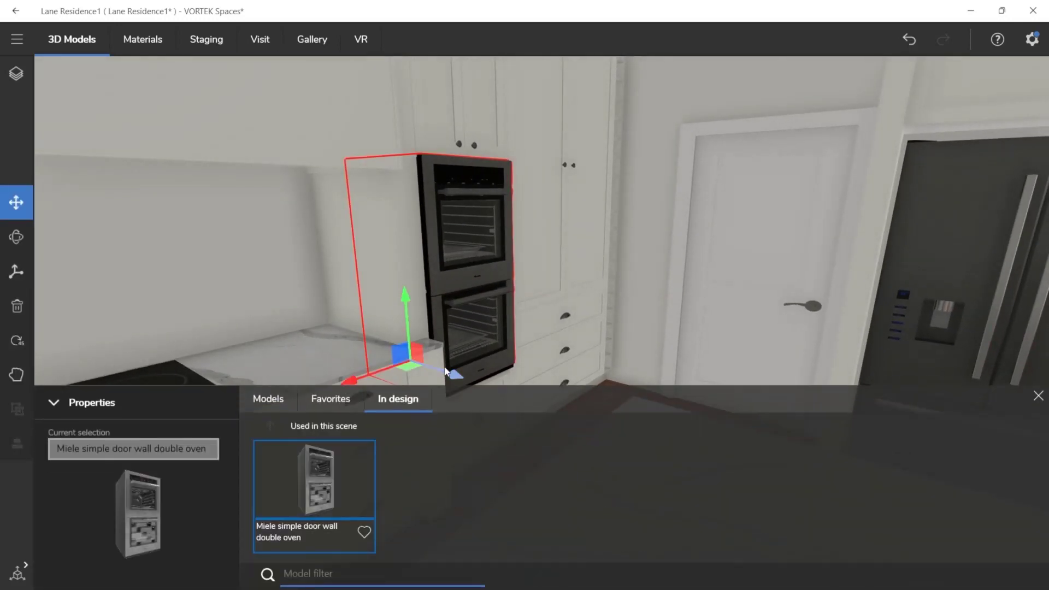
key(Escape)
key(Escape)
right_drag(486, 306, 570, 287)
scroll(570, 288, down, 6)
right_drag(503, 386, 499, 394)
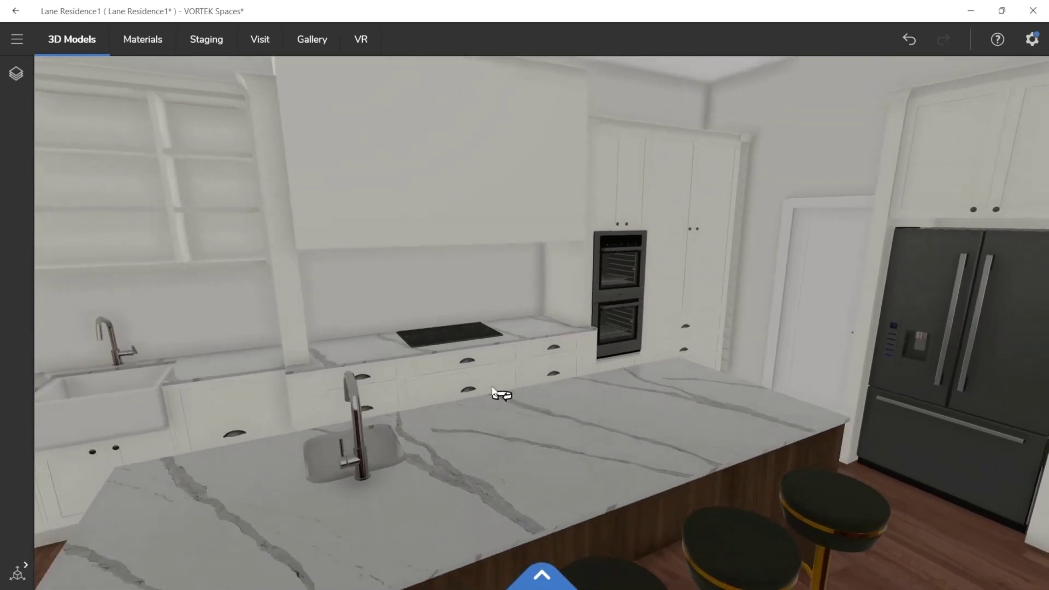
Place the Frame, plant and olive oil model from the Plants category on the back counter between the cooktop and the double oven
click(542, 573)
click(382, 480)
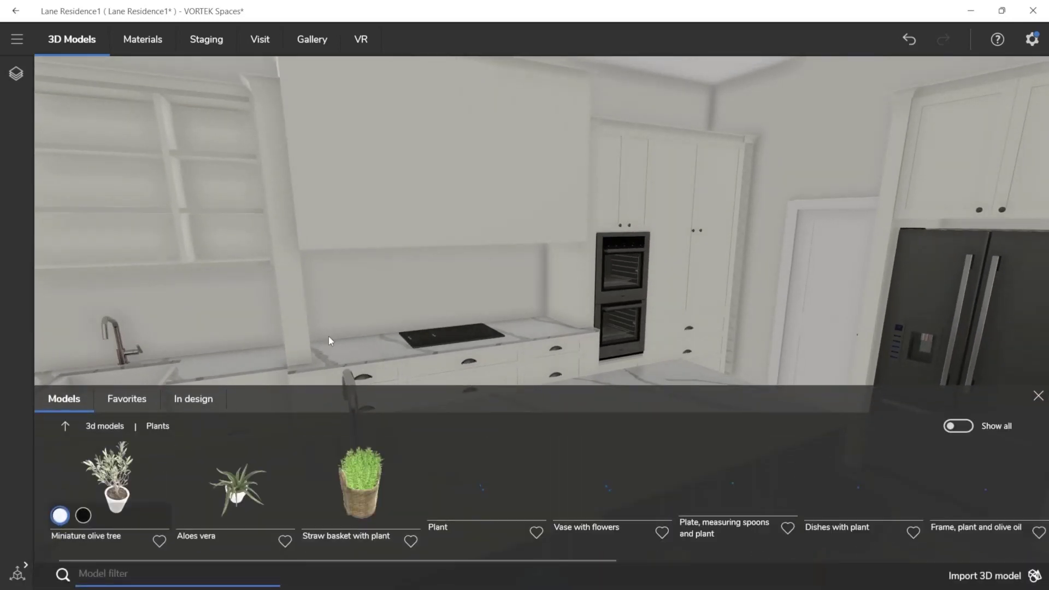
scroll(441, 317, down, 4)
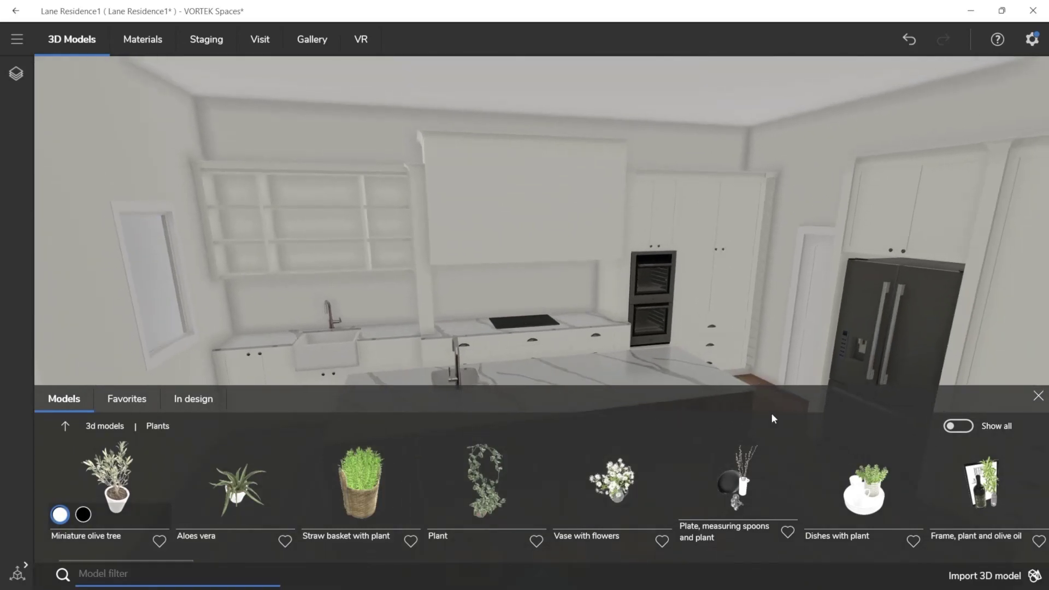
click(964, 492)
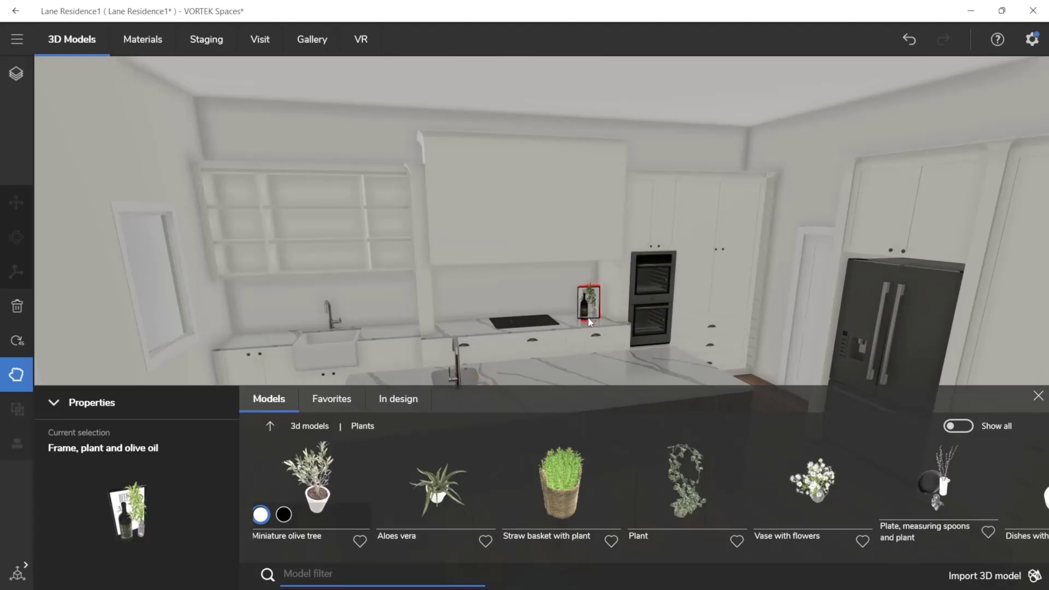
click(589, 319)
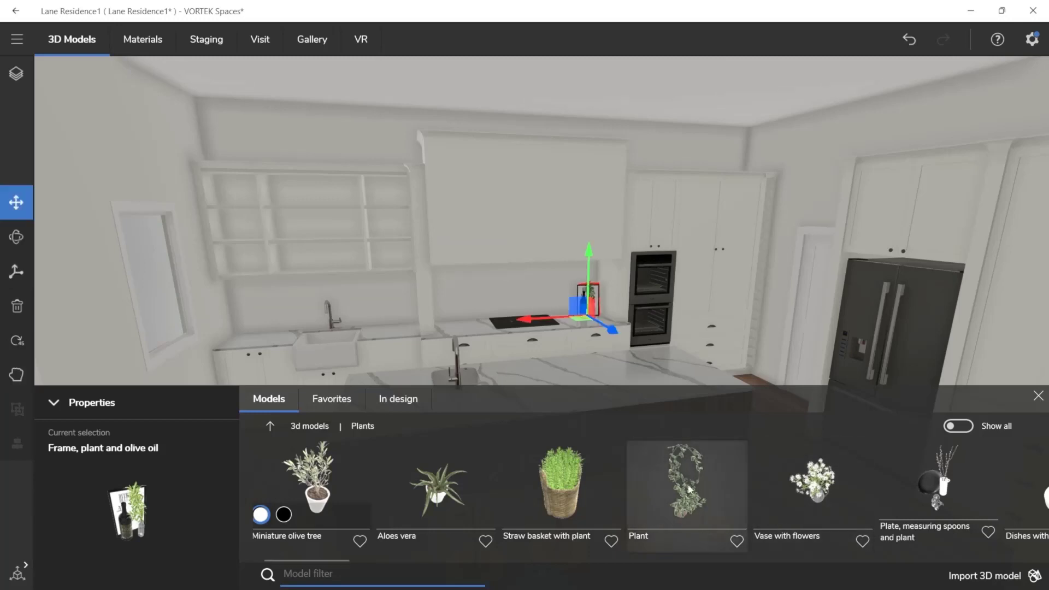
Browse the Plants category for another plant to decorate the kitchen island
scroll(508, 512, down, 5)
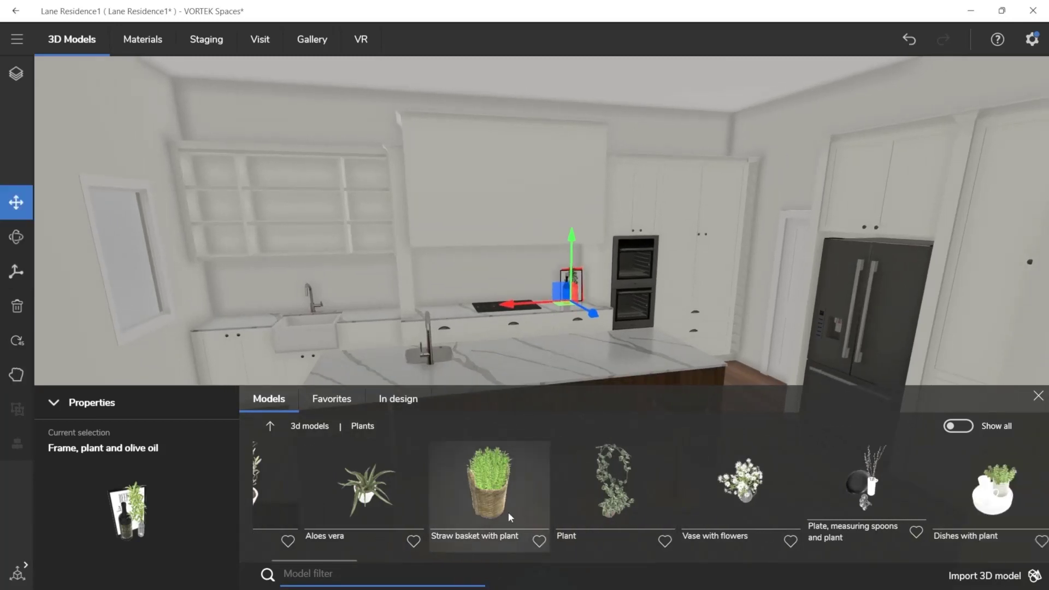
scroll(624, 480, down, 4)
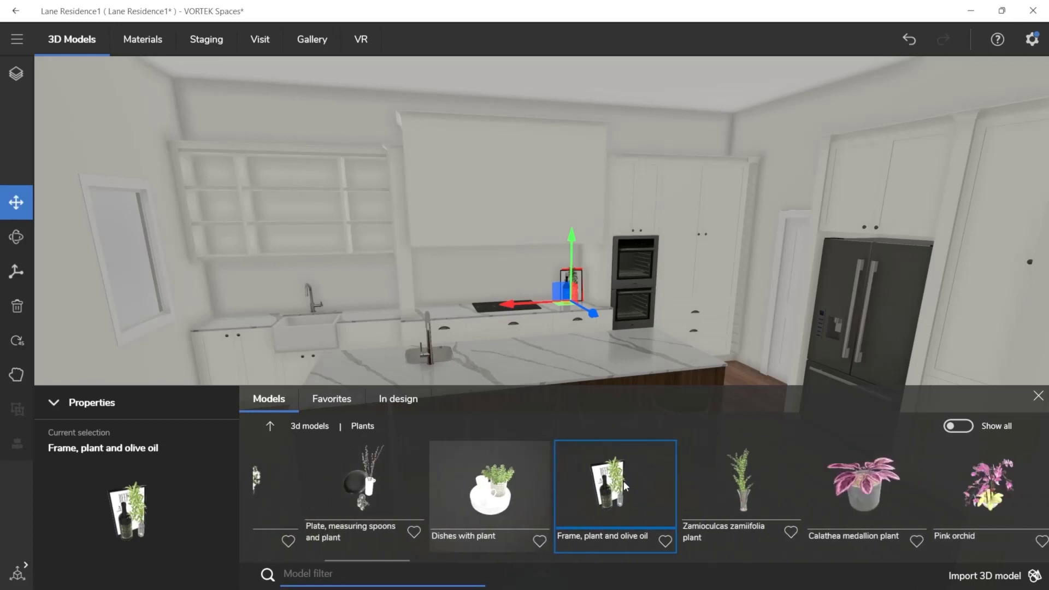
scroll(566, 485, down, 8)
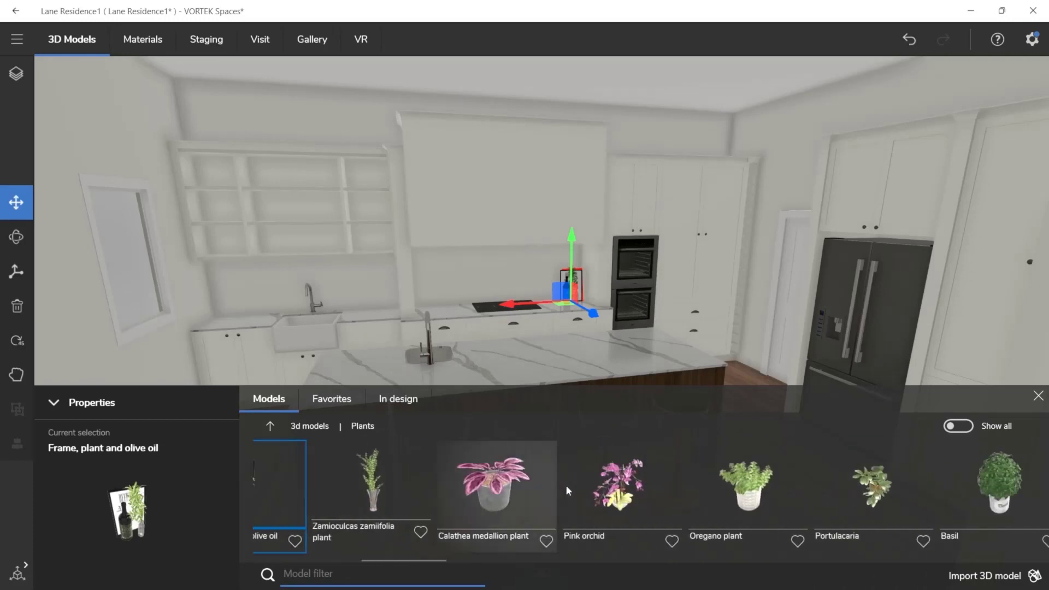
scroll(566, 485, down, 15)
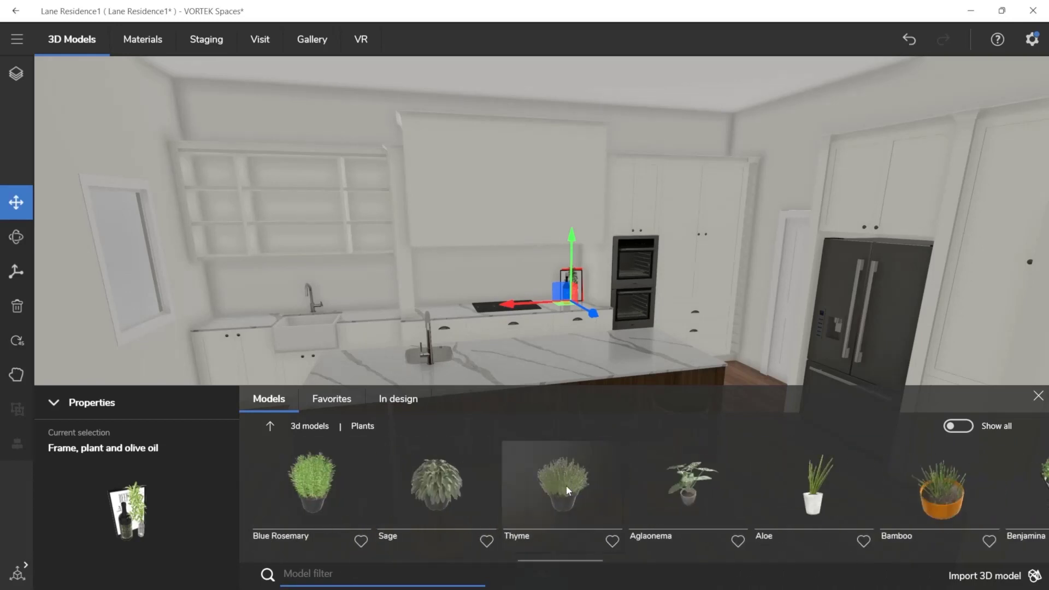
scroll(566, 485, down, 15)
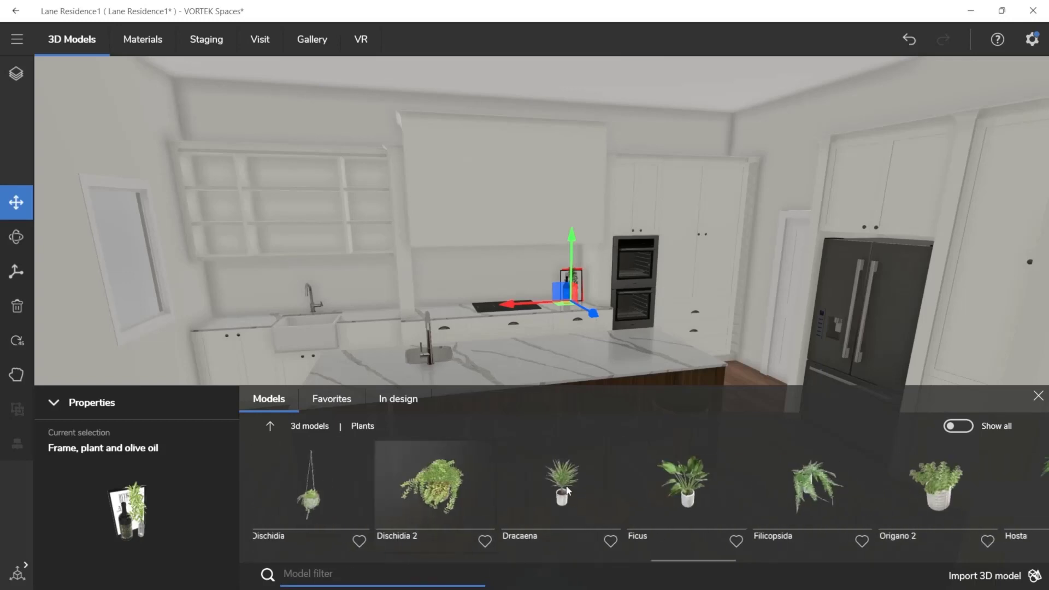
scroll(566, 485, down, 9)
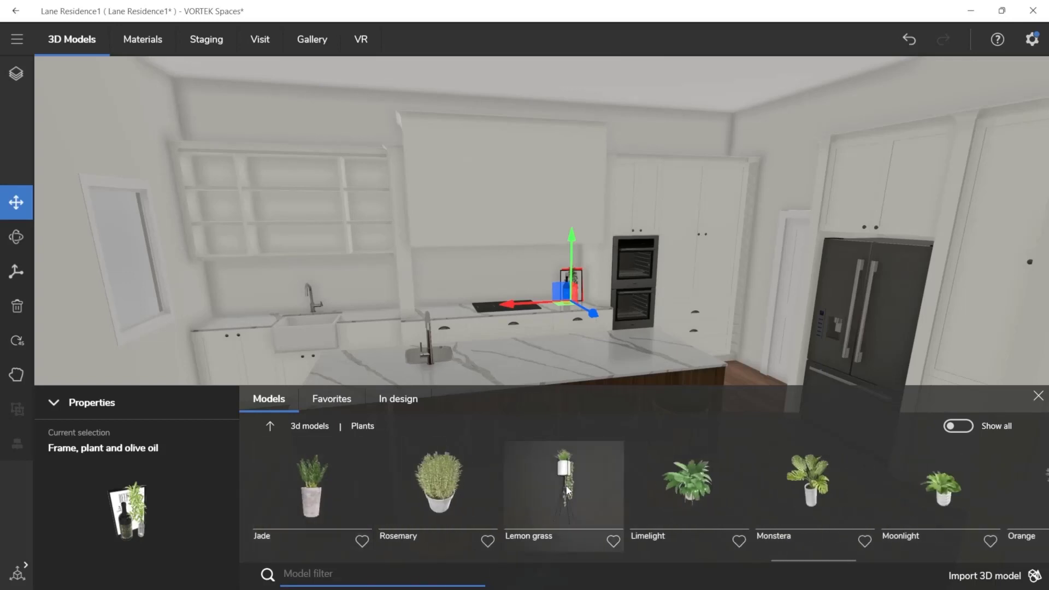
scroll(566, 486, down, 6)
scroll(566, 486, up, 15)
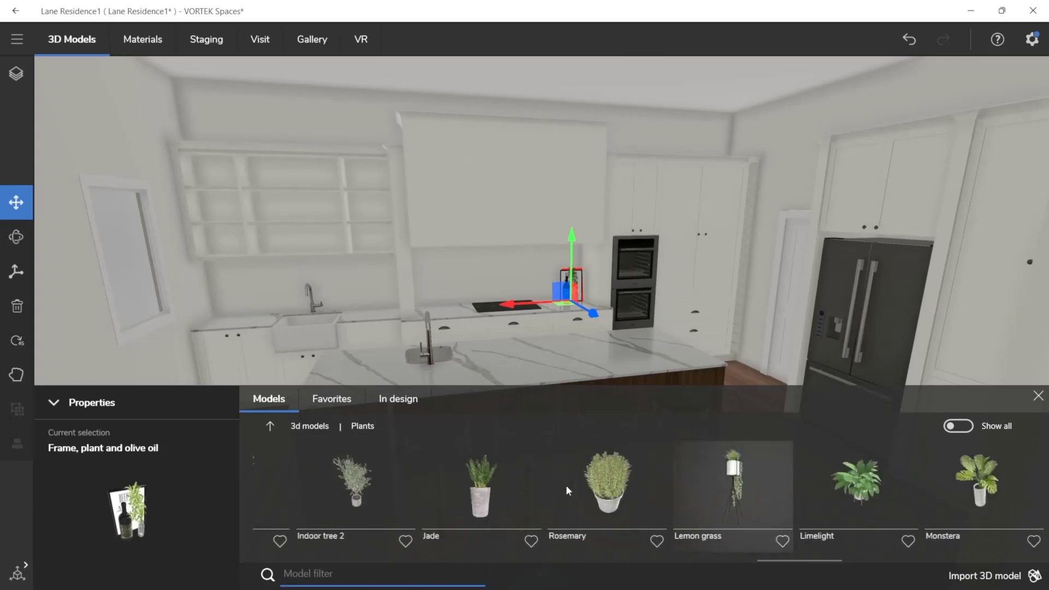
scroll(566, 485, up, 10)
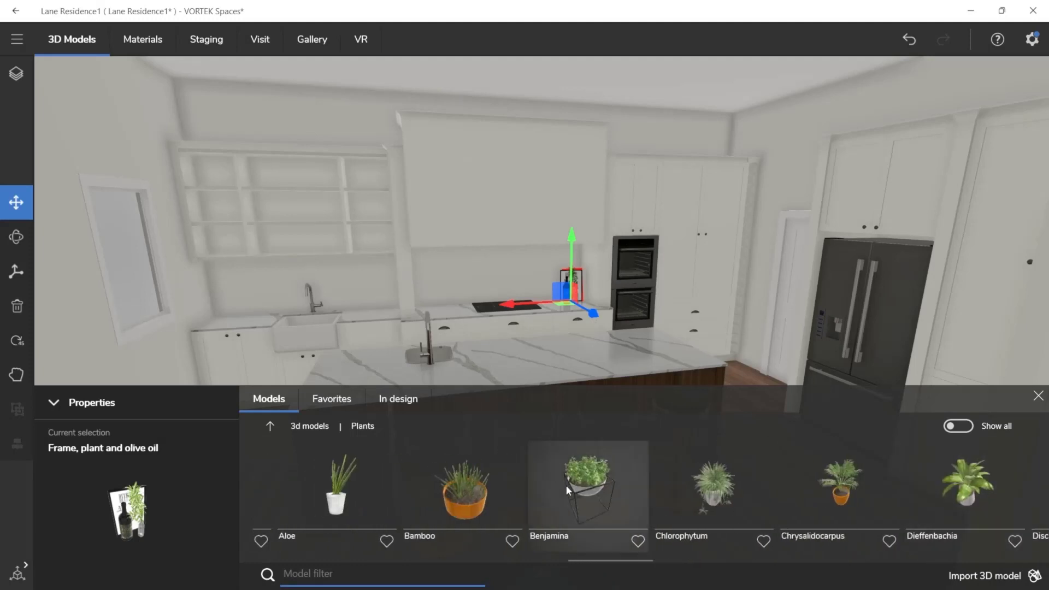
scroll(566, 485, up, 12)
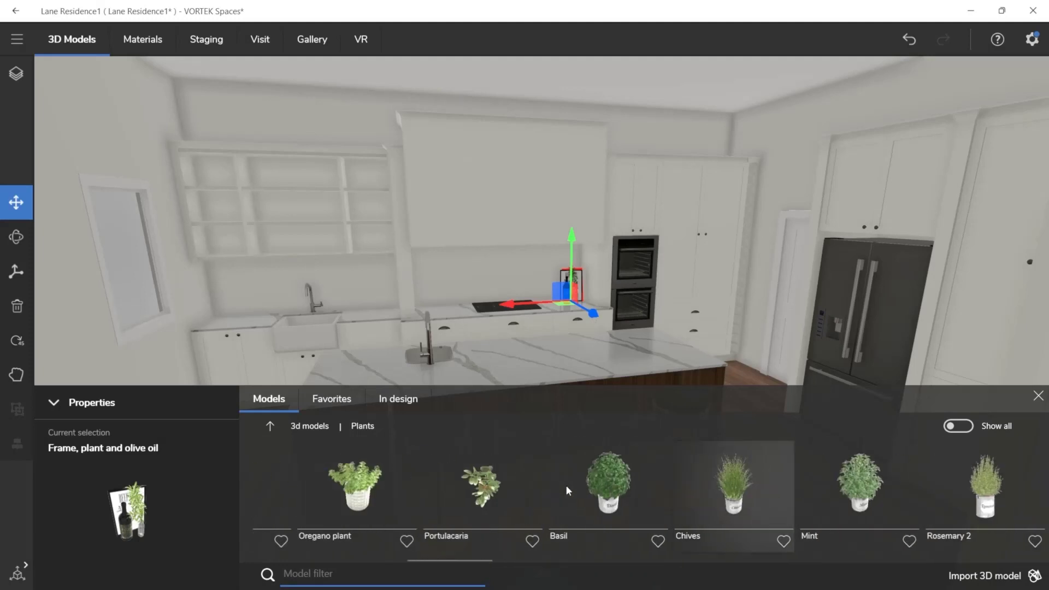
Place the Zamioculcas zamiifolia plant on the island countertop to the side of the sink, scale it up and deselect it
click(516, 486)
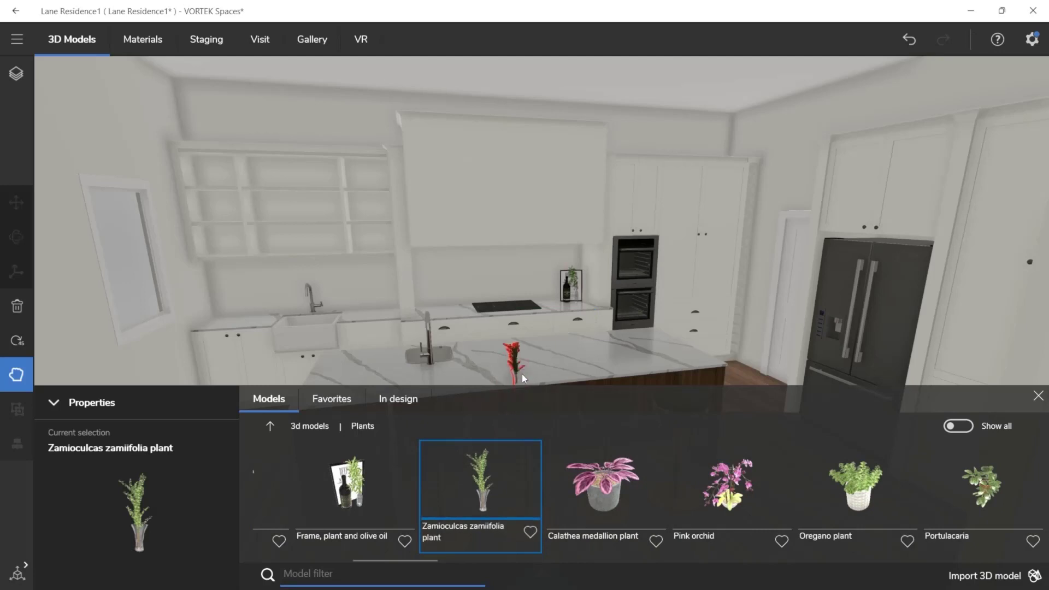
click(527, 365)
key(r)
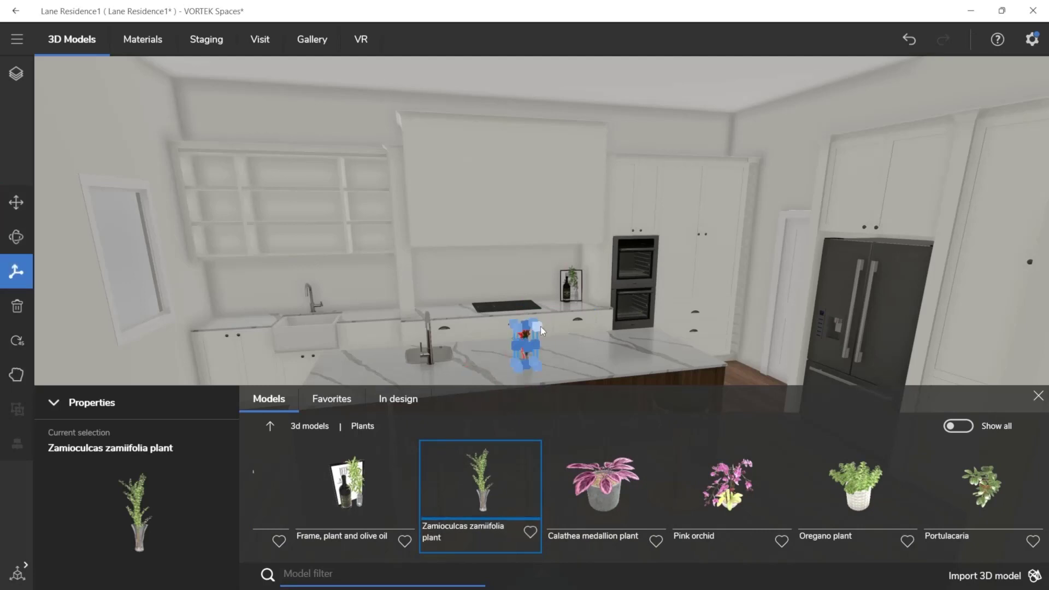
drag(540, 326, 561, 313)
key(Escape)
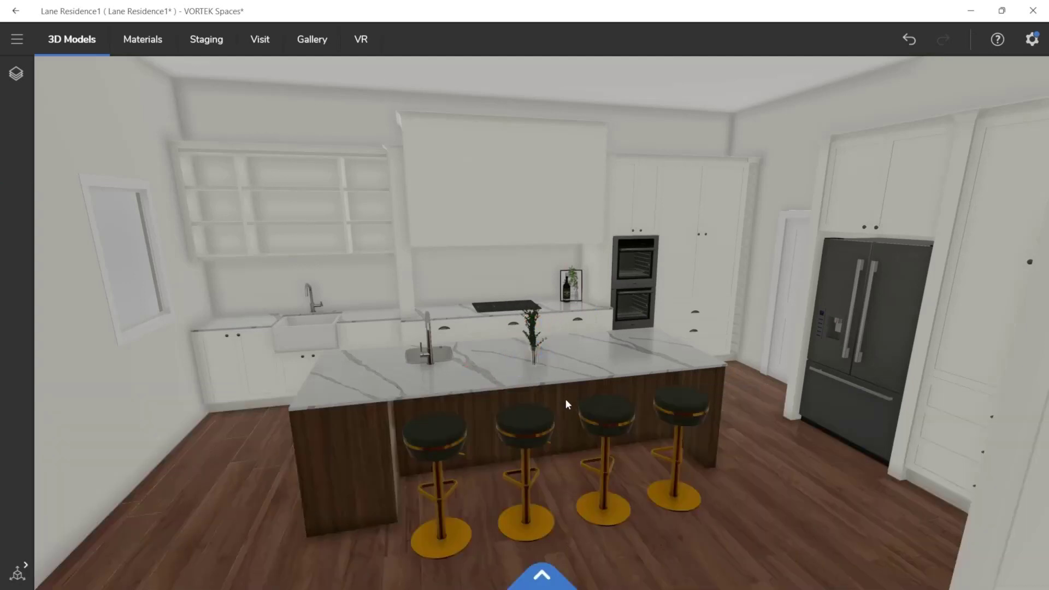
Open the Dinnerware category within the library's Kitchen models
right_drag(565, 398, 530, 381)
click(542, 576)
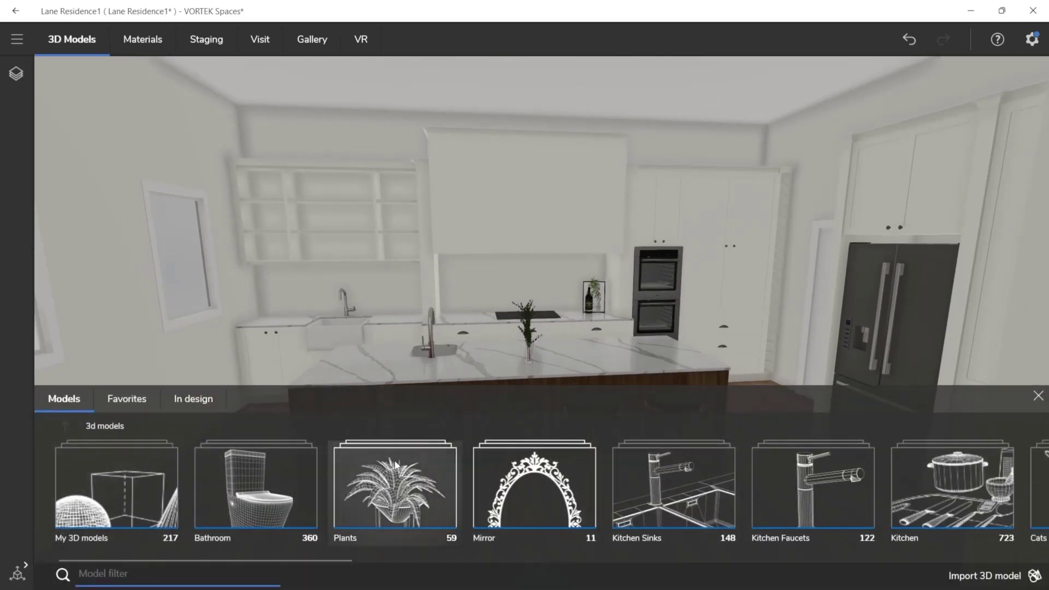
scroll(399, 457, down, 5)
click(349, 492)
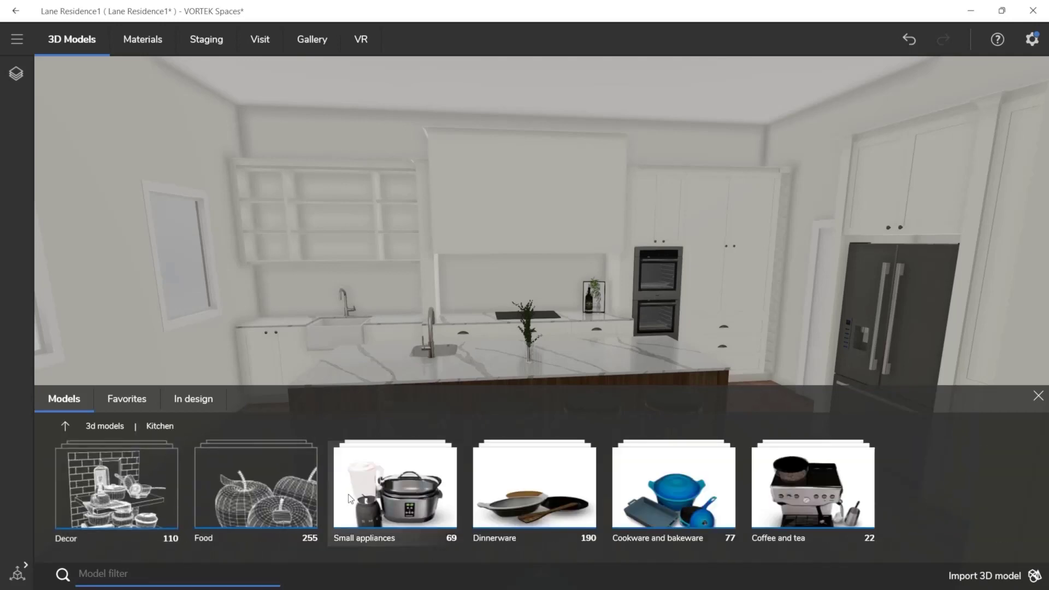
click(497, 486)
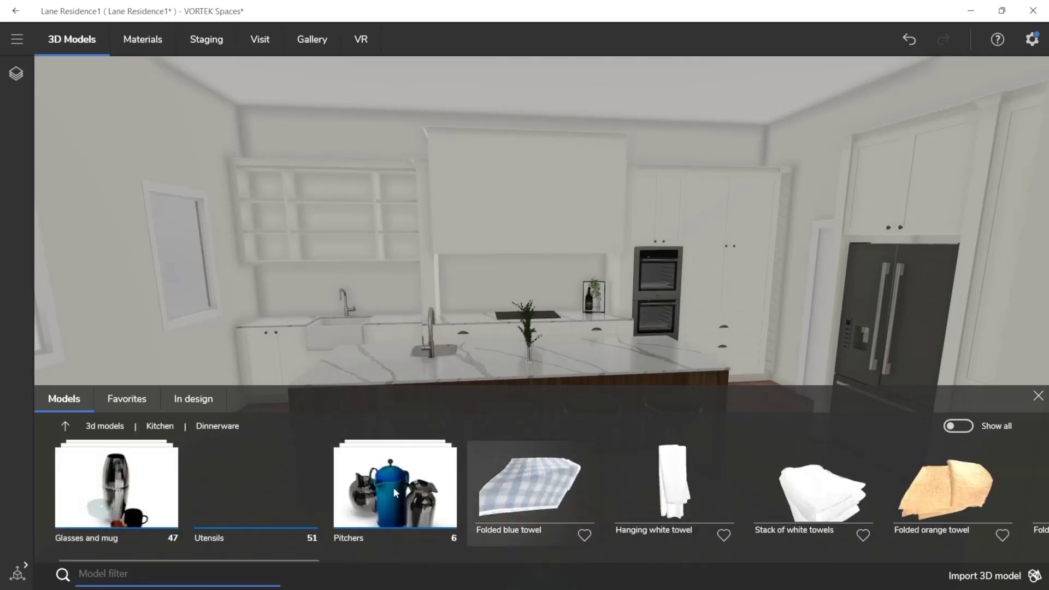
Place the 2 bowls stacks model in the lowest open-shelf compartment beside the range hood, scale it up slightly and deselect it
scroll(394, 487, down, 8)
scroll(444, 476, down, 12)
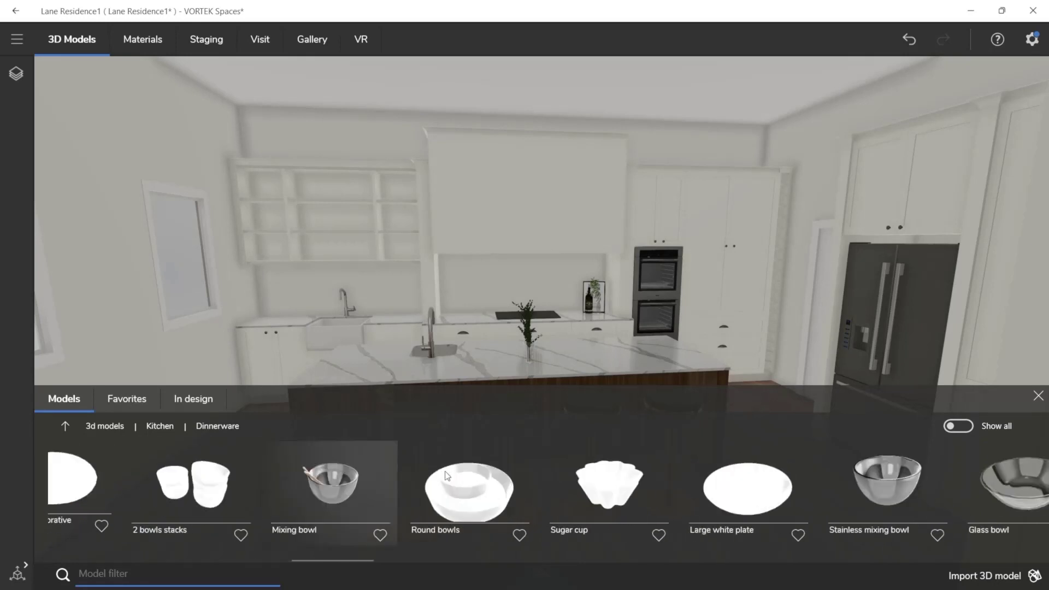
scroll(431, 481, up, 1)
scroll(443, 484, down, 2)
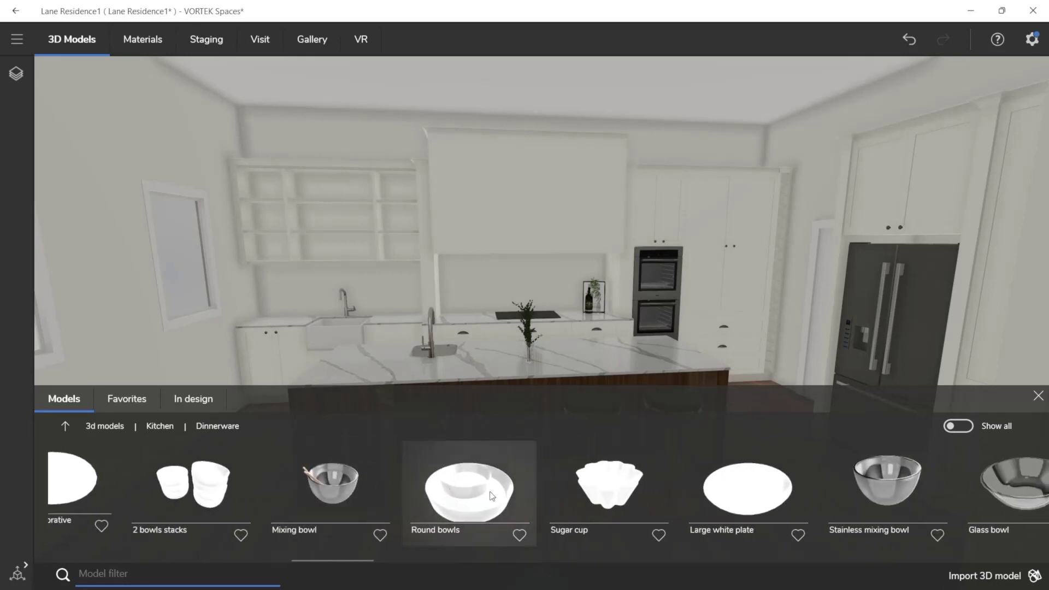
click(221, 488)
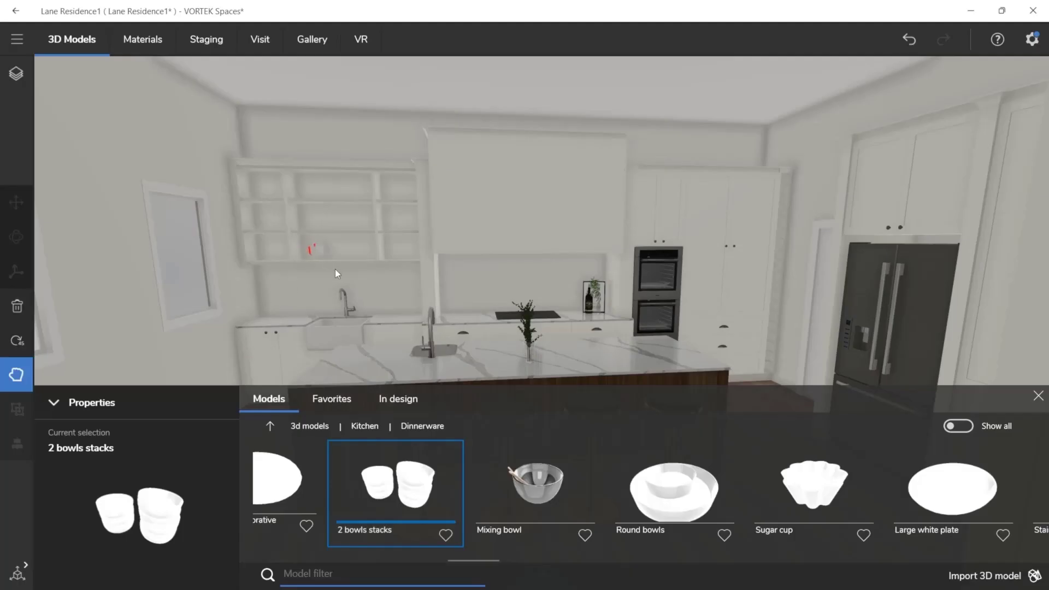
scroll(357, 251, up, 3)
scroll(356, 251, up, 3)
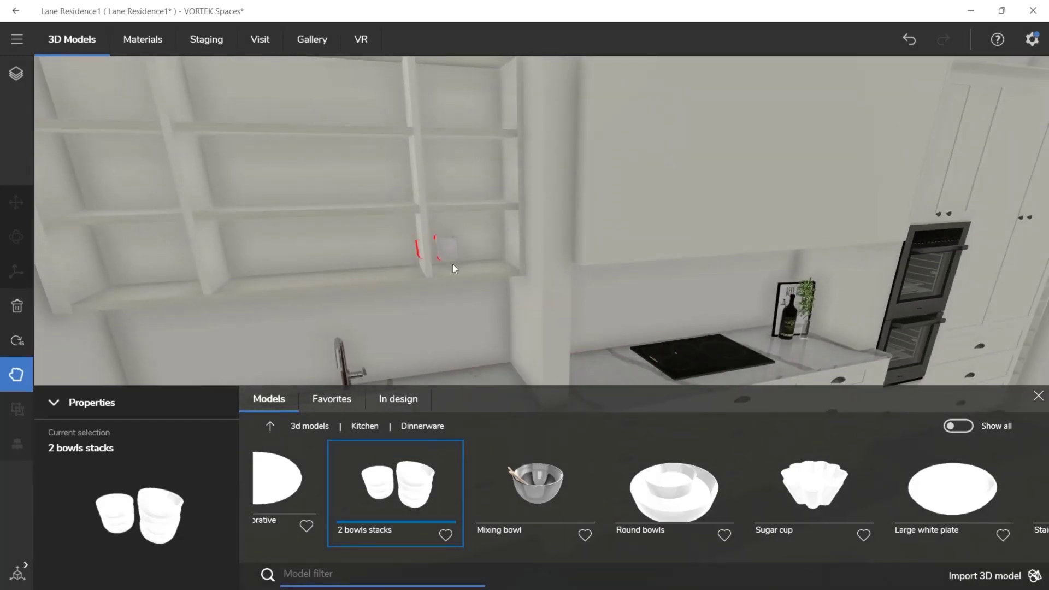
click(492, 265)
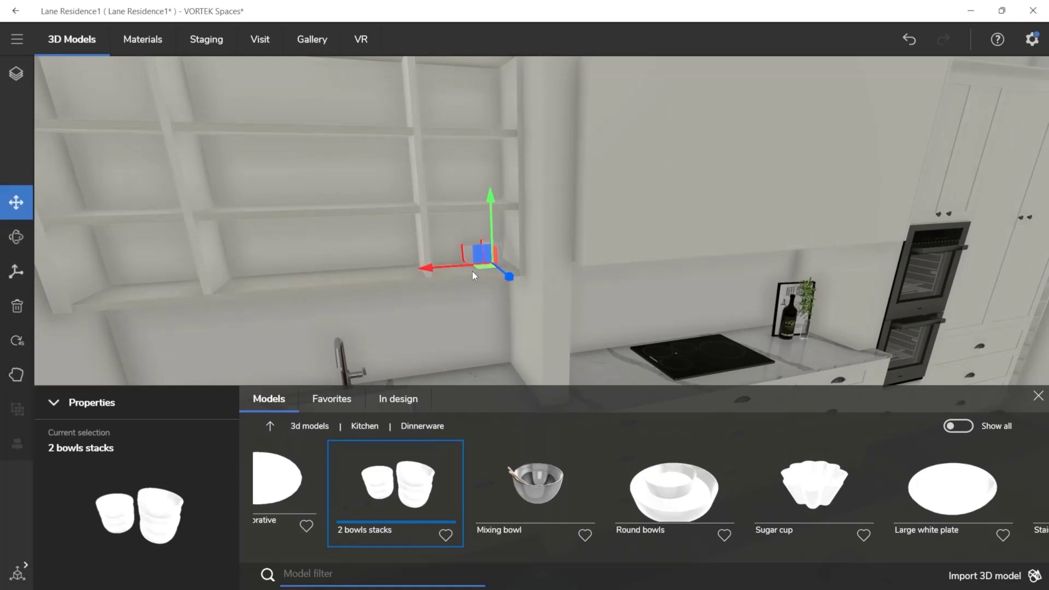
key(r)
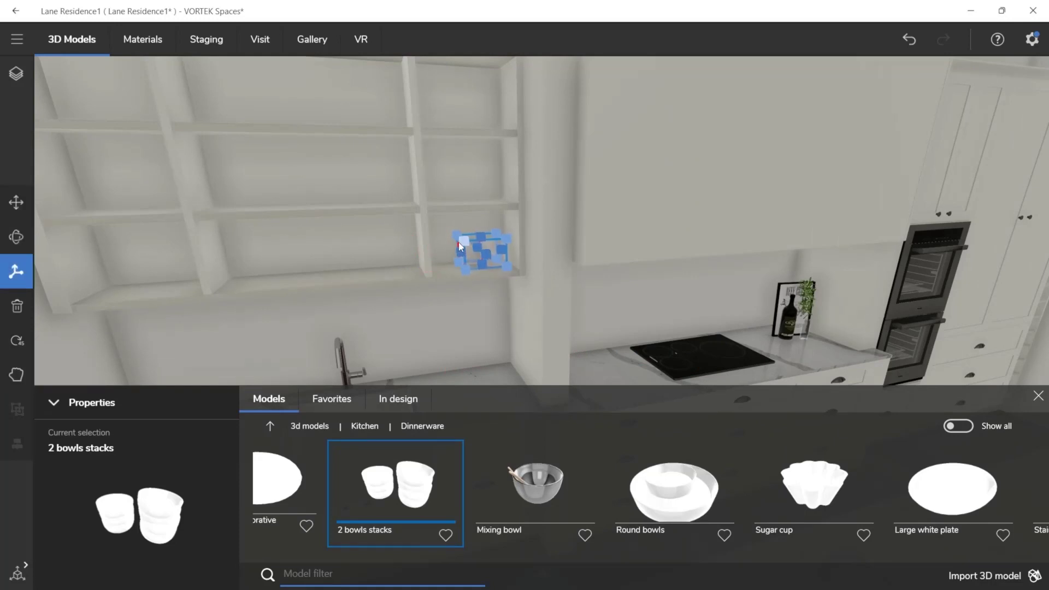
click(487, 265)
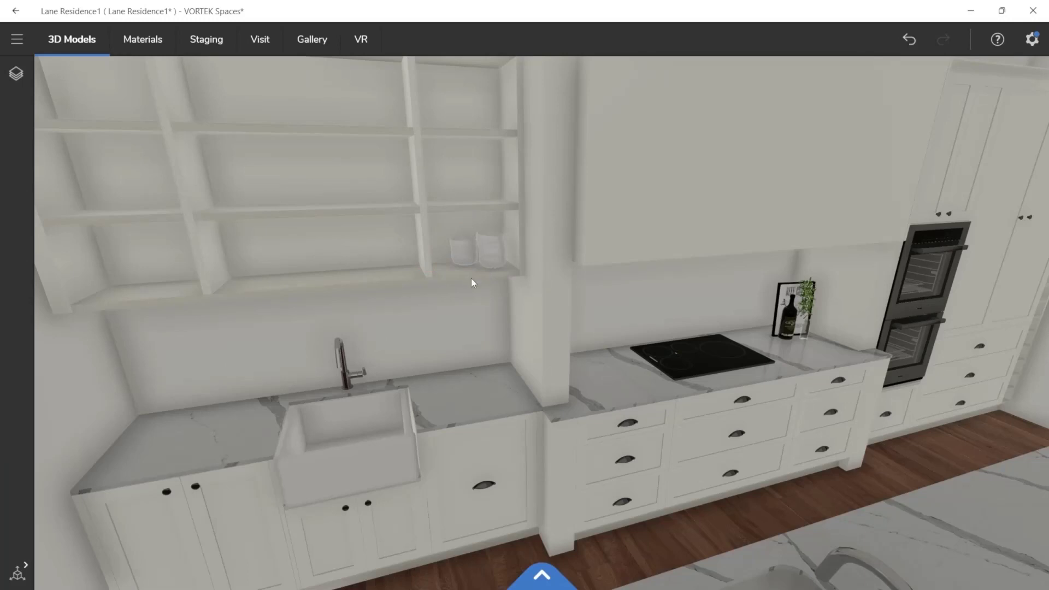
Place the Crock-pot digital slow cooker from the Kitchen Small appliances category on the back counter between the sink and the hood column
click(479, 258)
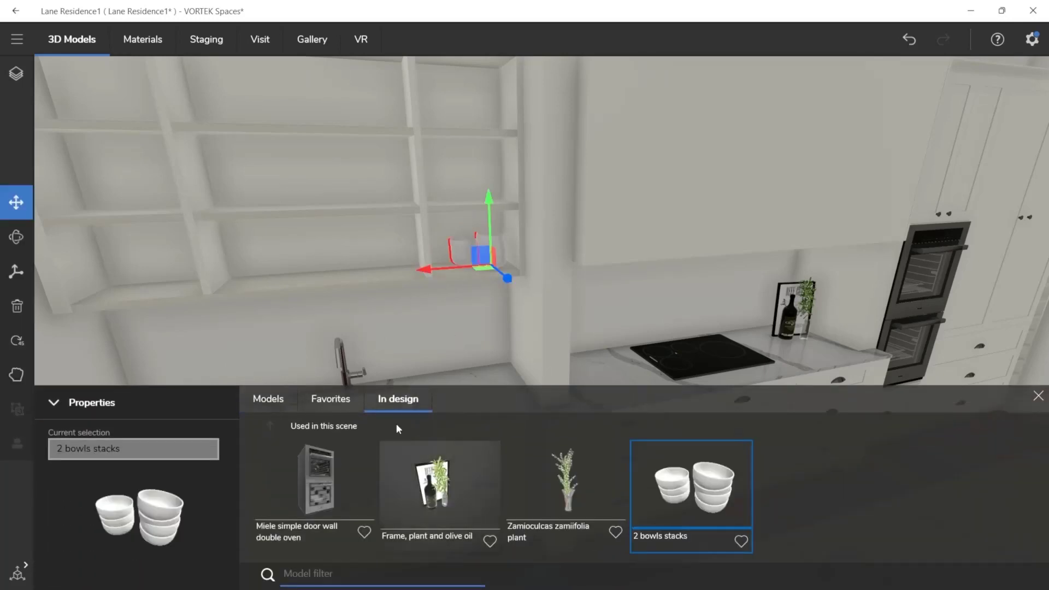
click(270, 399)
scroll(342, 448, down, 5)
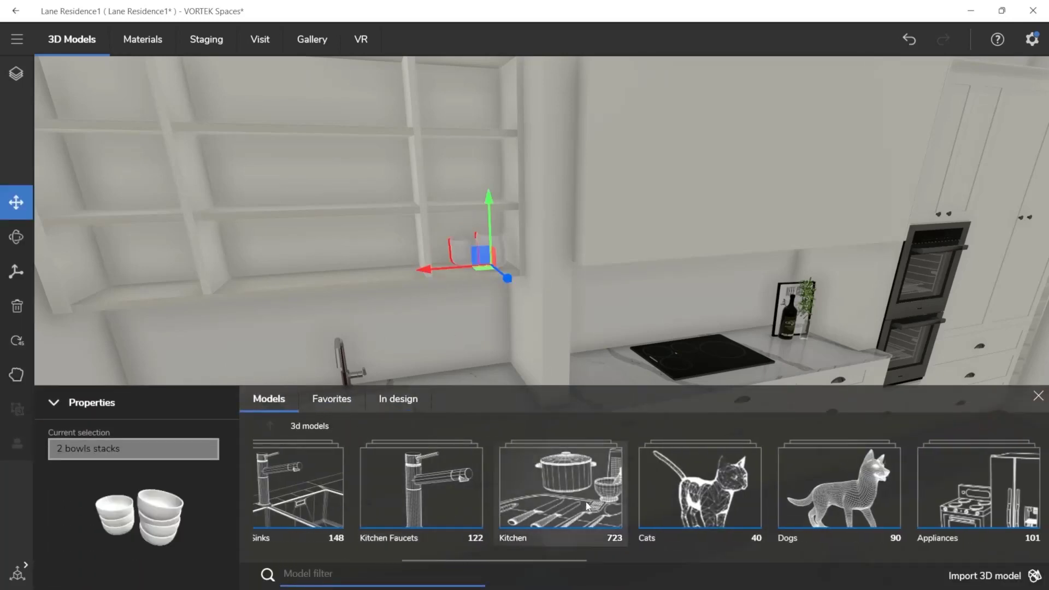
click(571, 506)
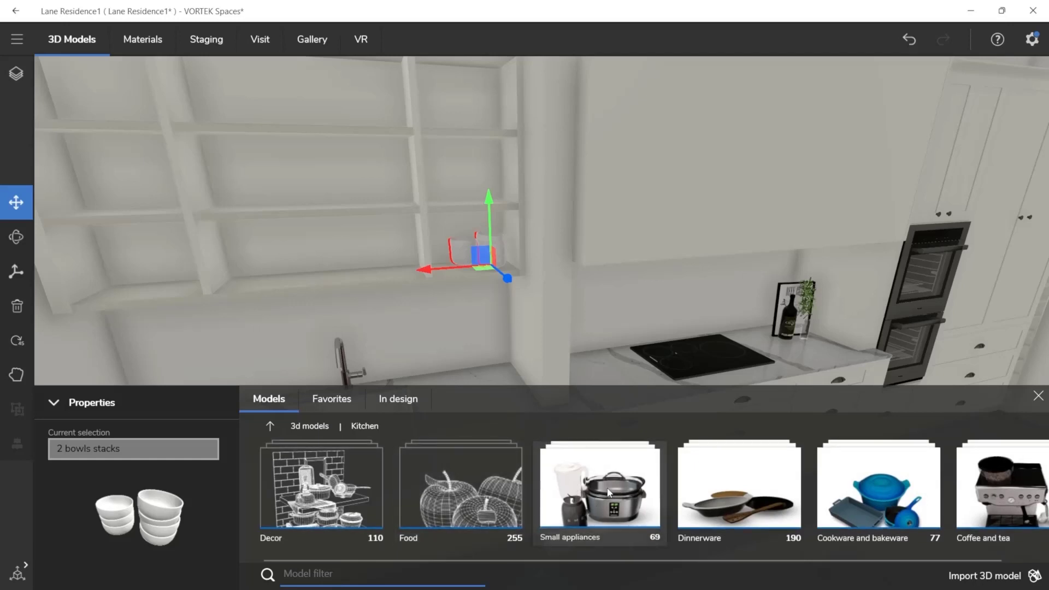
click(580, 481)
scroll(533, 478, down, 3)
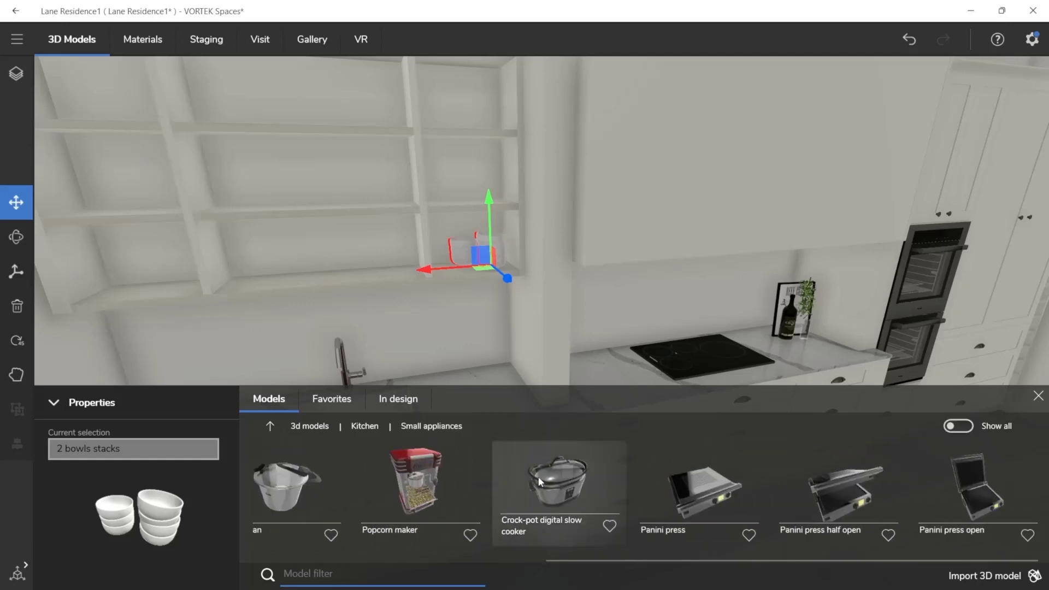
click(568, 475)
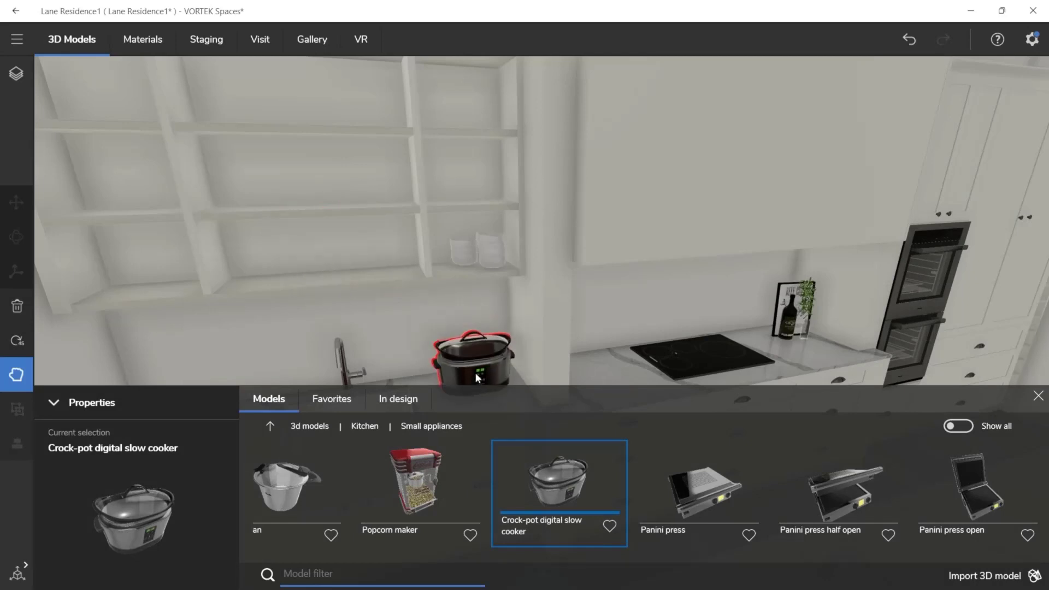
click(478, 378)
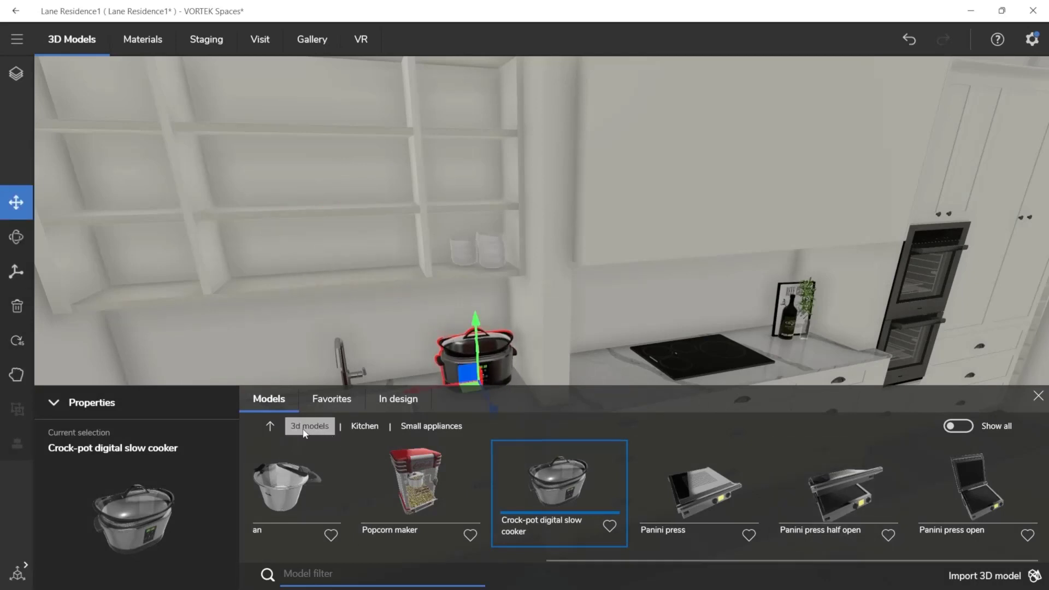
Return the model library from Small appliances to its top-level categories and browse them
click(362, 429)
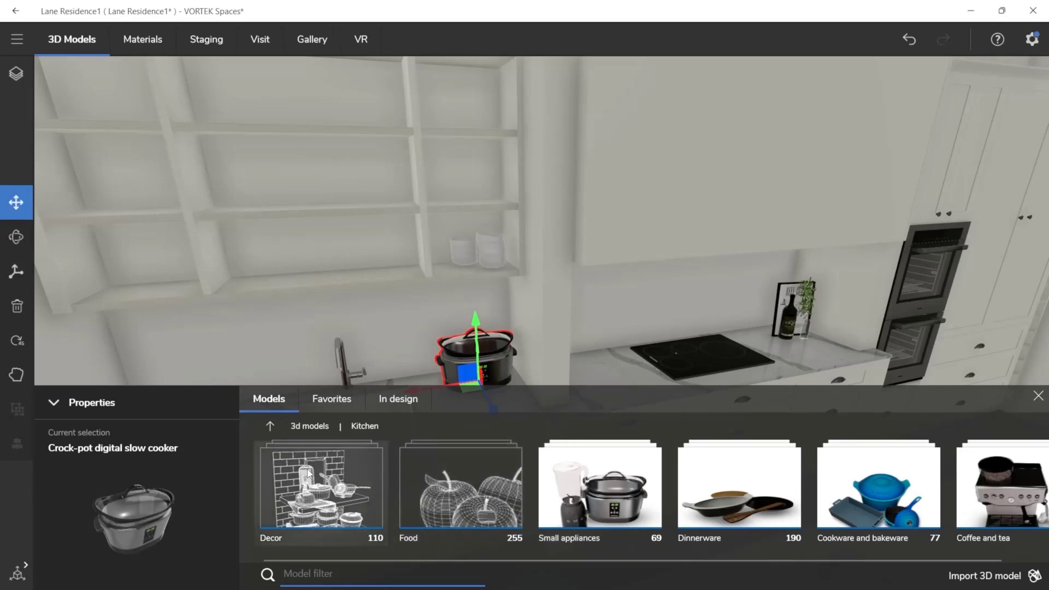
click(310, 426)
drag(556, 376, 567, 330)
scroll(491, 299, down, 5)
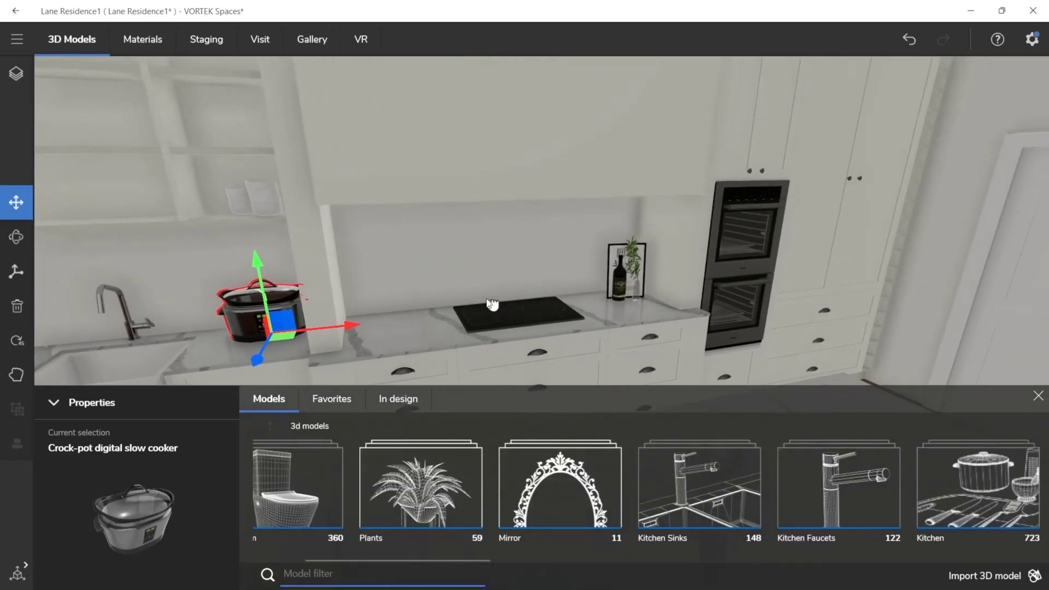
scroll(551, 508, down, 3)
scroll(556, 500, down, 3)
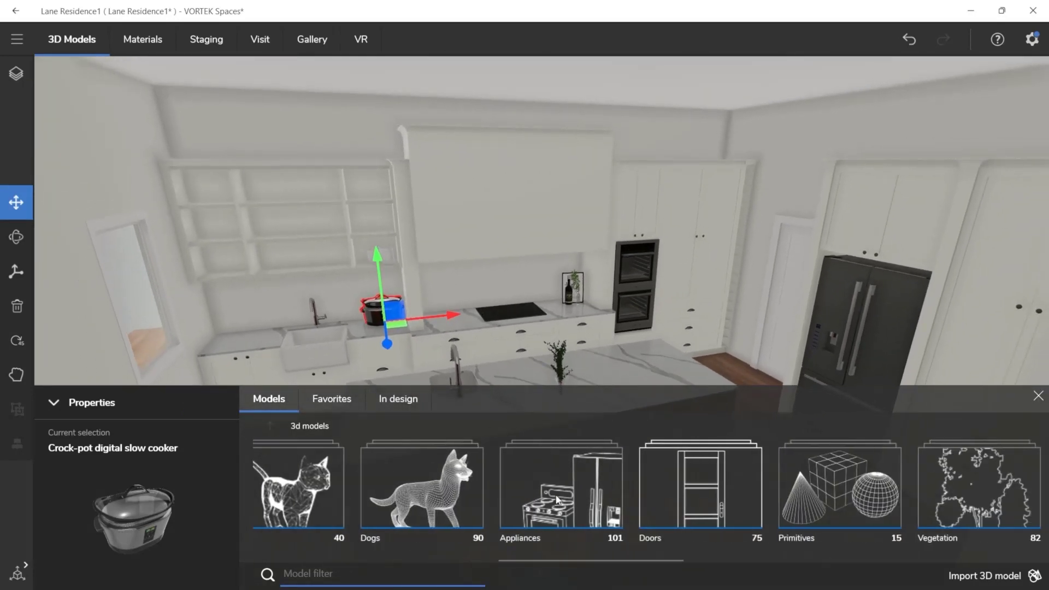
Place the Corgi dog looking around model from the Dogs category on the floor between the window wall and the island
drag(658, 352, 520, 290)
drag(518, 336, 662, 324)
scroll(672, 495, down, 3)
scroll(613, 505, up, 1)
scroll(615, 505, up, 4)
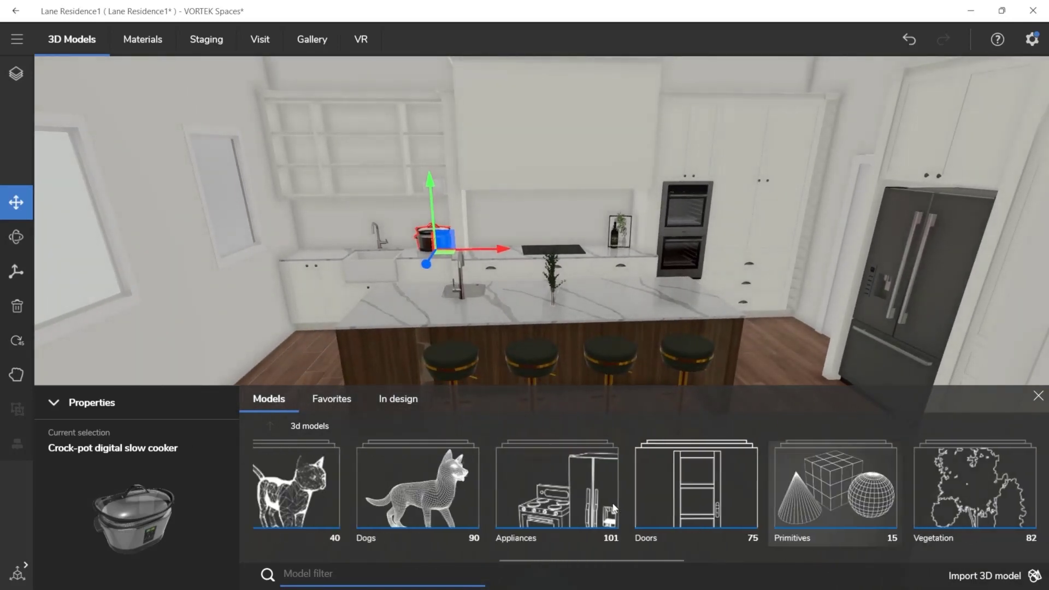
scroll(614, 502, down, 1)
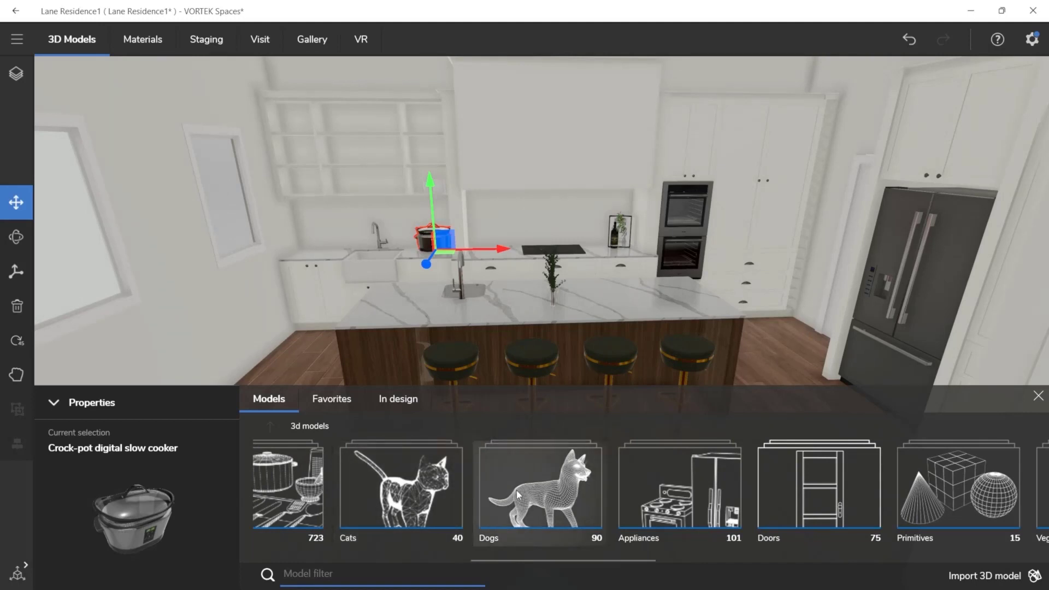
click(532, 487)
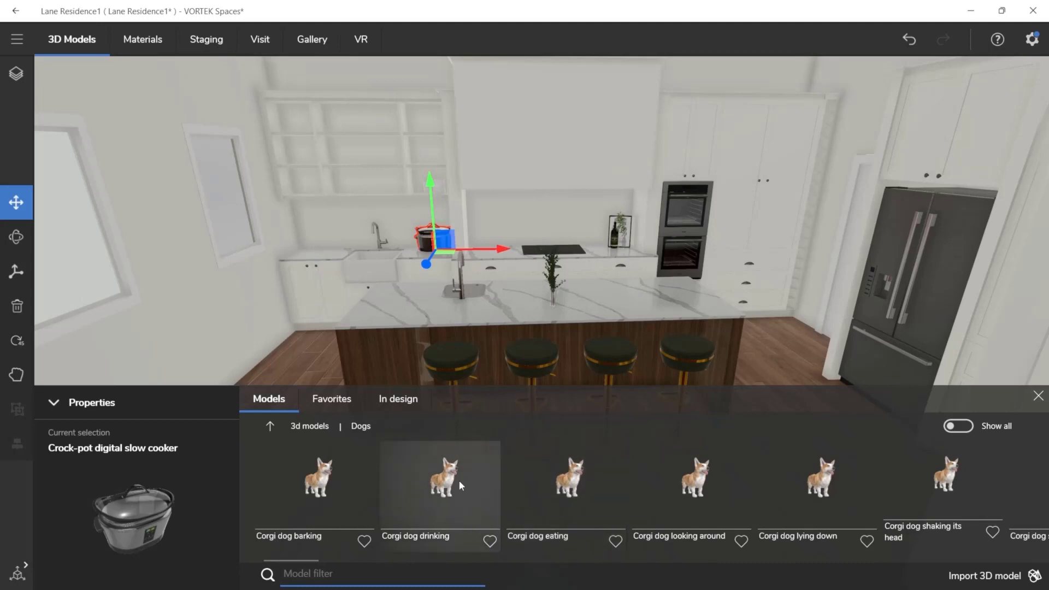
click(723, 490)
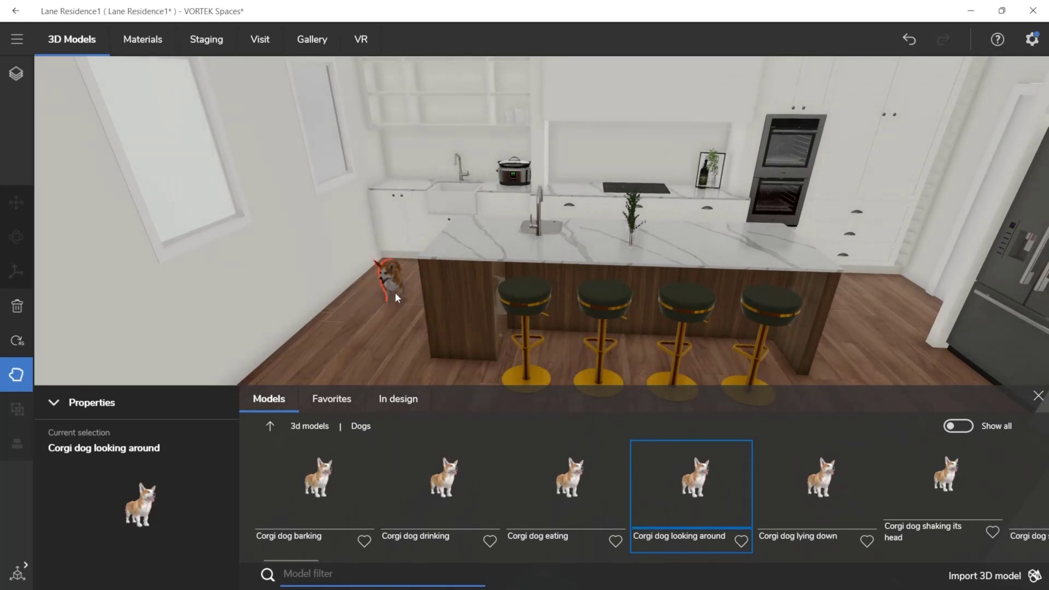
click(398, 294)
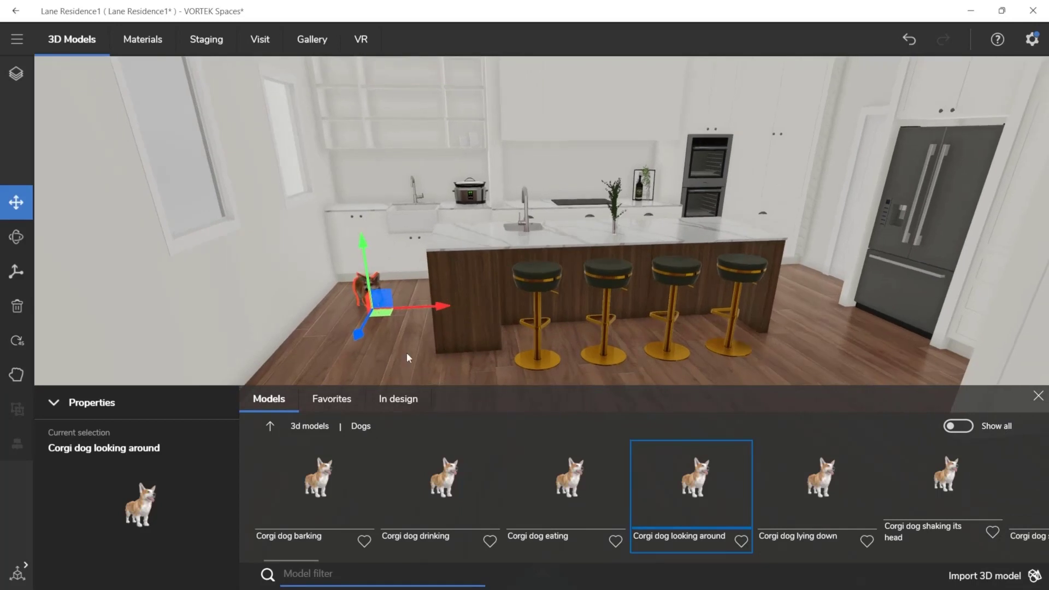
Return the model library to its top-level categories and open the Wayfair category
click(299, 424)
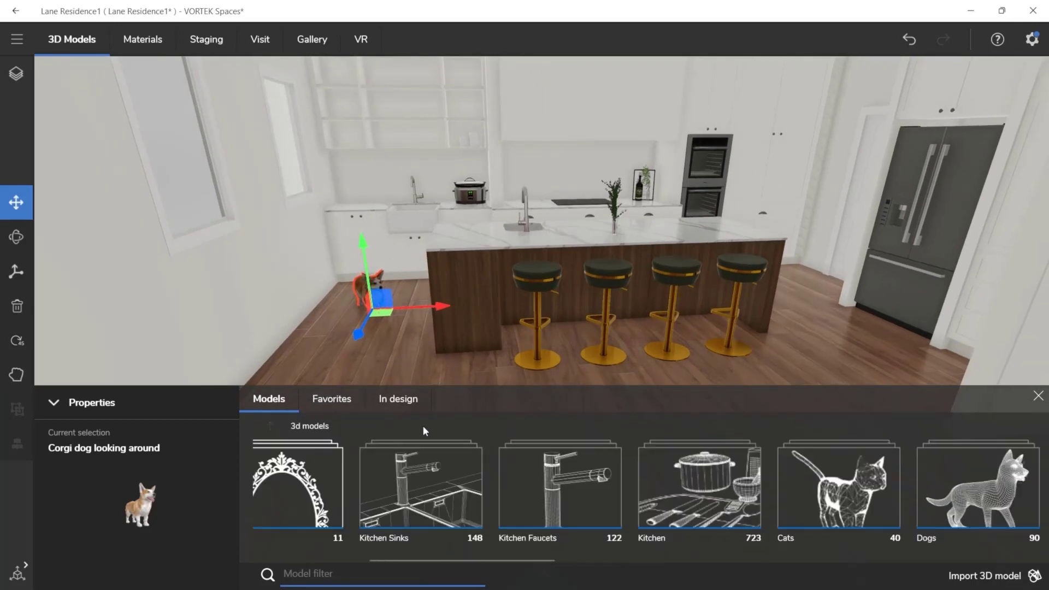
scroll(509, 469, down, 3)
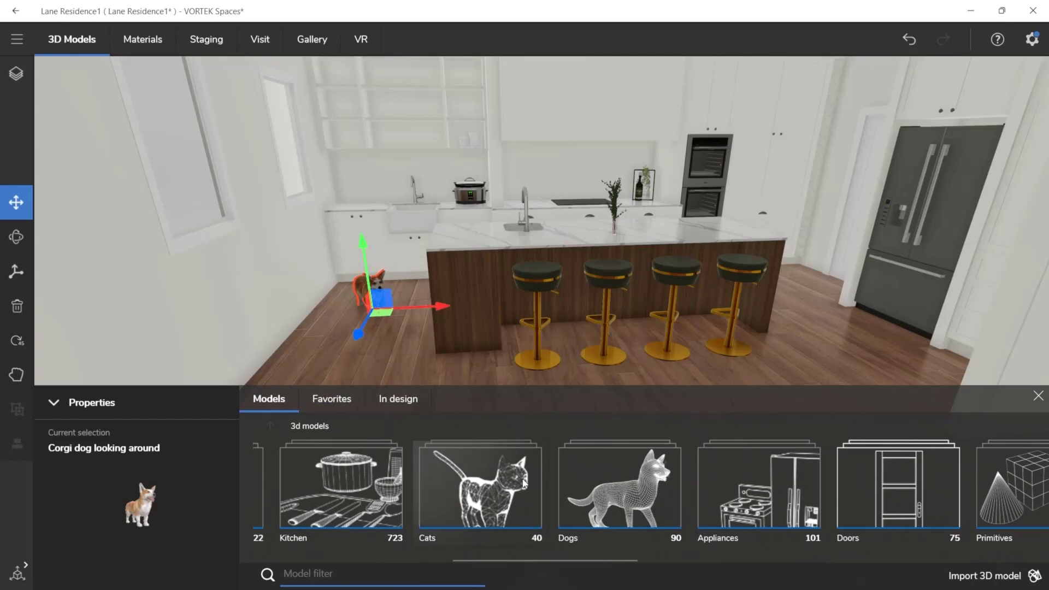
scroll(523, 483, down, 2)
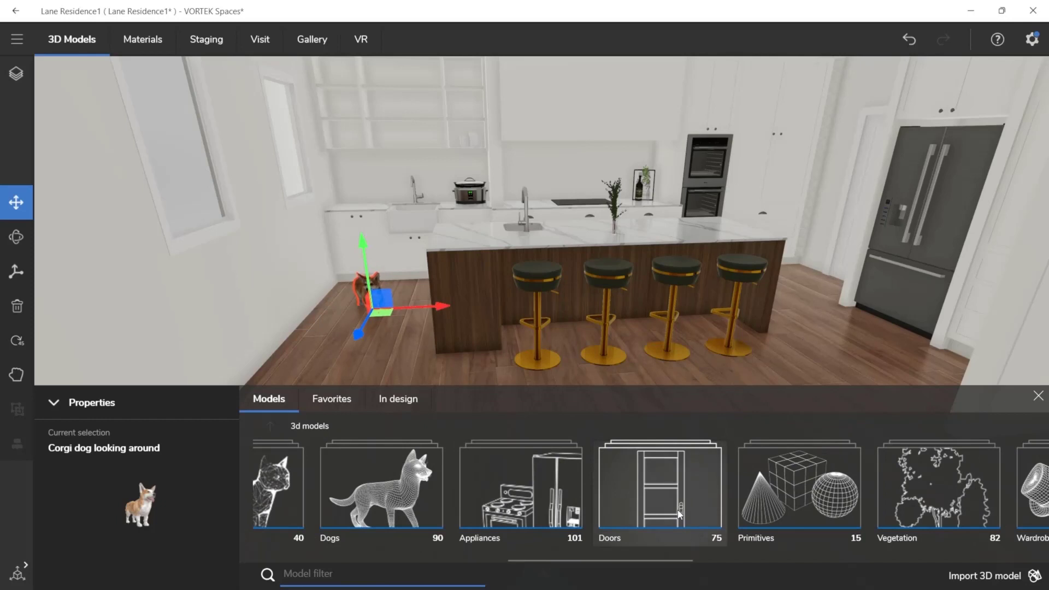
scroll(678, 514, down, 2)
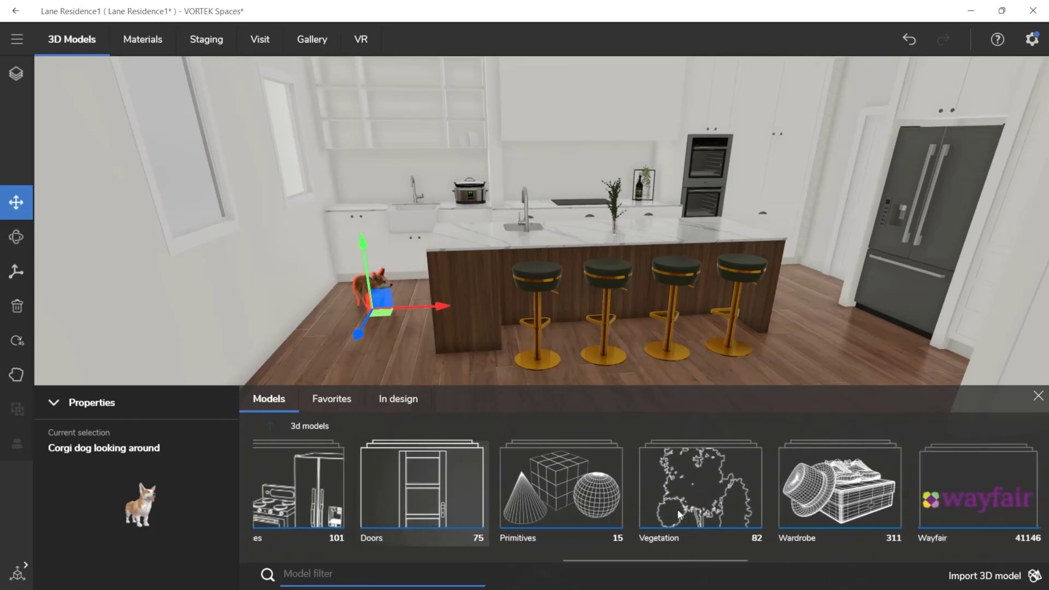
scroll(712, 481, down, 2)
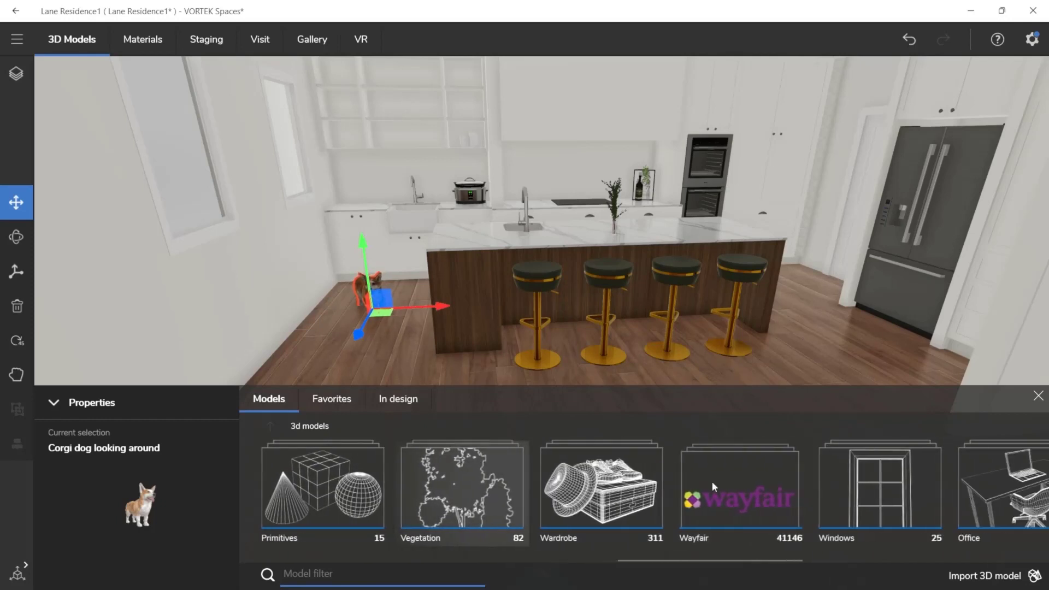
scroll(646, 492, down, 1)
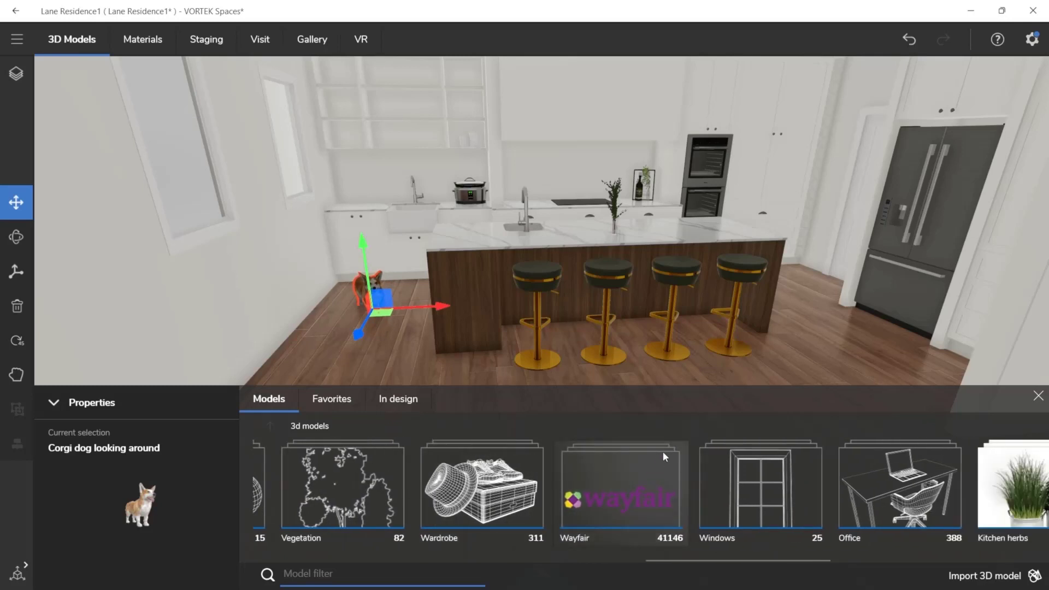
click(646, 492)
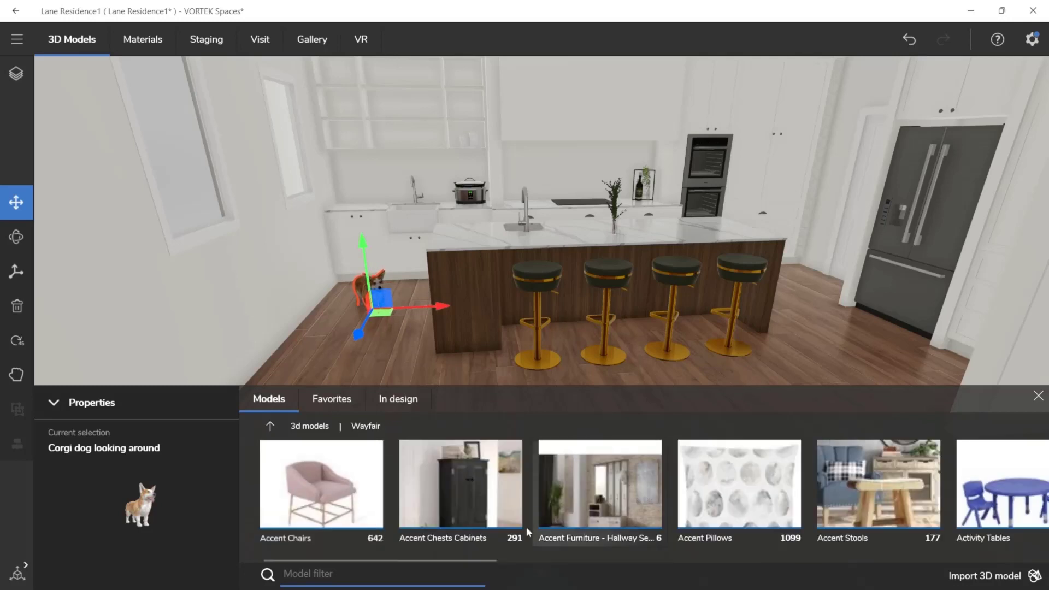
Search the Wayfair models for "stools" and open the Bar Stools category
click(338, 574)
text(stools)
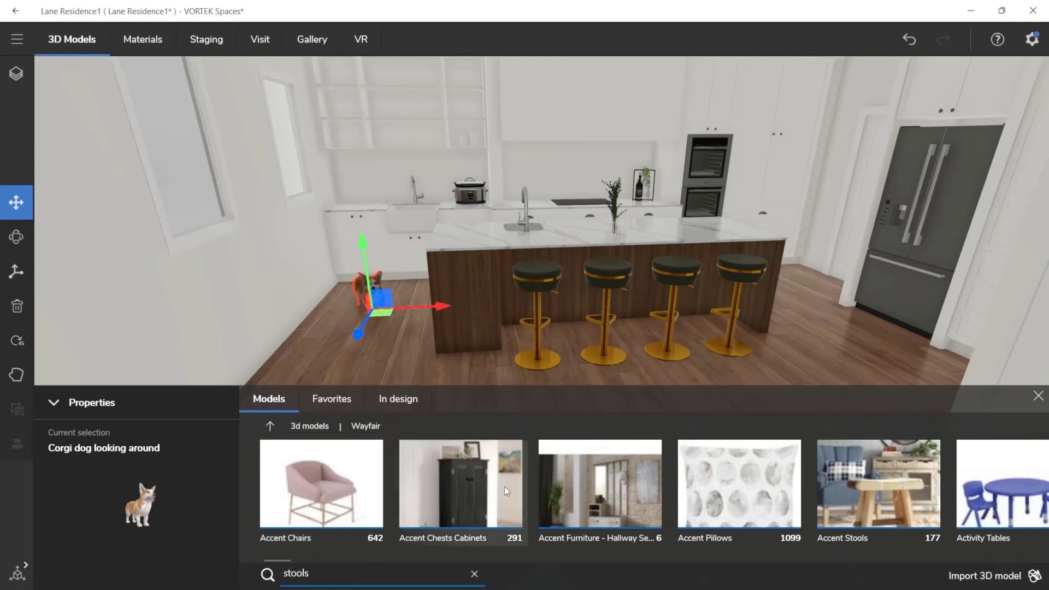
key(Return)
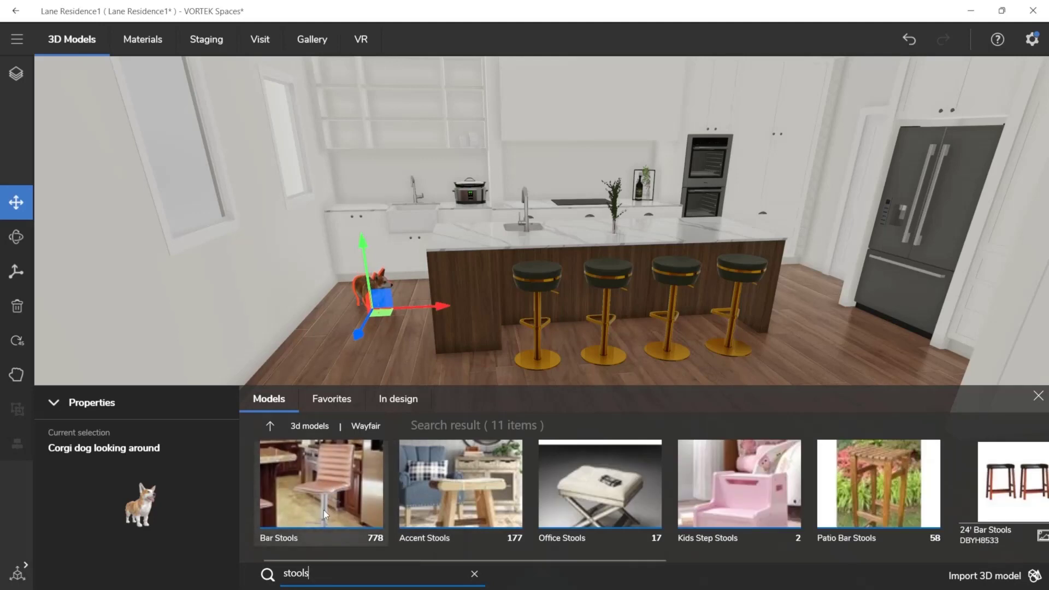
click(340, 479)
Place the Judkins Adjustable Height Swivel Bar Stool (BYST1399) on the floor in front of the island stool nearest the sink end
scroll(564, 490, down, 10)
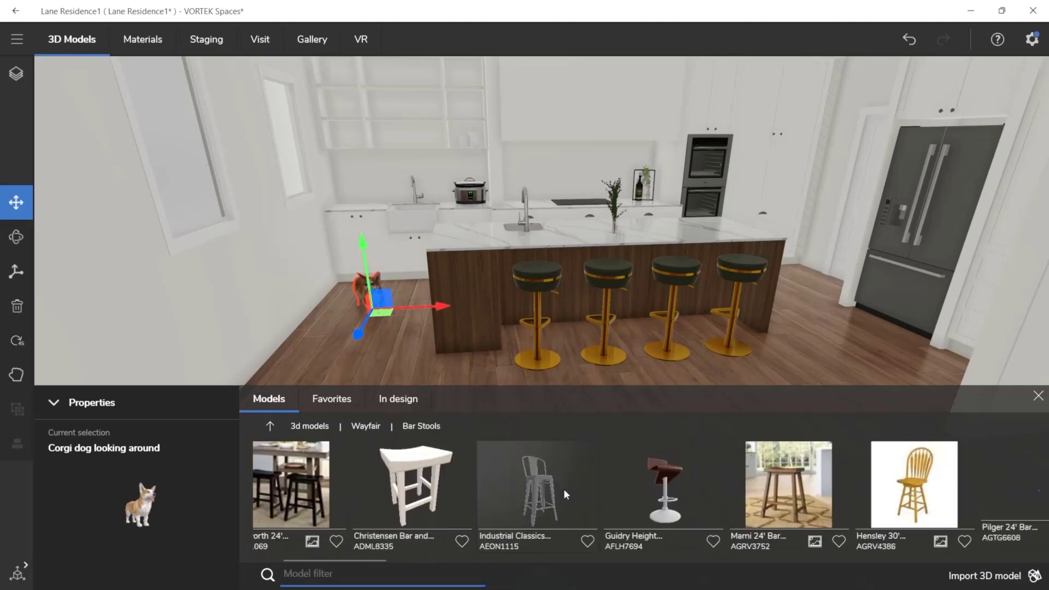
scroll(568, 495, down, 10)
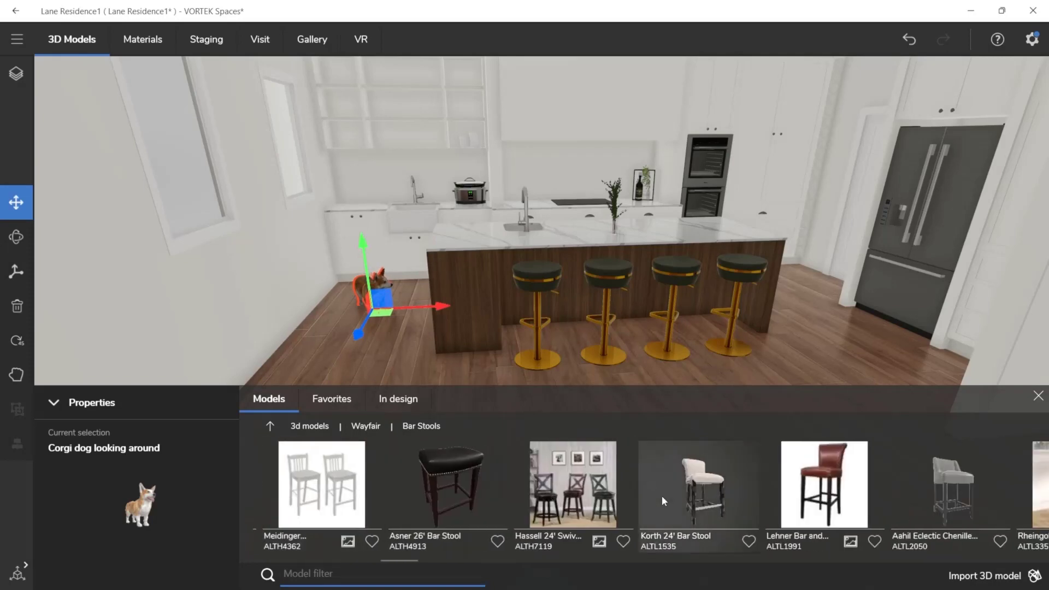
scroll(693, 503, down, 10)
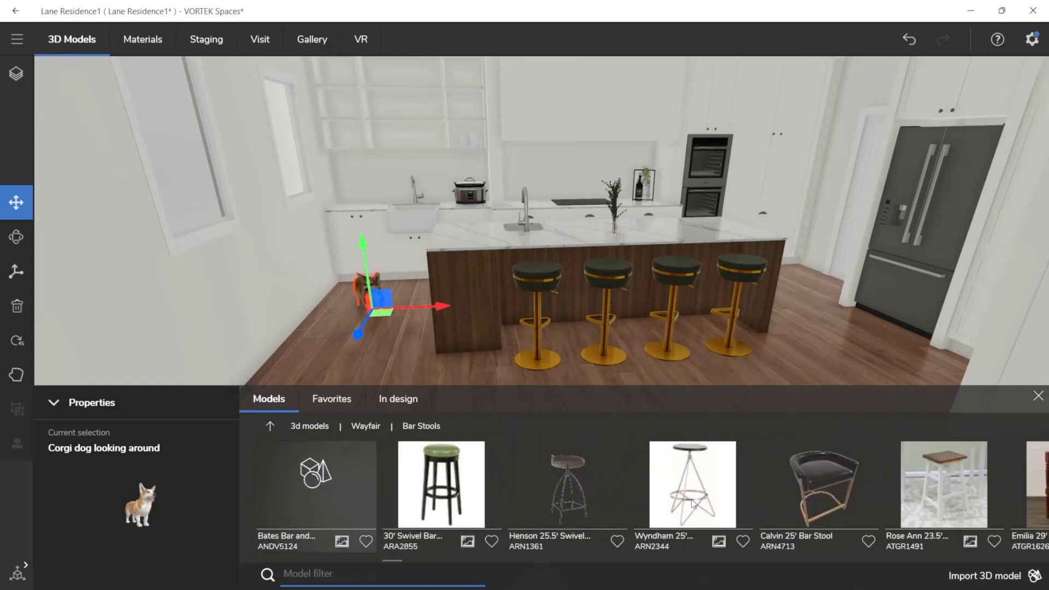
scroll(691, 498, down, 10)
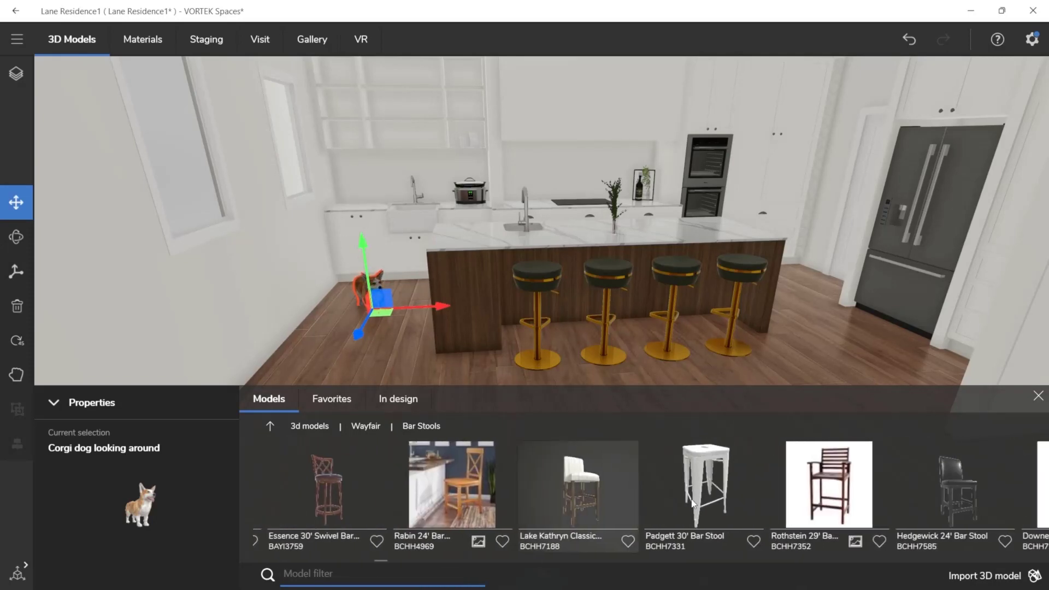
scroll(692, 502, down, 10)
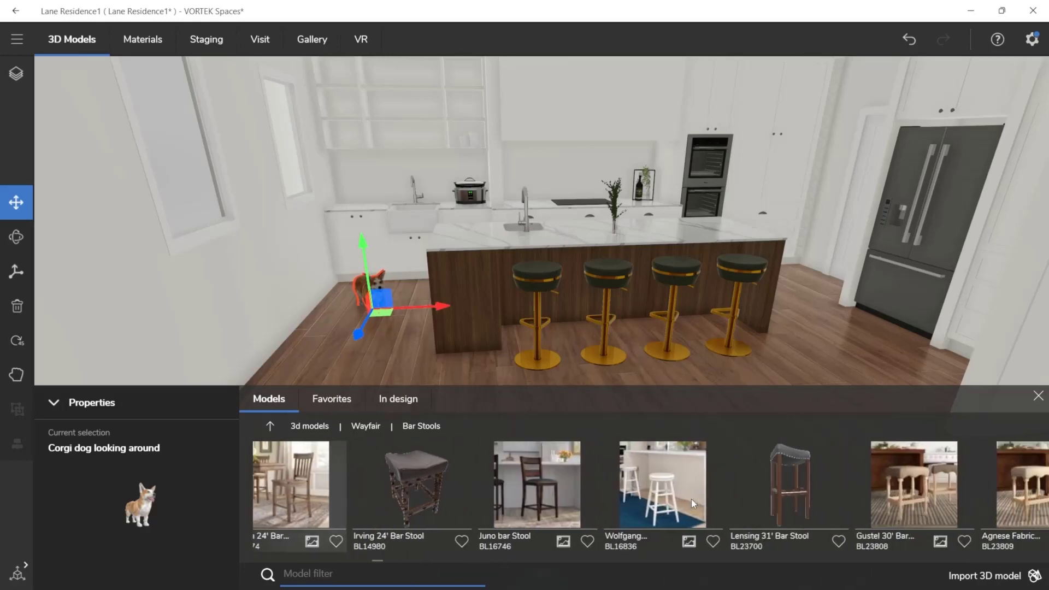
scroll(749, 494, down, 10)
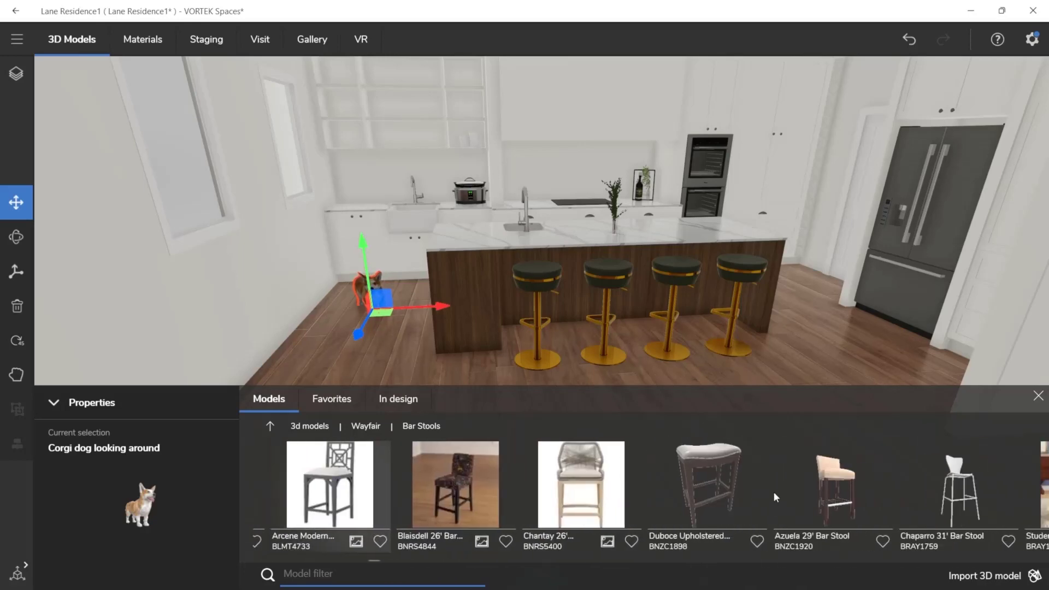
scroll(762, 477, down, 10)
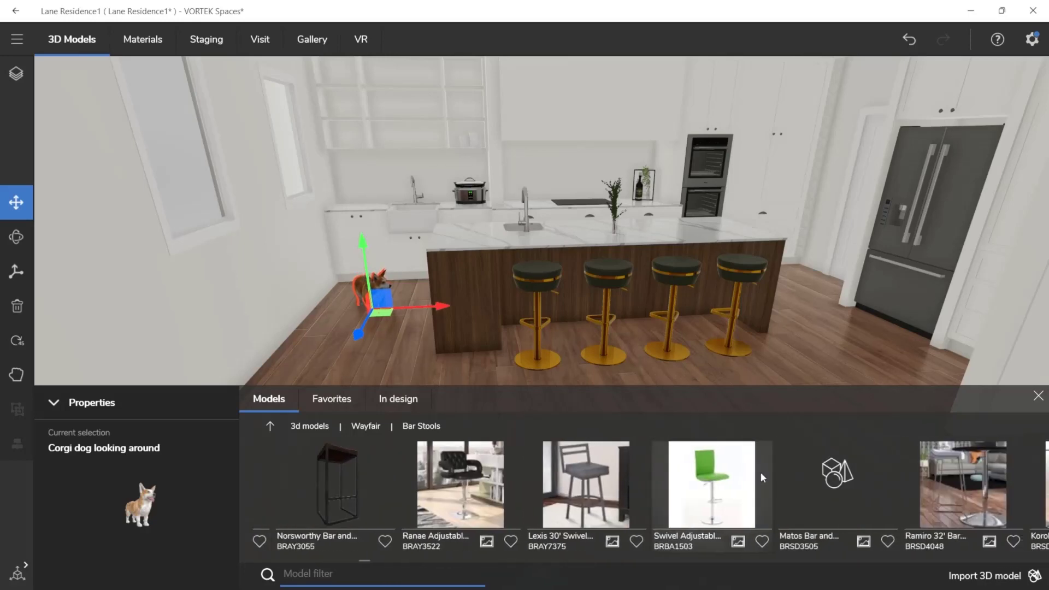
scroll(762, 477, down, 10)
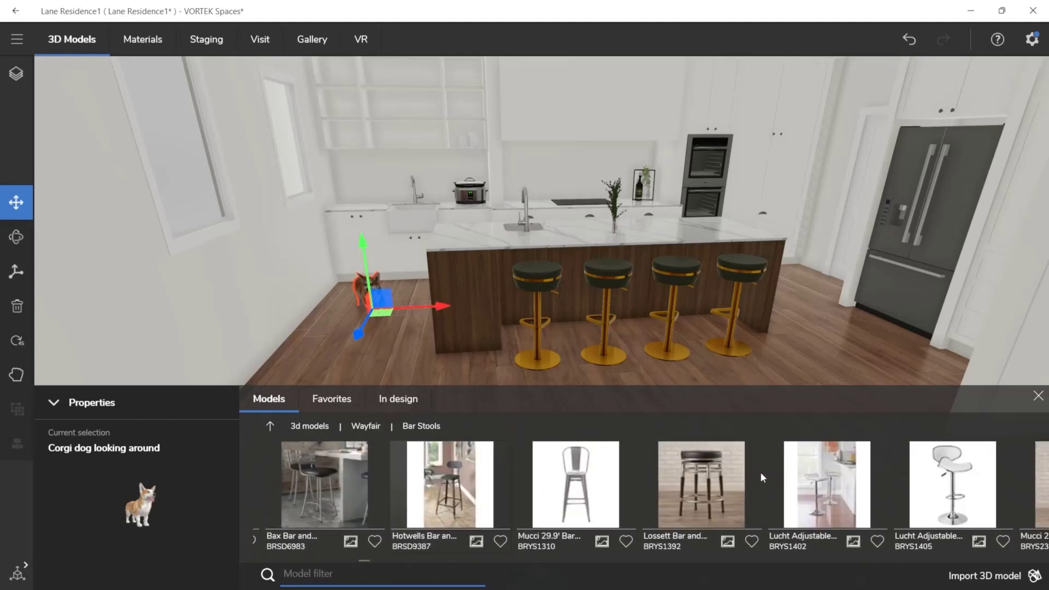
scroll(763, 477, down, 10)
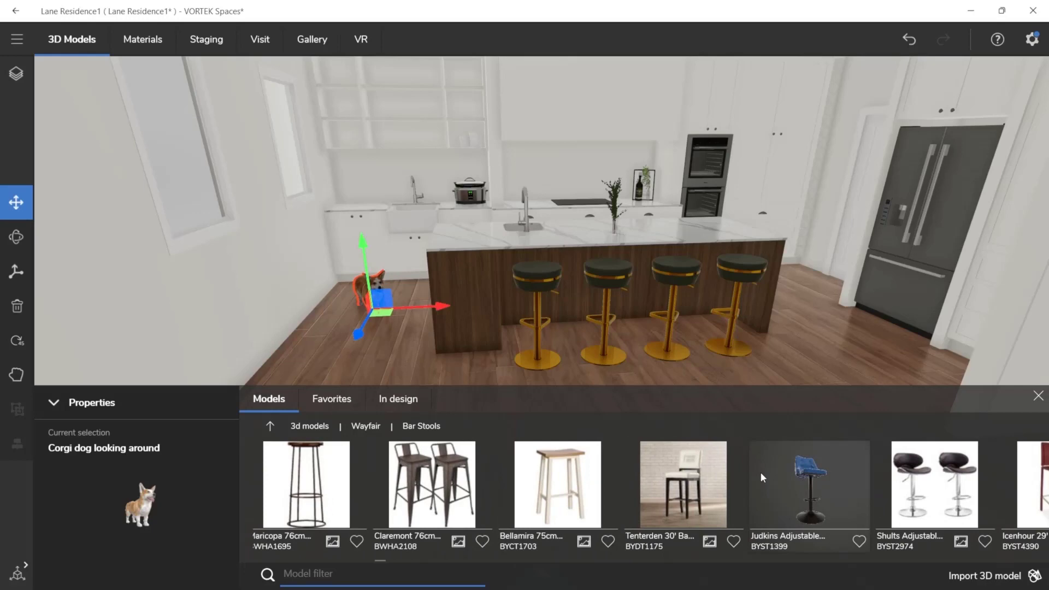
click(801, 492)
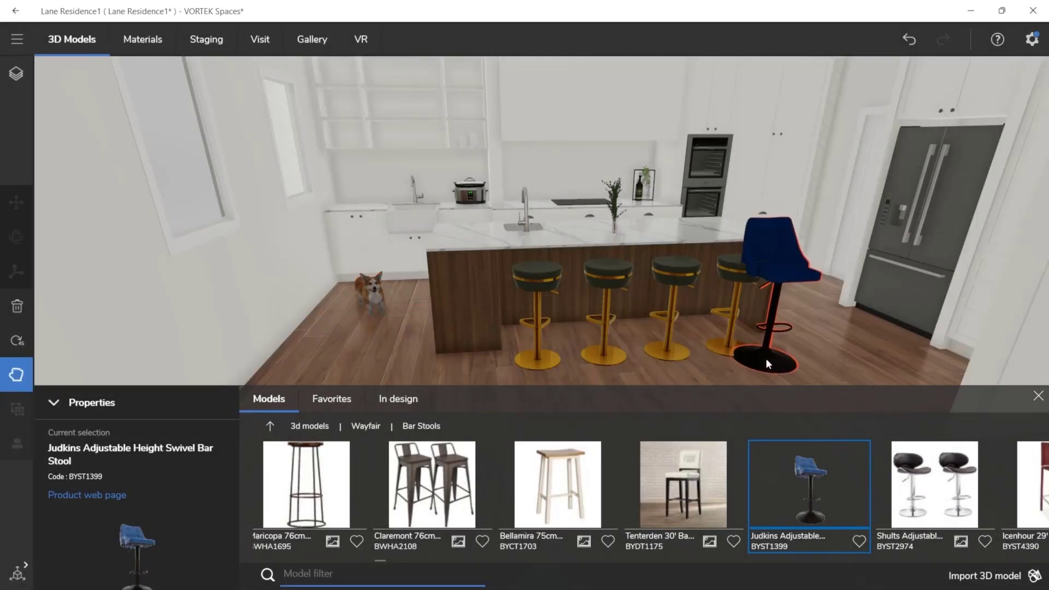
drag(780, 358, 890, 290)
drag(660, 346, 609, 341)
scroll(609, 344, down, 5)
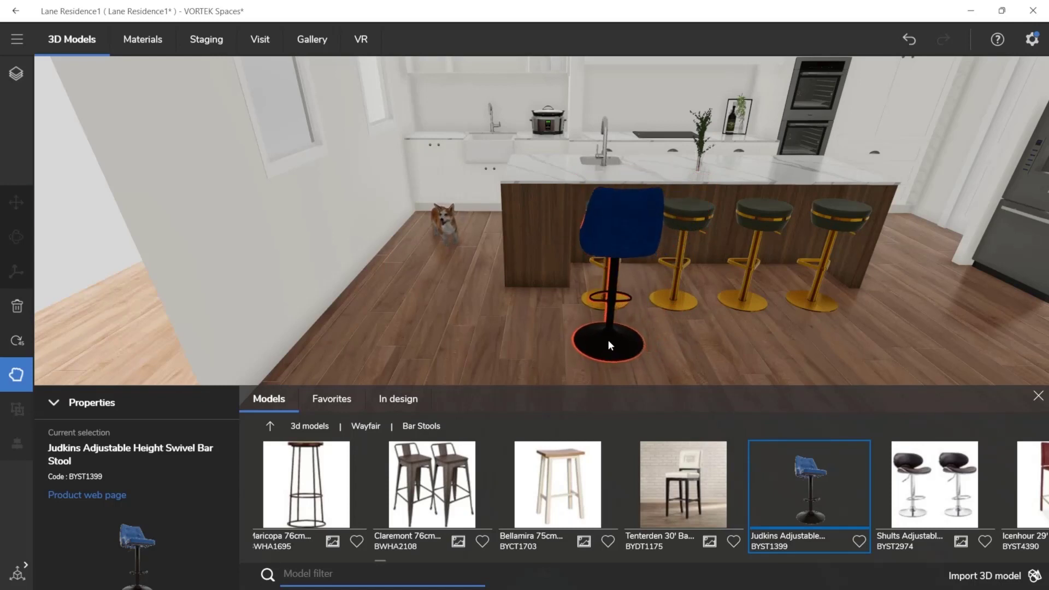
click(608, 341)
right_drag(671, 312, 703, 301)
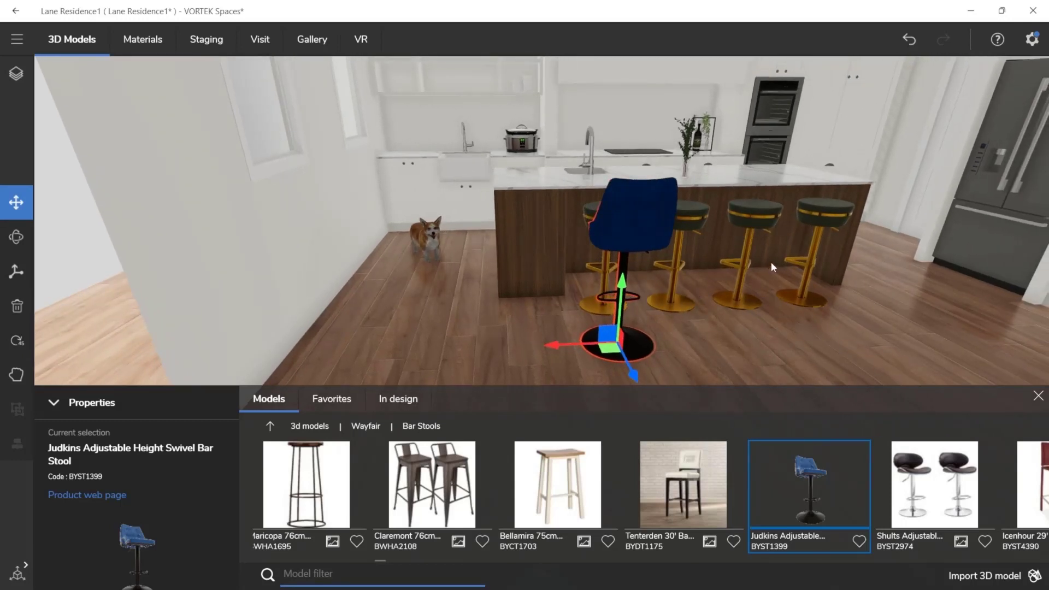
click(728, 294)
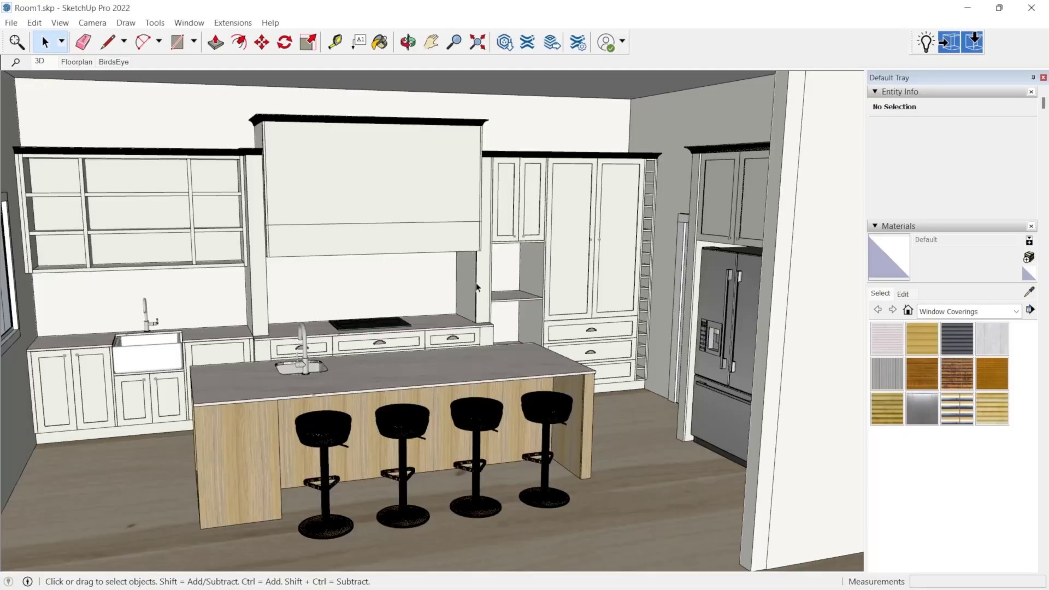
Switch to SketchUp and delete the four Astro bar stools in front of the island
click(334, 440)
ctrl+click(420, 426)
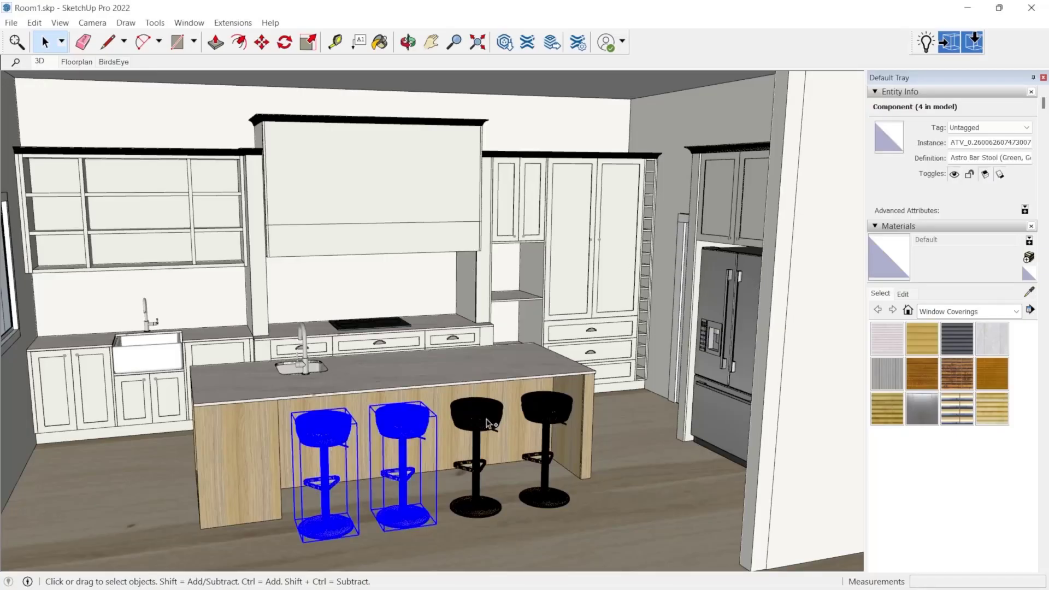
ctrl+click(498, 424)
ctrl+click(553, 422)
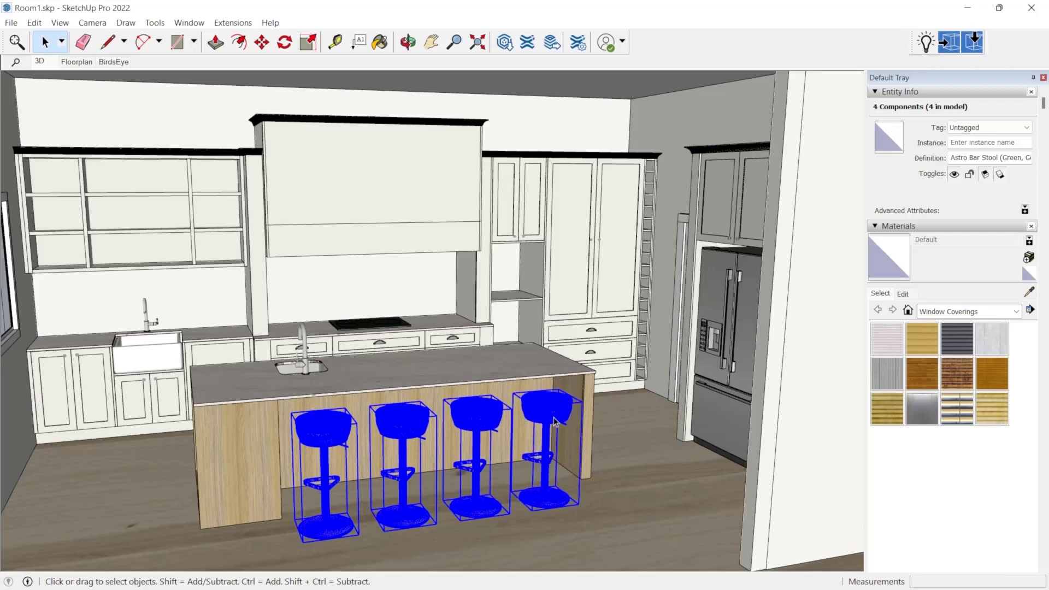
key(Delete)
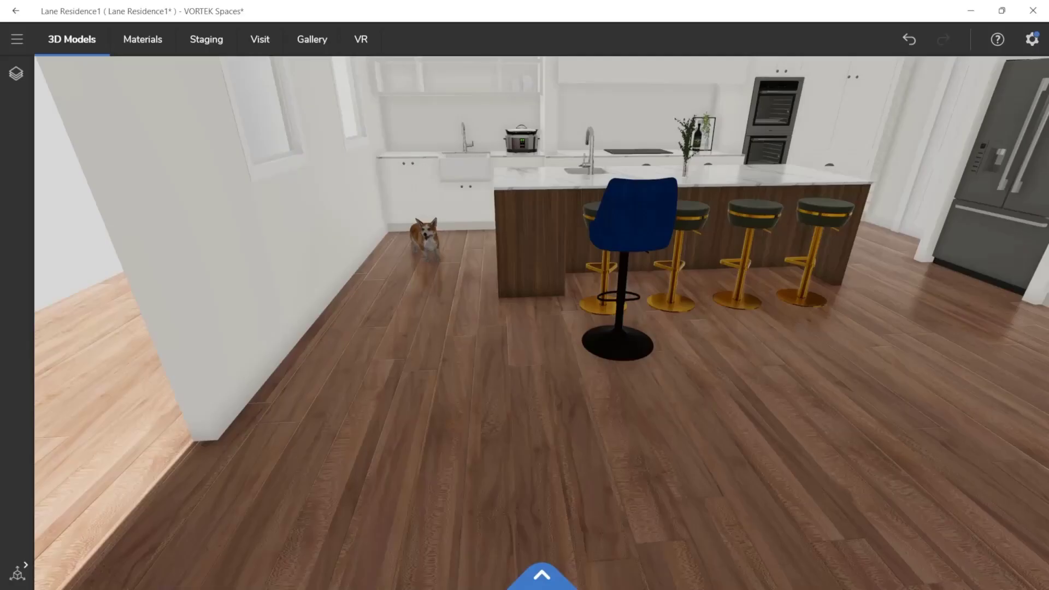
In VORTEK Spaces, move the blue Judkins bar stool up to the island's seating side, next to the solid end panel
drag(672, 178, 527, 274)
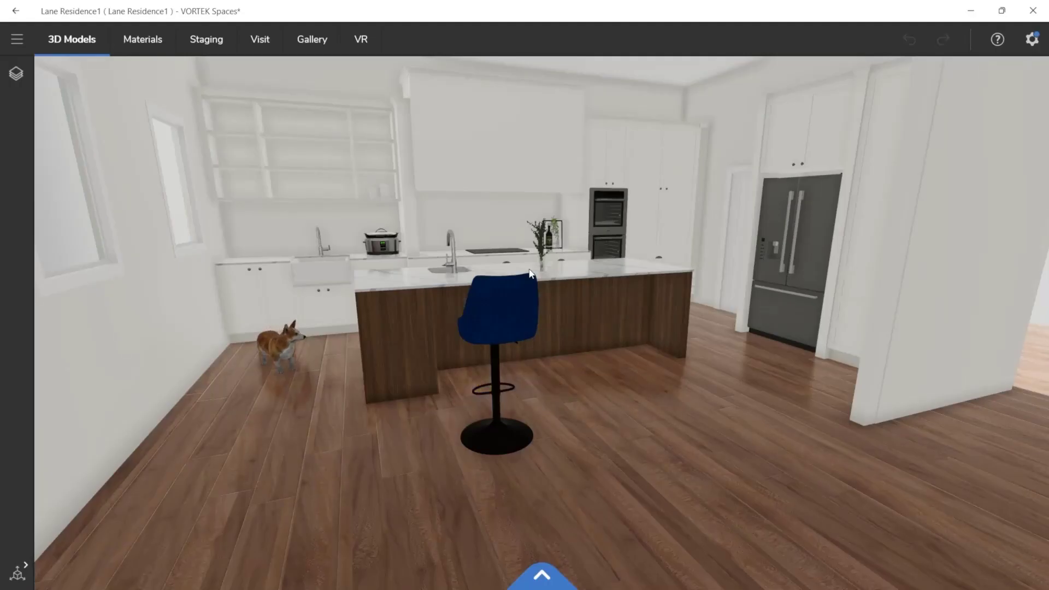
click(485, 331)
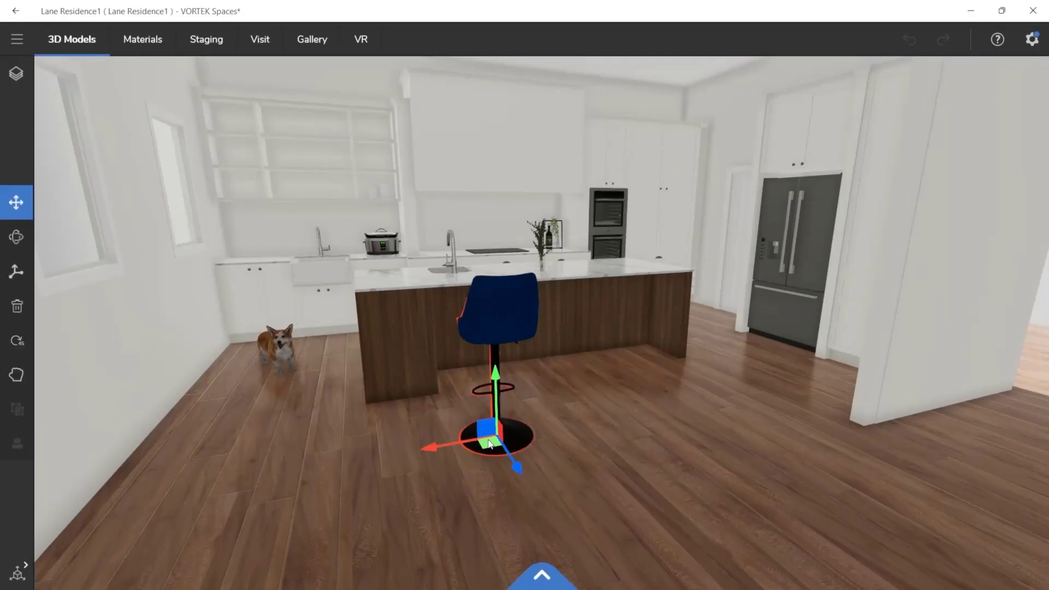
drag(583, 280, 512, 312)
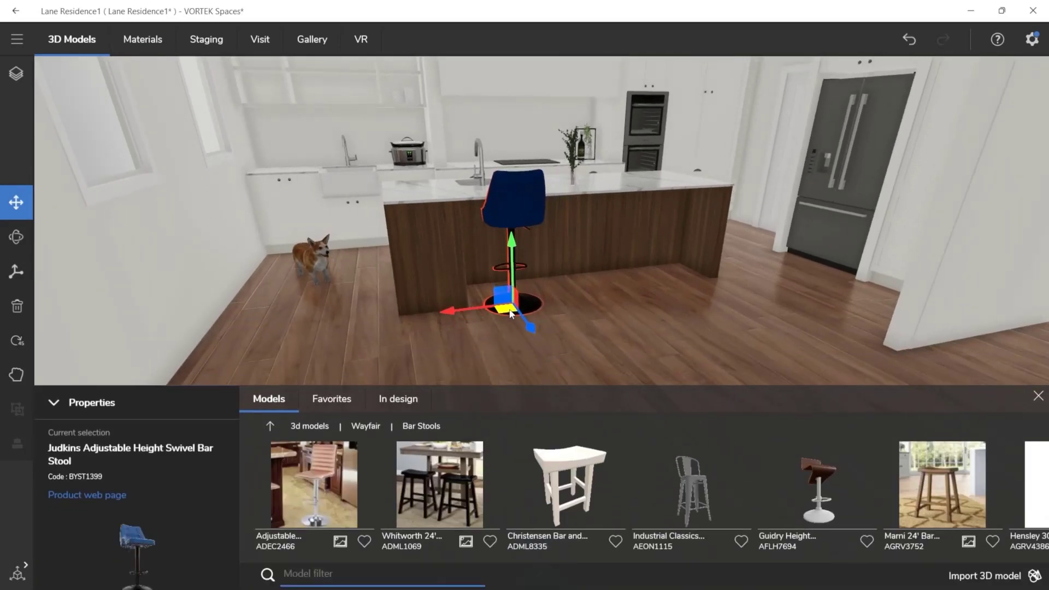
Paste three copies of the blue Judkins bar stool in a row along the island's seating side
key(ctrl+v)
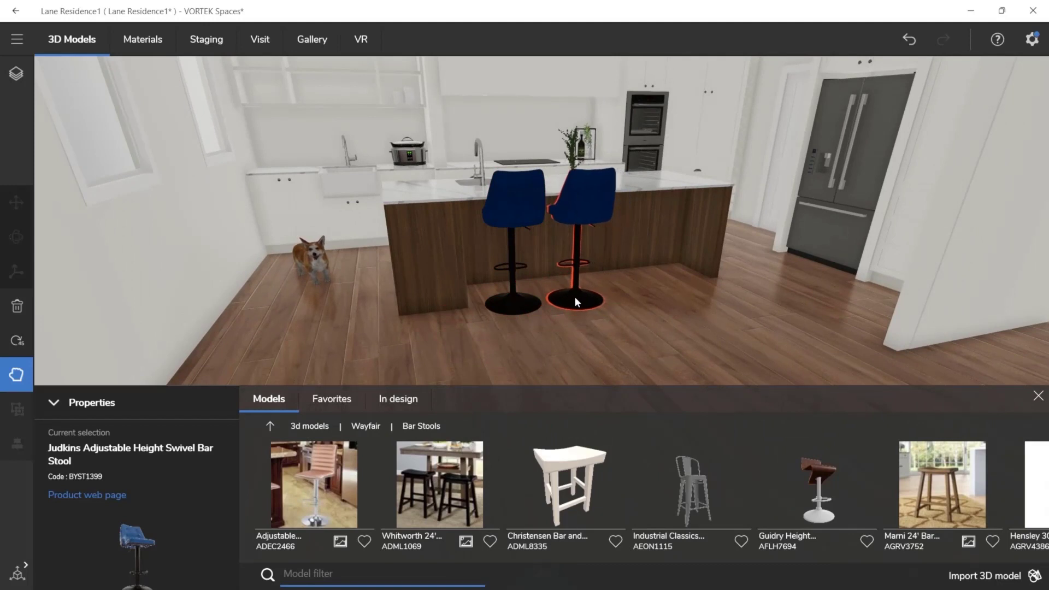
click(574, 296)
key(ctrl+v)
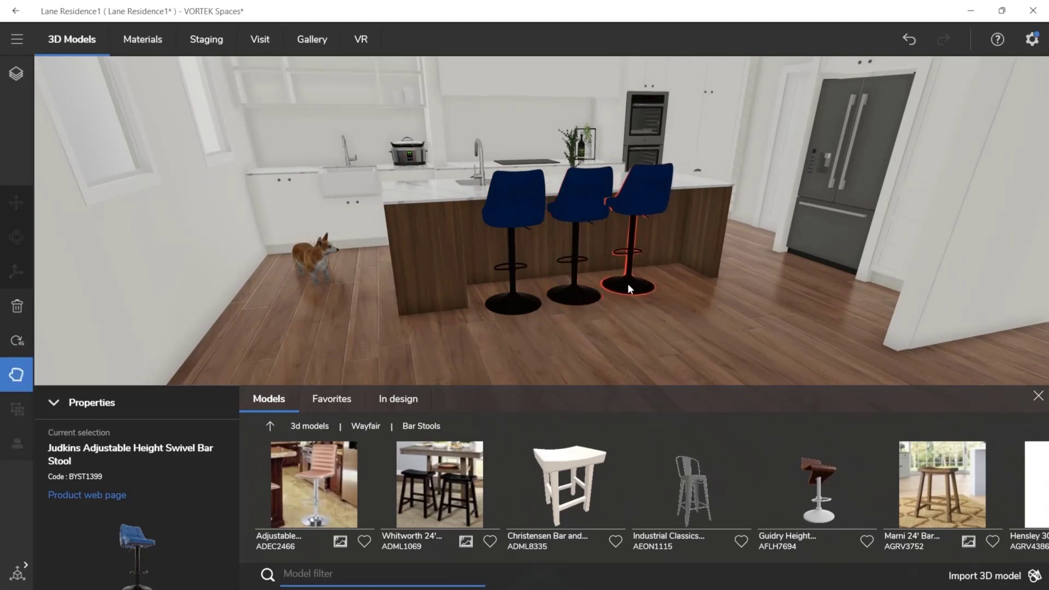
click(630, 287)
key(ctrl+v)
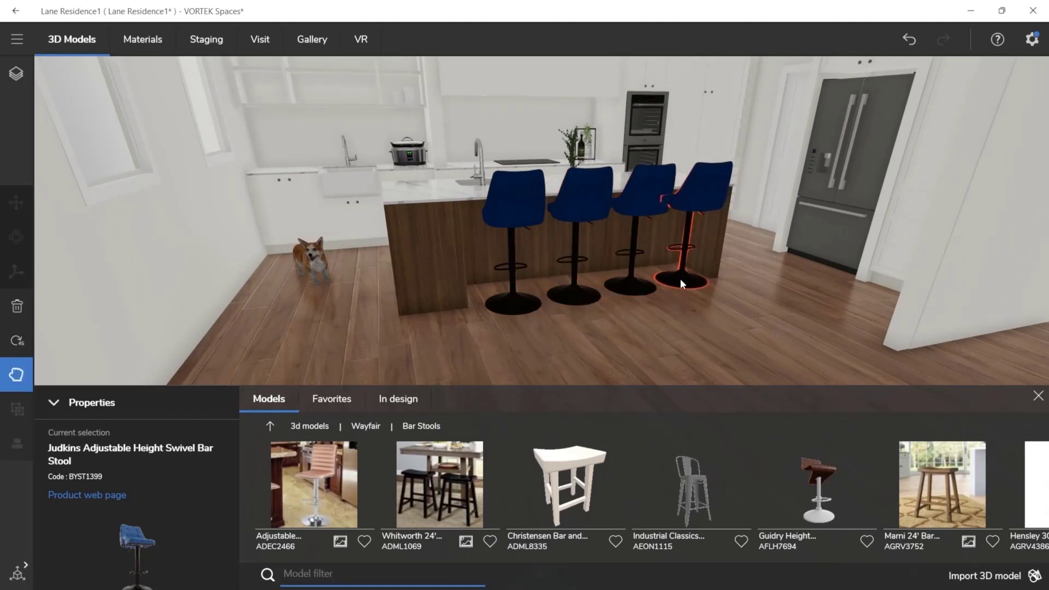
click(680, 278)
Turn the blue bar stools slightly in place one by one along the island, then clear the selection
right_drag(604, 296, 530, 279)
click(536, 290)
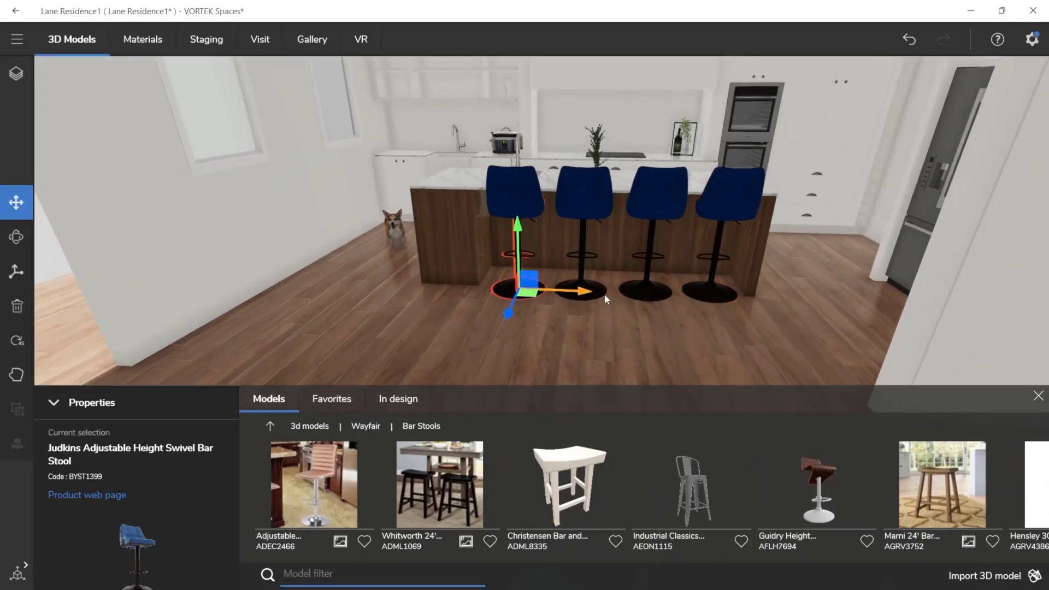
click(655, 292)
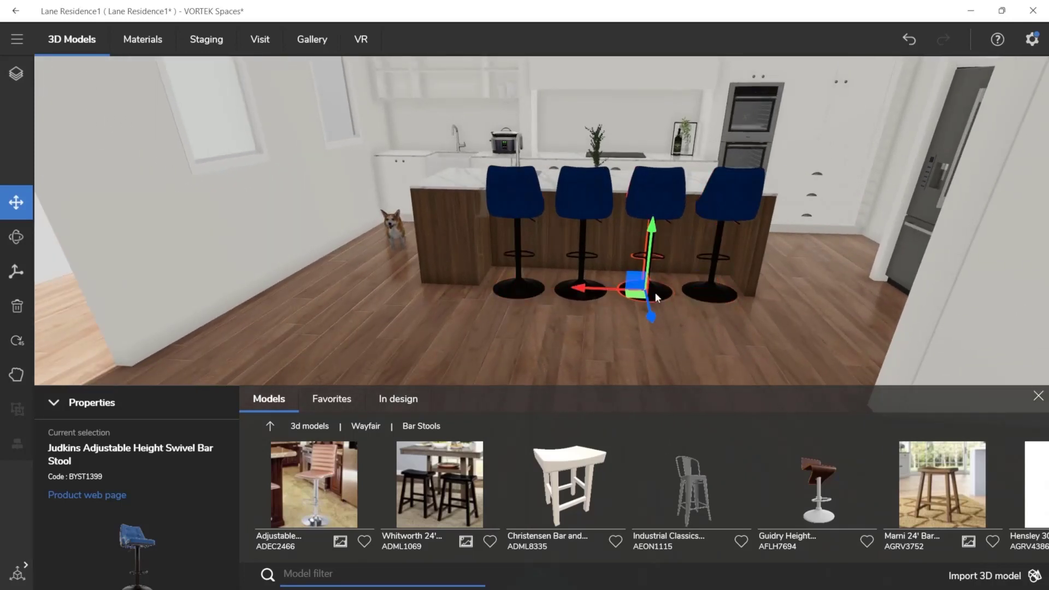
click(707, 297)
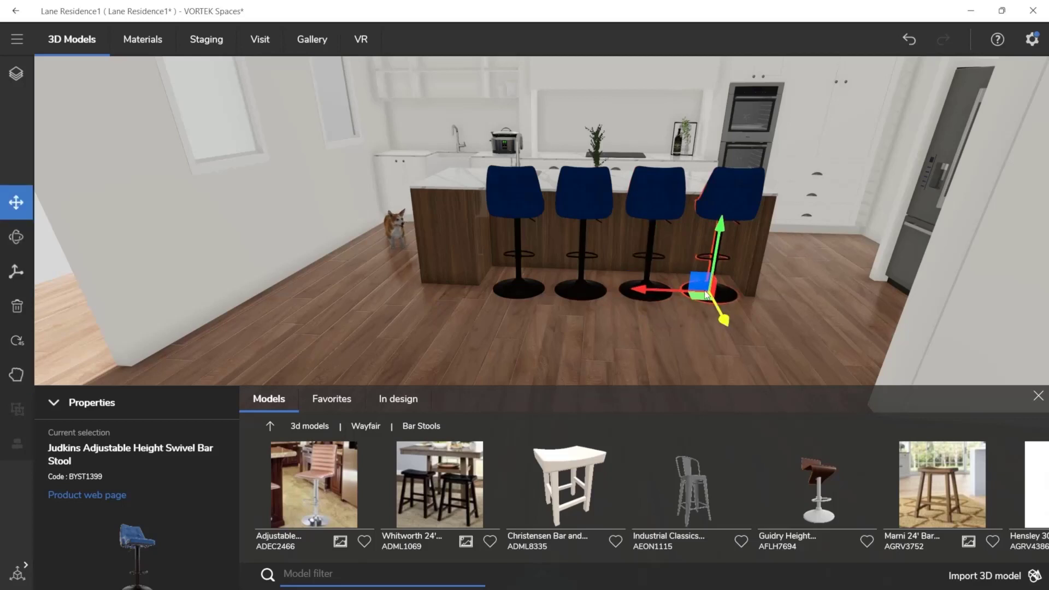
click(575, 226)
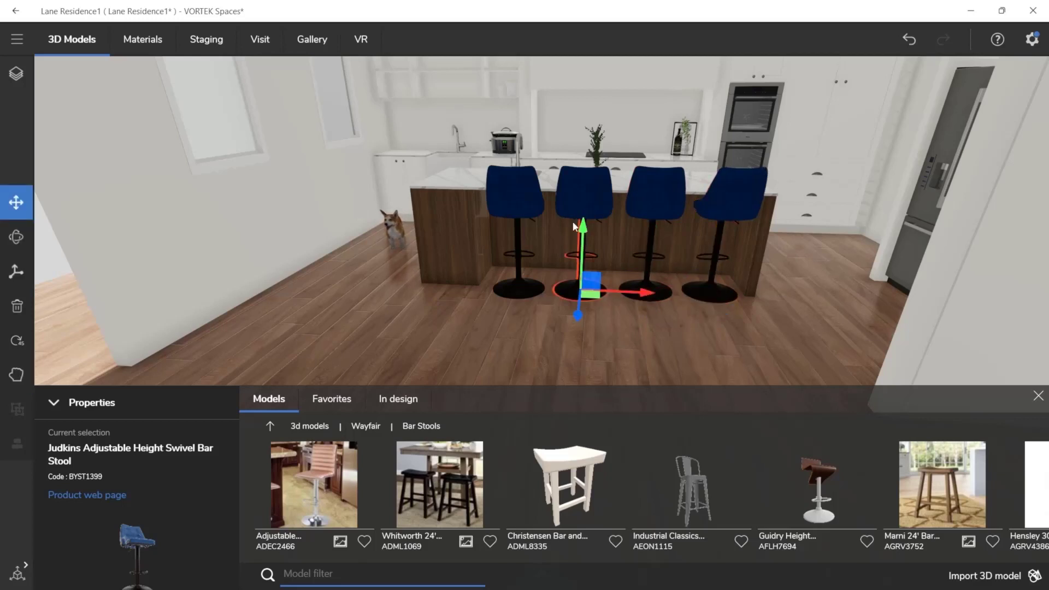
click(533, 209)
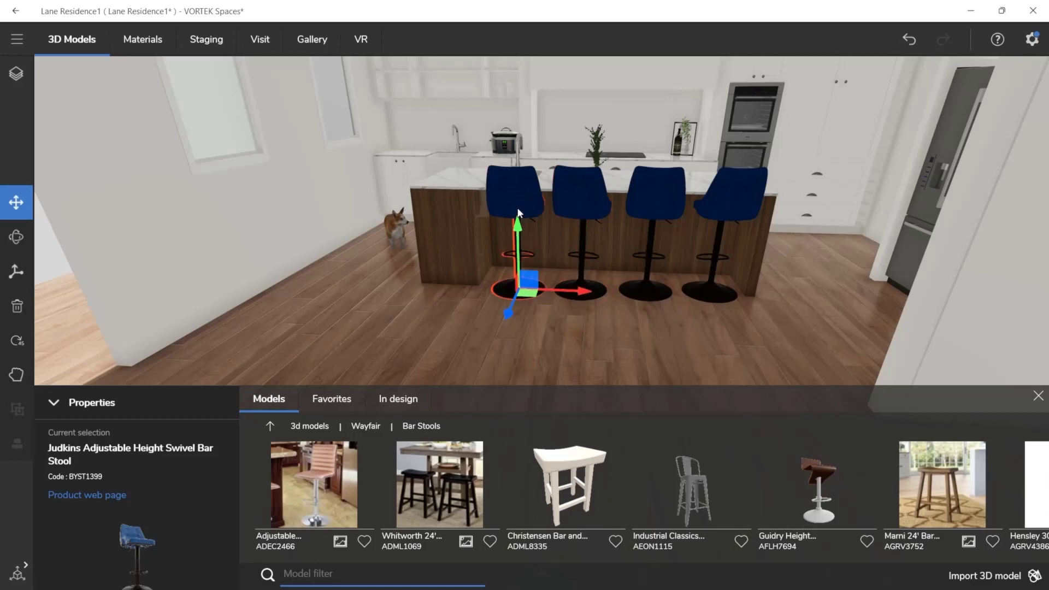
click(447, 148)
Select the wall material behind the counters to check which surfaces it covers
drag(445, 212, 548, 295)
drag(475, 221, 466, 303)
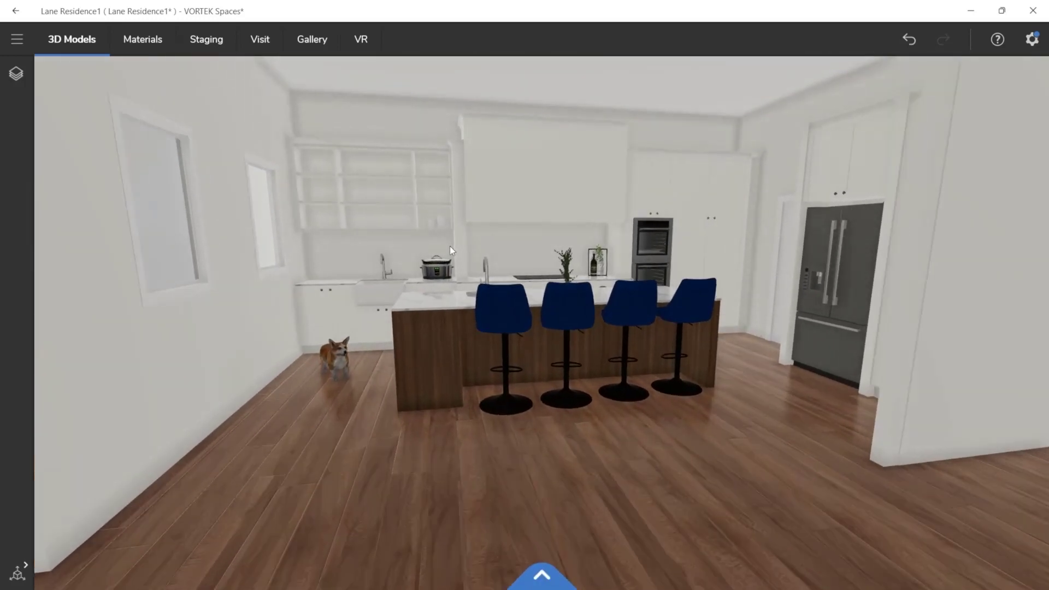
scroll(451, 246, up, 5)
scroll(452, 247, up, 2)
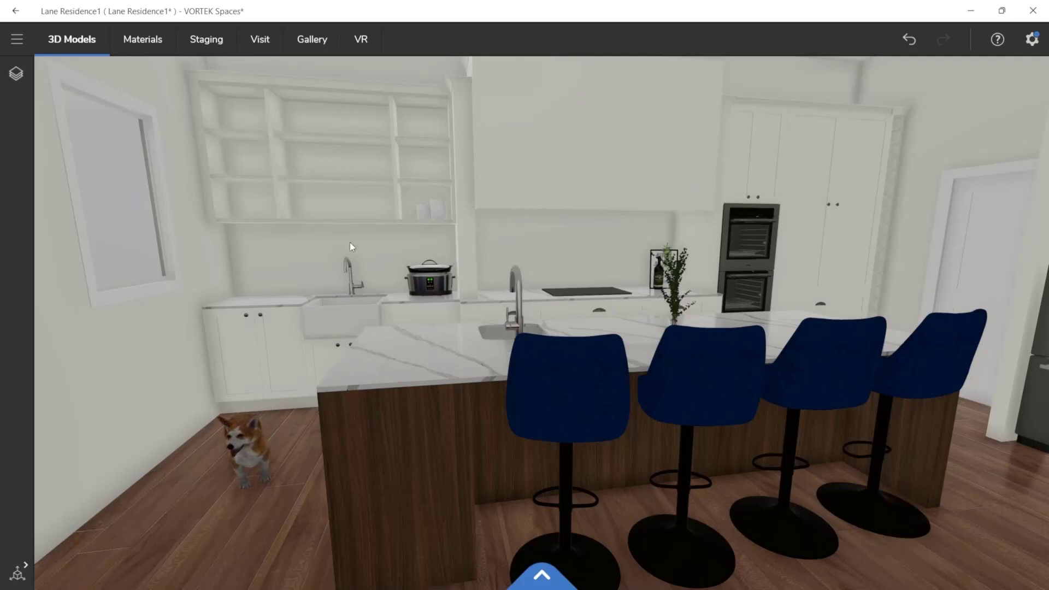
click(142, 39)
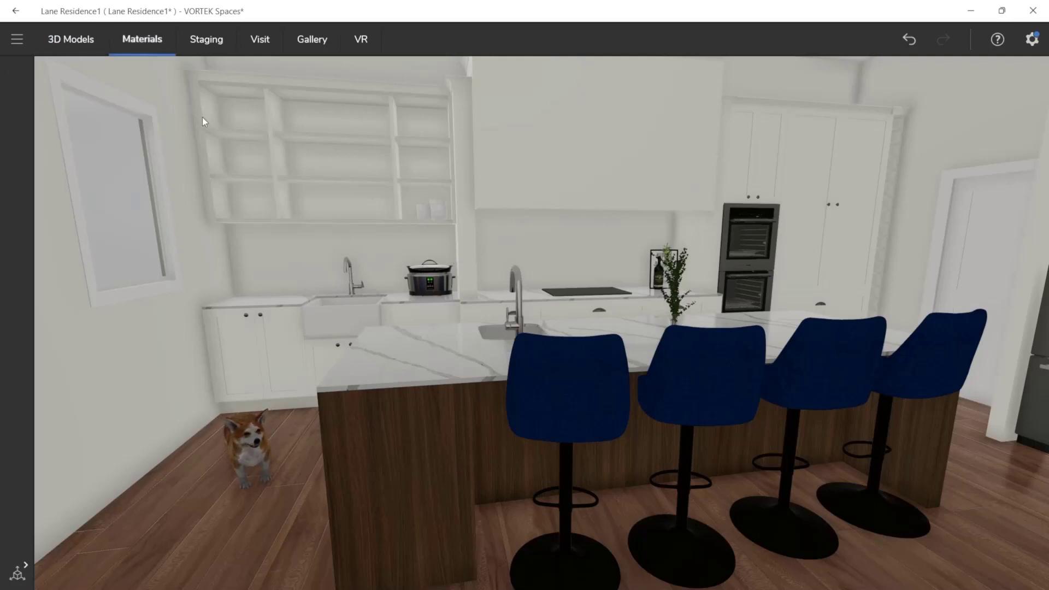
click(340, 241)
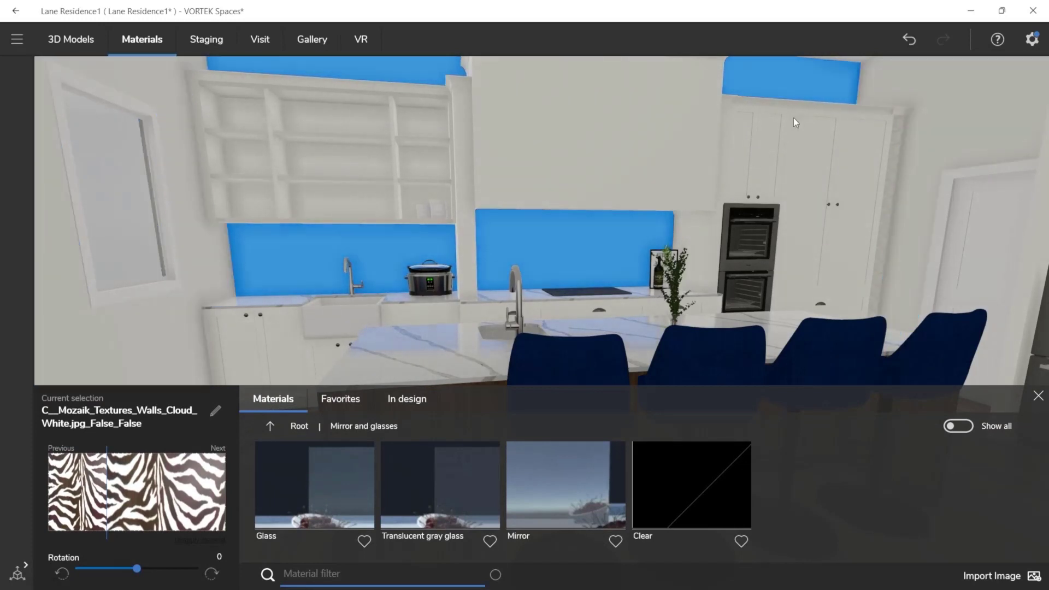
drag(426, 107, 436, 137)
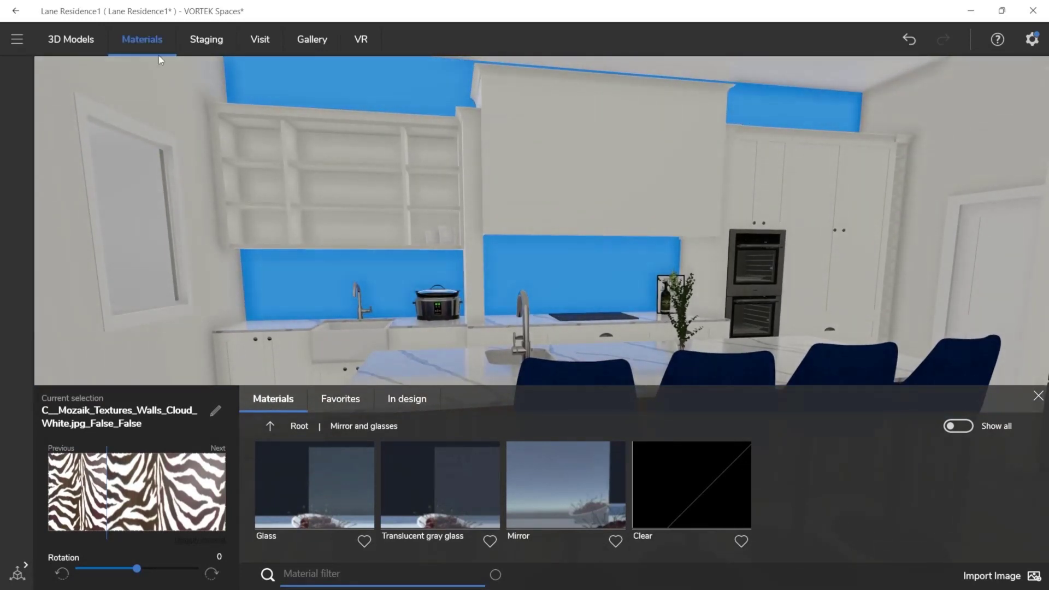
Place a Side wall from the Primitives models against the back wall at the cooktop and position it near the range hood's far side
click(89, 40)
scroll(389, 495, right, 5)
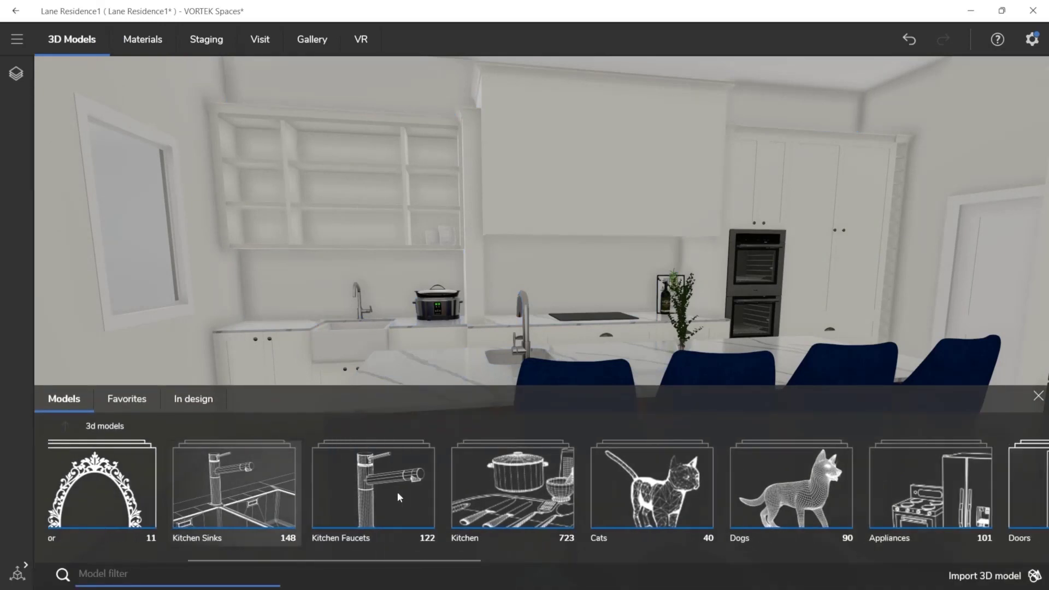
scroll(399, 495, right, 2)
click(480, 487)
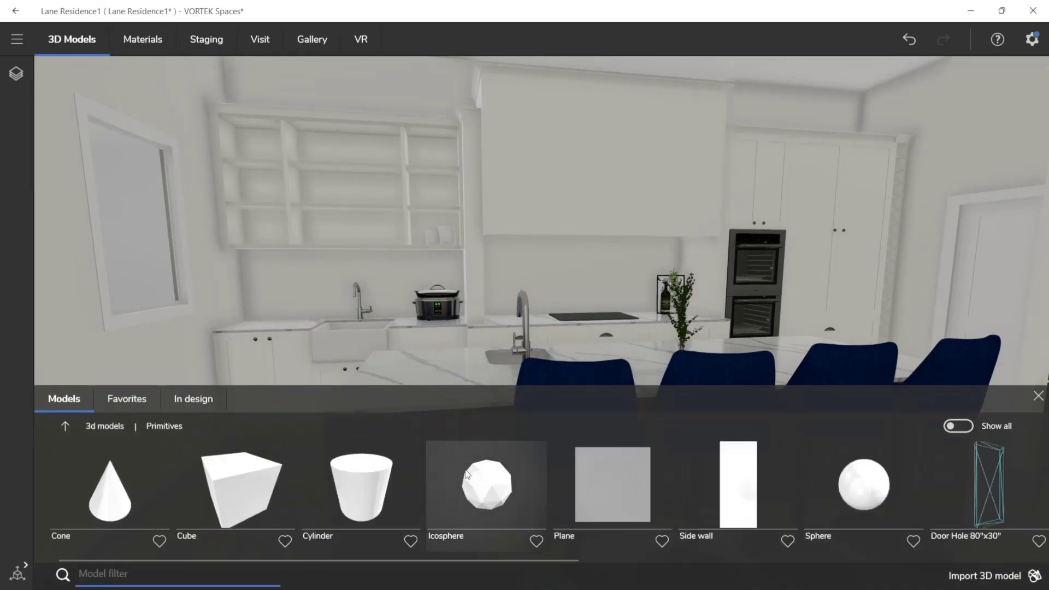
click(738, 514)
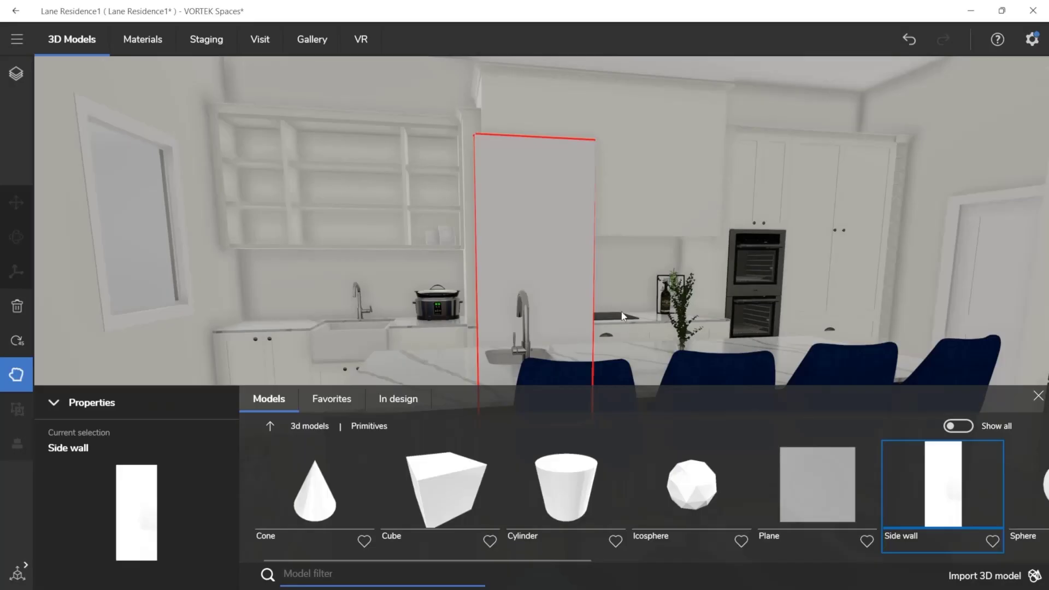
click(629, 312)
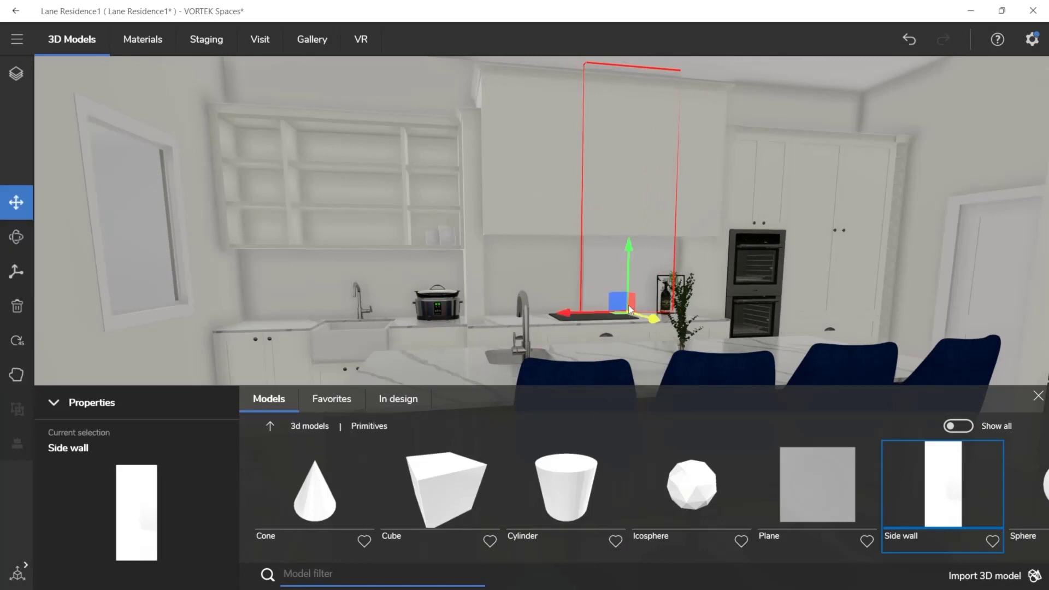
drag(621, 315, 625, 316)
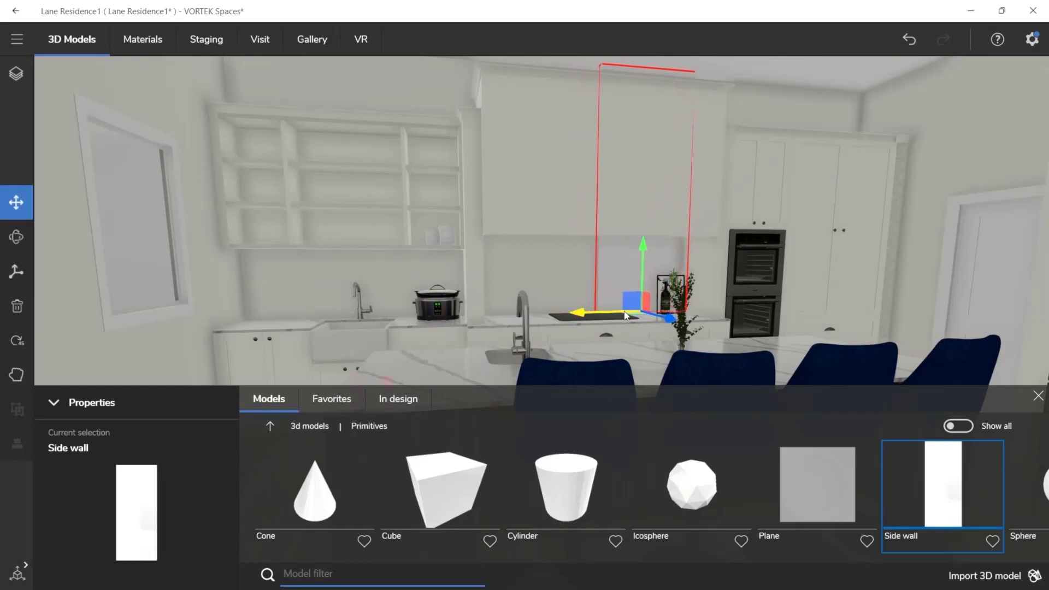
Scale the side wall down to backsplash height and stretch it across the back wall to behind the farmhouse sink
key(s)
drag(650, 79, 631, 231)
drag(597, 274, 254, 288)
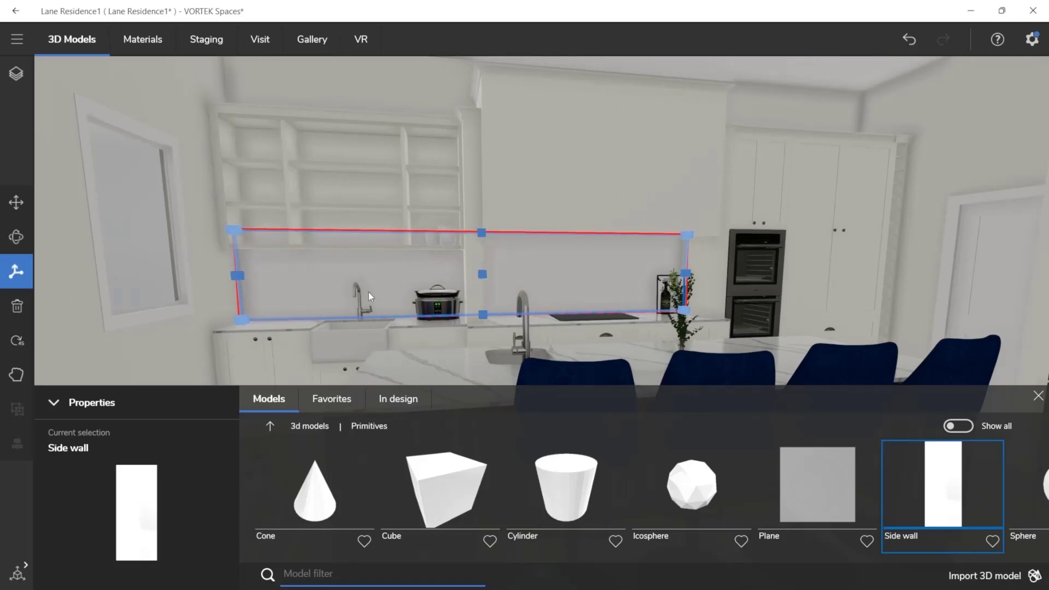
click(457, 285)
Move the stretched side wall panel back against the kitchen wall behind the slow cooker and cooktop
scroll(470, 274, up, 6)
right_drag(471, 274, 539, 283)
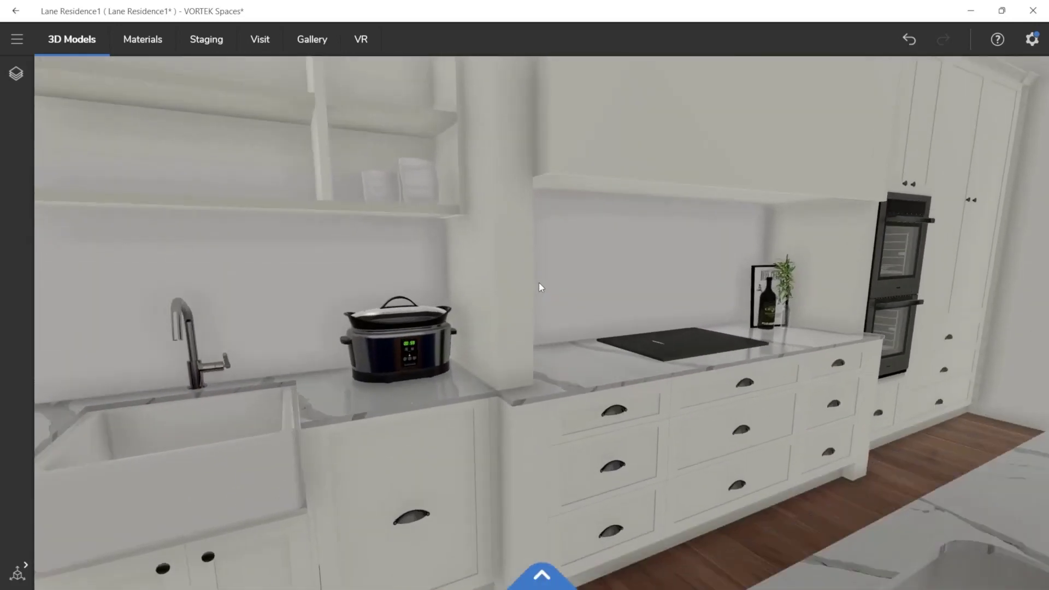
scroll(559, 279, up, 5)
scroll(559, 278, down, 5)
click(567, 281)
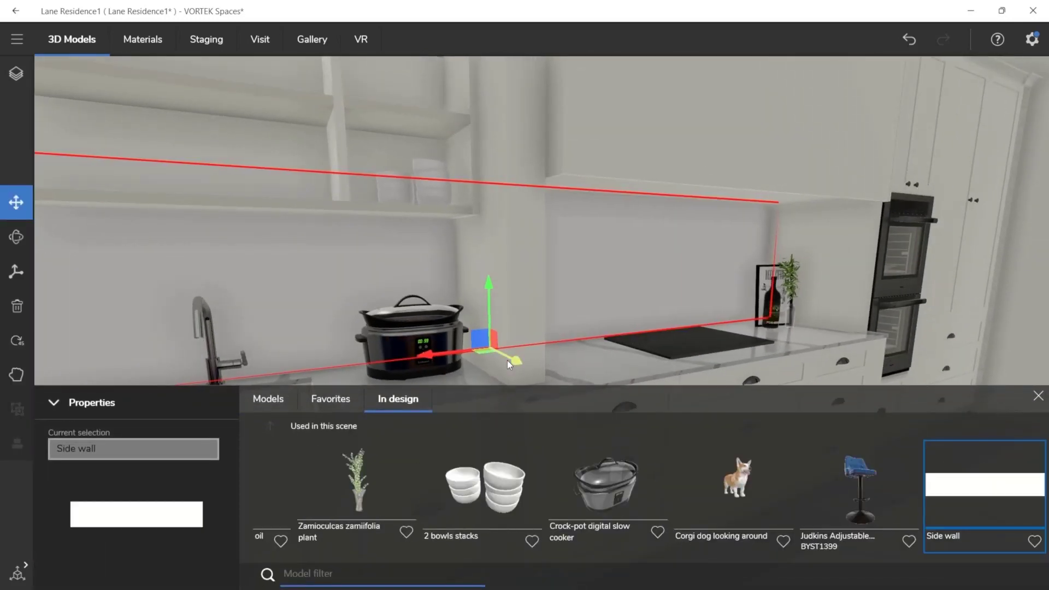
click(503, 275)
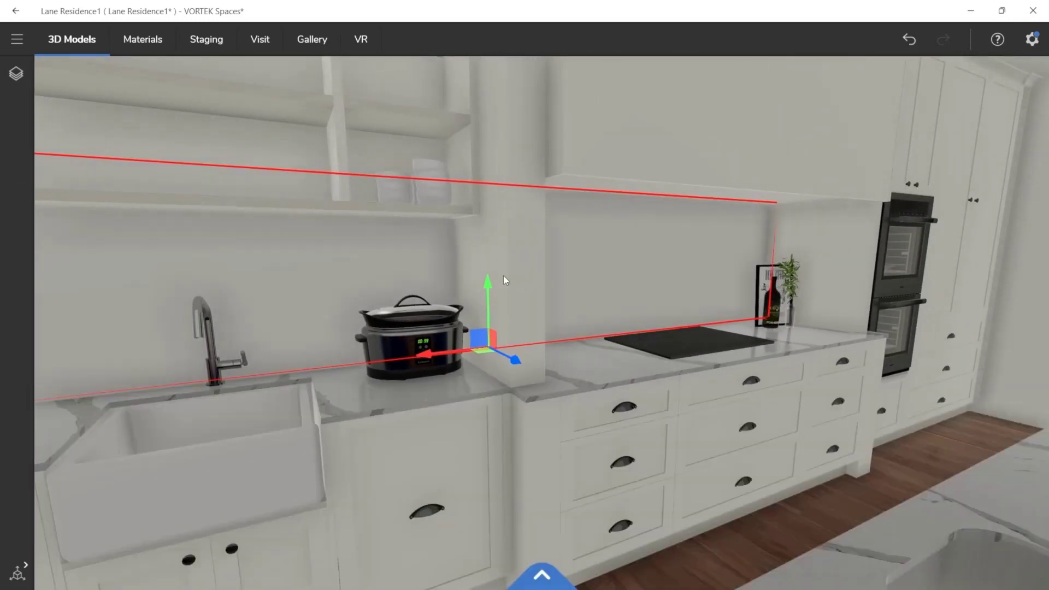
Select the side wall panel's own material at the backsplash, not the surrounding wall's material
click(139, 39)
click(697, 295)
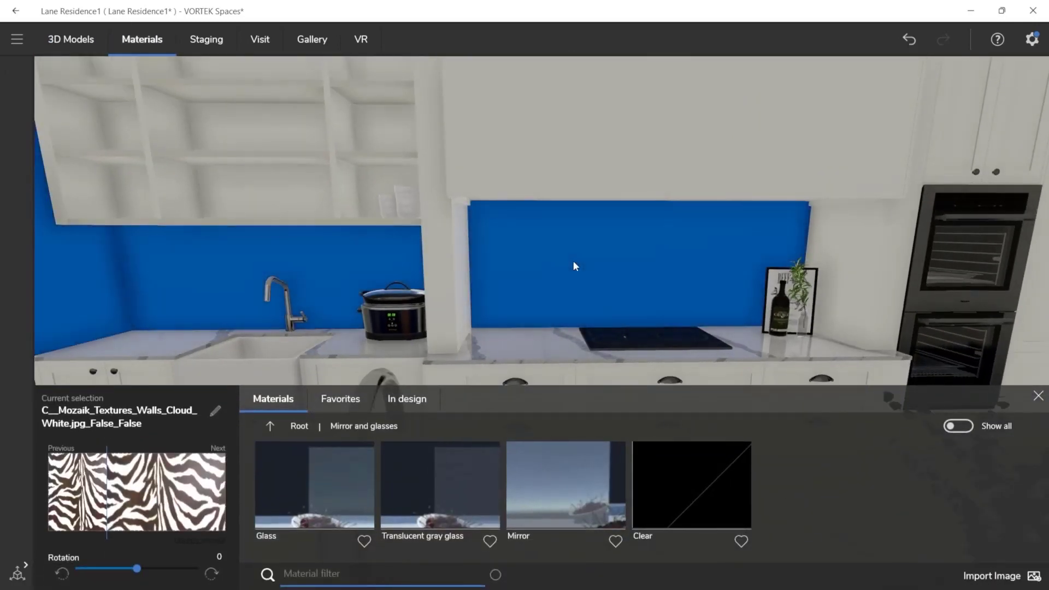
scroll(572, 260, down, 5)
click(571, 235)
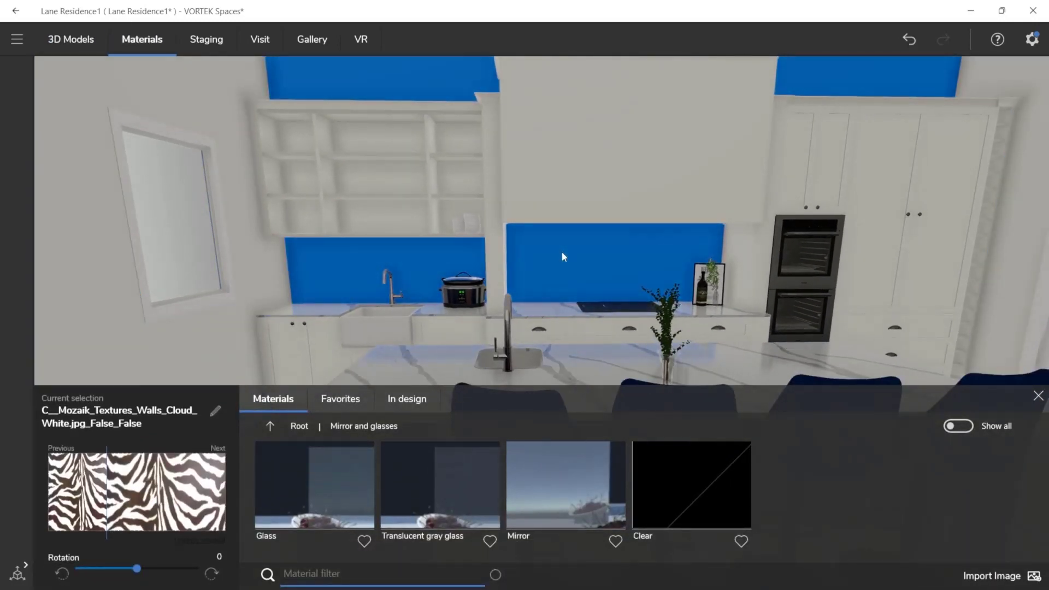
click(562, 252)
click(553, 256)
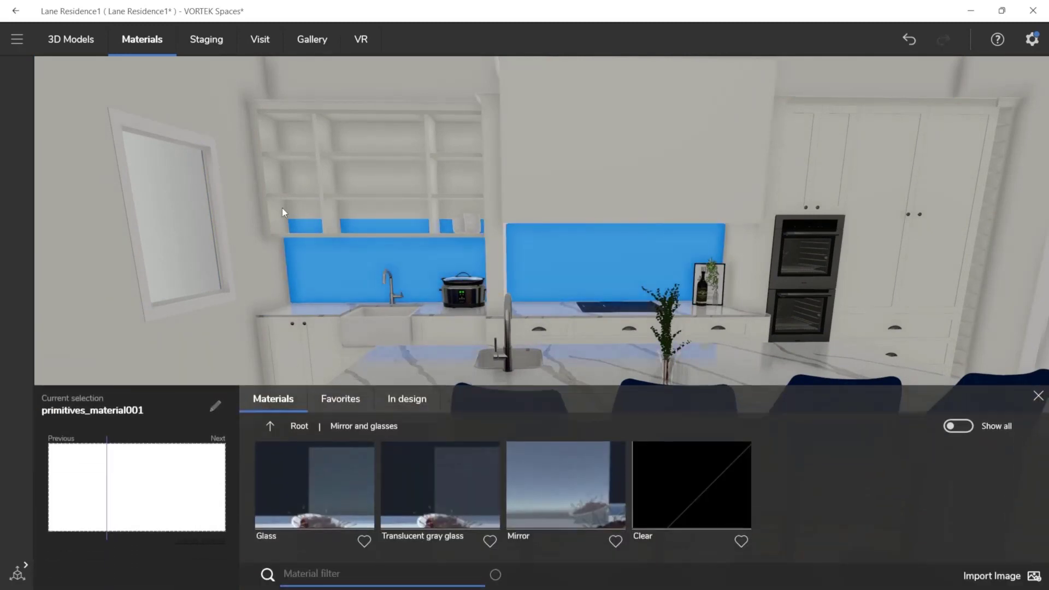
Open the Soligo material collection and filter its tiles by the blue colour 3554C0
click(300, 426)
scroll(648, 500, down, 6)
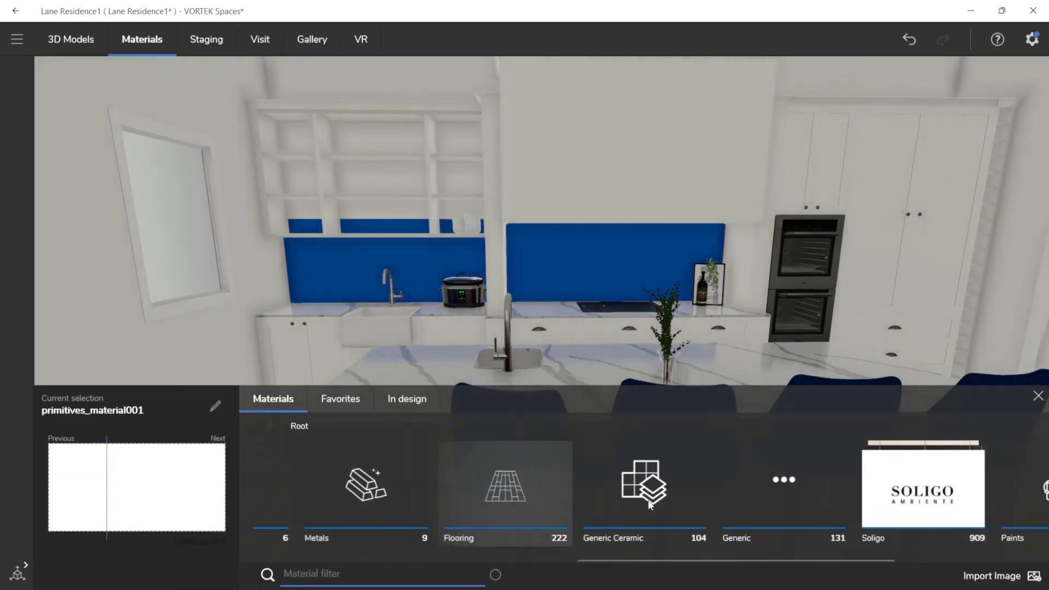
scroll(644, 498, down, 1)
click(758, 484)
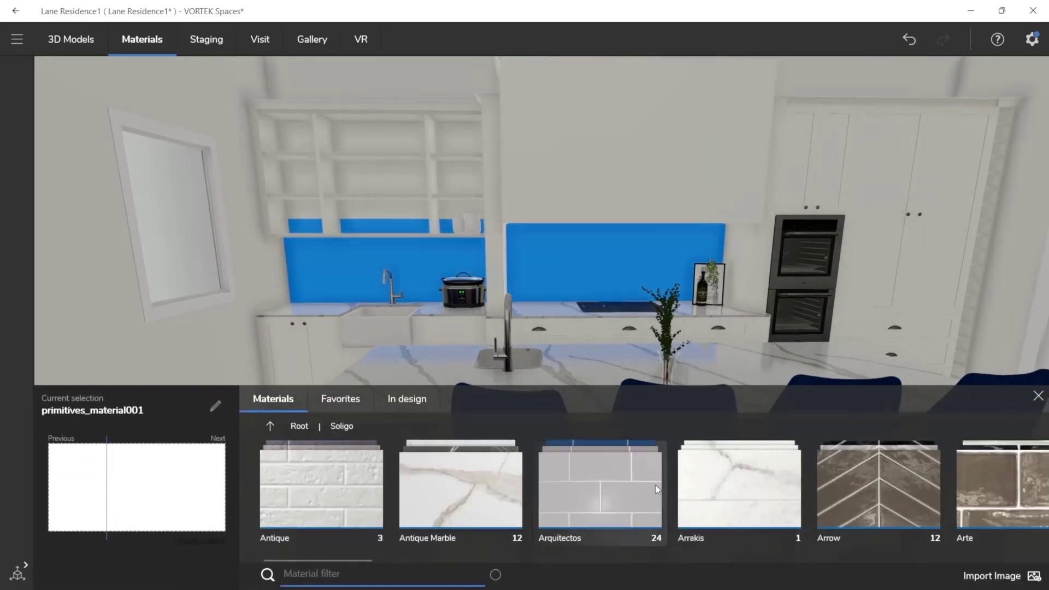
click(496, 575)
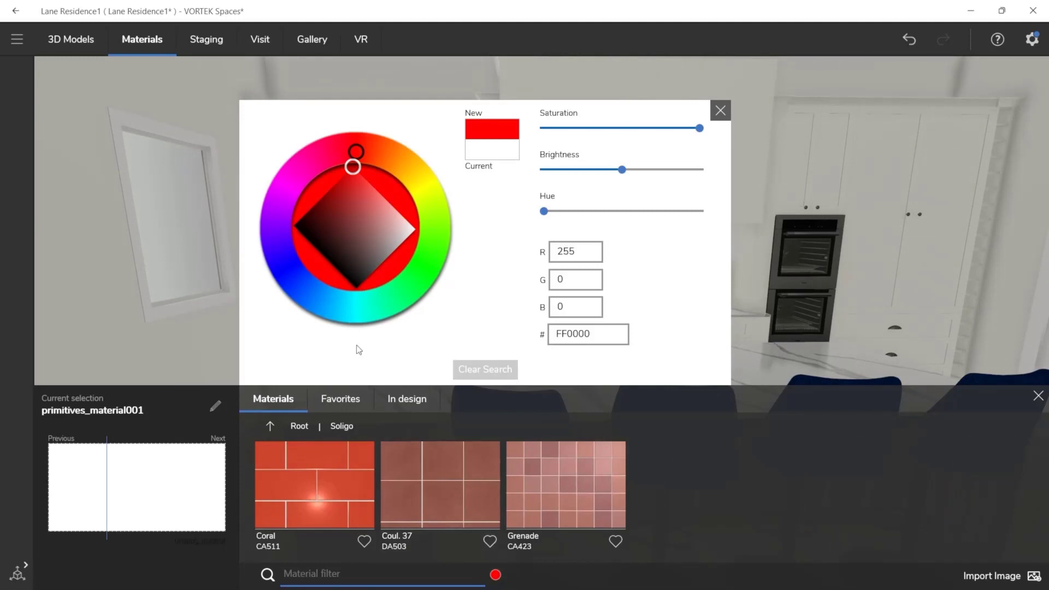
click(285, 255)
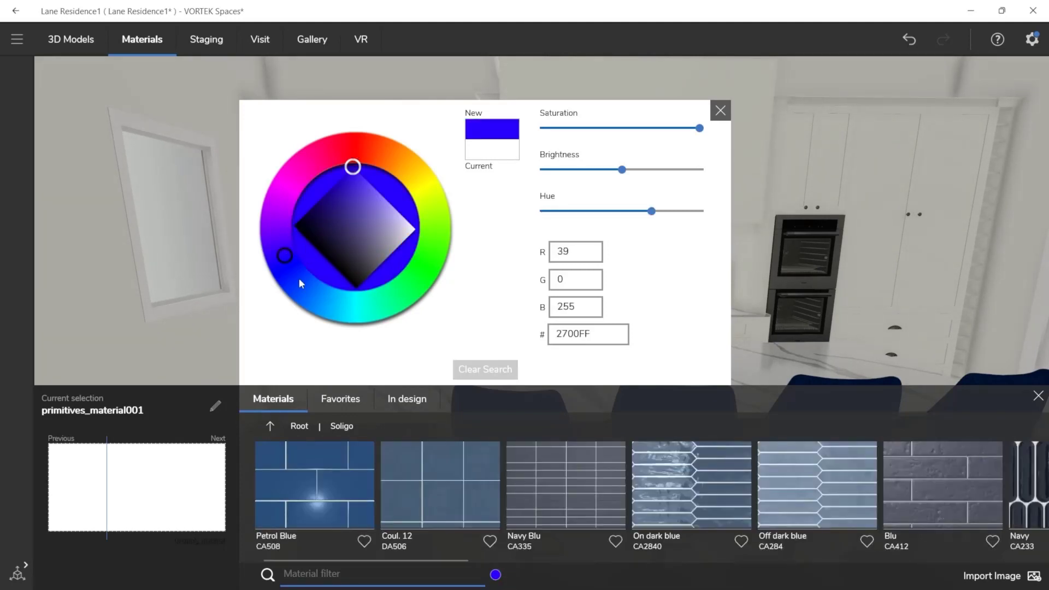
click(299, 281)
click(356, 197)
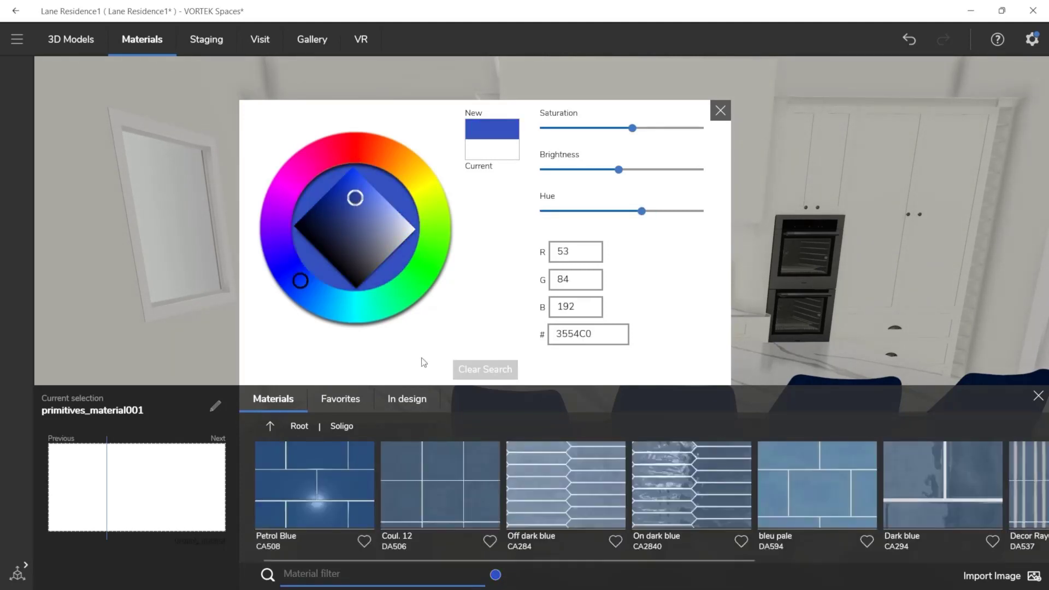
Apply the Soligo Dark blue tile (CA294) to the backsplash panel
scroll(513, 454, down, 5)
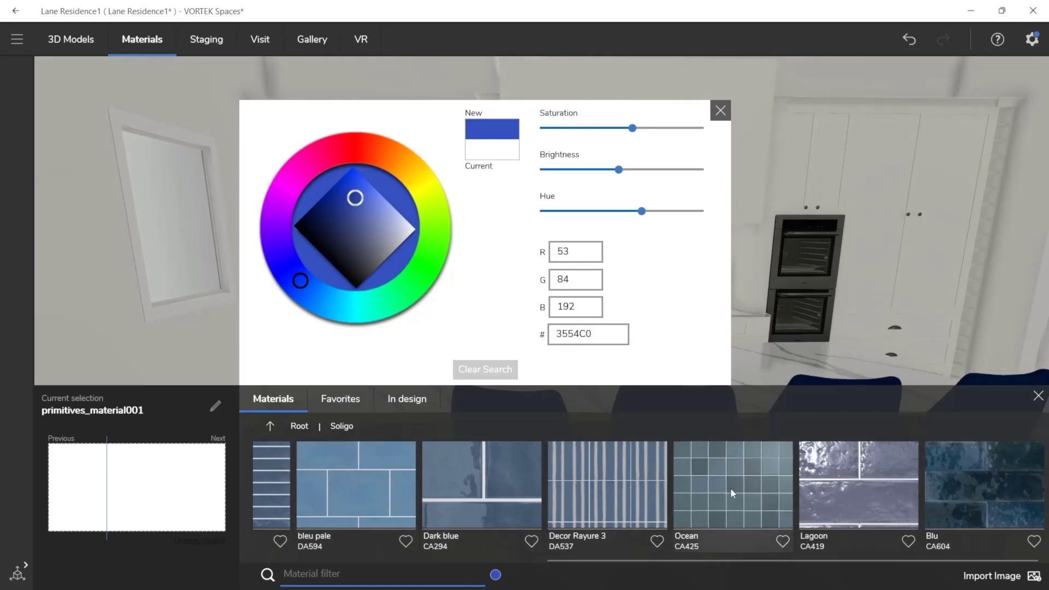
click(731, 493)
click(480, 494)
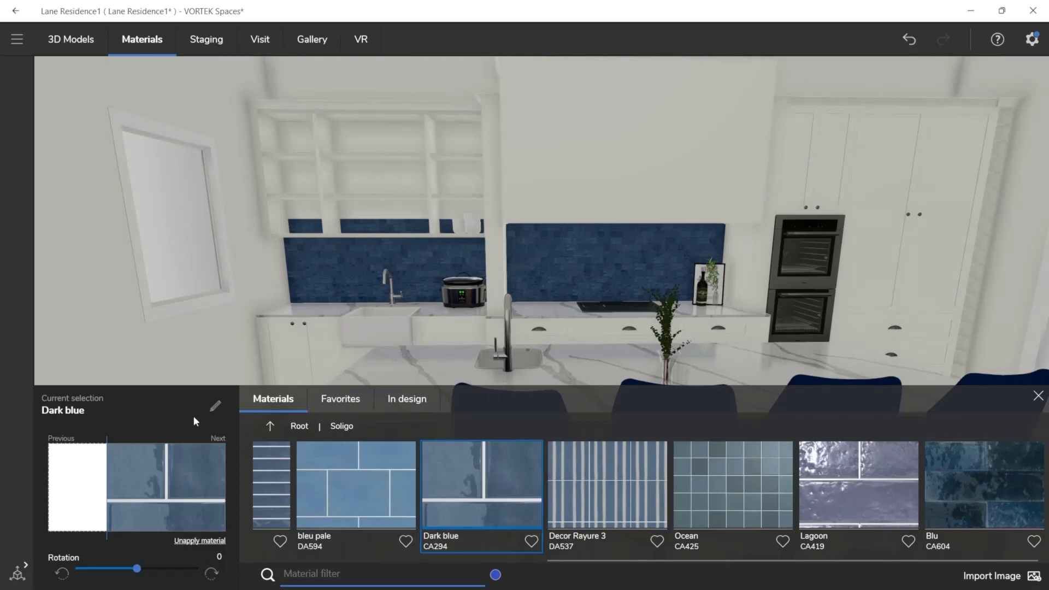
Edit the Dark blue backsplash tile's grout colour and set it to MAPEI 103 Cobblestone
click(216, 405)
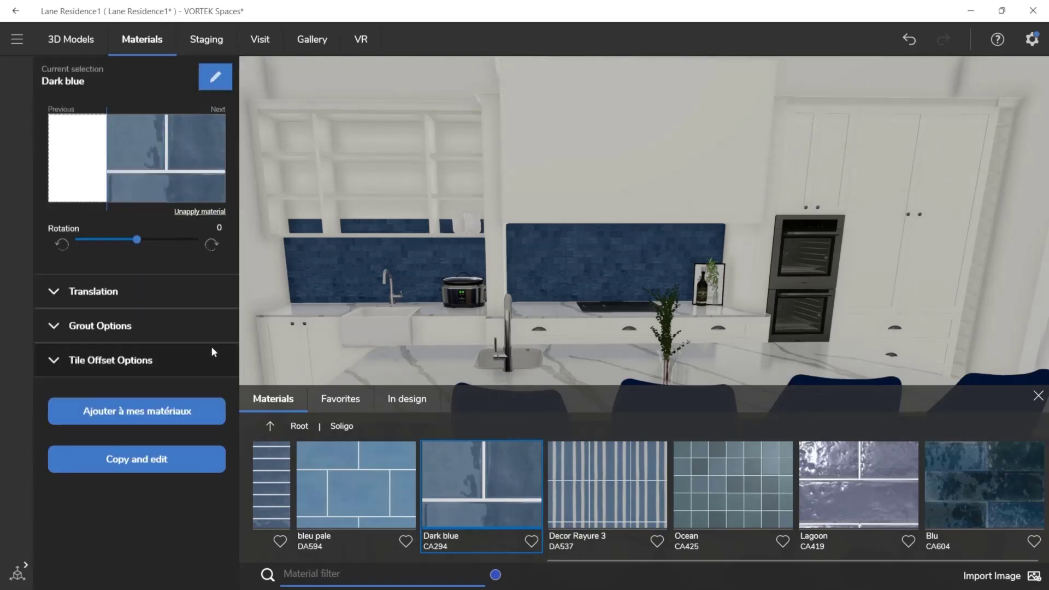
click(116, 328)
click(166, 438)
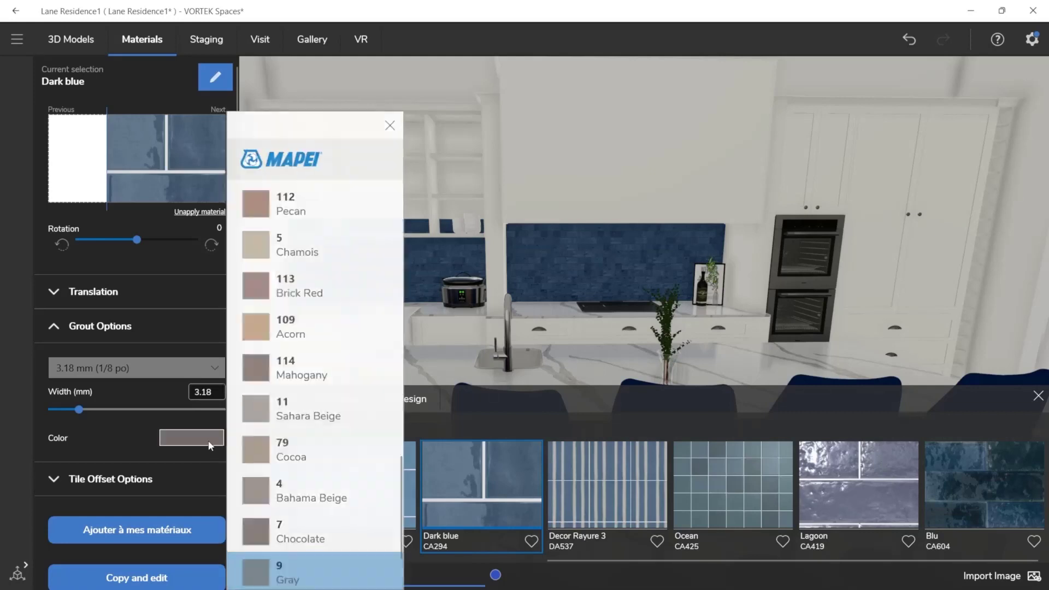
scroll(266, 349, up, 10)
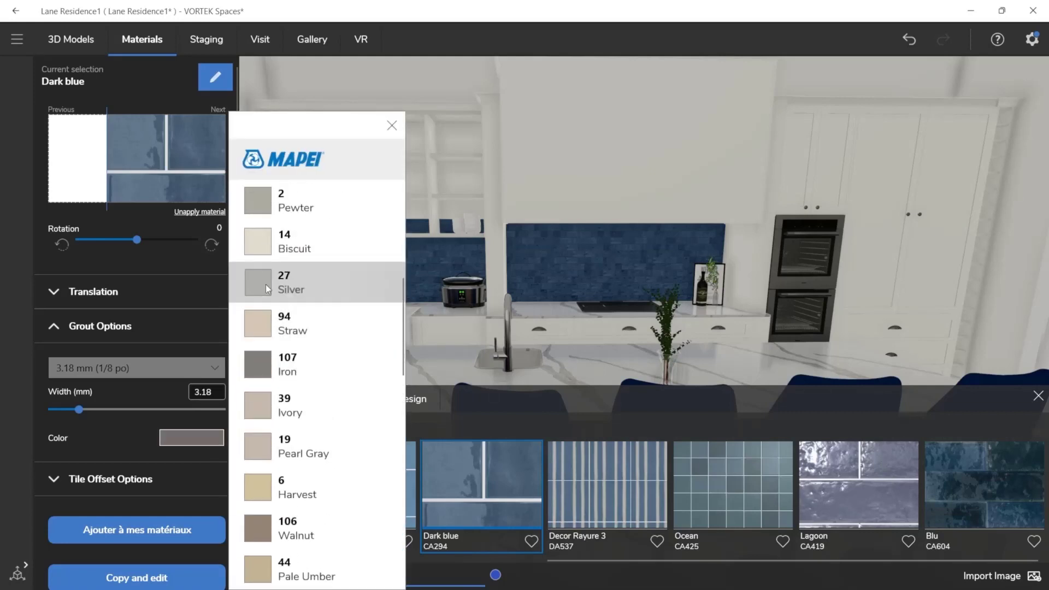
click(267, 290)
scroll(267, 280, up, 5)
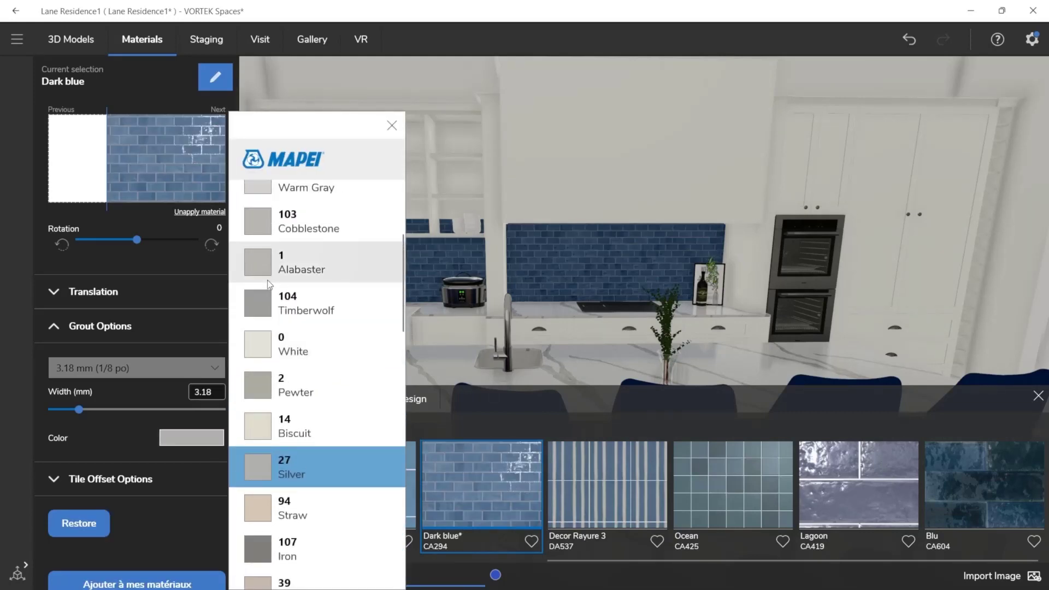
click(269, 234)
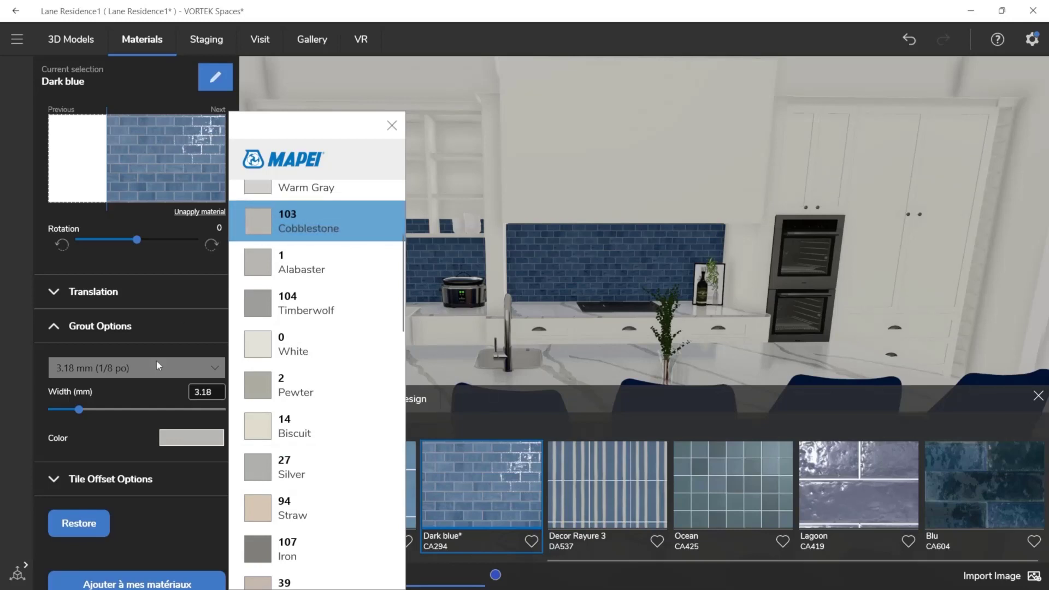
Set the backsplash tile's offset layout to the herringbone pattern
click(98, 470)
click(97, 479)
scroll(106, 479, down, 3)
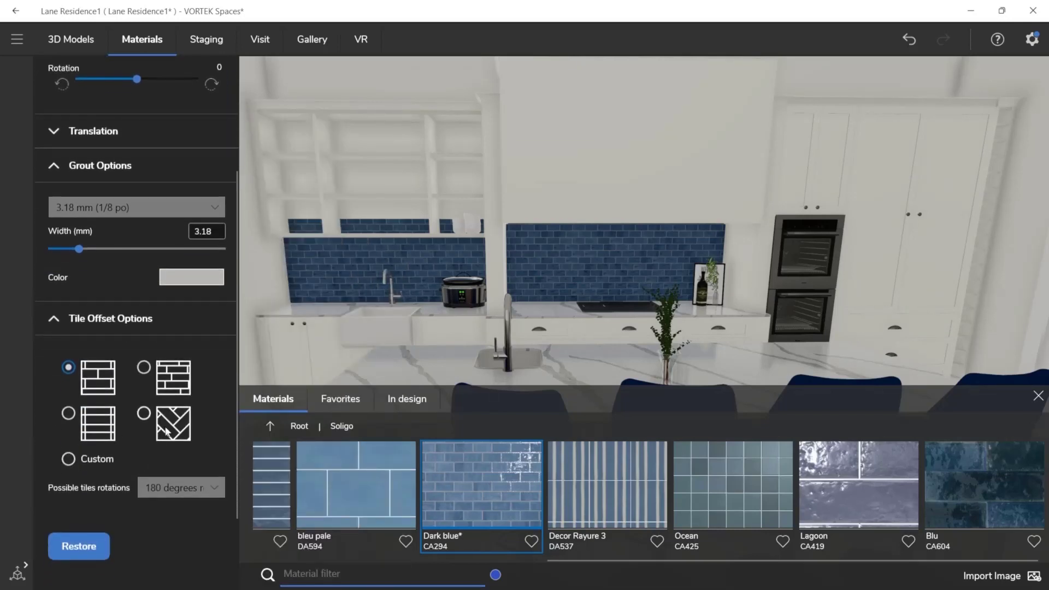
click(144, 414)
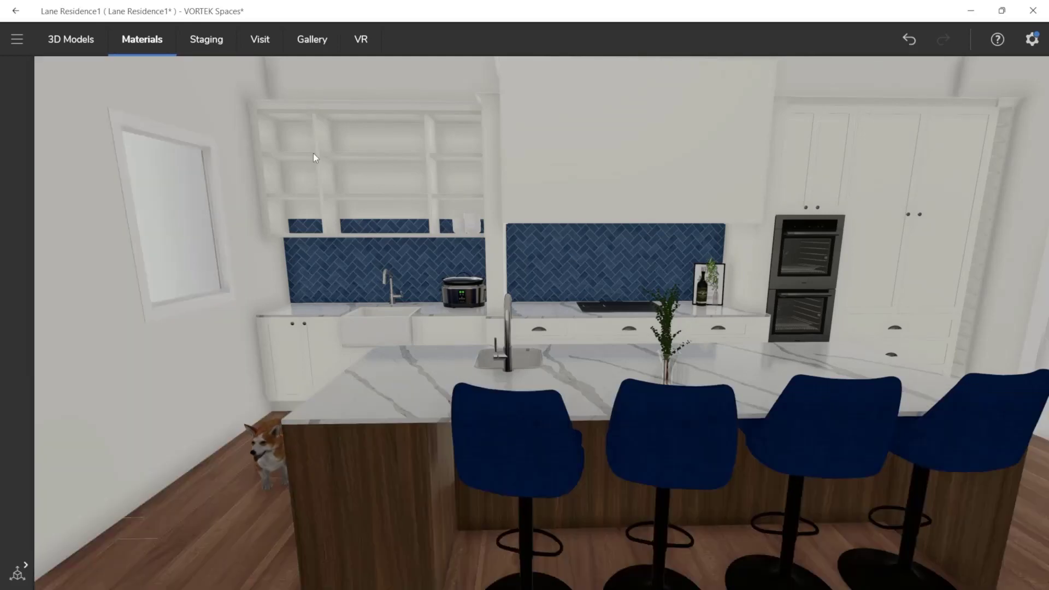
Nudge the tiled side wall panel slightly back toward the kitchen wall and deselect it
click(86, 40)
scroll(511, 261, up, 3)
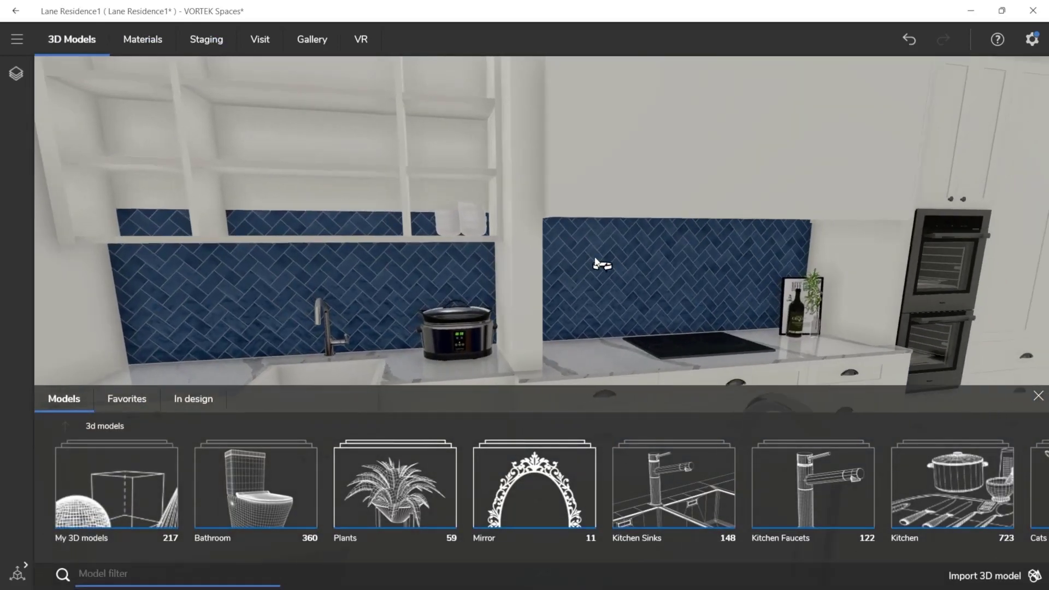
click(589, 296)
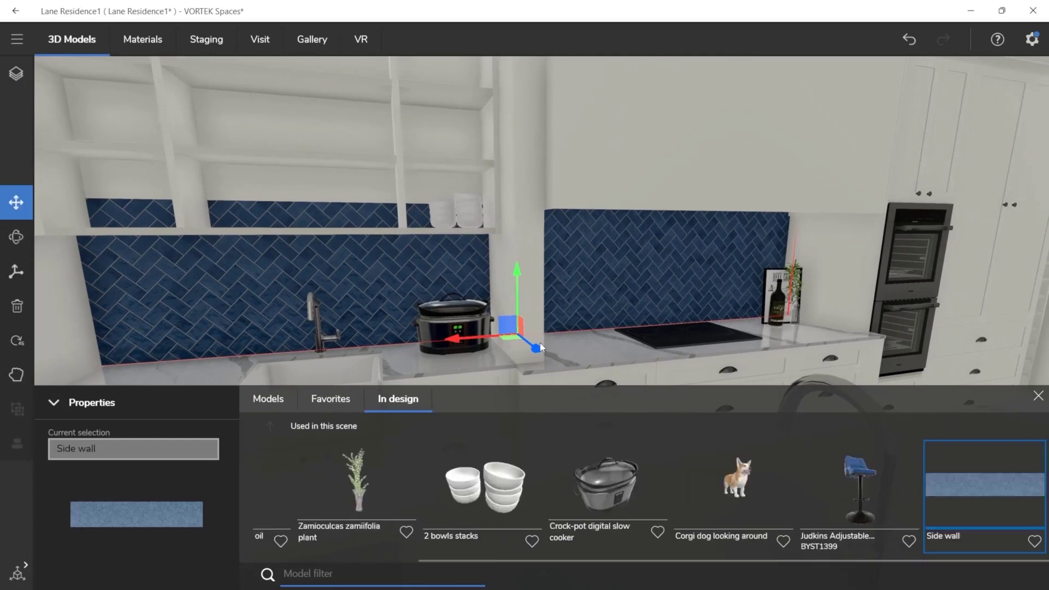
drag(538, 347, 537, 347)
key(Escape)
Switch to staging the kitchen, open the ambient light settings and turn the ambient light off
drag(628, 307, 568, 301)
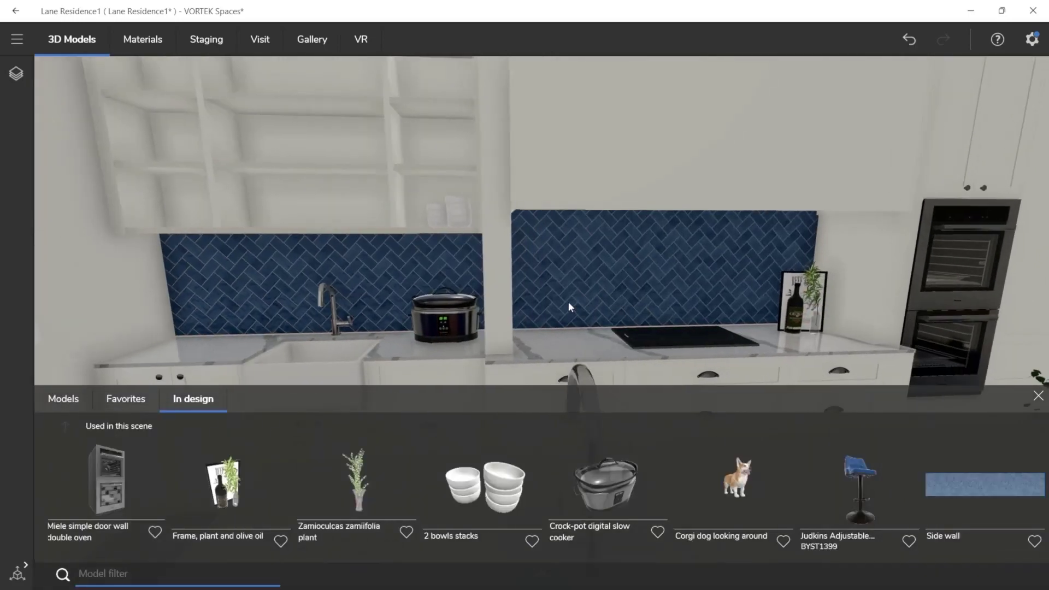
scroll(568, 301, down, 8)
drag(628, 289, 654, 332)
scroll(431, 264, down, 2)
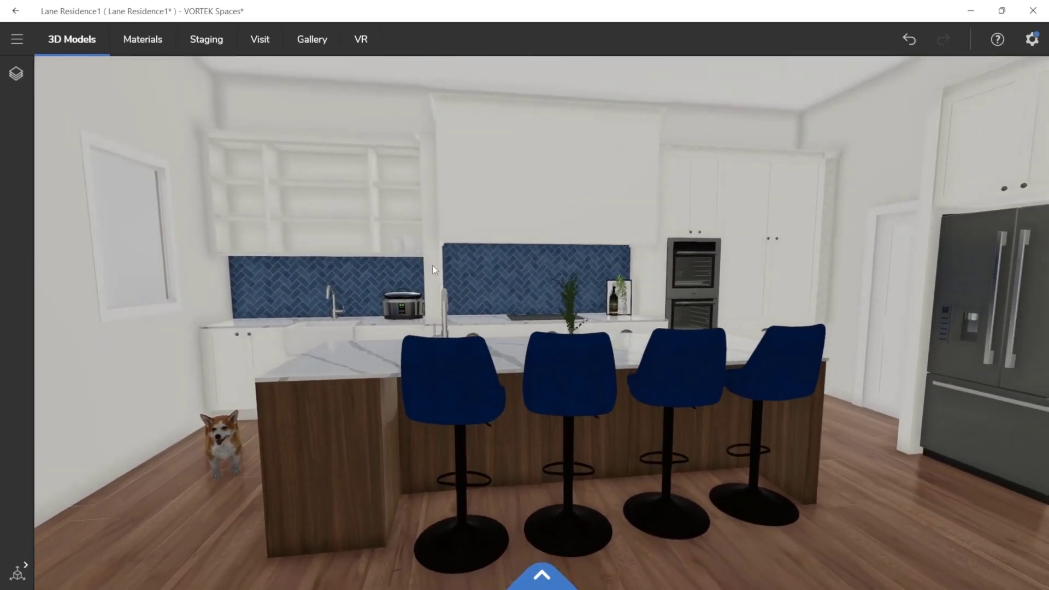
drag(432, 264, 512, 282)
click(208, 39)
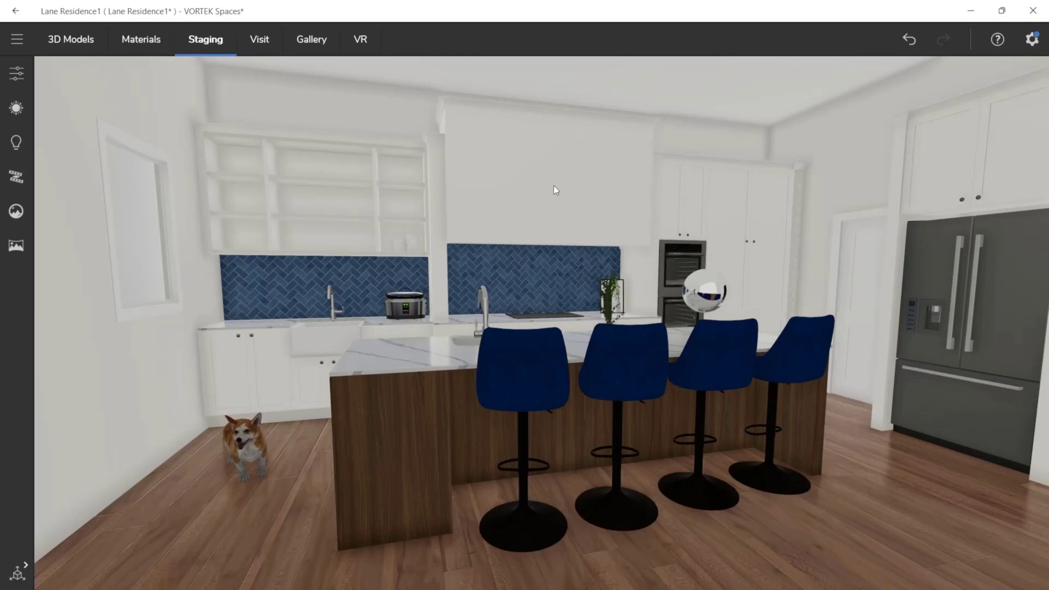
drag(579, 351, 696, 339)
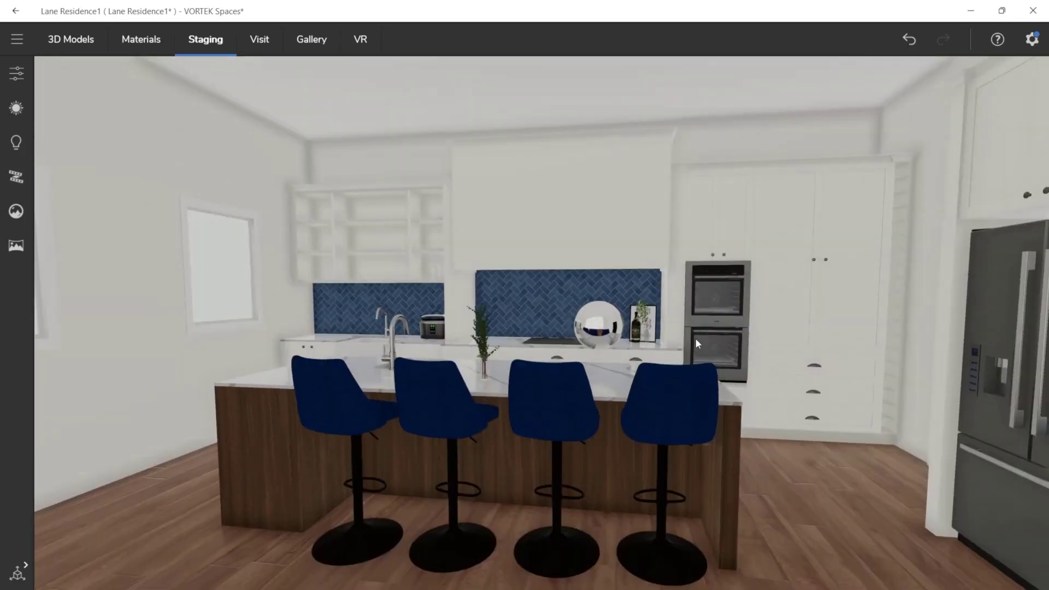
click(22, 73)
click(9, 107)
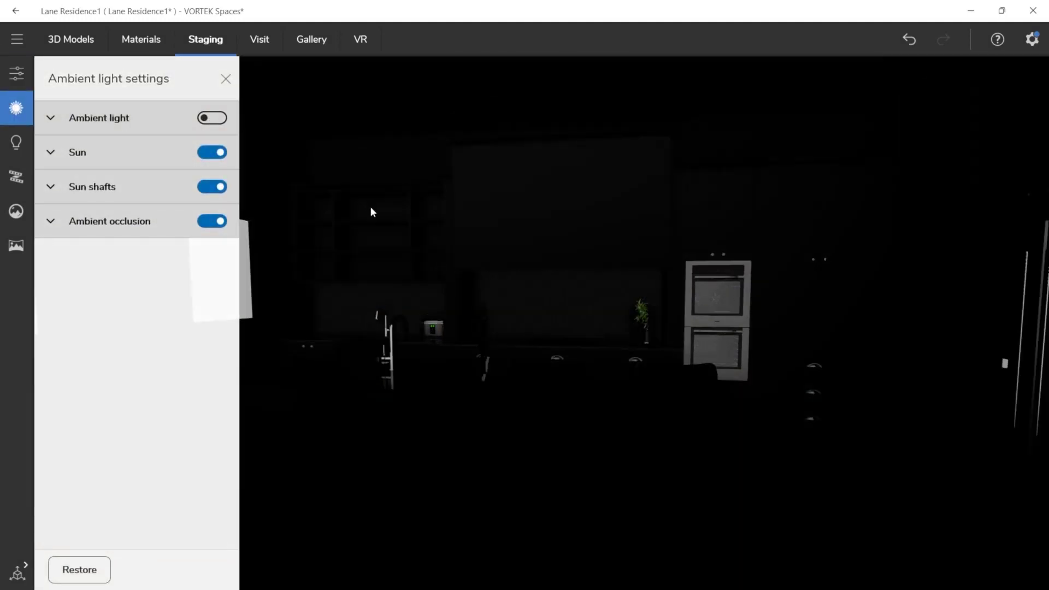
Turn the ambient light back on, set its intensity to 0.25 and close the ambient light settings
drag(340, 288, 917, 251)
drag(508, 243, 551, 252)
drag(731, 274, 555, 255)
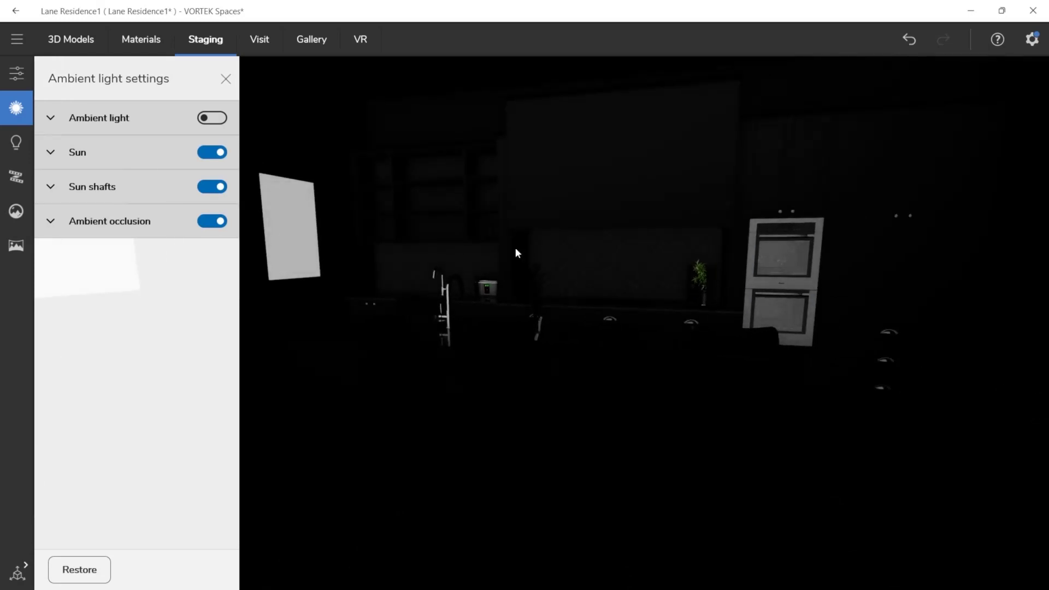
click(213, 118)
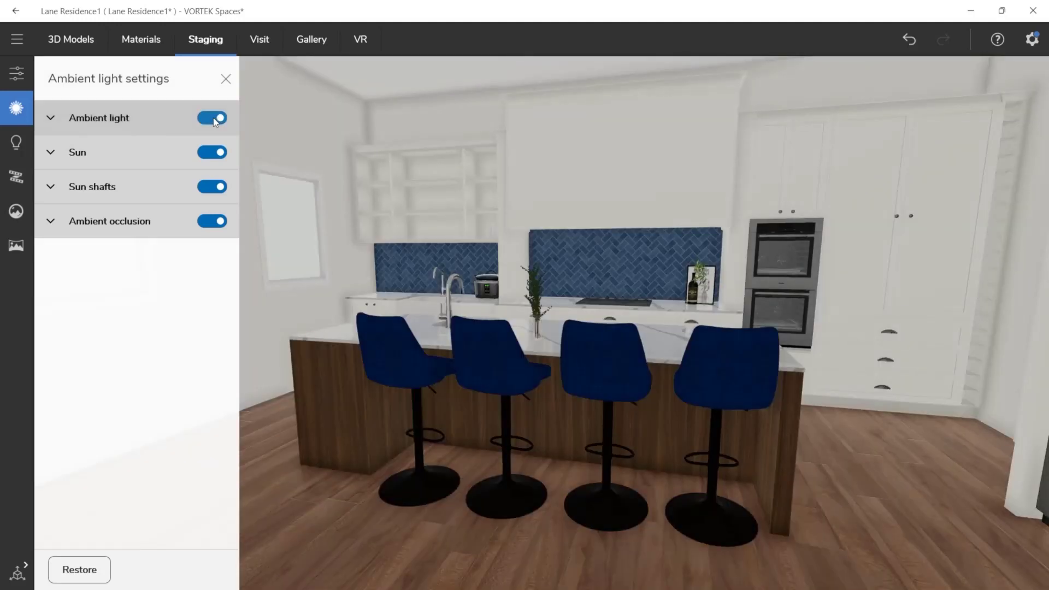
click(156, 117)
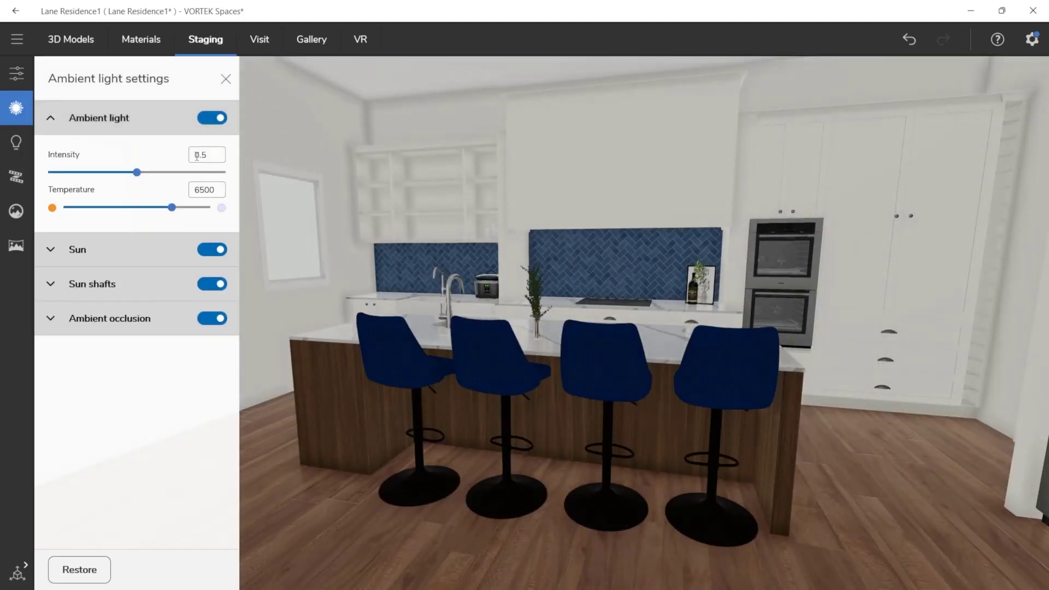
scroll(196, 156, down, 20)
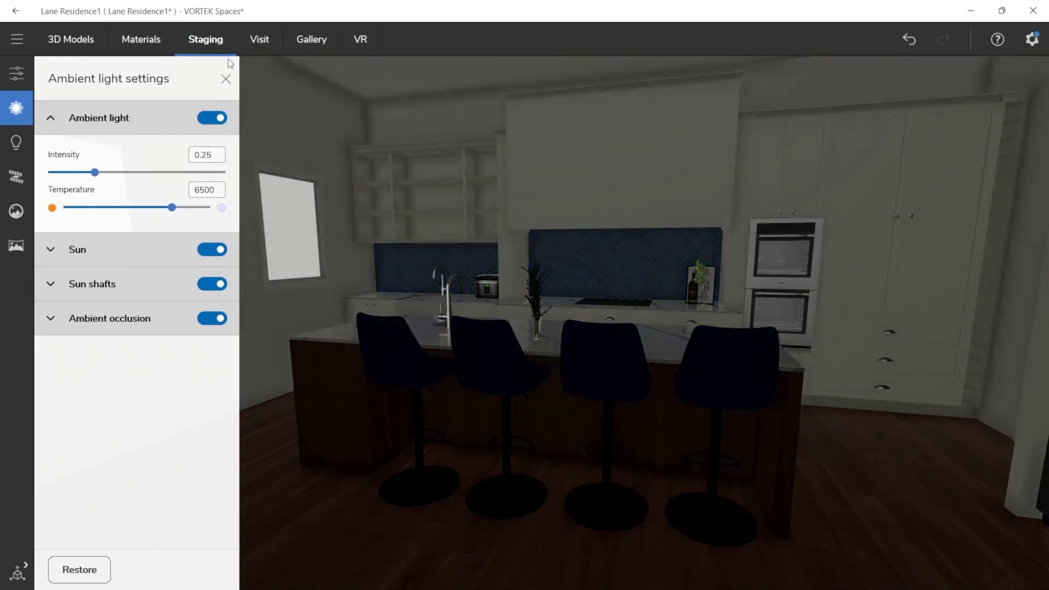
click(225, 79)
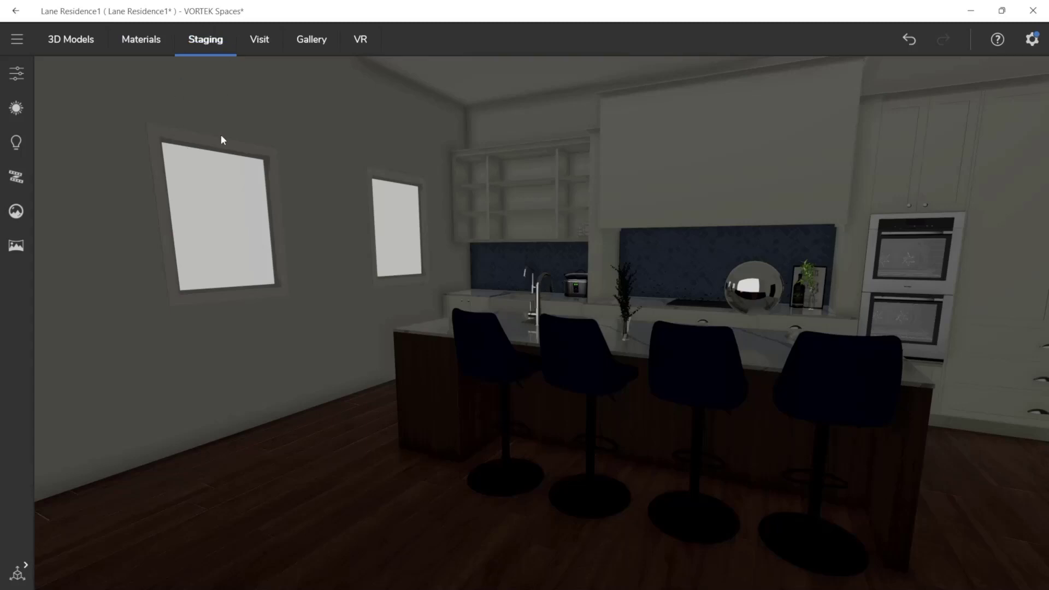
Place a new light on the ceiling between the windows and the kitchen island
key(l)
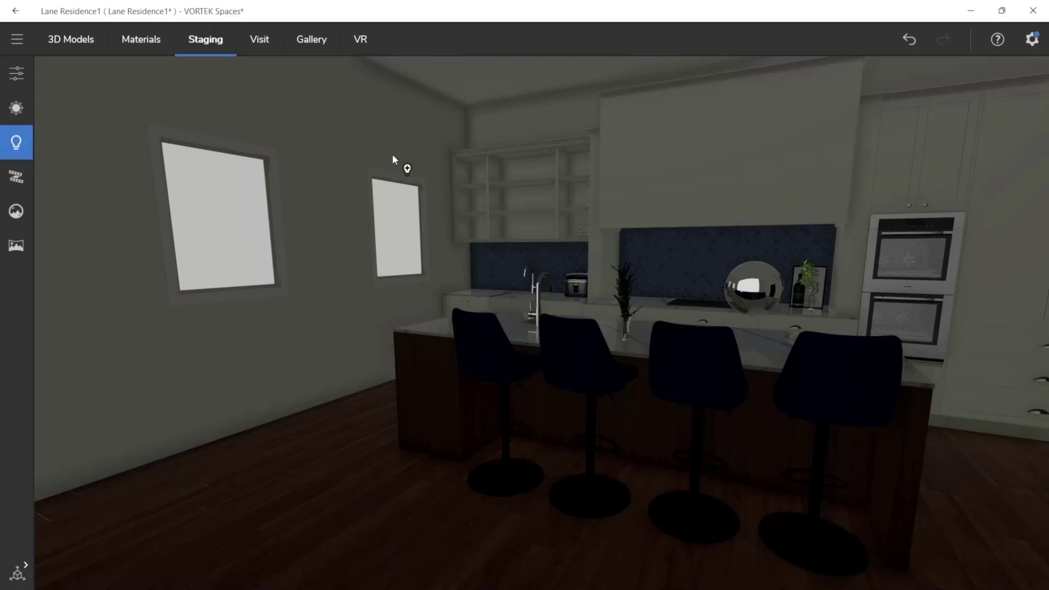
drag(394, 153, 291, 247)
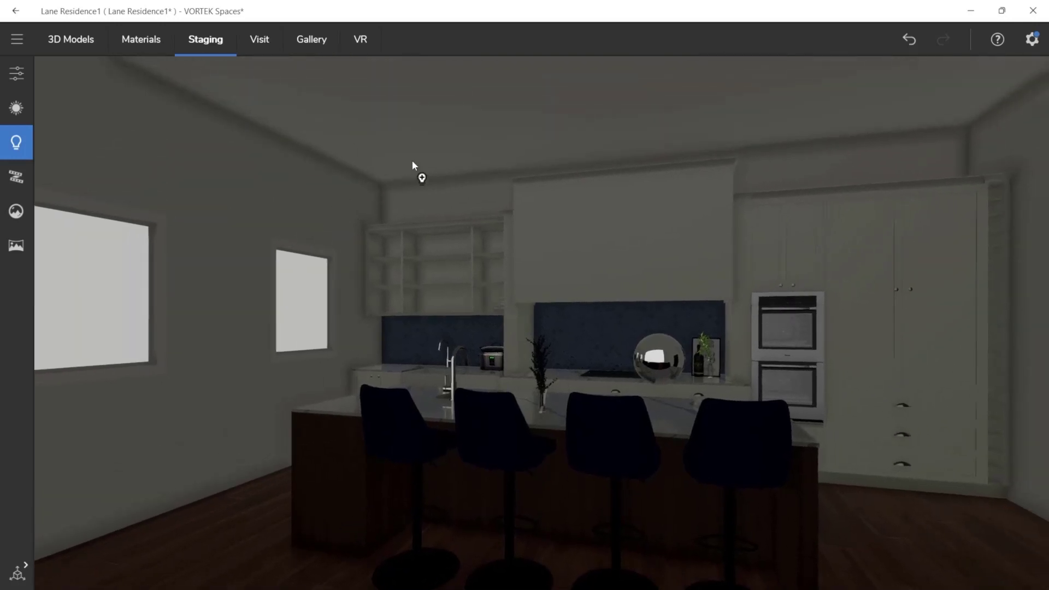
click(432, 128)
drag(433, 229, 496, 239)
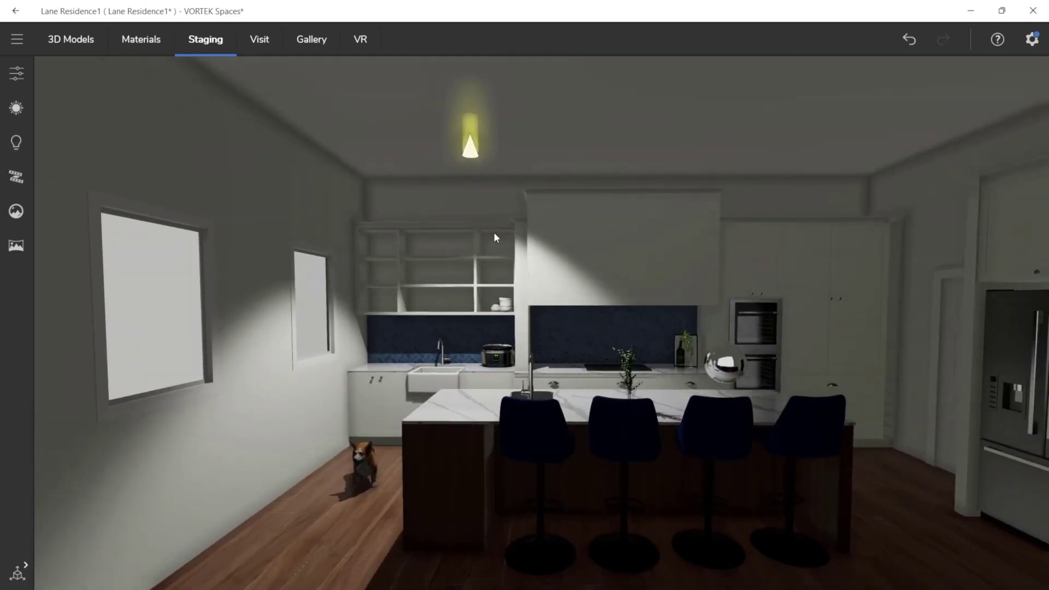
Set the ceiling light's intensity to 1.28, range to 6.99 and angle to 114, and change its type to Point
click(476, 158)
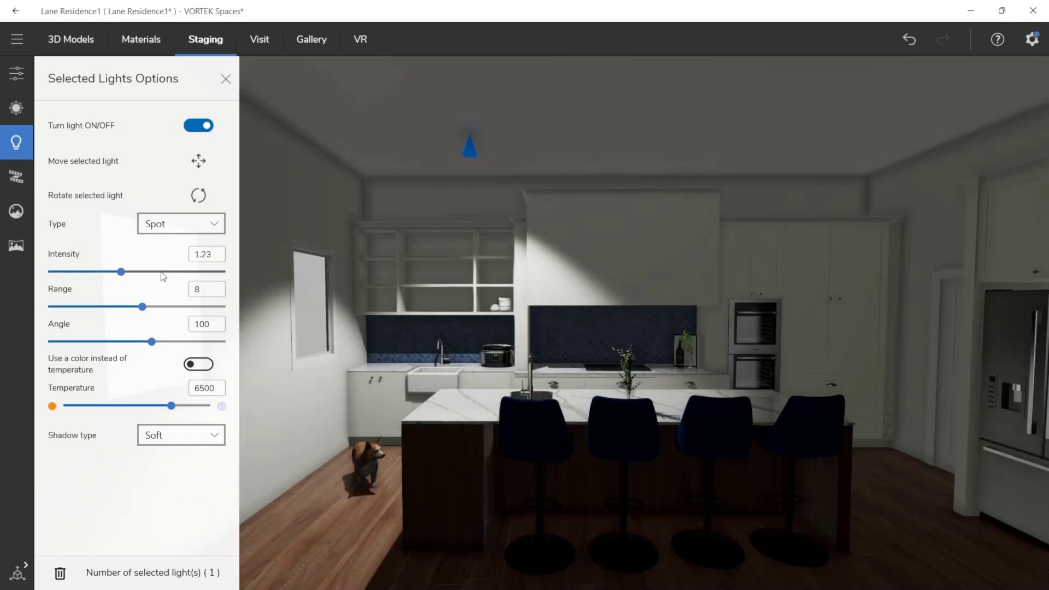
mouse_move(127, 272)
mouse_down()
mouse_move(218, 272)
mouse_move(131, 271)
mouse_up()
mouse_move(145, 307)
mouse_down()
mouse_move(91, 306)
mouse_move(133, 306)
mouse_up()
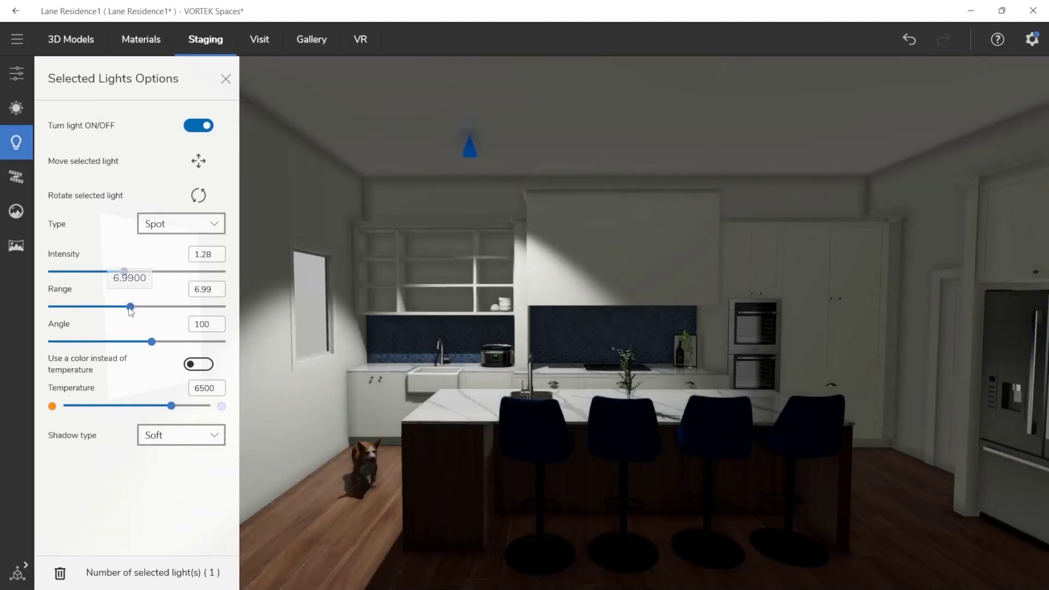
mouse_move(152, 342)
mouse_down()
mouse_move(218, 342)
mouse_move(134, 342)
mouse_move(182, 342)
mouse_move(166, 341)
mouse_up()
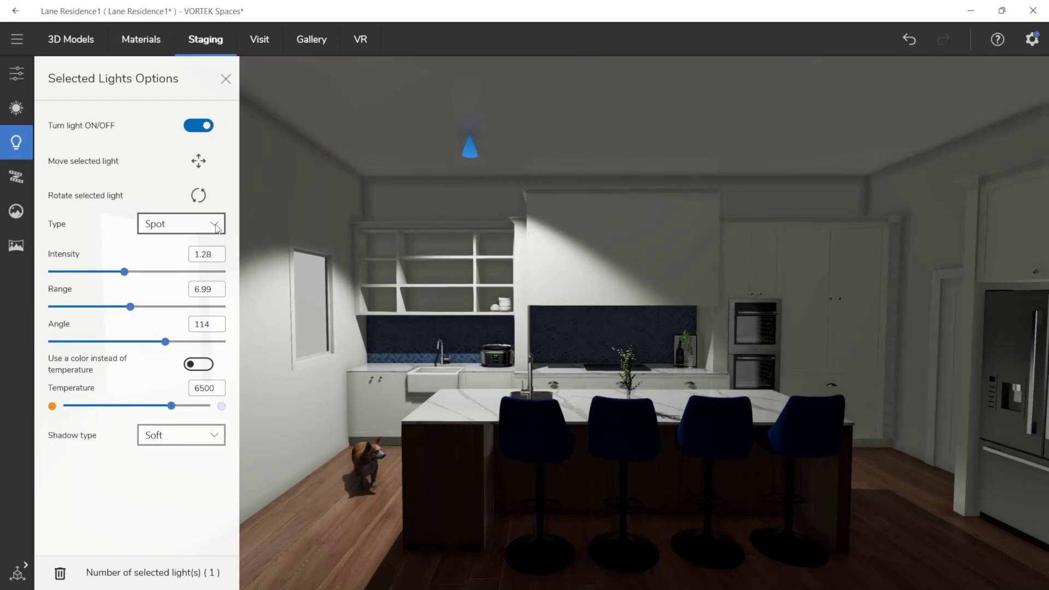
click(216, 225)
click(179, 205)
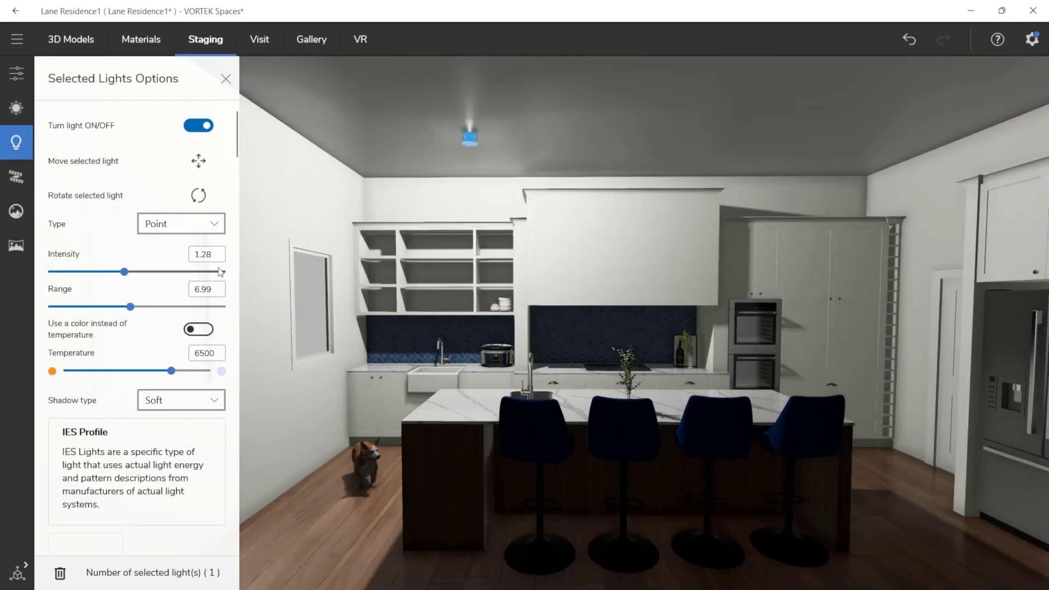
Move the ceiling point light over the kitchen island and set its intensity to 0.74
click(199, 160)
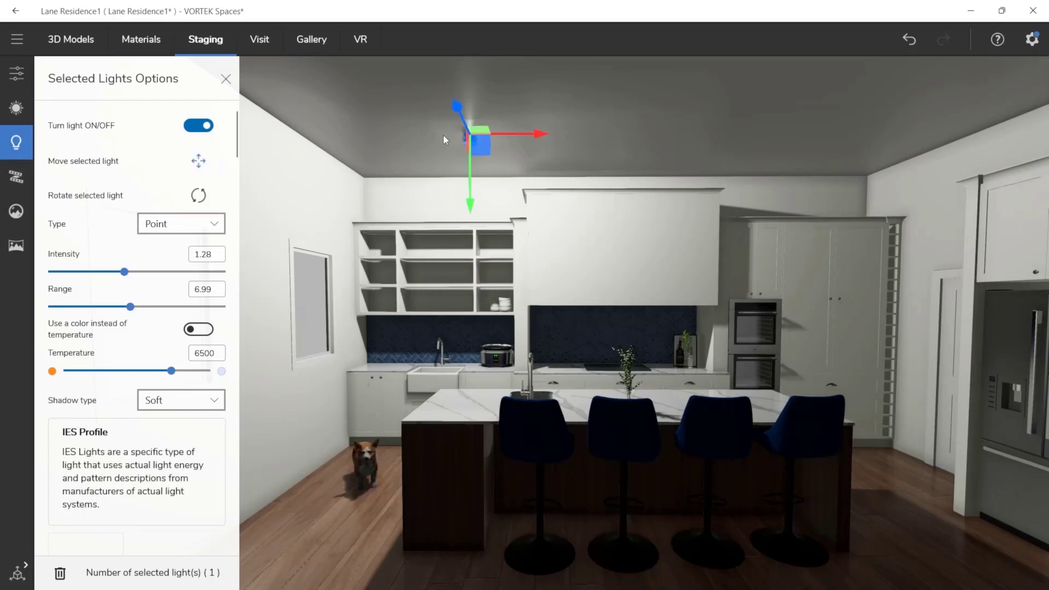
drag(488, 135, 649, 82)
drag(620, 113, 628, 169)
drag(124, 273, 94, 272)
Switch off the ceiling point light and place a new light at the upper edge of each of the two windows
click(207, 131)
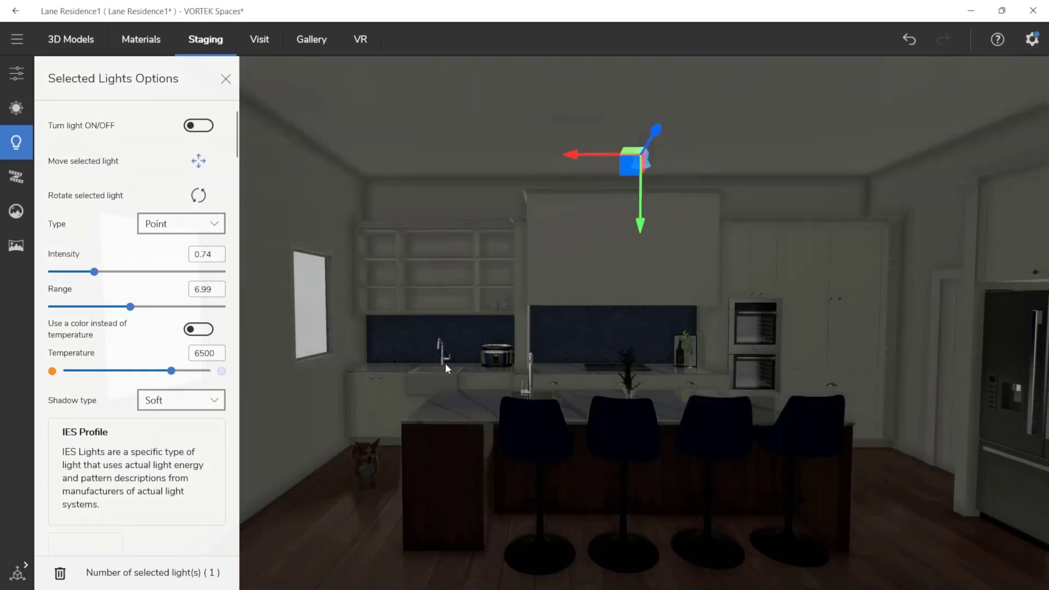
drag(444, 363, 841, 312)
scroll(749, 305, down, 3)
drag(732, 302, 465, 337)
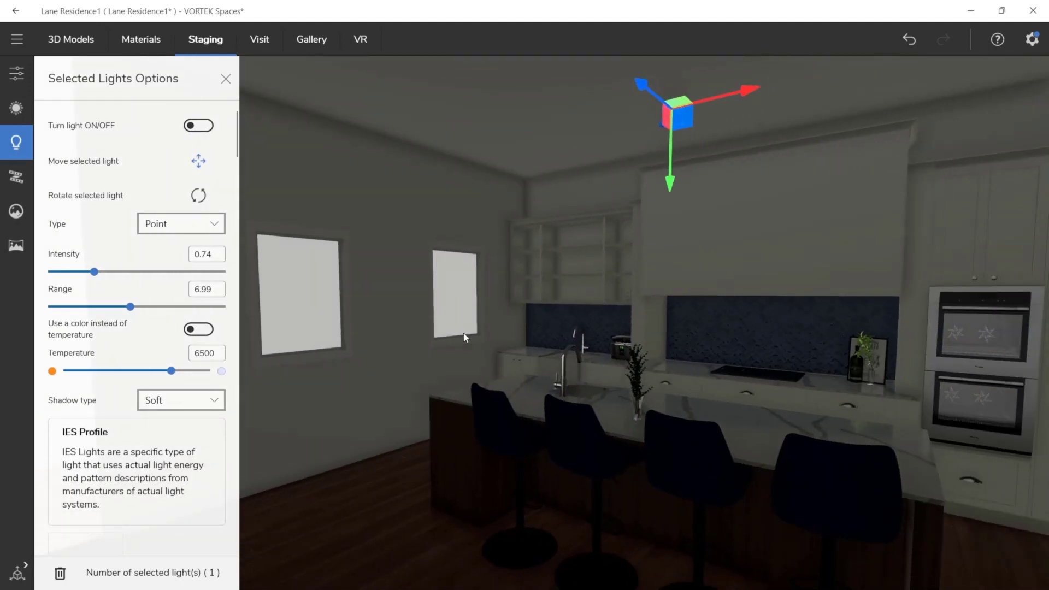
click(300, 236)
click(460, 252)
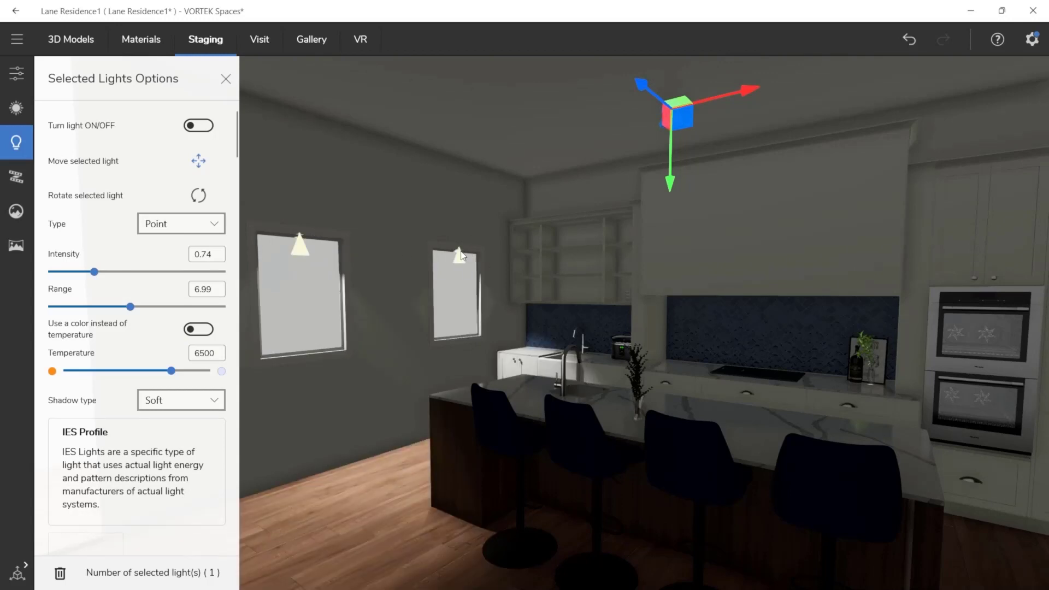
Rotate both window lights together to aim into the kitchen and change their type to Point
double_click(301, 252)
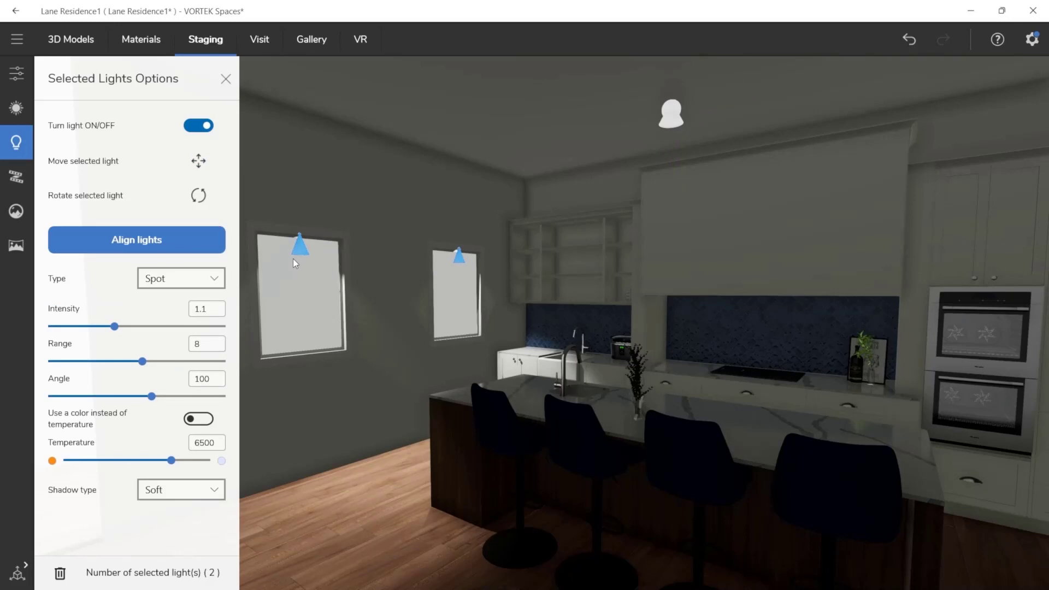
click(209, 206)
drag(499, 286, 519, 130)
click(178, 281)
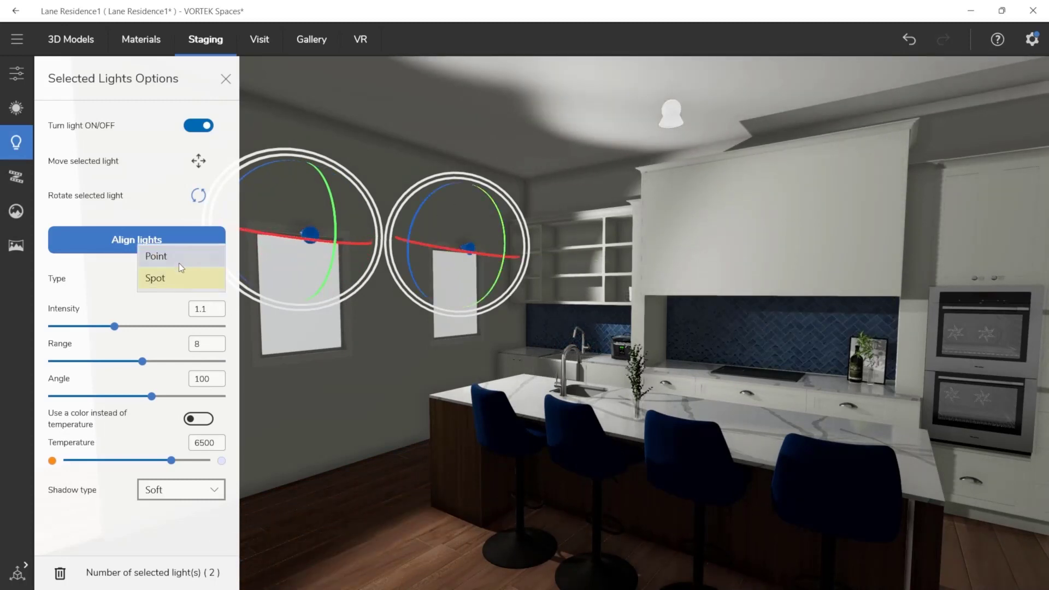
click(178, 263)
Apply the IES profile 4 2Lamp Industrial to the two window lights
scroll(111, 434, down, 1)
scroll(123, 461, down, 10)
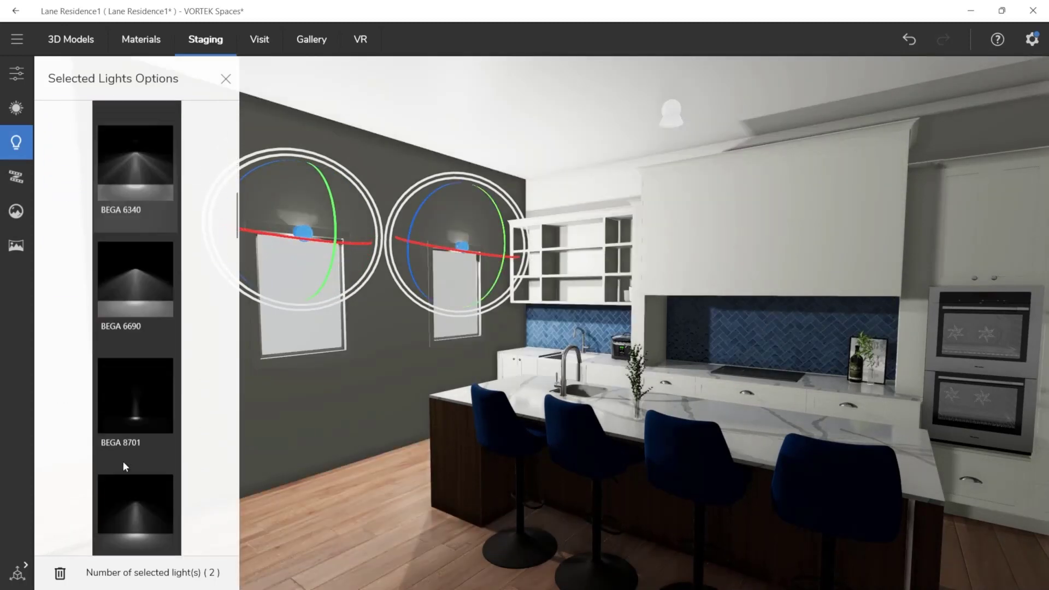
scroll(123, 459, up, 6)
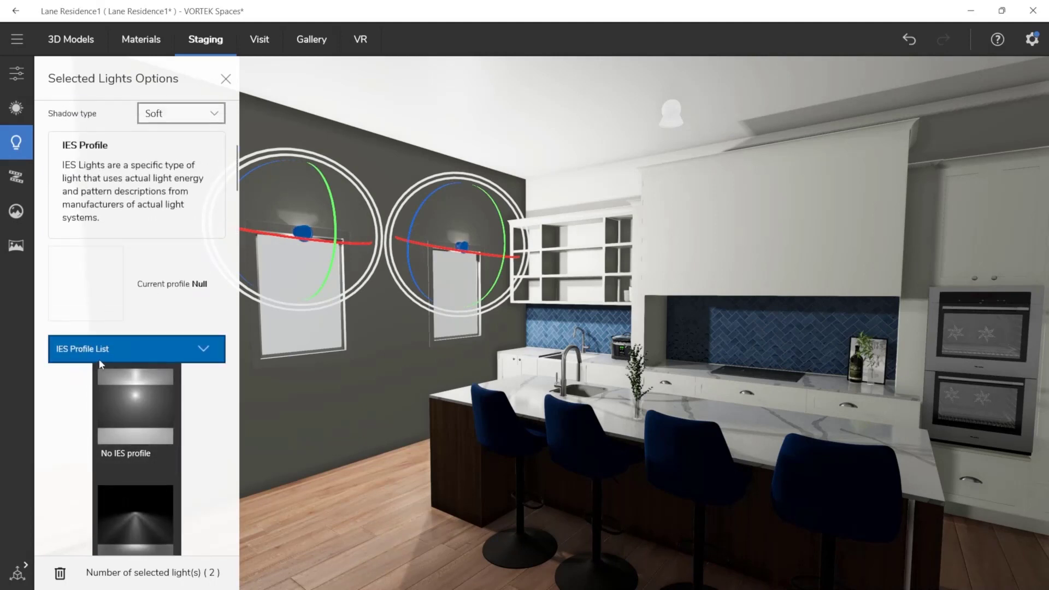
scroll(99, 360, down, 15)
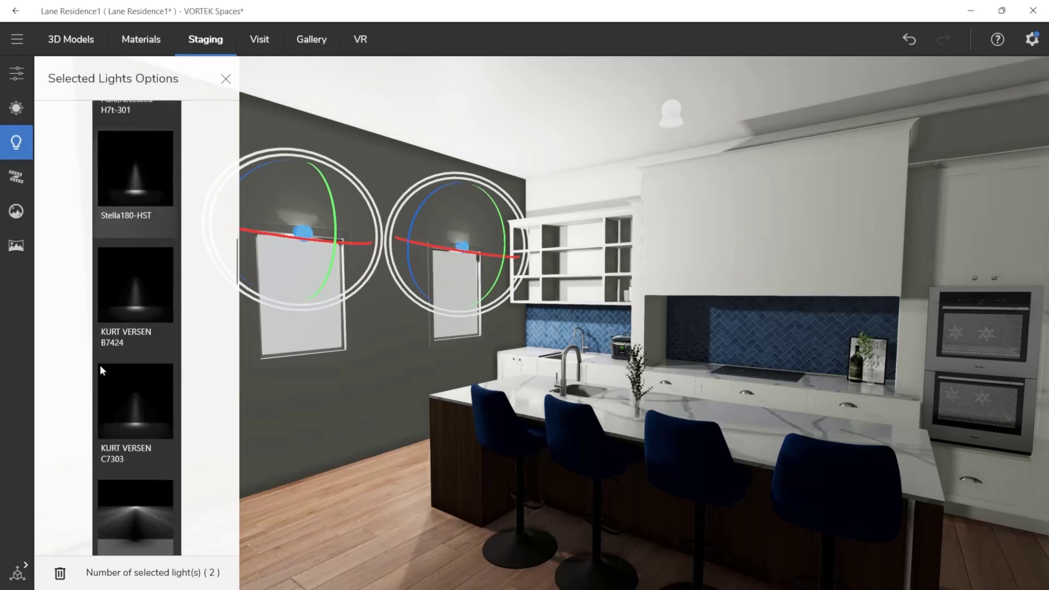
scroll(100, 365, down, 12)
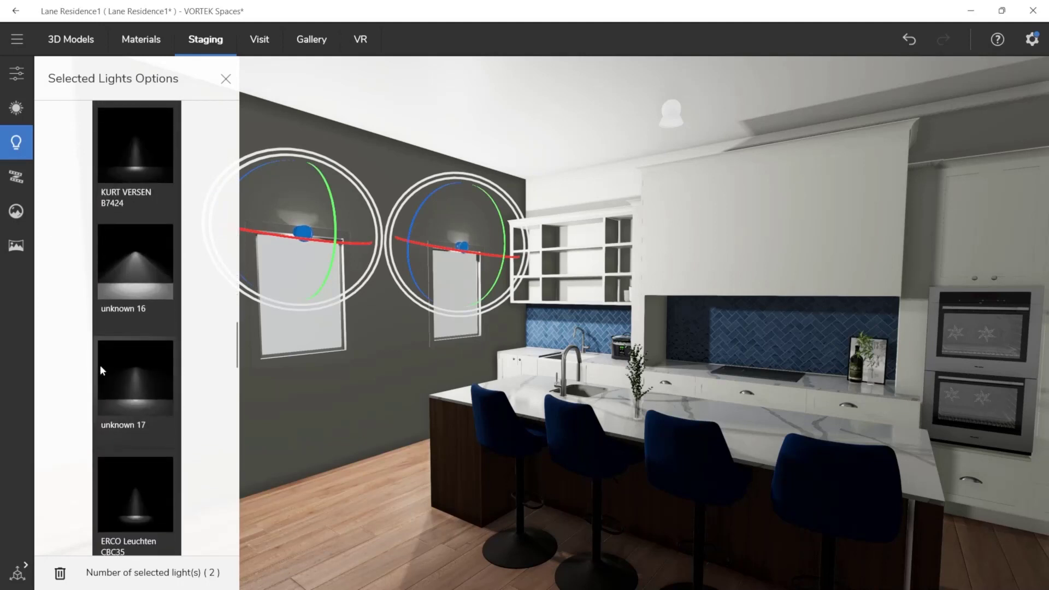
scroll(100, 365, down, 12)
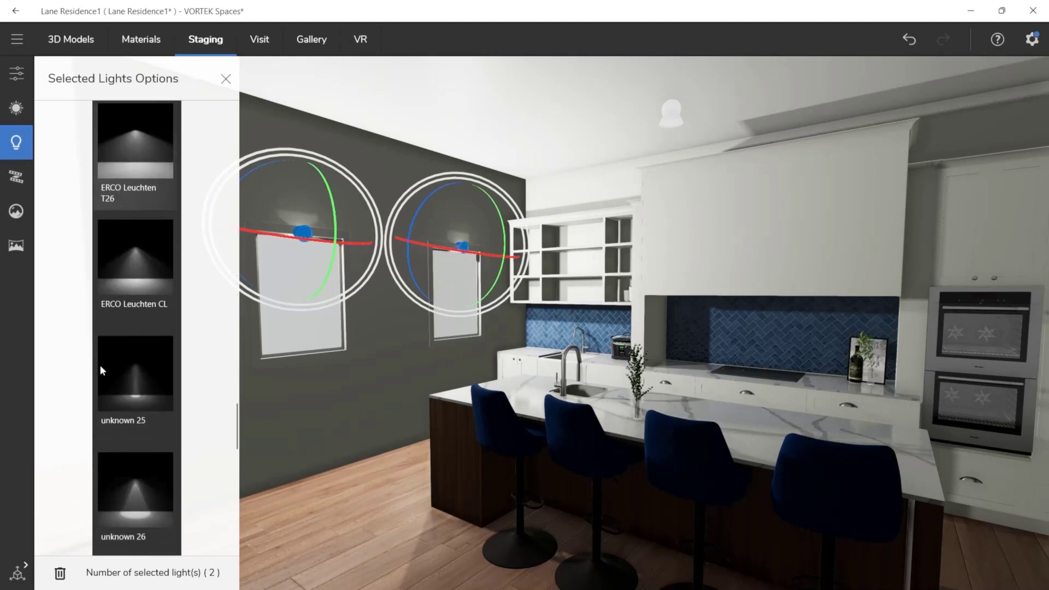
scroll(100, 365, down, 6)
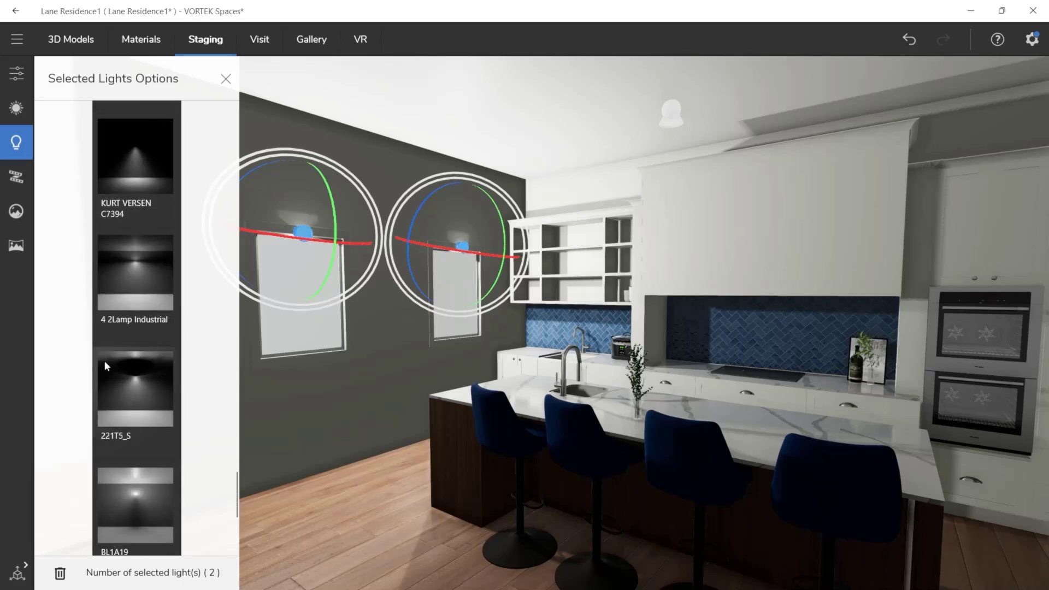
click(120, 268)
middle_drag(340, 356, 411, 365)
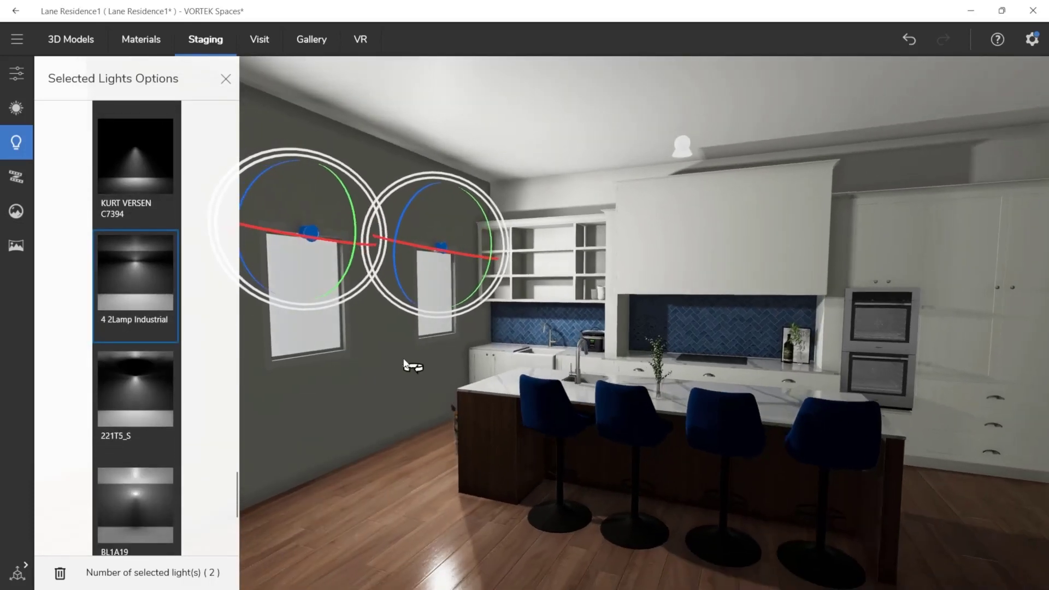
Set the range of the two window lights to 7.86
scroll(137, 205, up, 15)
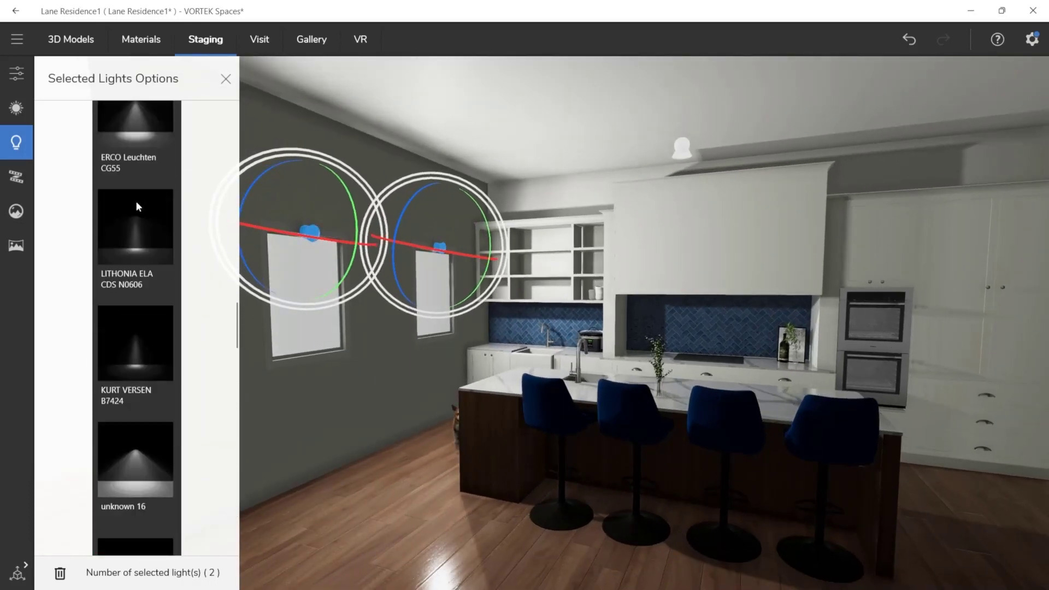
scroll(137, 205, up, 10)
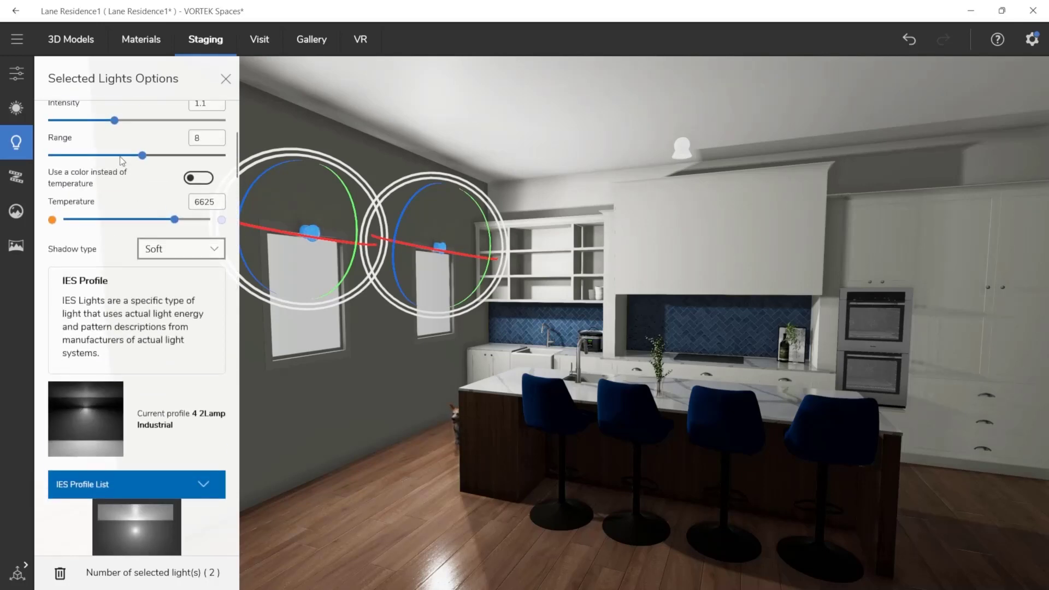
middle_drag(799, 333, 652, 391)
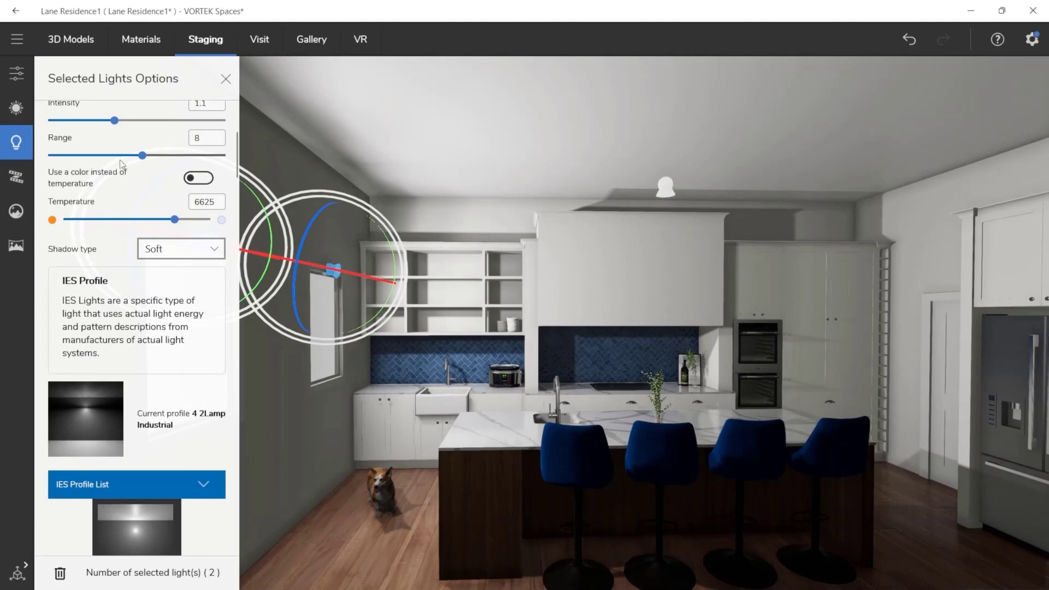
mouse_move(121, 156)
mouse_down()
mouse_move(165, 156)
mouse_move(126, 157)
mouse_move(141, 160)
mouse_up()
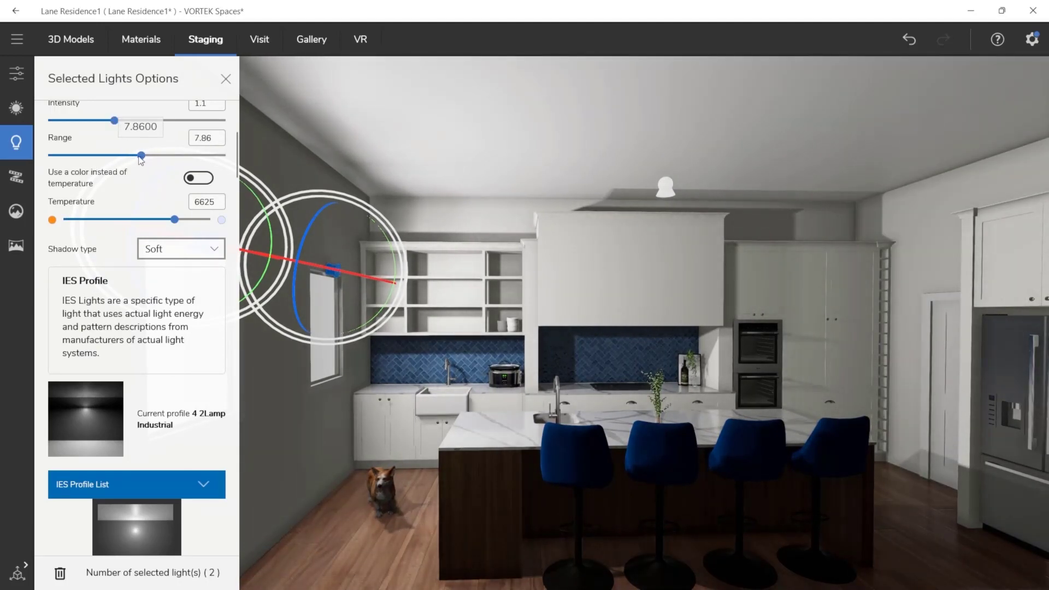
scroll(180, 284, up, 2)
mouse_move(173, 292)
mouse_down()
mouse_move(195, 288)
mouse_move(175, 288)
mouse_up()
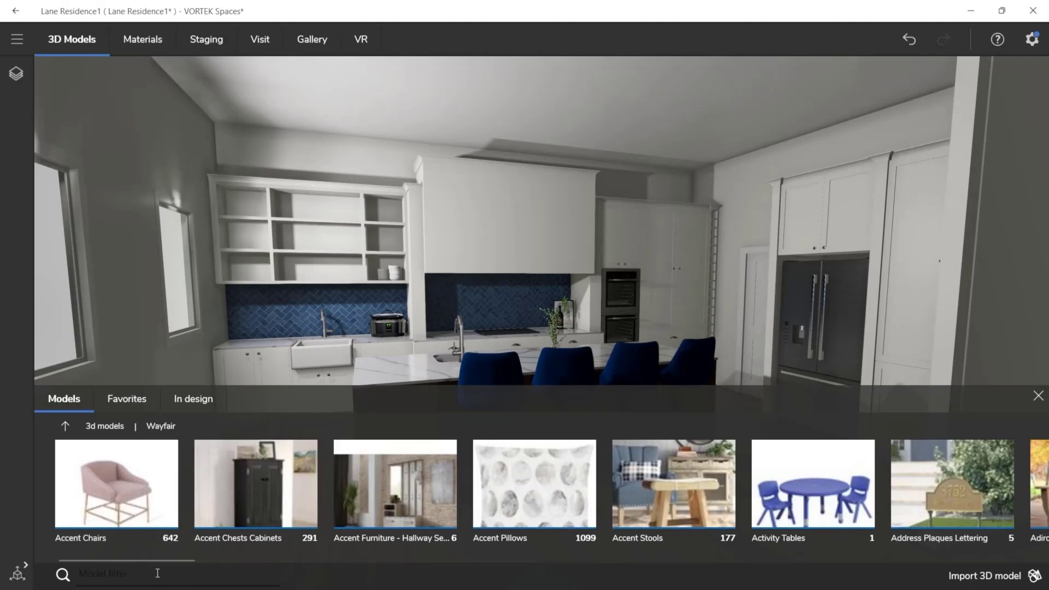
Search the models for "bell pendant" and select the four Chiaramonte 2-light Bell Pendants over the island together
click(157, 573)
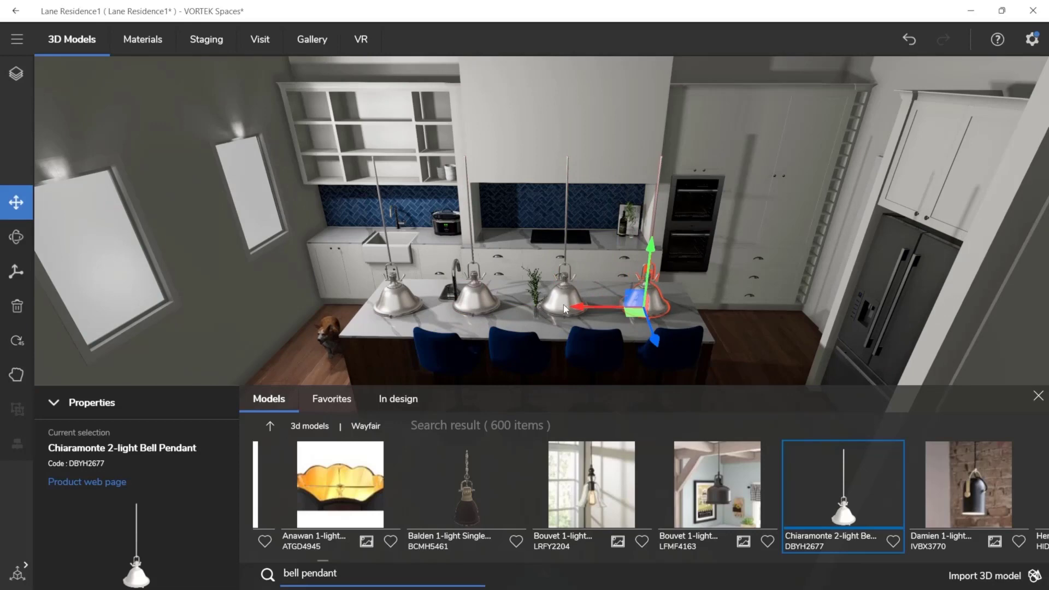
click(563, 304)
ctrl+click(390, 310)
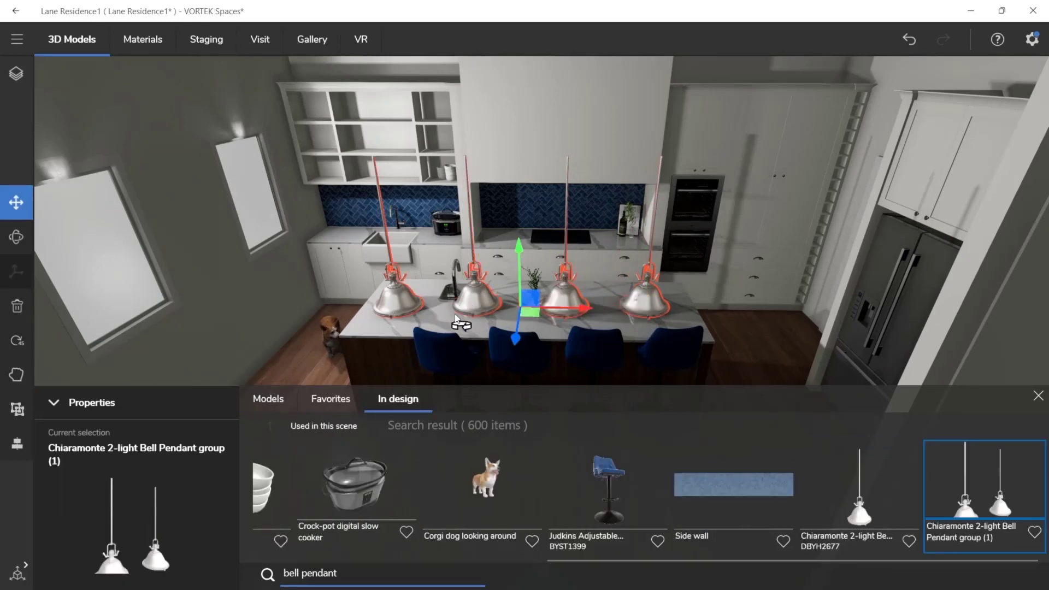
Raise the four selected bell pendants toward the ceiling above the island and open their alignment options
right_drag(461, 325, 508, 276)
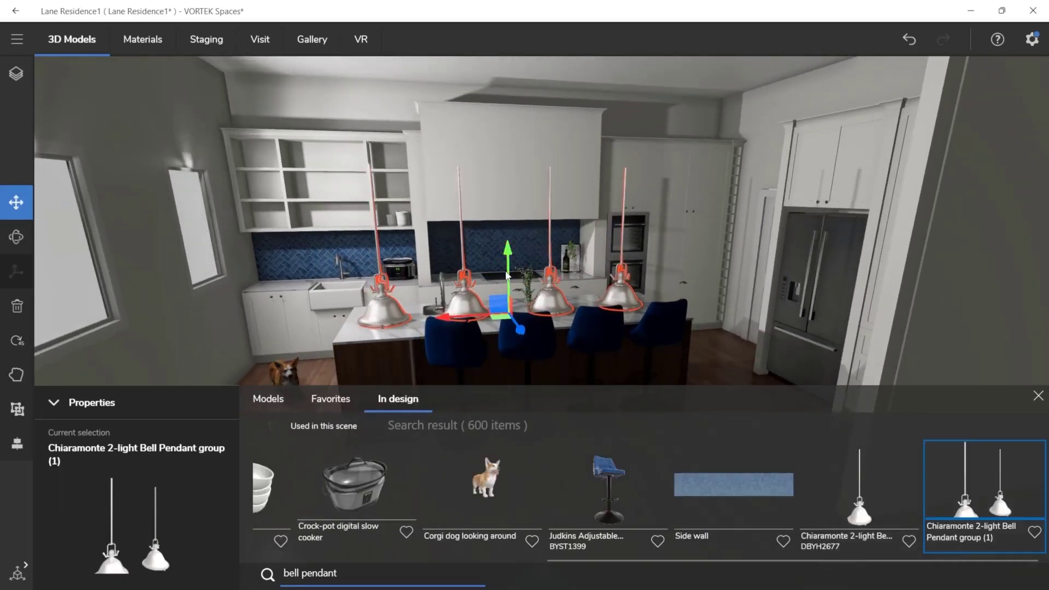
drag(508, 276, 524, 236)
right_drag(525, 237, 518, 330)
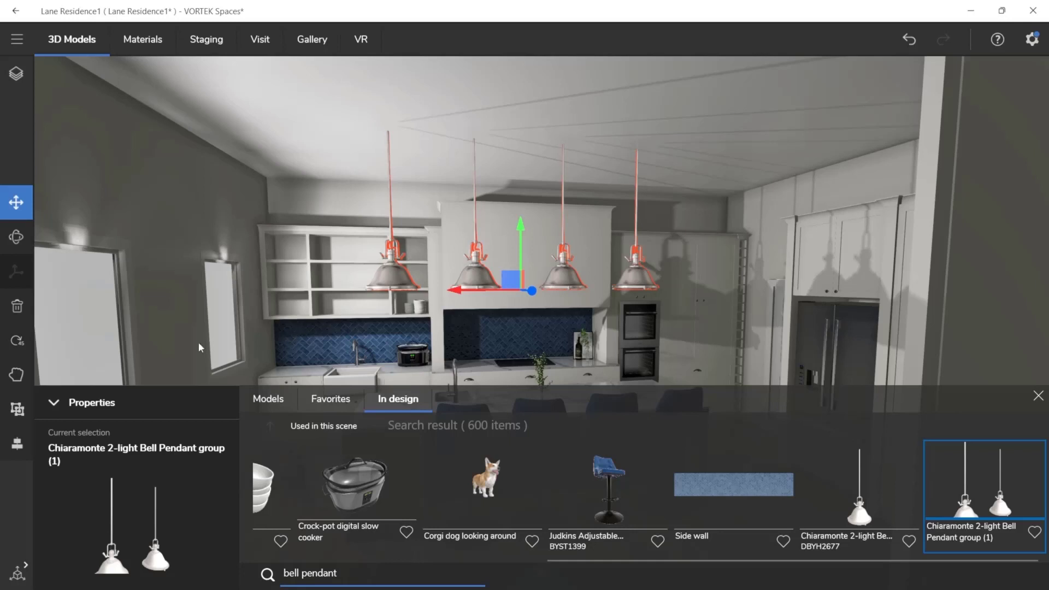
click(17, 448)
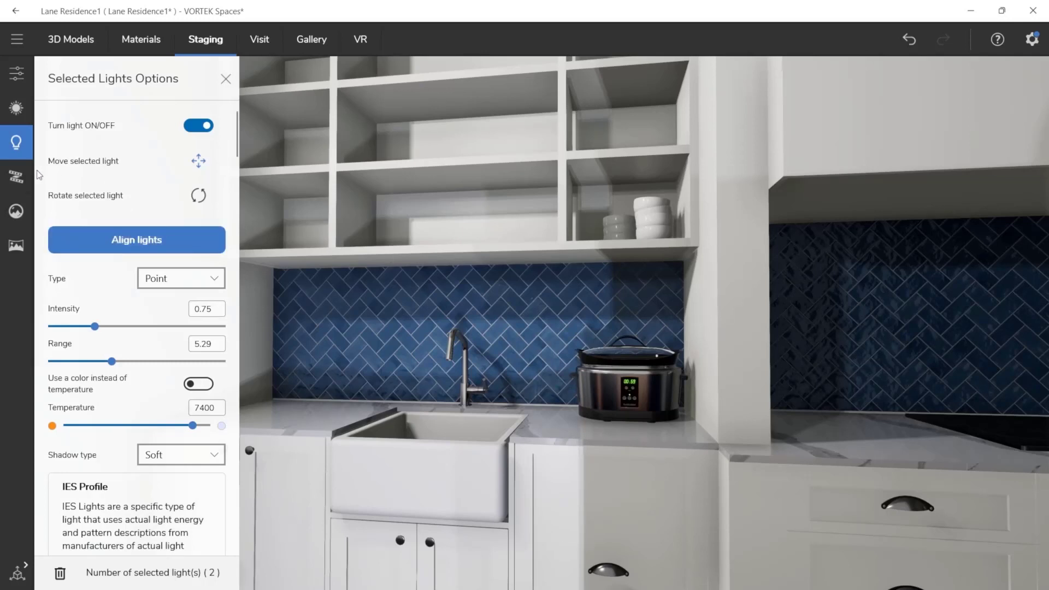
Start a strip light along the underside of the open shelves above the sink backsplash
click(16, 176)
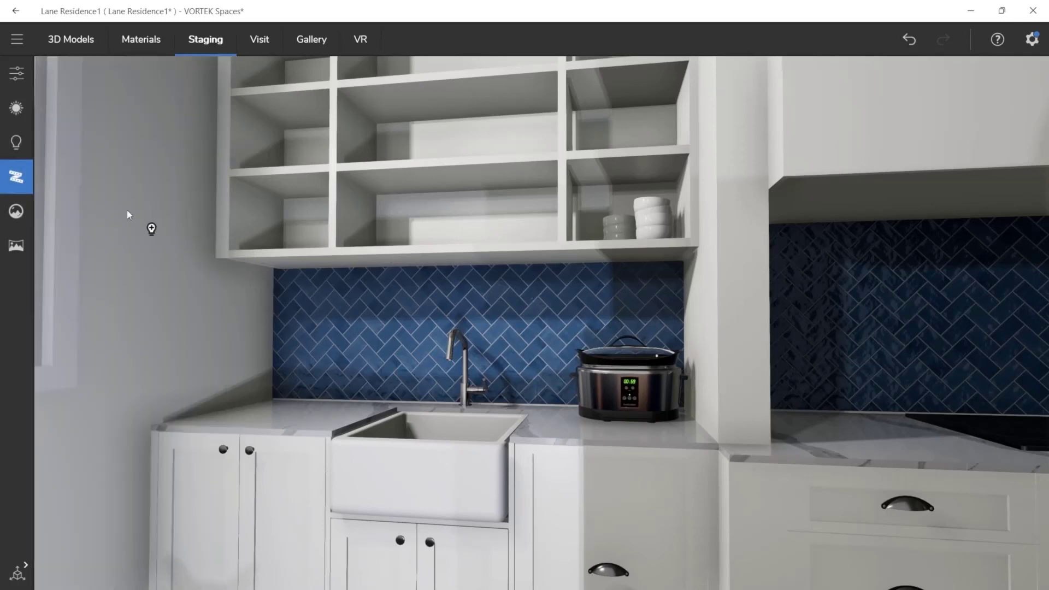
click(251, 262)
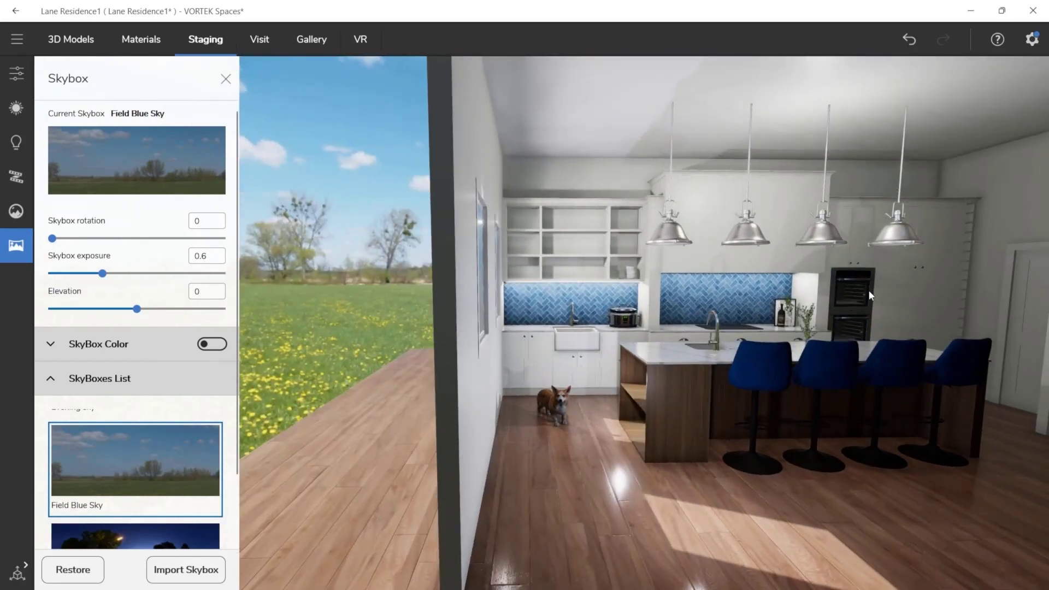
Check the Field Blue Sky skybox through the kitchen windows and close the skybox settings
drag(869, 291, 672, 330)
scroll(712, 302, up, 5)
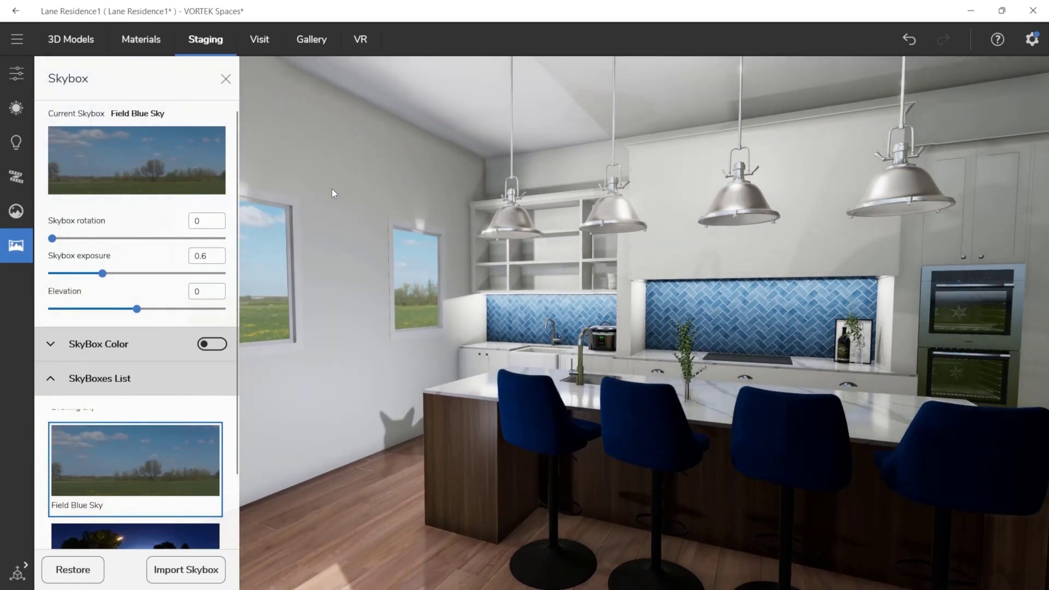
click(227, 76)
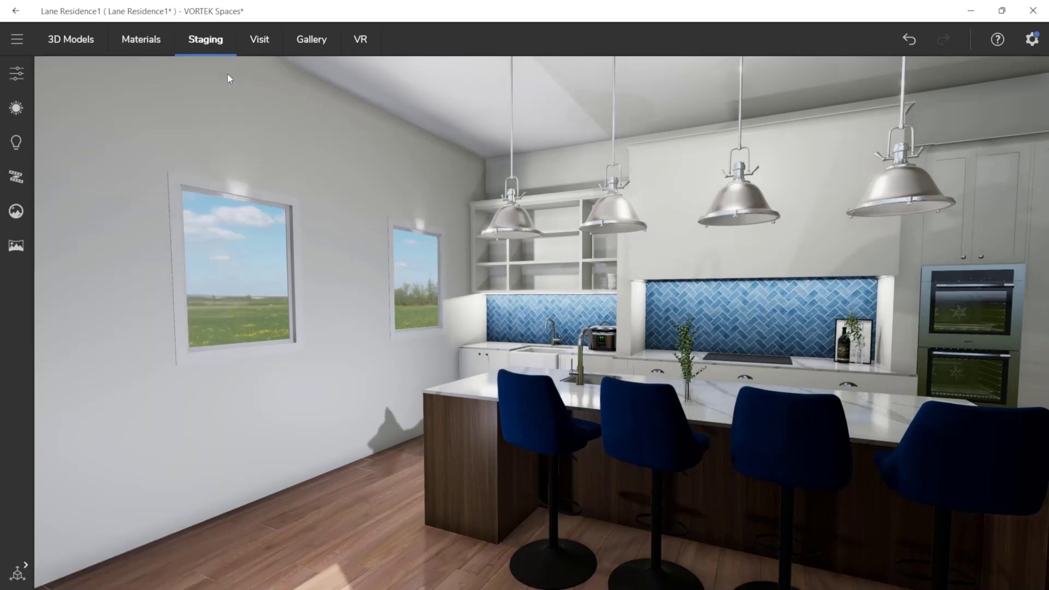
drag(650, 276, 422, 268)
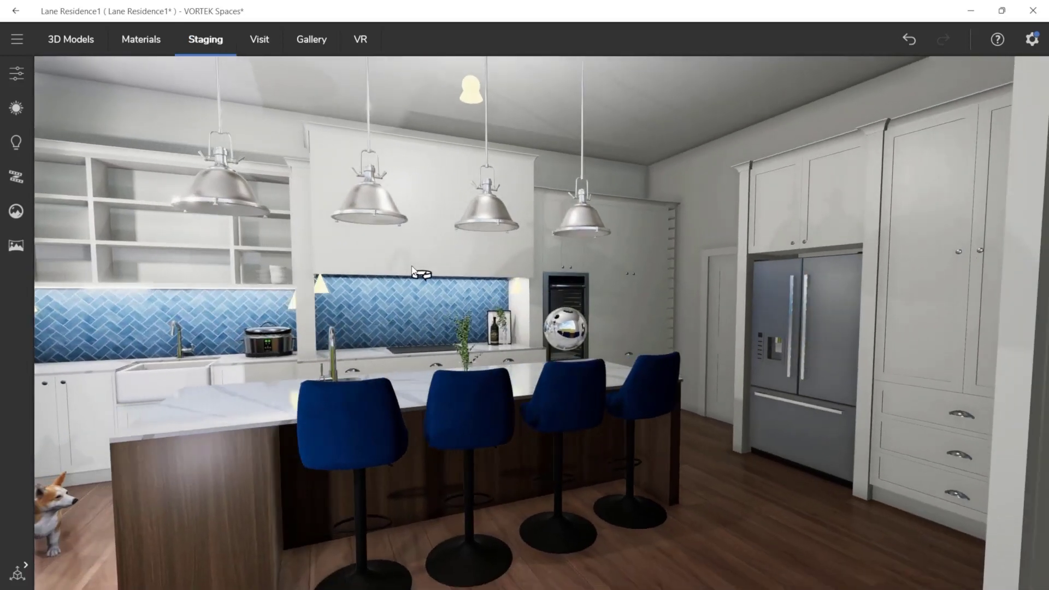
Apply the Emissive material from the Appliances category to the glass undersides of the bell pendants
click(142, 40)
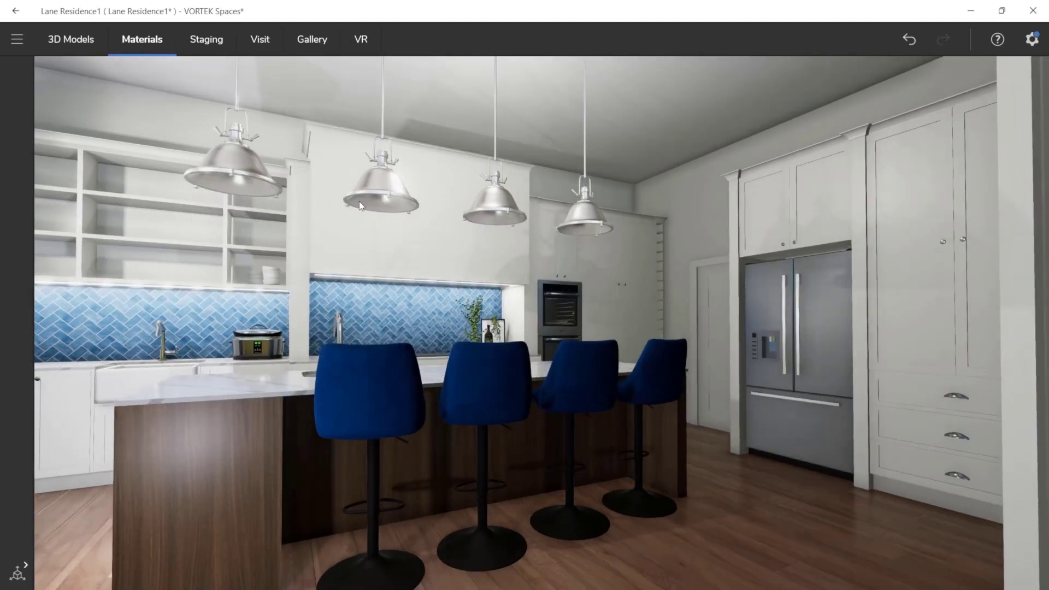
click(373, 206)
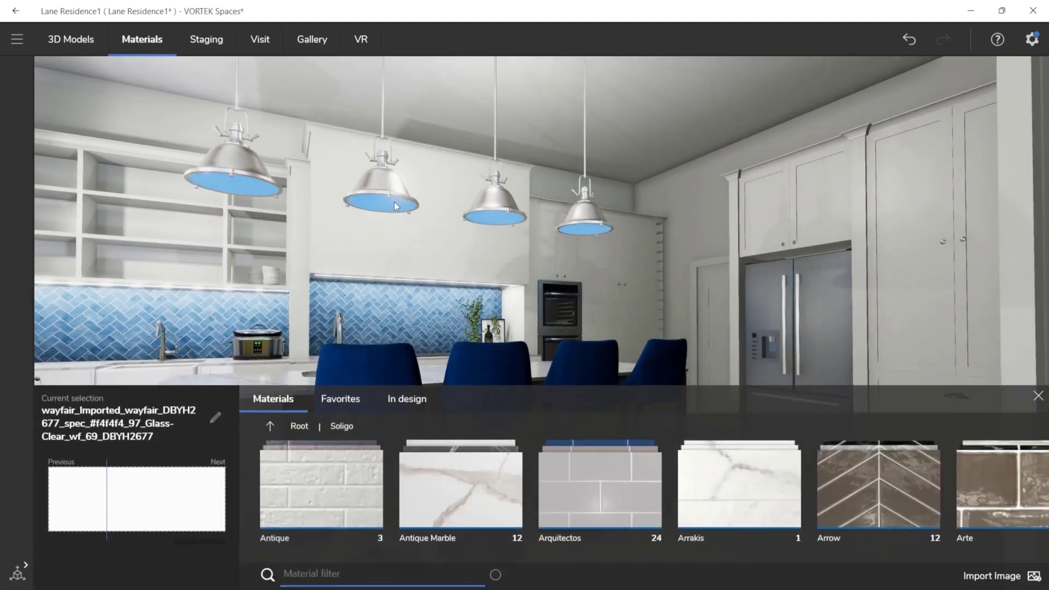
click(299, 427)
scroll(396, 500, down, 5)
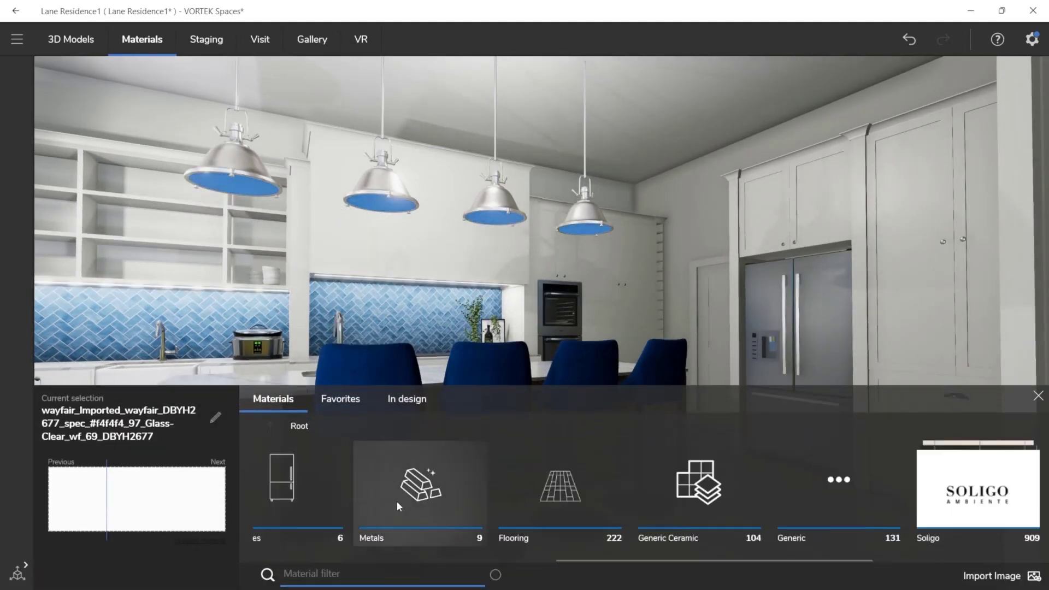
click(296, 501)
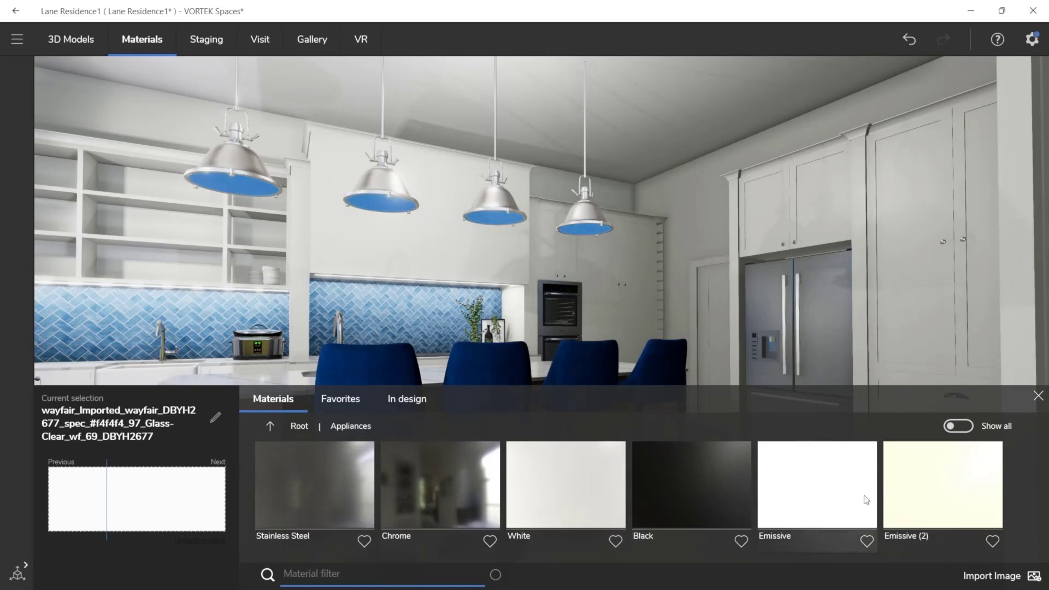
click(910, 492)
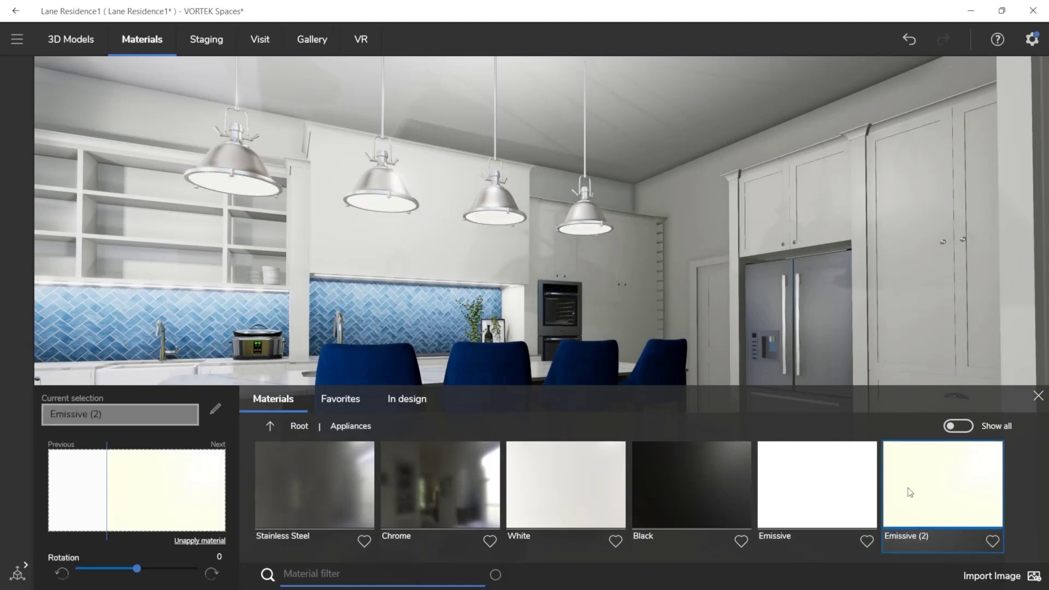
click(789, 494)
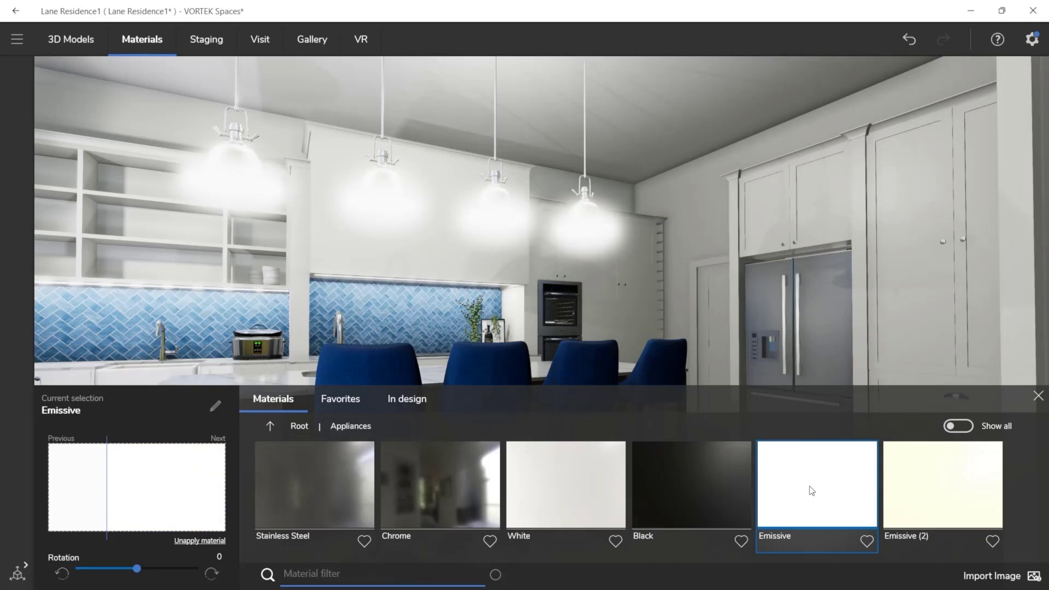
Make an editable copy of the pendants' Emissive material and set its emission to 1.59
right_click(812, 490)
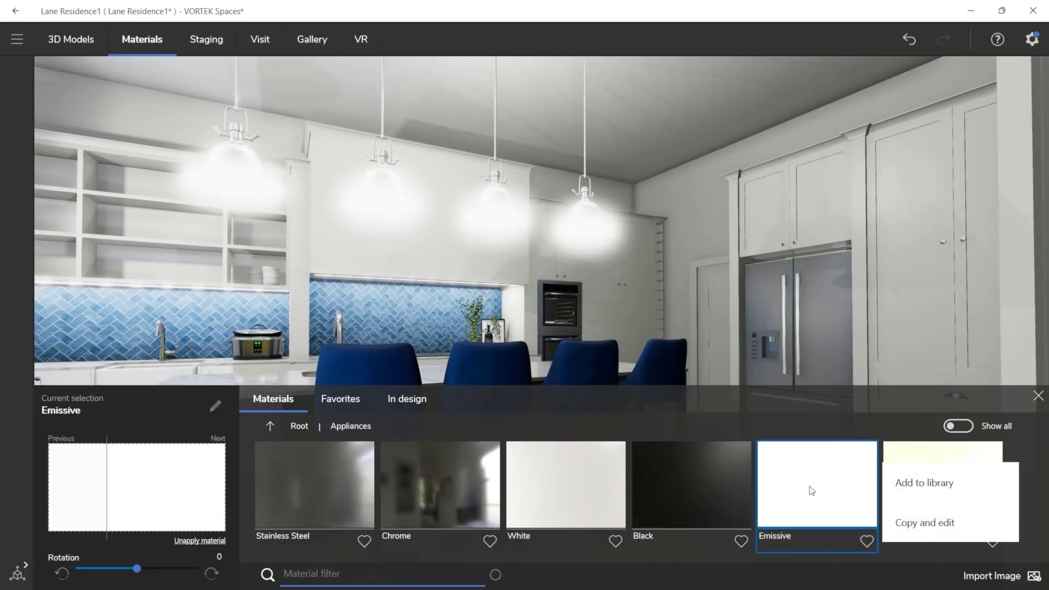
click(905, 524)
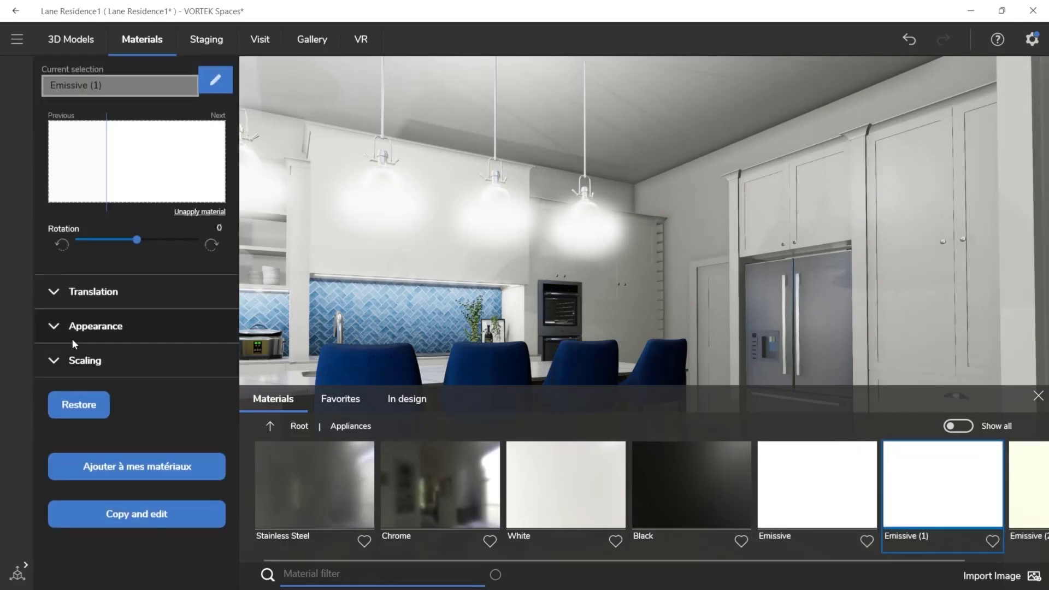
click(73, 329)
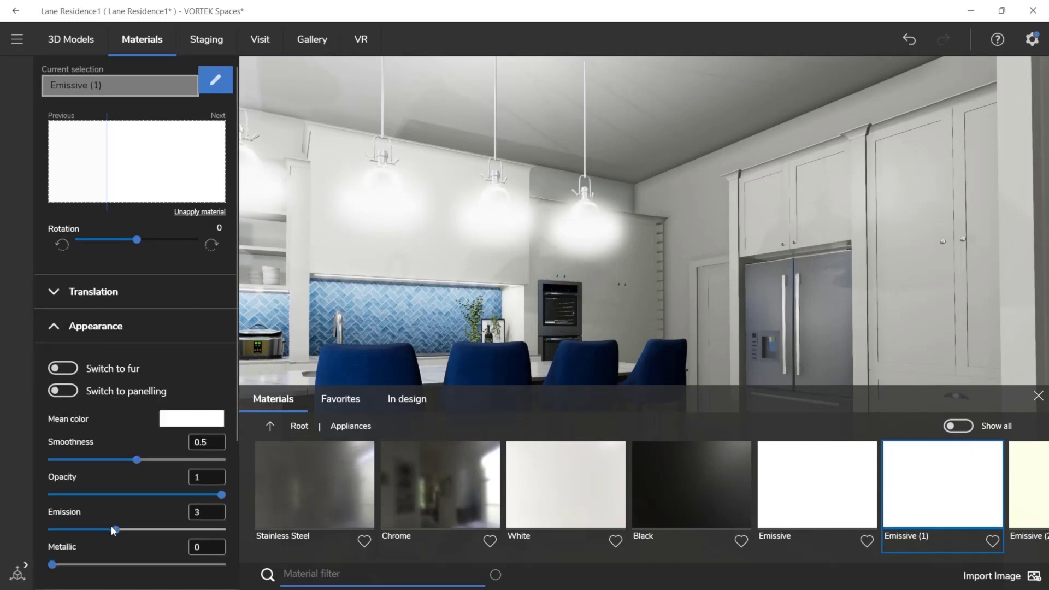
drag(113, 530, 86, 529)
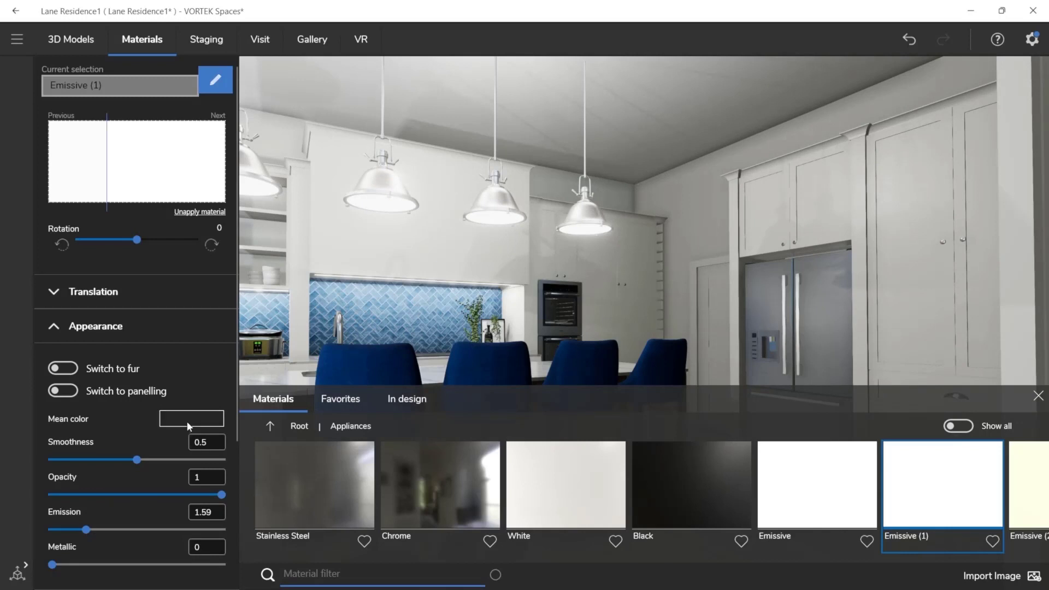
Change the mean color of the copied emissive material on the pendants to a warm pale yellow
click(189, 420)
click(392, 369)
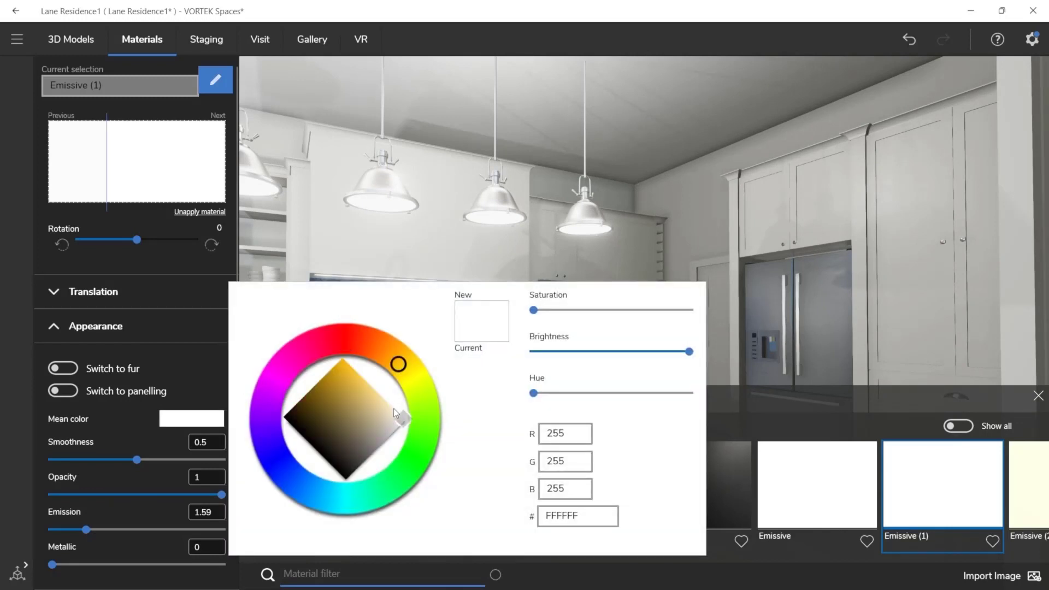
click(420, 406)
click(387, 411)
drag(387, 411, 387, 398)
click(403, 369)
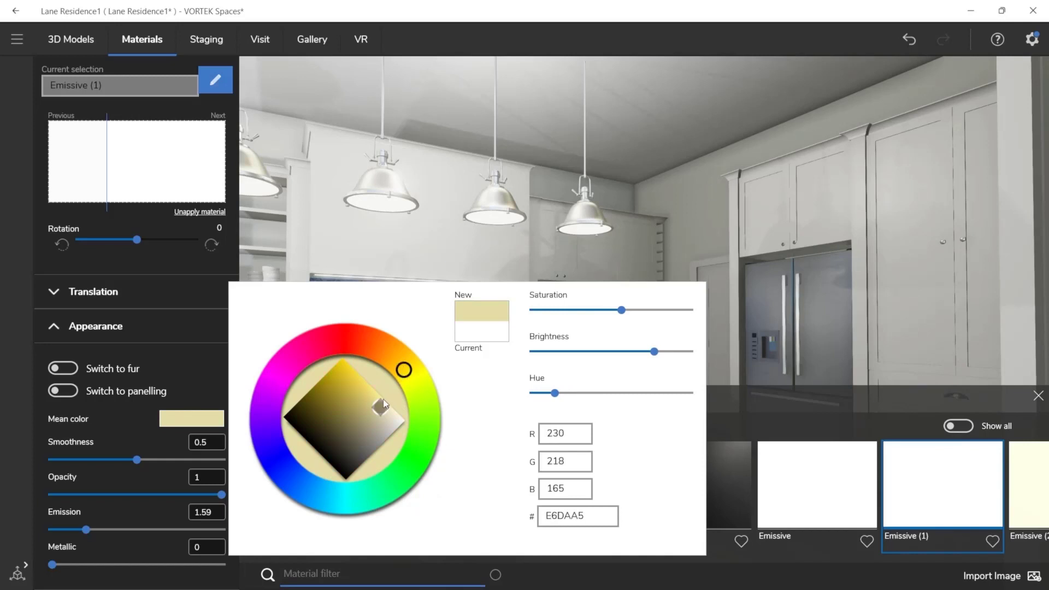
click(386, 399)
click(97, 425)
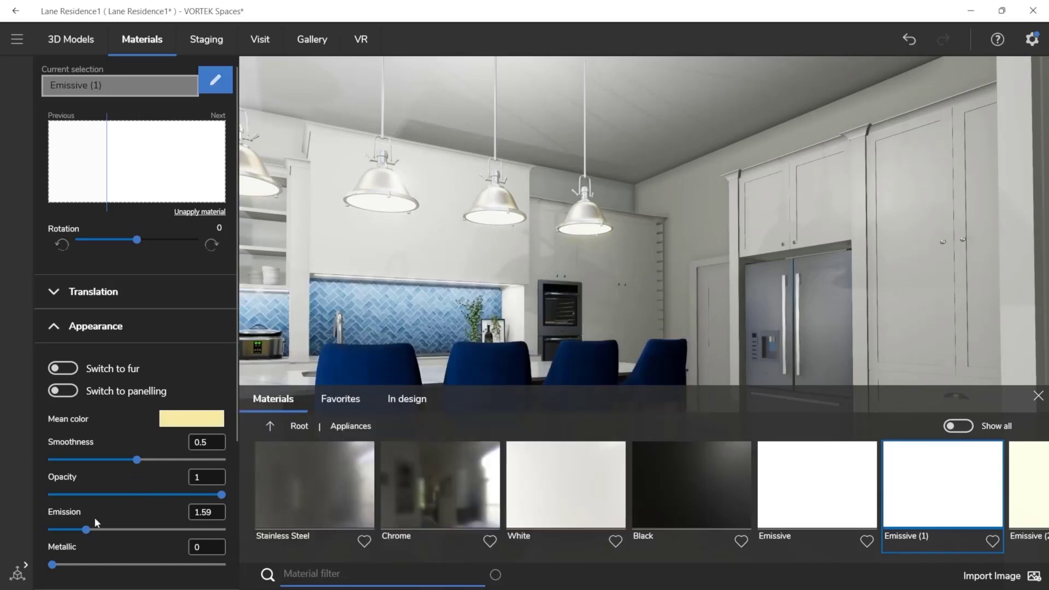
Raise the emission of the pendants' copied emissive material to 1.79, close the material library and view the whole kitchen
scroll(202, 512, up, 2)
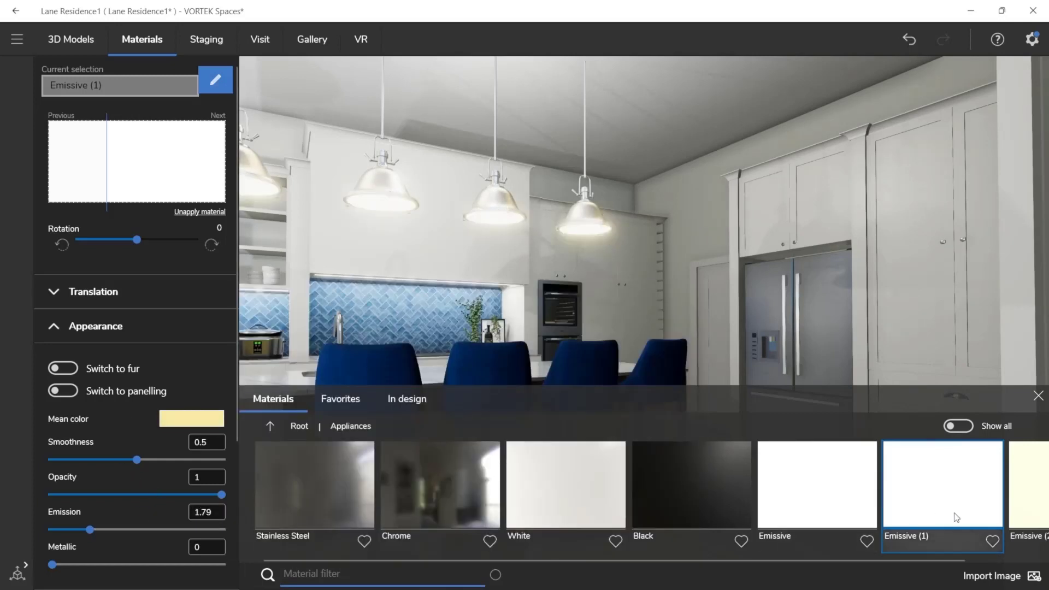
click(1038, 396)
drag(357, 343, 562, 361)
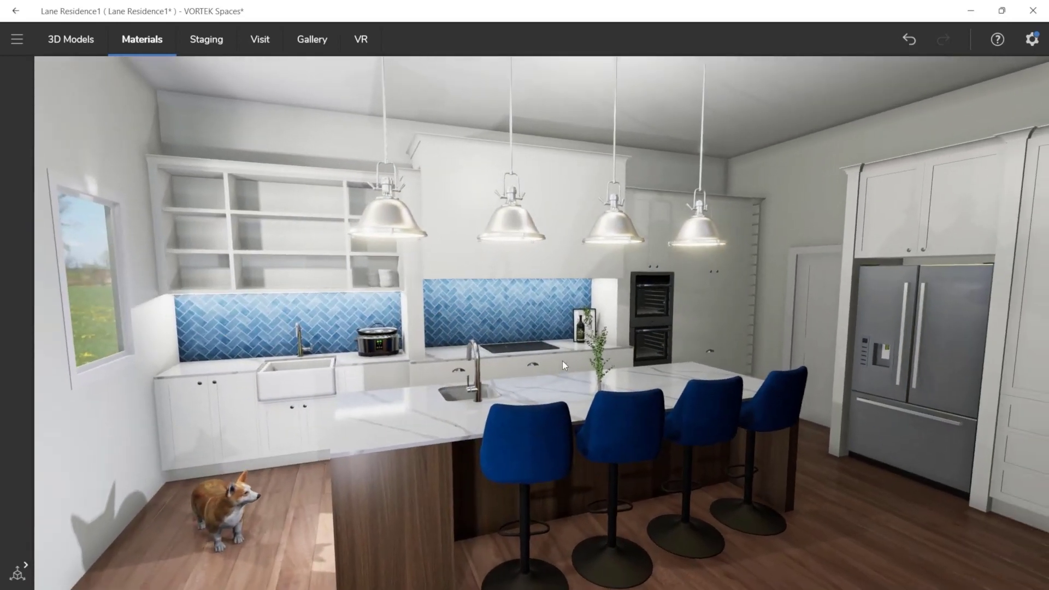
Place a spot light on the underside of each of the four bell pendants above the island
click(218, 44)
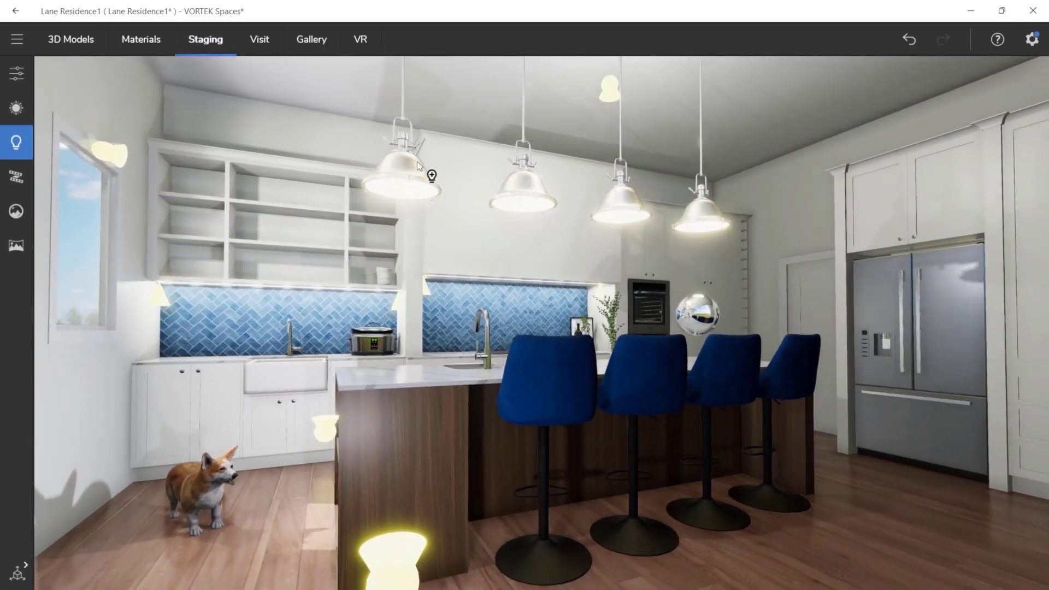
click(403, 186)
click(538, 204)
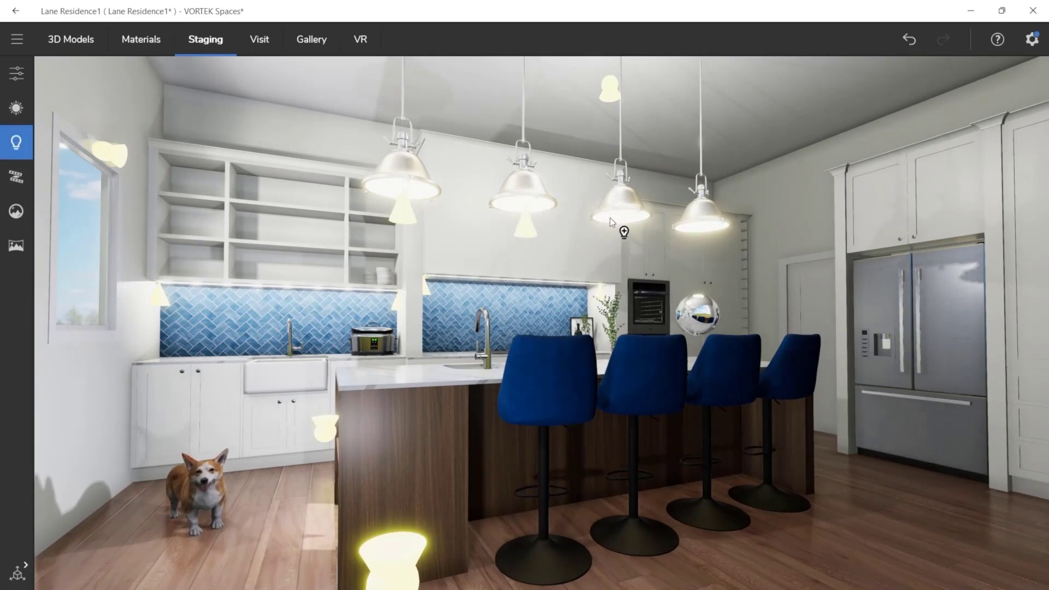
click(623, 217)
click(702, 230)
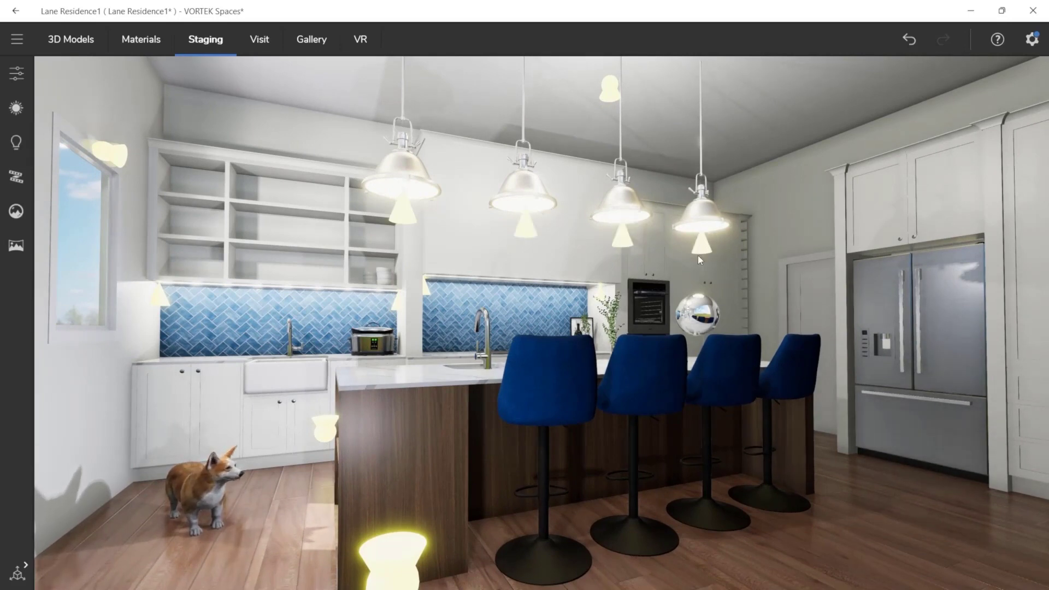
Select the four pendant spot lights and set their range to 3.51 and their angle to 132
click(697, 254)
middle_drag(698, 255, 620, 338)
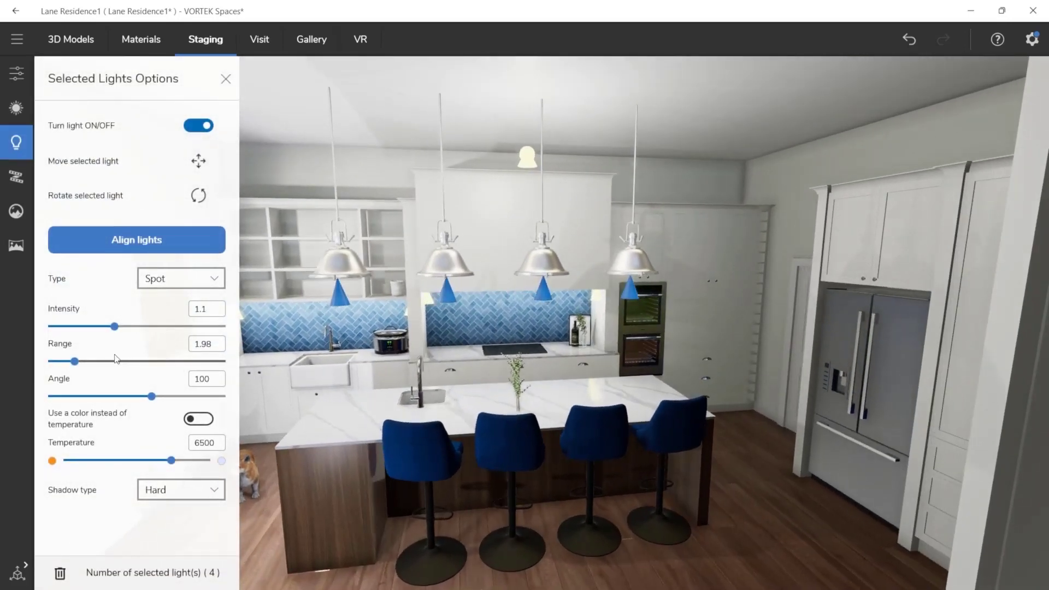
scroll(201, 345, up, 4)
scroll(201, 346, up, 12)
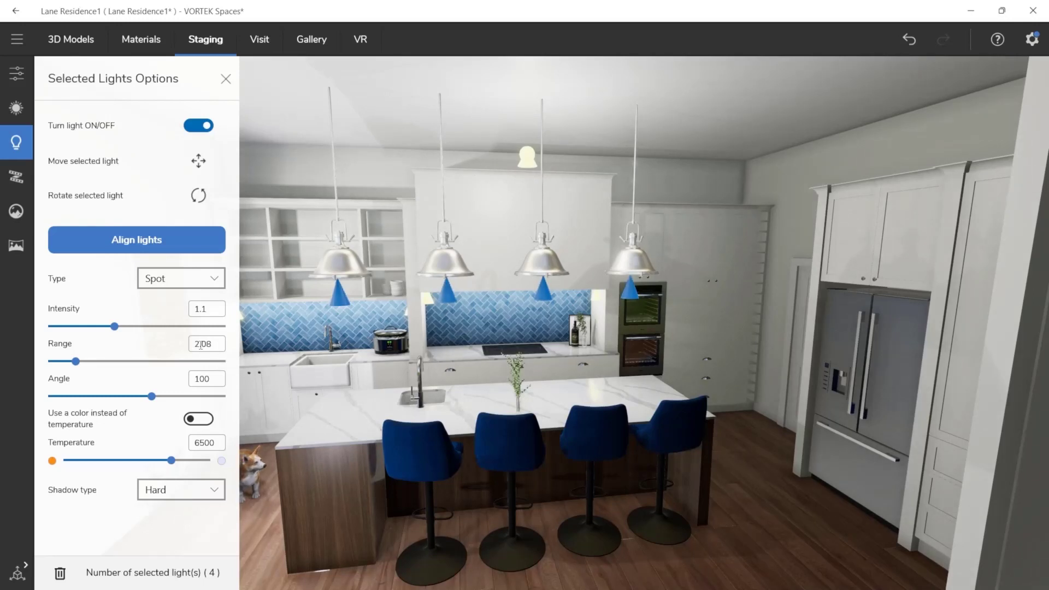
drag(81, 364, 93, 366)
drag(152, 396, 183, 396)
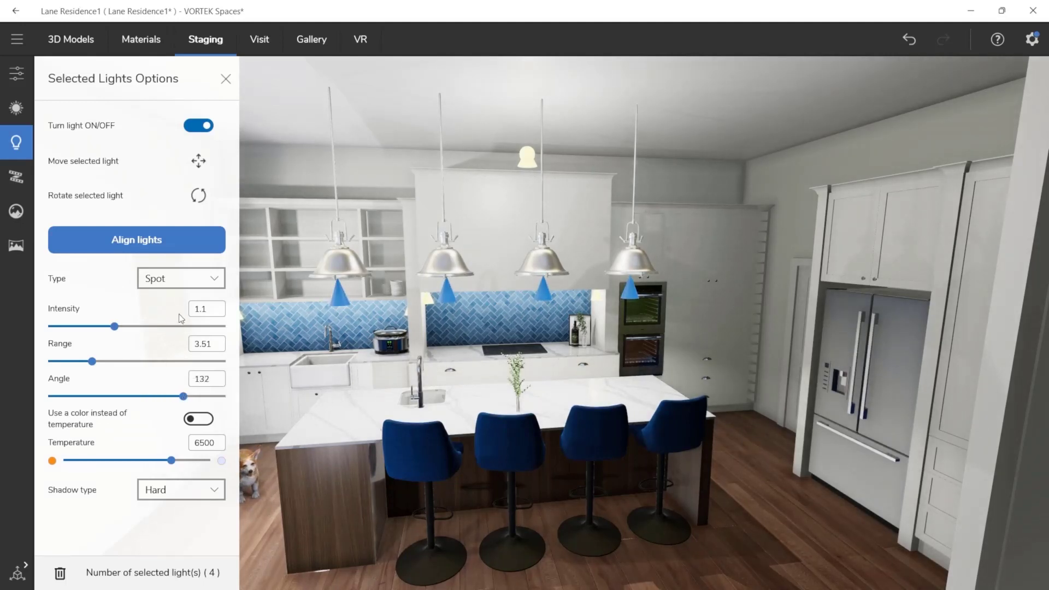
Set the four pendant lights' intensity to 1.07 and temperature to 5750, and close their options
scroll(197, 309, down, 3)
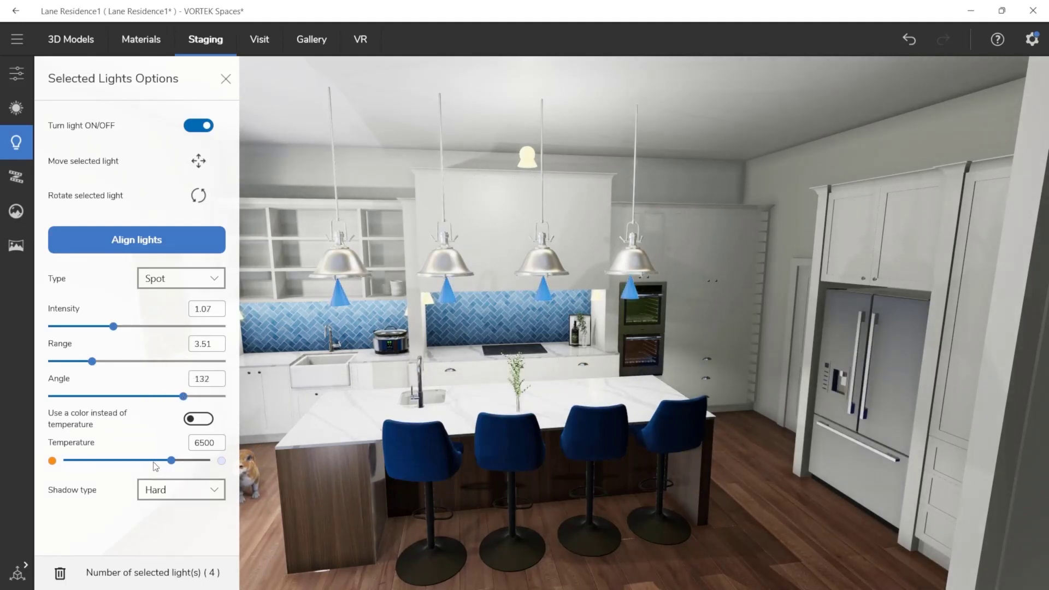
drag(171, 462, 155, 463)
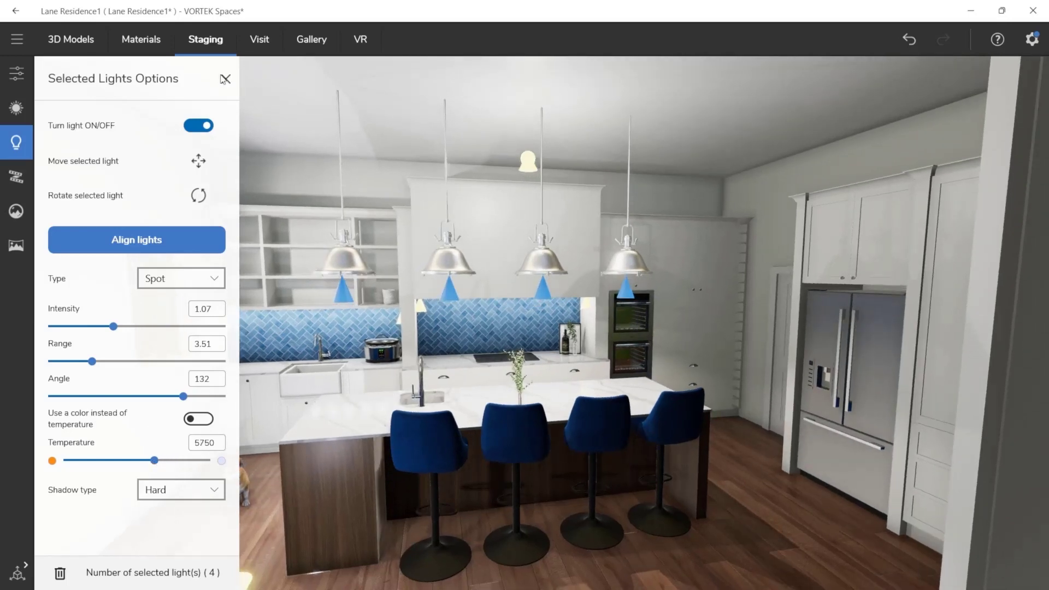
click(352, 294)
drag(348, 290, 395, 322)
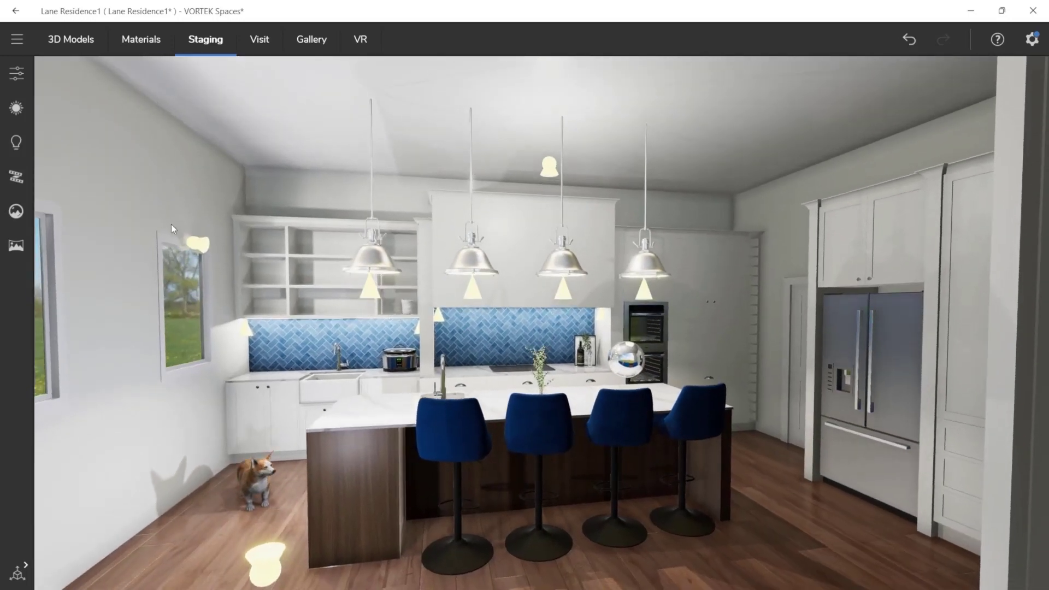
Frame the kitchen in Visit mode and delete all the existing viewpoints from the visit's list
click(259, 48)
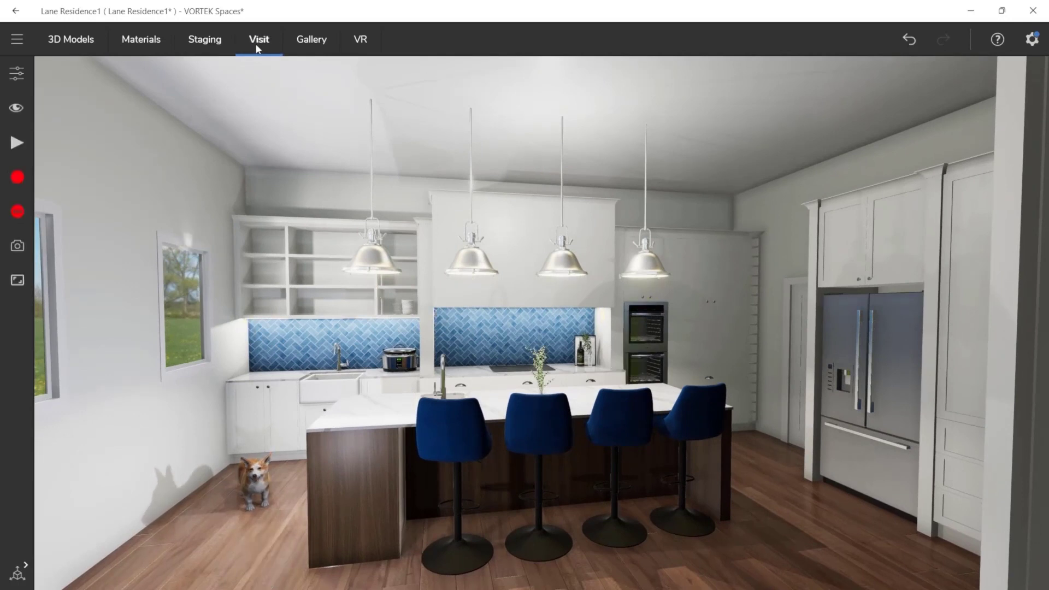
drag(381, 198, 459, 180)
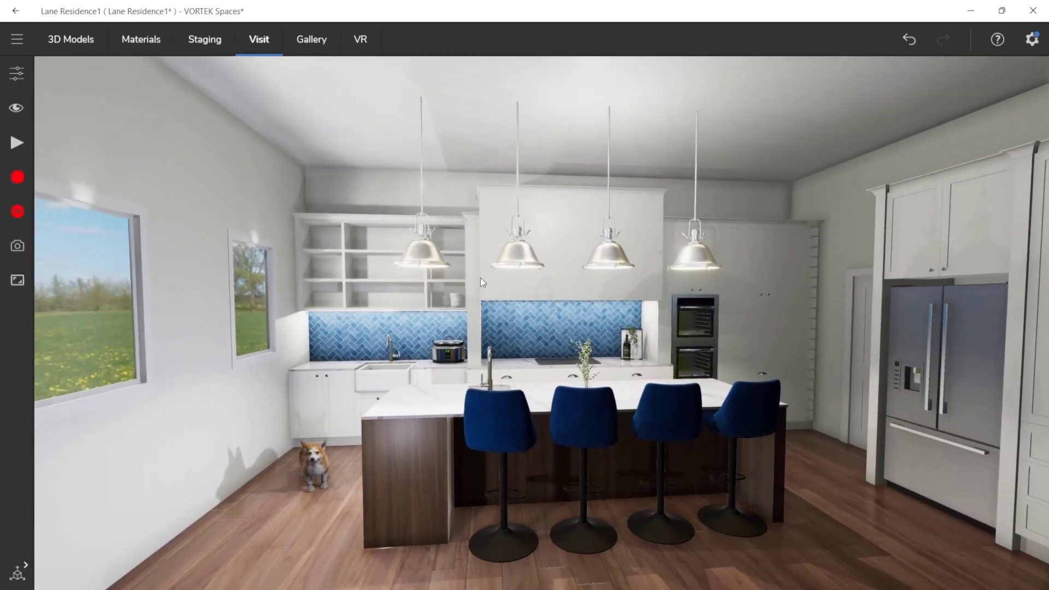
drag(520, 292, 475, 264)
middle_drag(471, 259, 474, 263)
drag(475, 263, 466, 259)
middle_drag(468, 265, 476, 274)
click(8, 111)
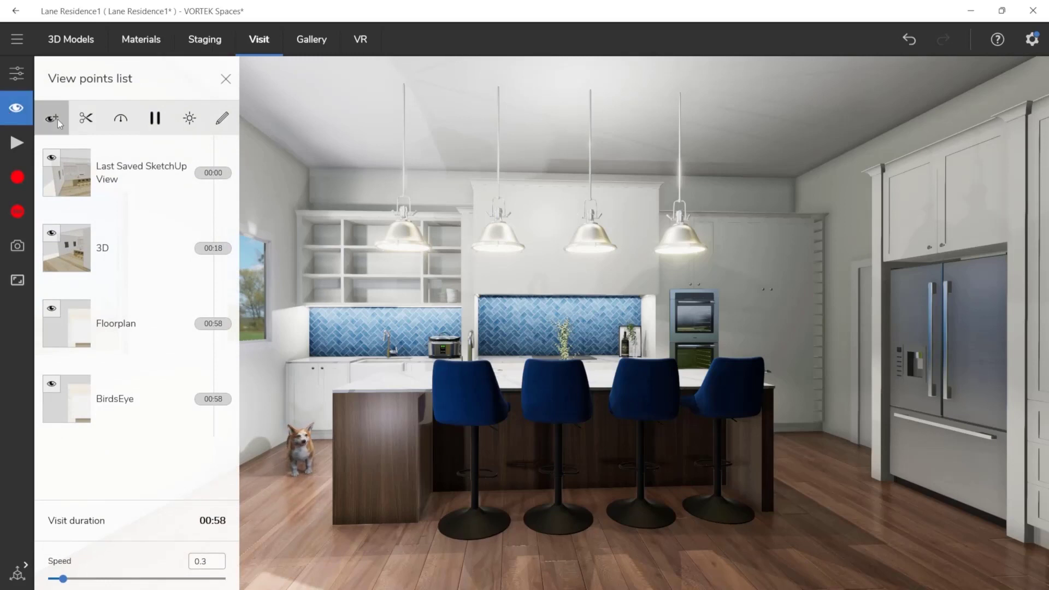
click(220, 126)
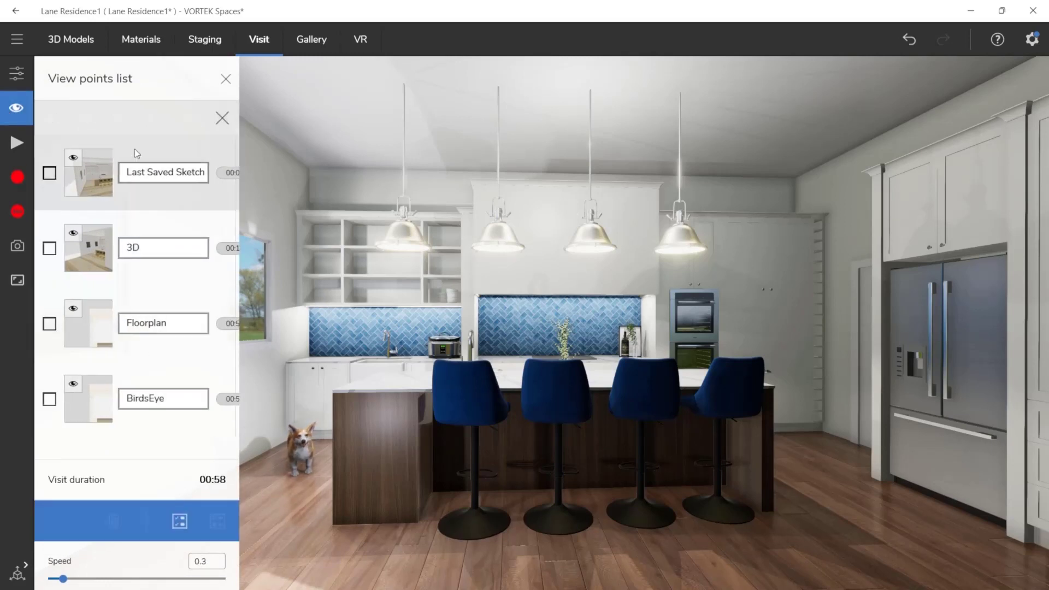
click(179, 521)
click(111, 523)
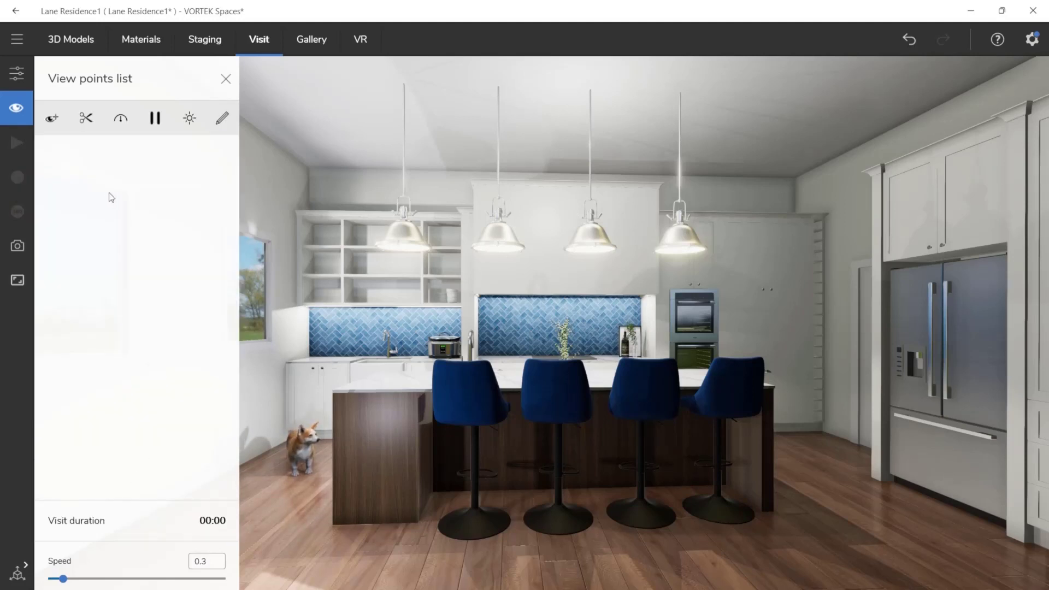
Show the capture frame and save a viewpoint of the whole kitchen plus a second one for the first camera move
click(18, 277)
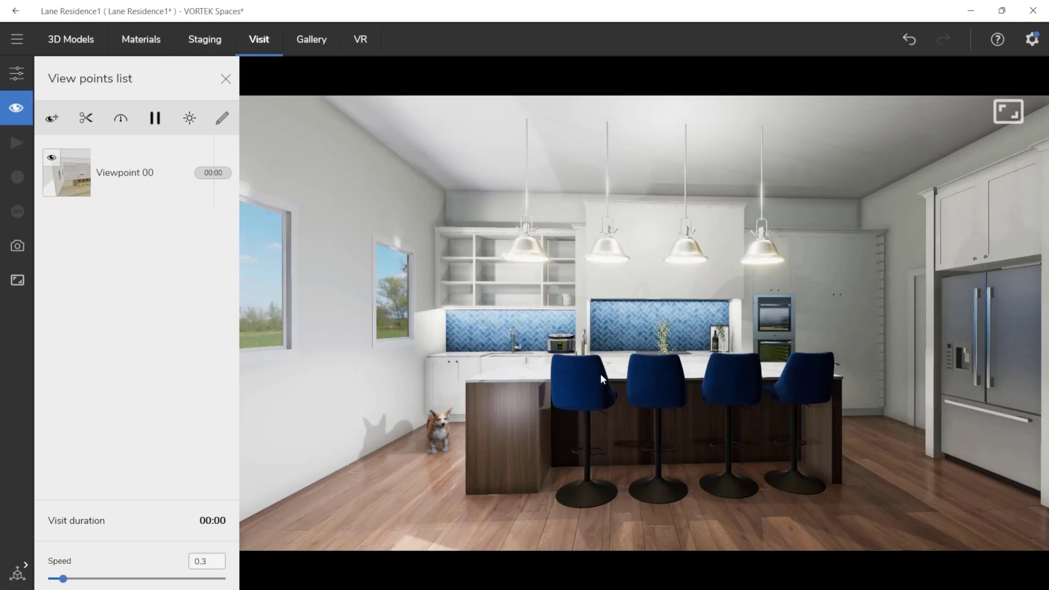
drag(645, 389, 500, 388)
right_drag(500, 388, 559, 378)
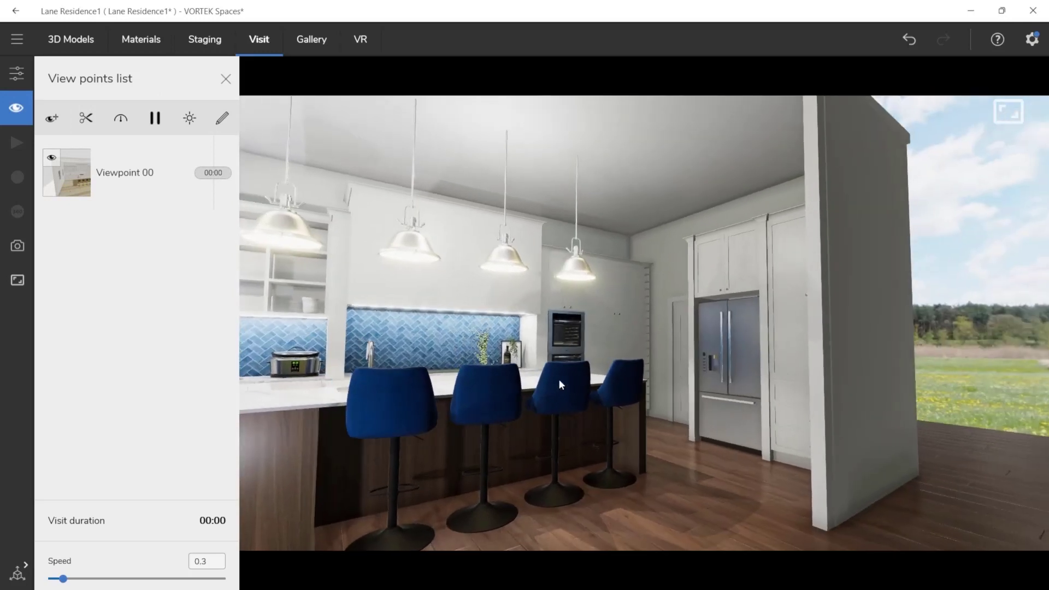
scroll(323, 289, up, 4)
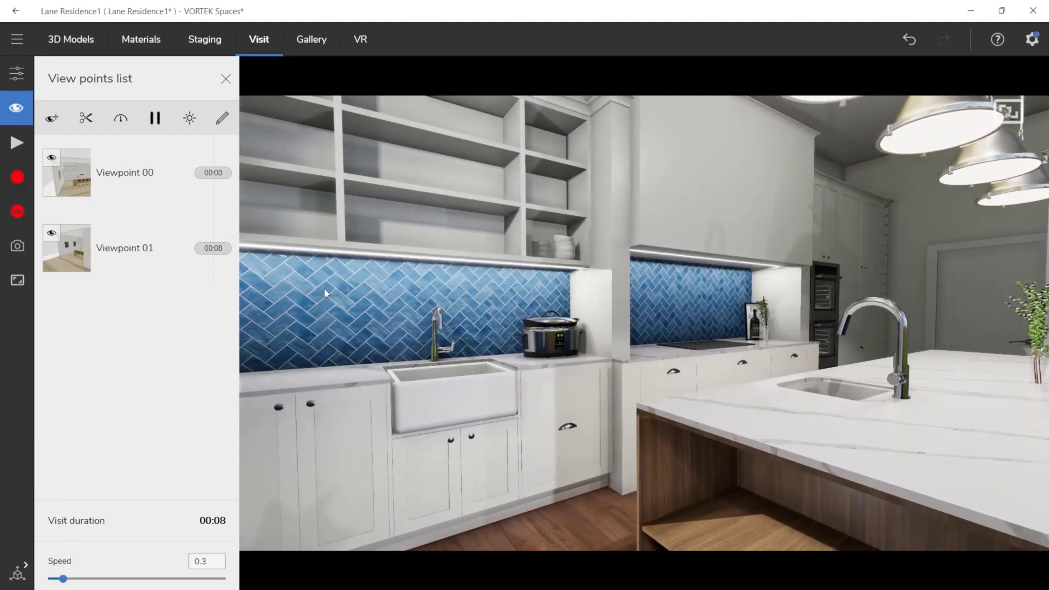
Save a close-up viewpoint of the farmhouse sink and blue backsplash, followed by a skip to the next viewpoint
scroll(323, 288, up, 6)
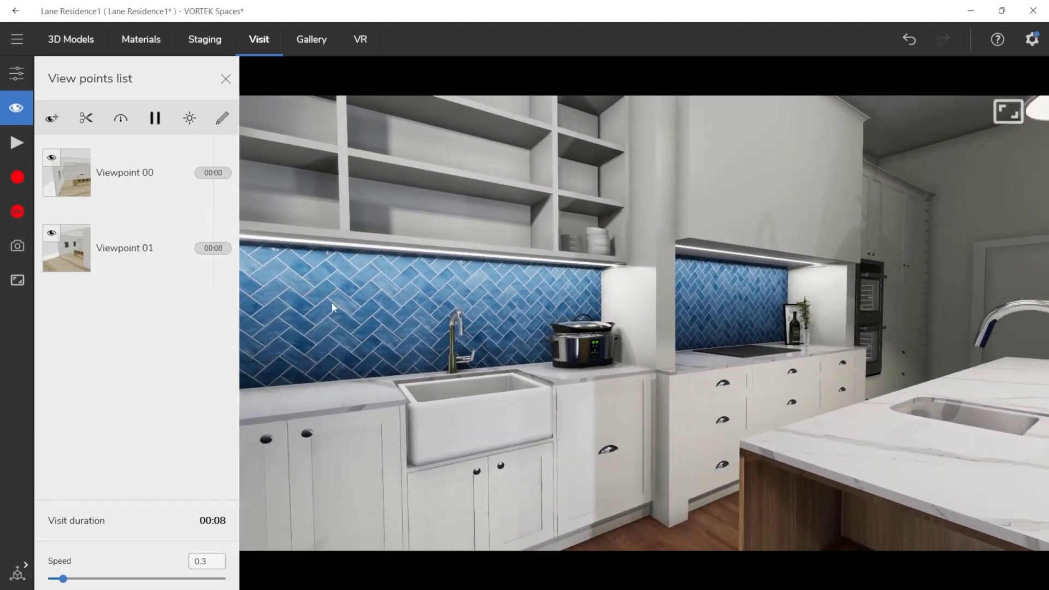
scroll(335, 313, up, 5)
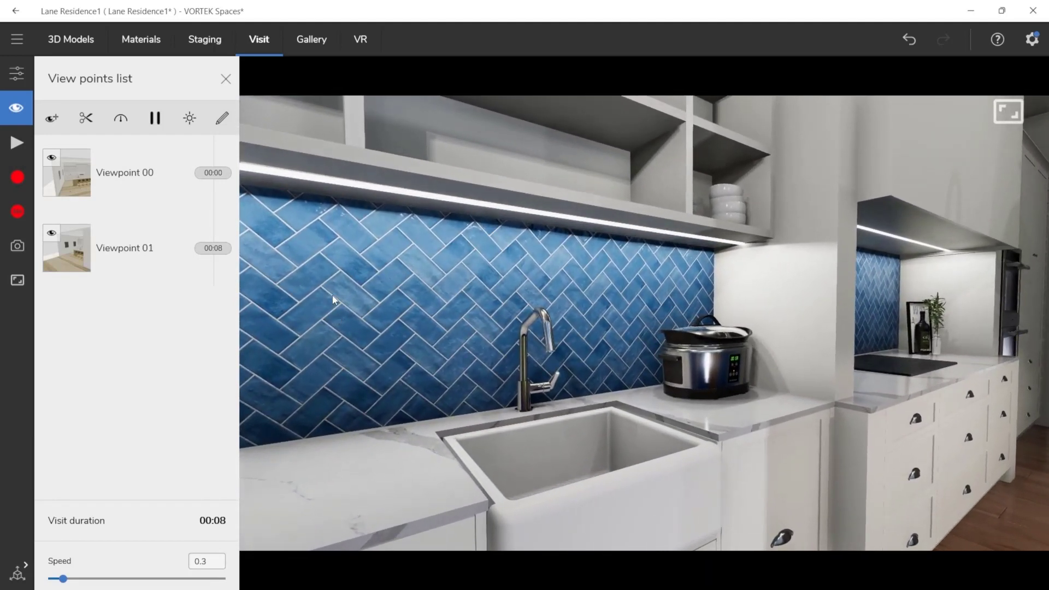
click(52, 119)
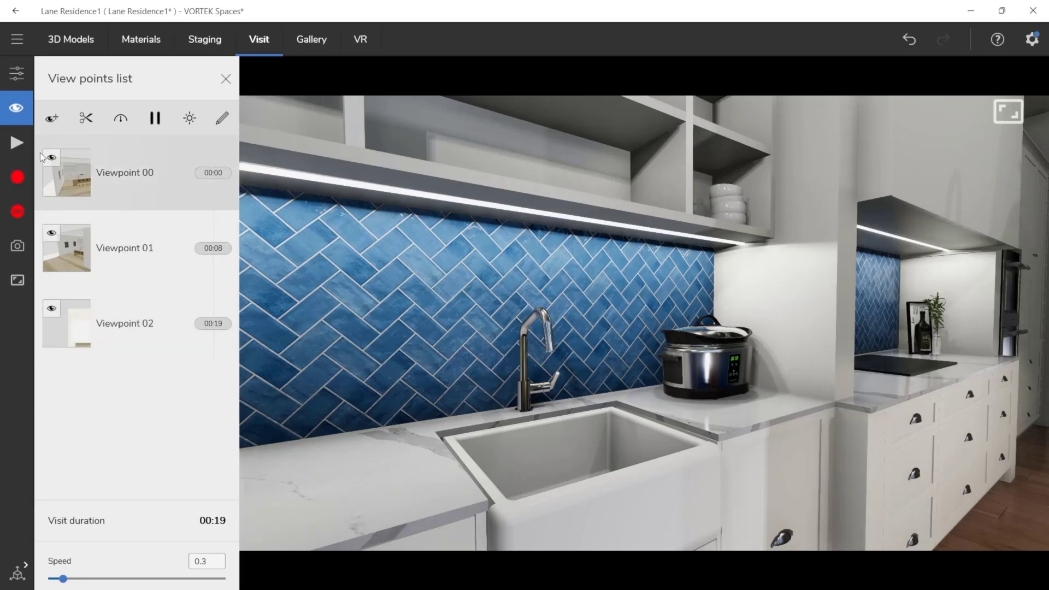
click(94, 122)
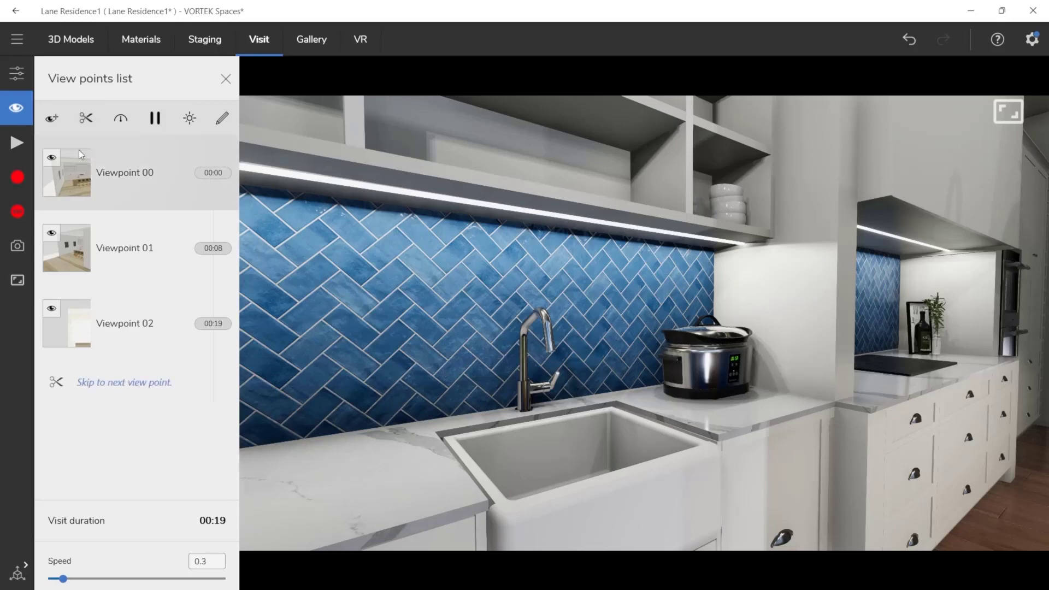
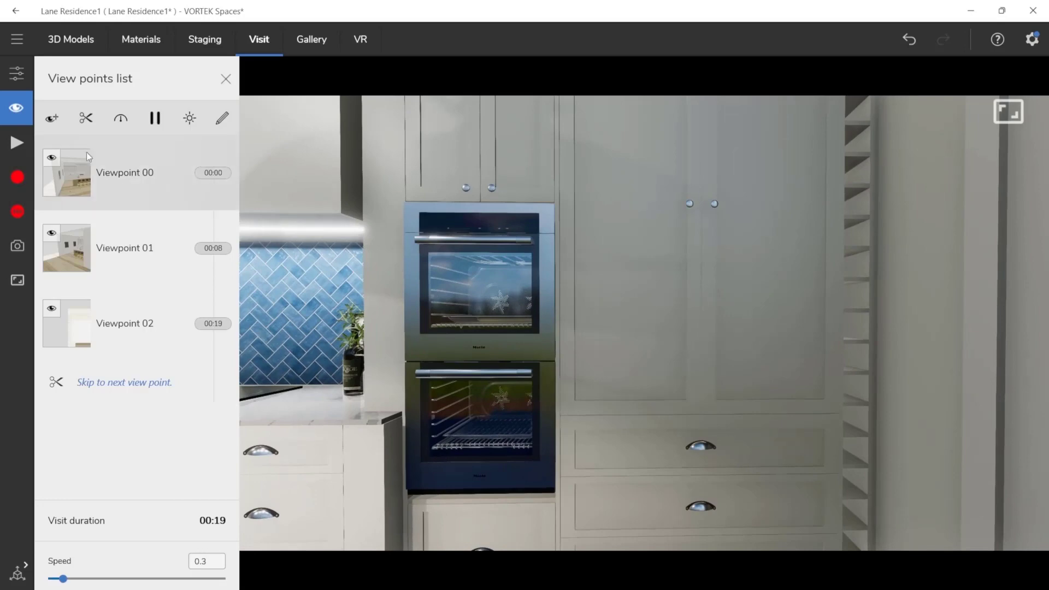
Save a camera move from the ovens to the sink and one down the refrigerator wall, each ending with a skip to the next viewpoint
click(52, 118)
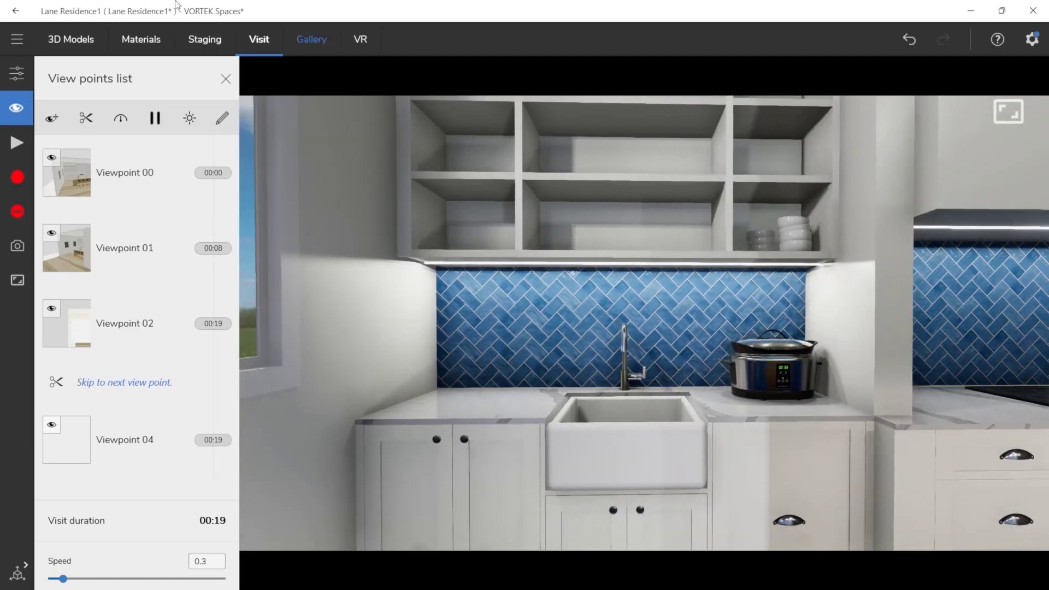
click(53, 117)
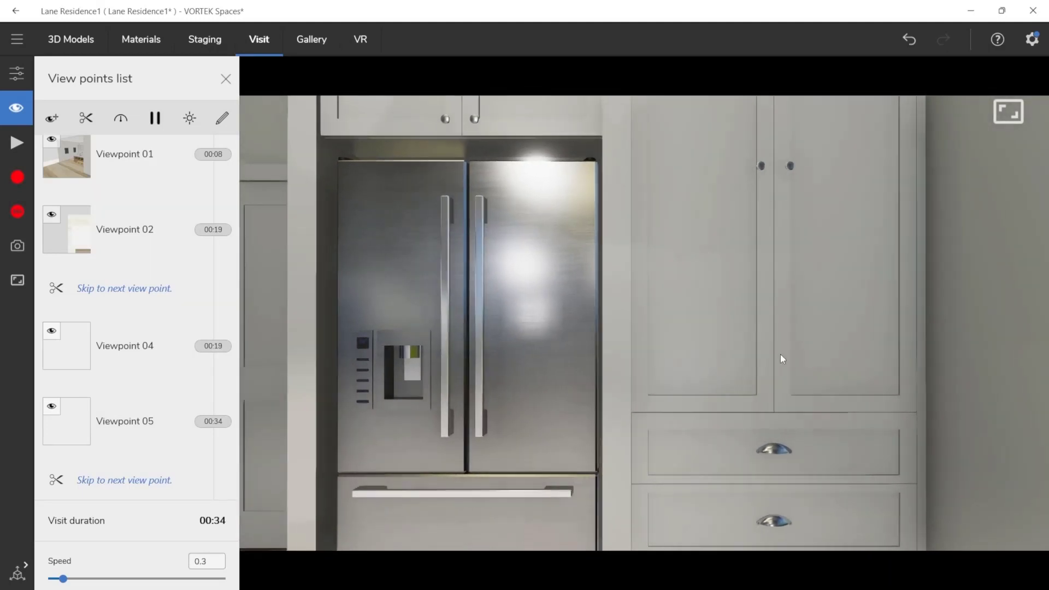
drag(780, 354, 798, 566)
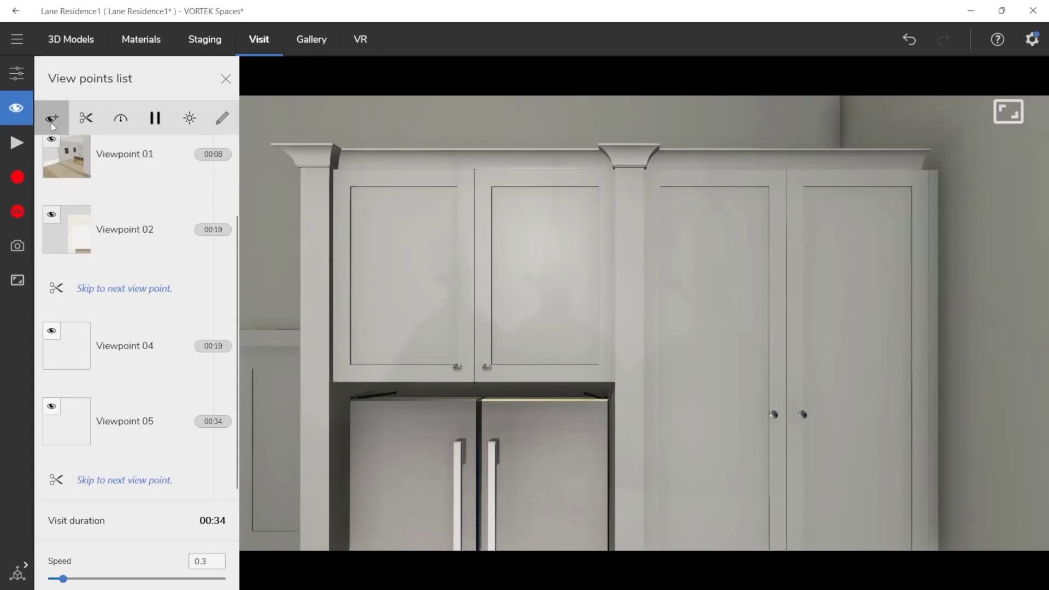
drag(598, 458, 610, 124)
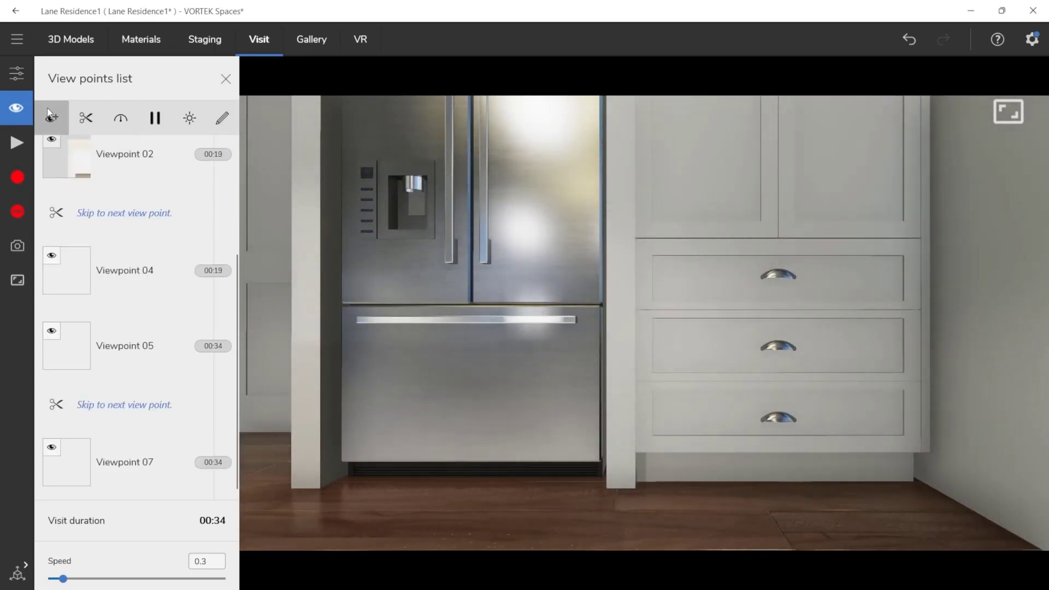
click(83, 119)
Save a two-viewpoint camera move starting at the island's end beside the blue stools, followed by a skip to the next viewpoint
drag(505, 342, 209, 376)
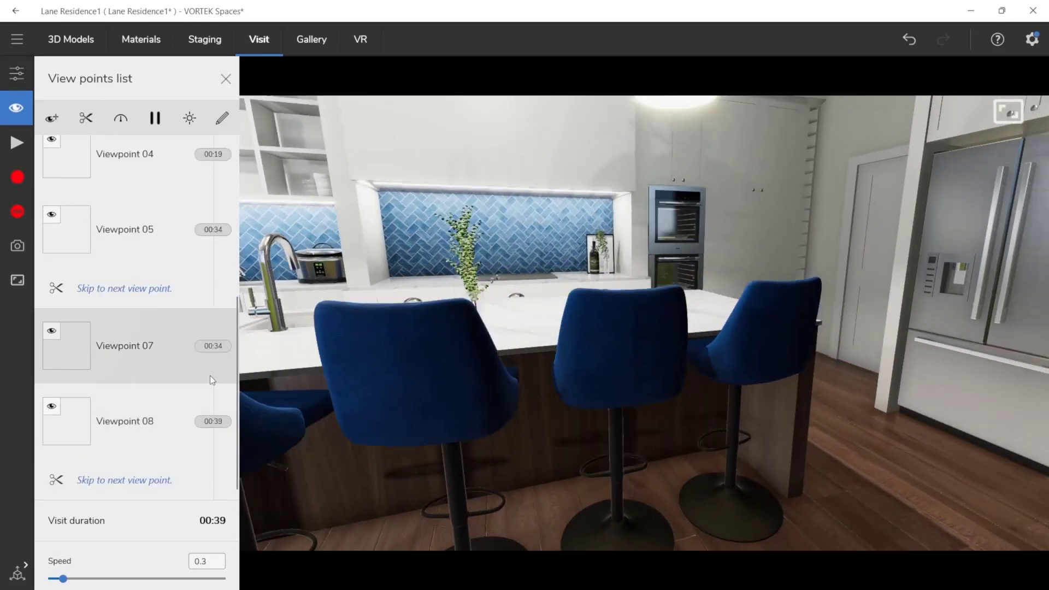
drag(634, 326, 521, 345)
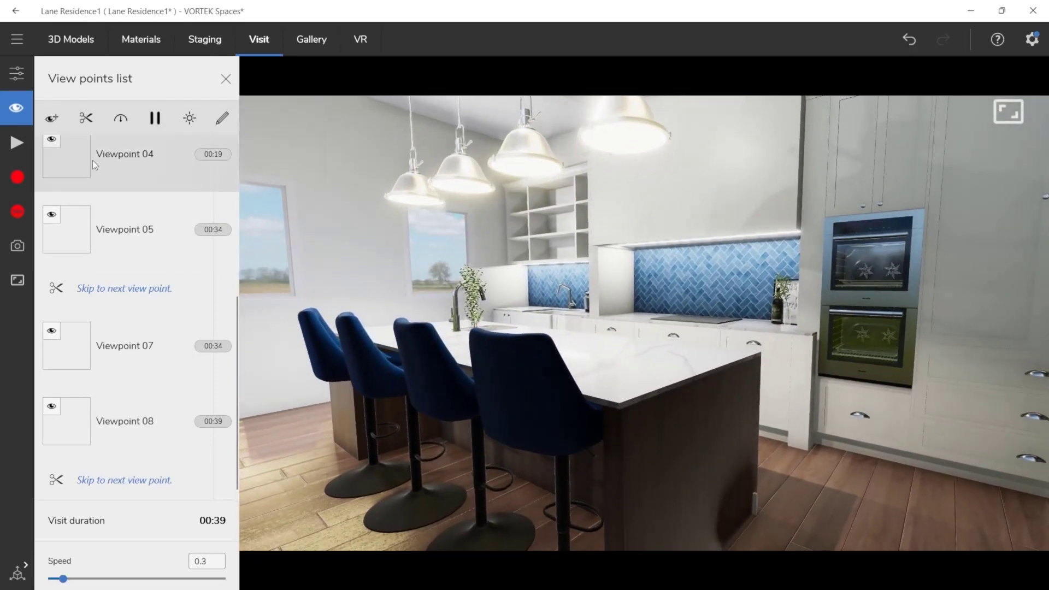
click(52, 118)
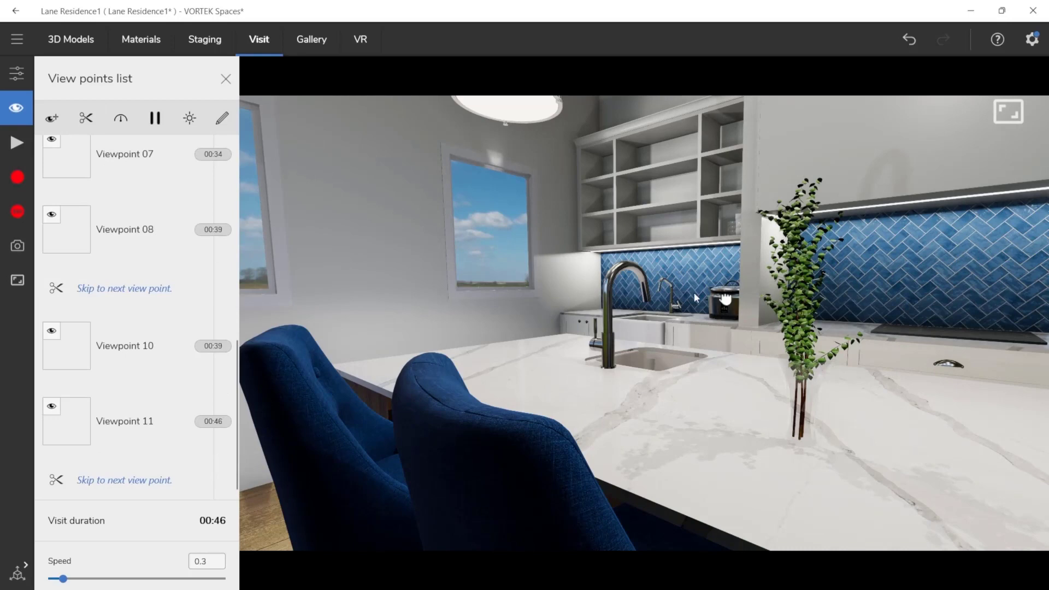
Save a close-up viewpoint of the cooktop and blue herringbone backsplash, and return to Viewpoint 00
drag(726, 297, 618, 261)
scroll(619, 260, up, 10)
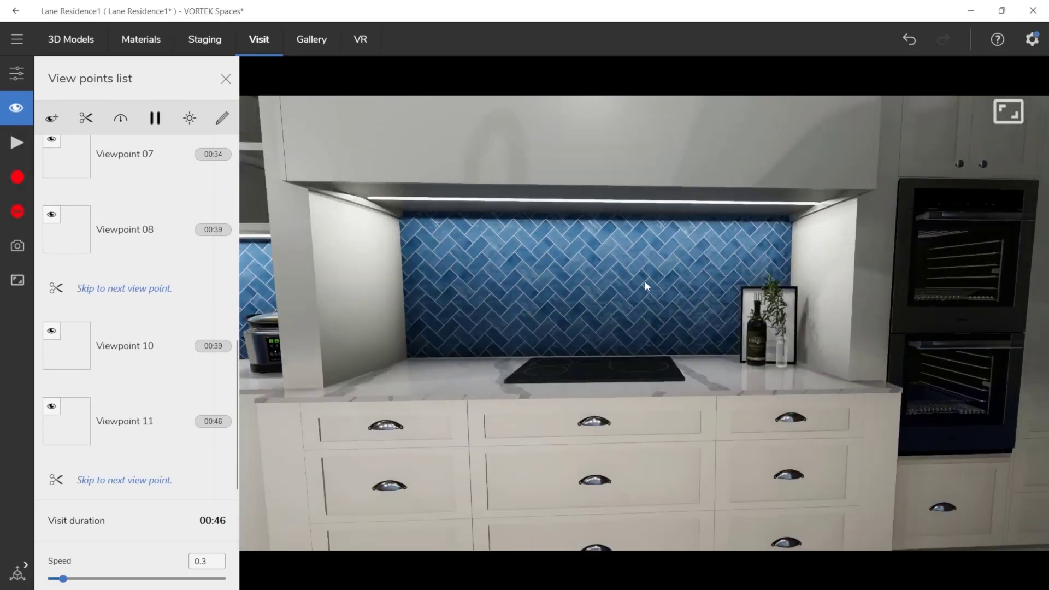
mouse_move(660, 393)
mouse_down()
mouse_move(656, 384)
mouse_move(698, 391)
mouse_move(656, 380)
mouse_up()
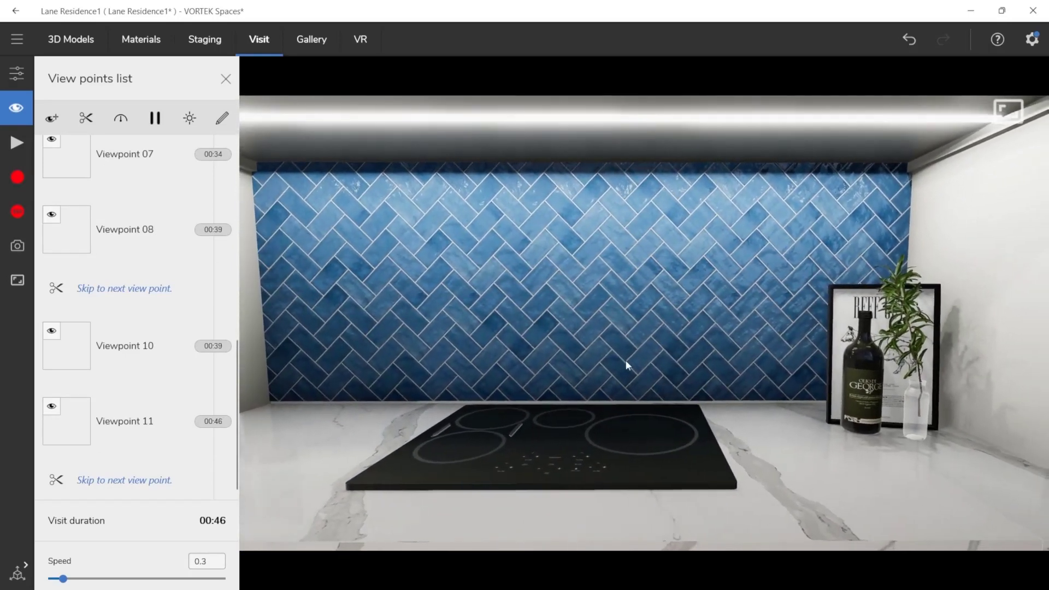
click(61, 118)
scroll(129, 218, up, 10)
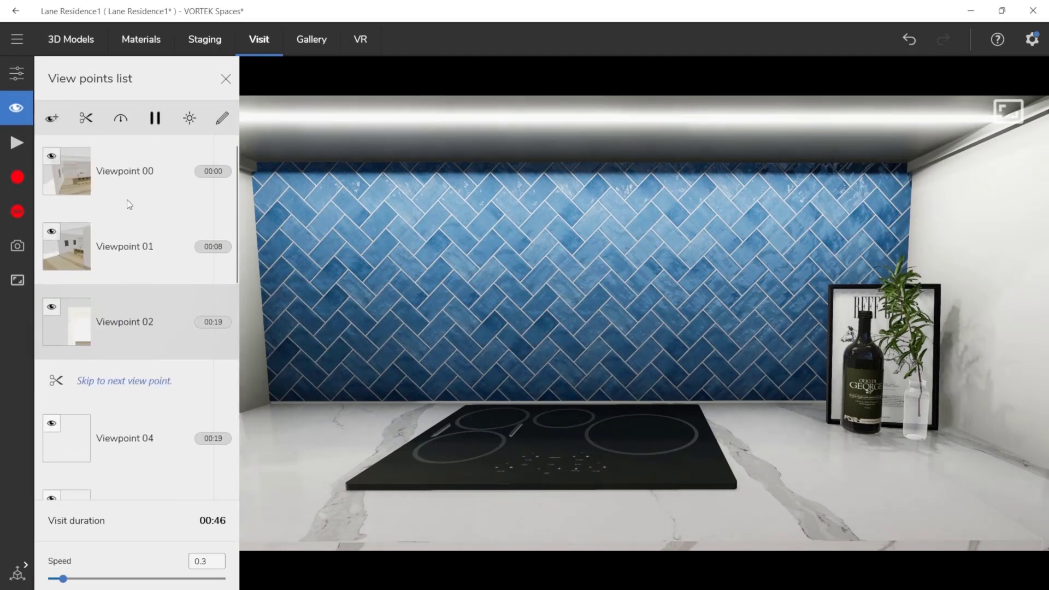
click(130, 176)
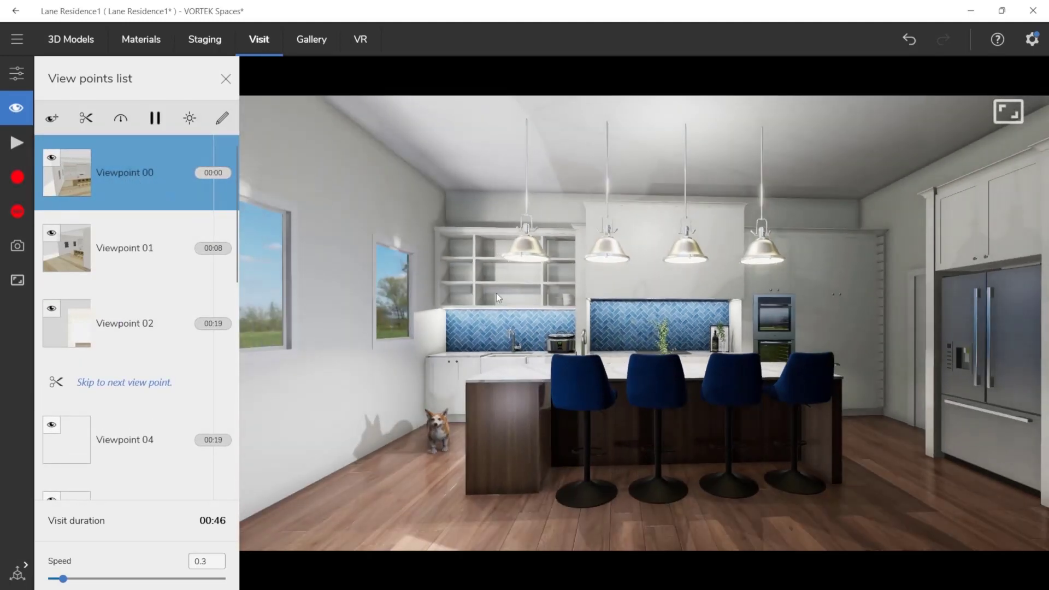
Save the full front view of the kitchen as the visit's closing viewpoint and add an object entrance animation after Viewpoint 00
click(53, 118)
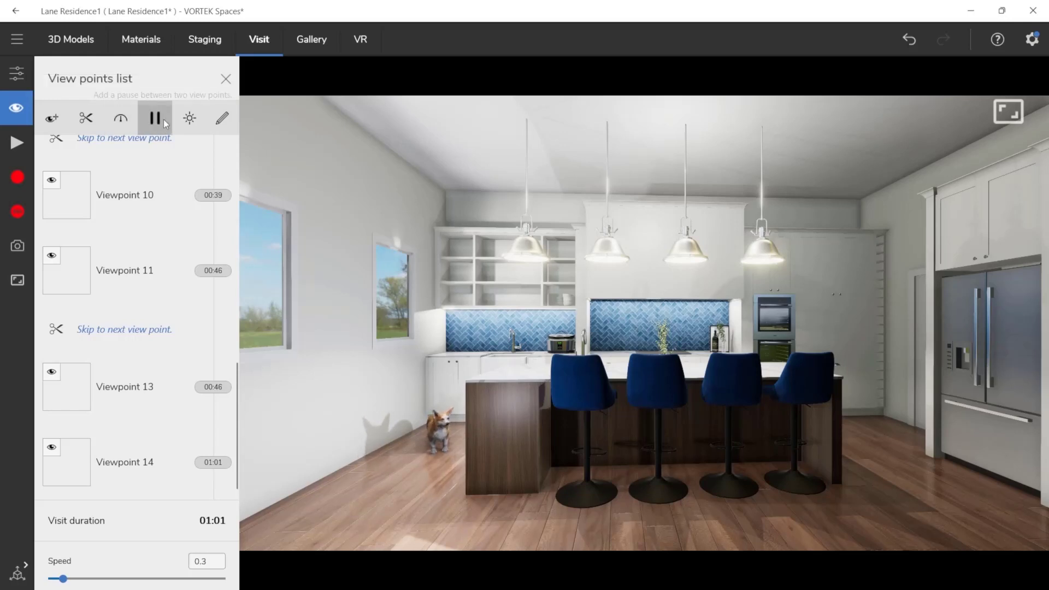
scroll(111, 209, up, 10)
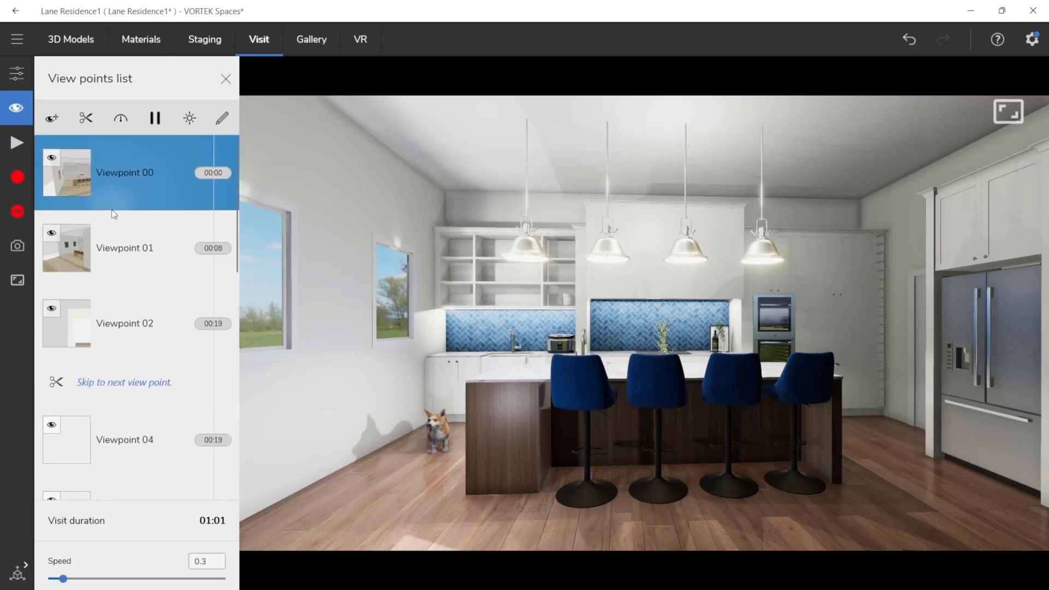
right_click(135, 178)
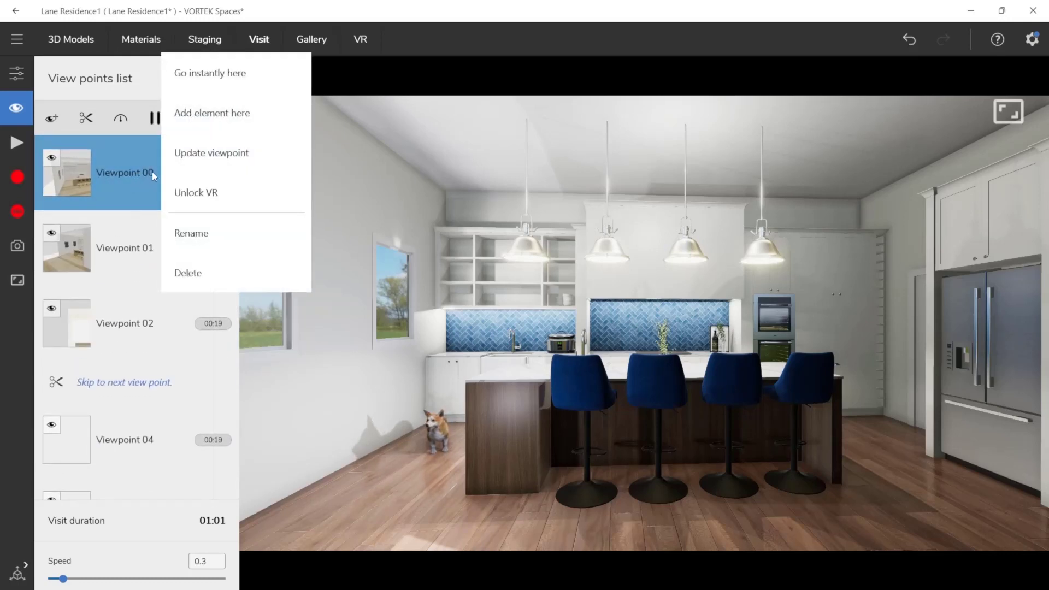
click(189, 115)
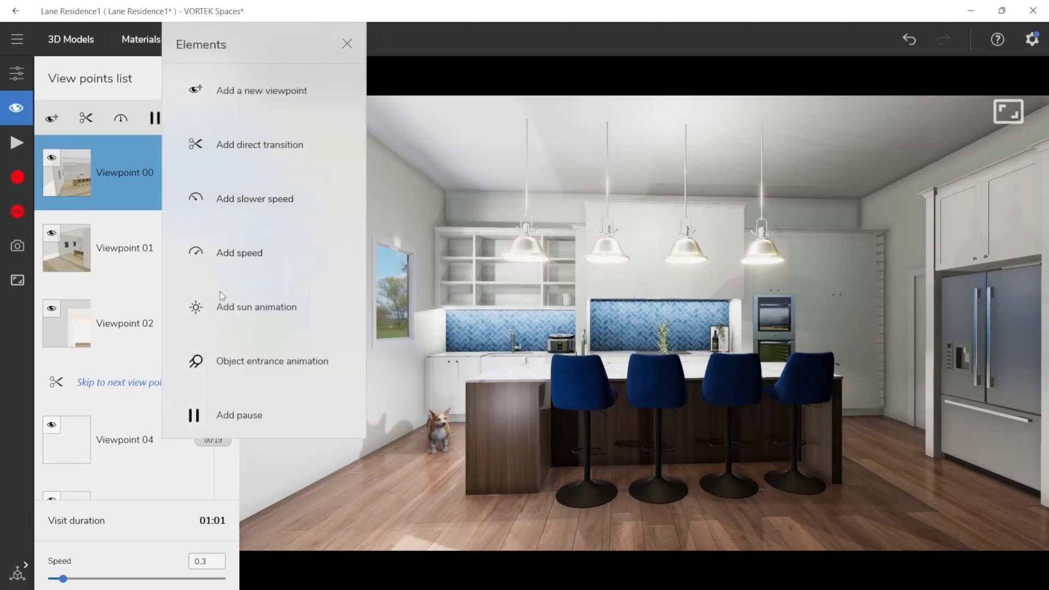
click(272, 362)
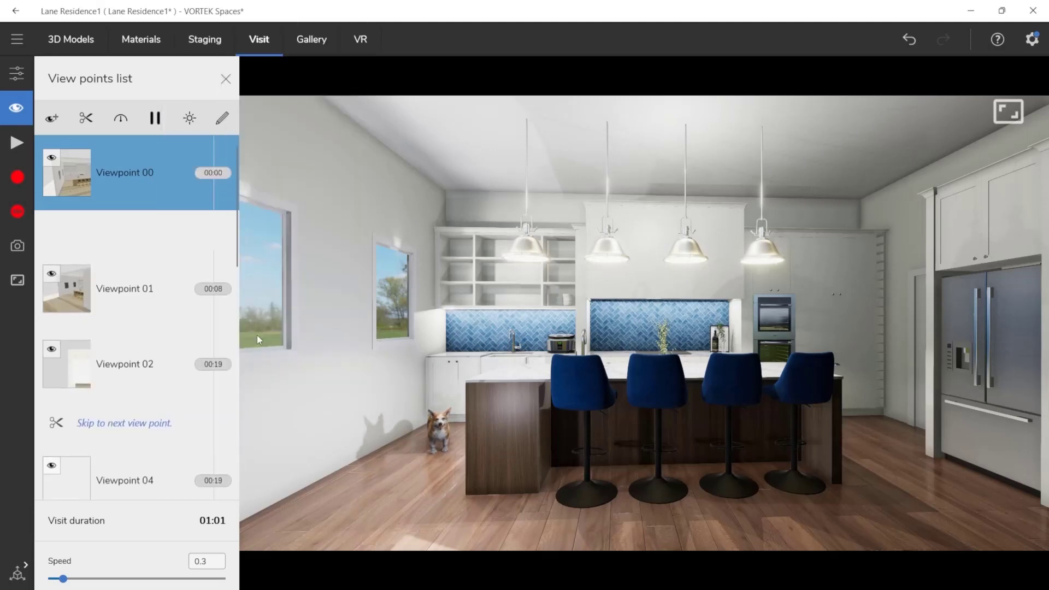
Preview the object entrance animation, raise its duration to about 13.8, and close the viewpoints list
click(168, 231)
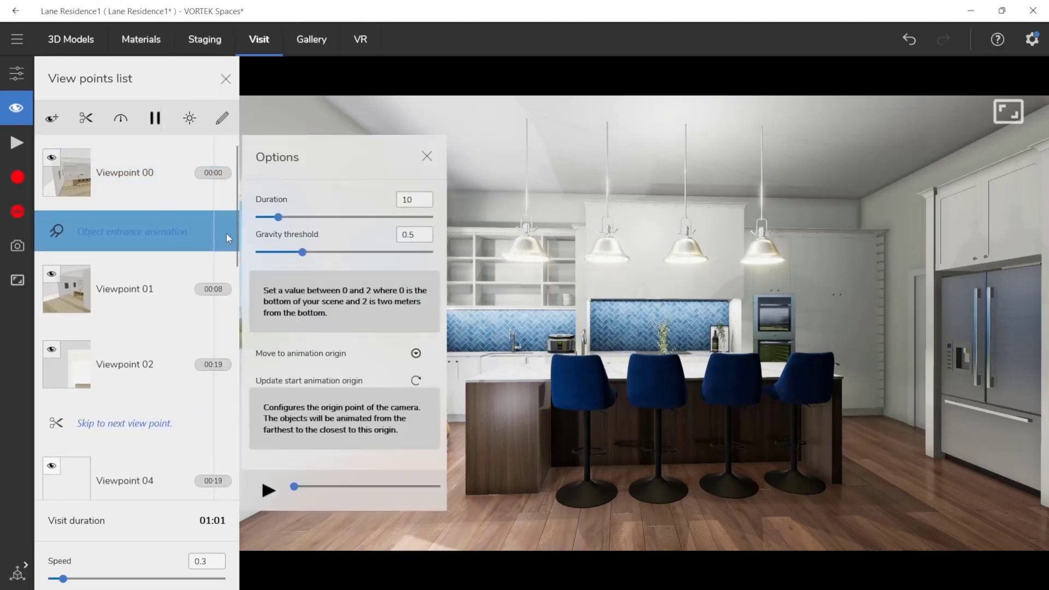
click(268, 490)
scroll(416, 206, up, 1)
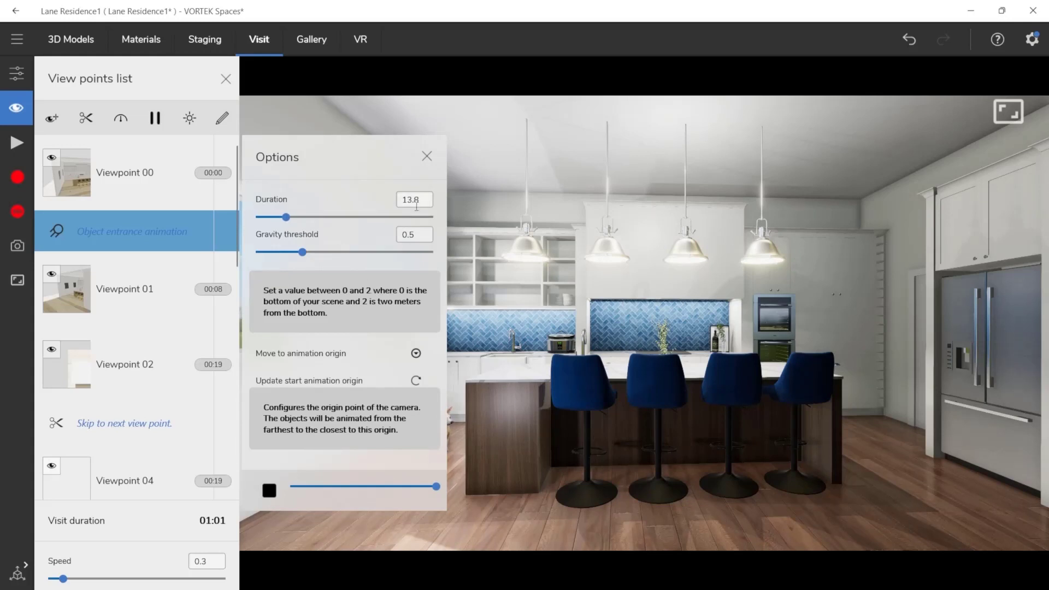
scroll(417, 207, up, 2)
click(430, 156)
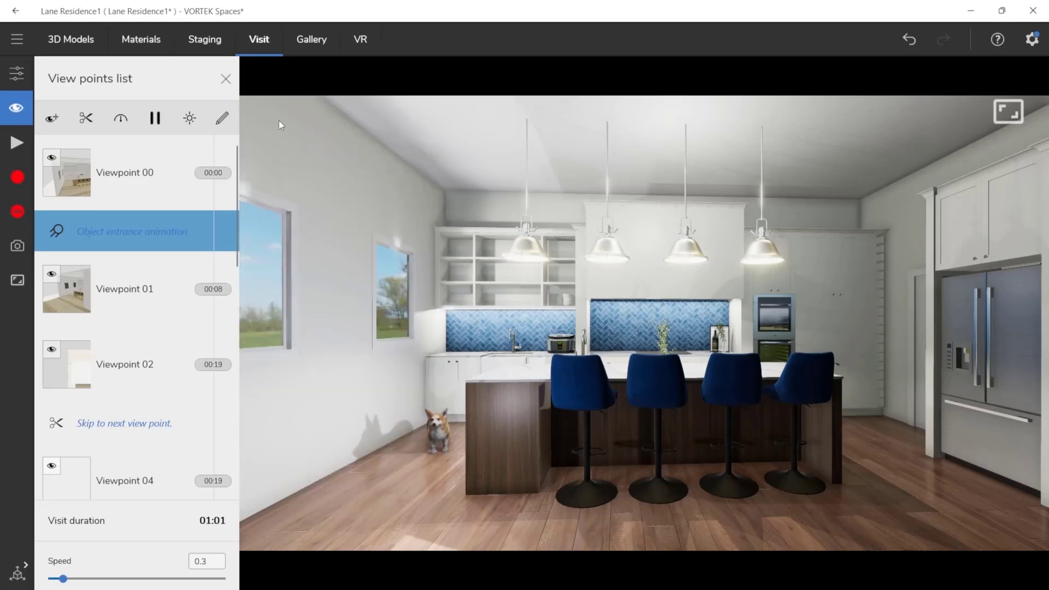
click(224, 78)
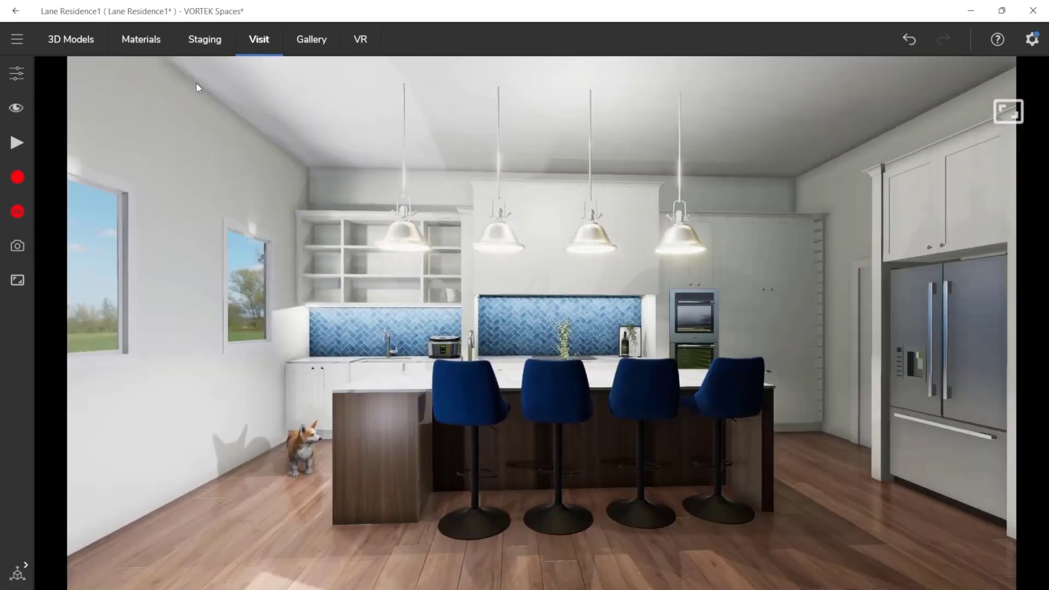
Review the available video resolutions and the video personalisation settings in the recording options
click(11, 77)
click(123, 122)
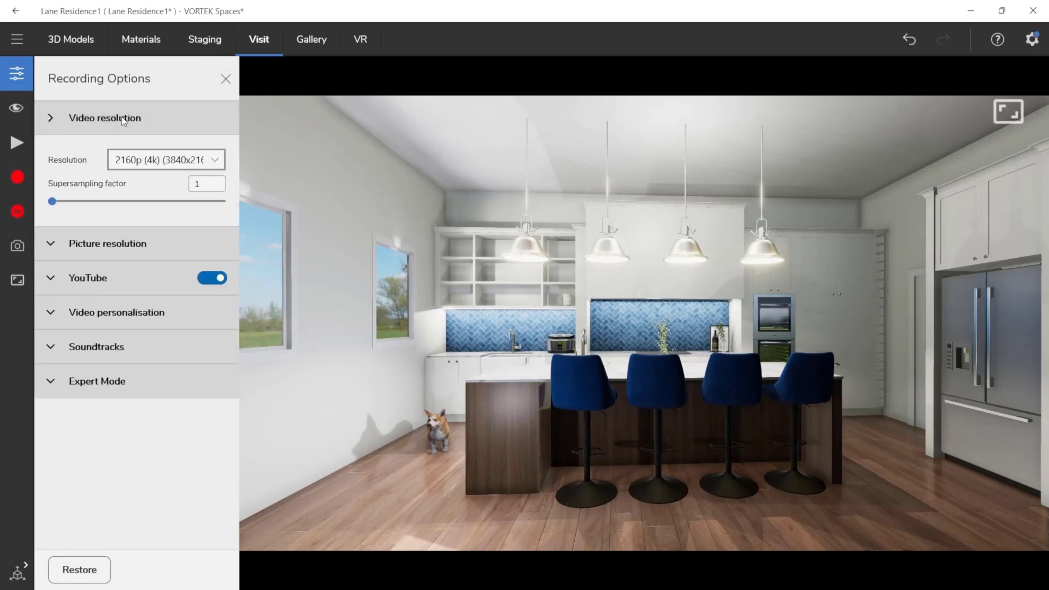
click(134, 161)
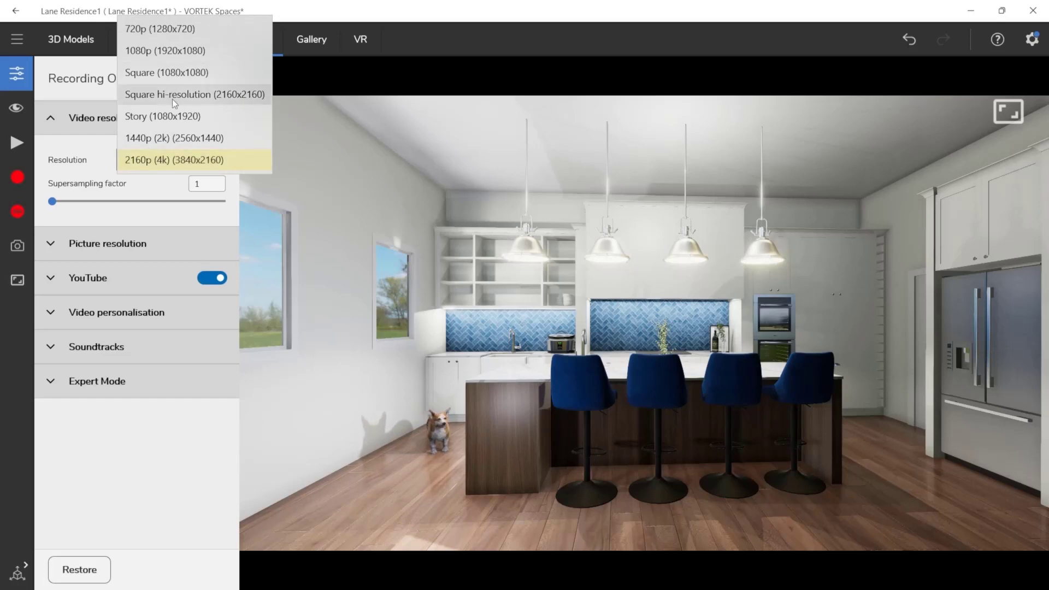
click(145, 189)
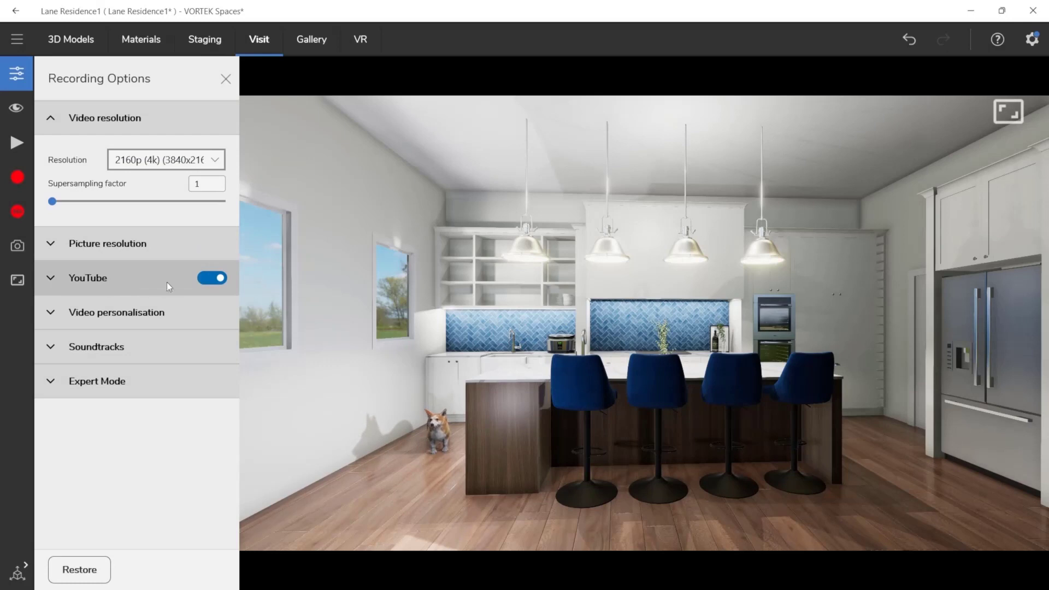
click(123, 320)
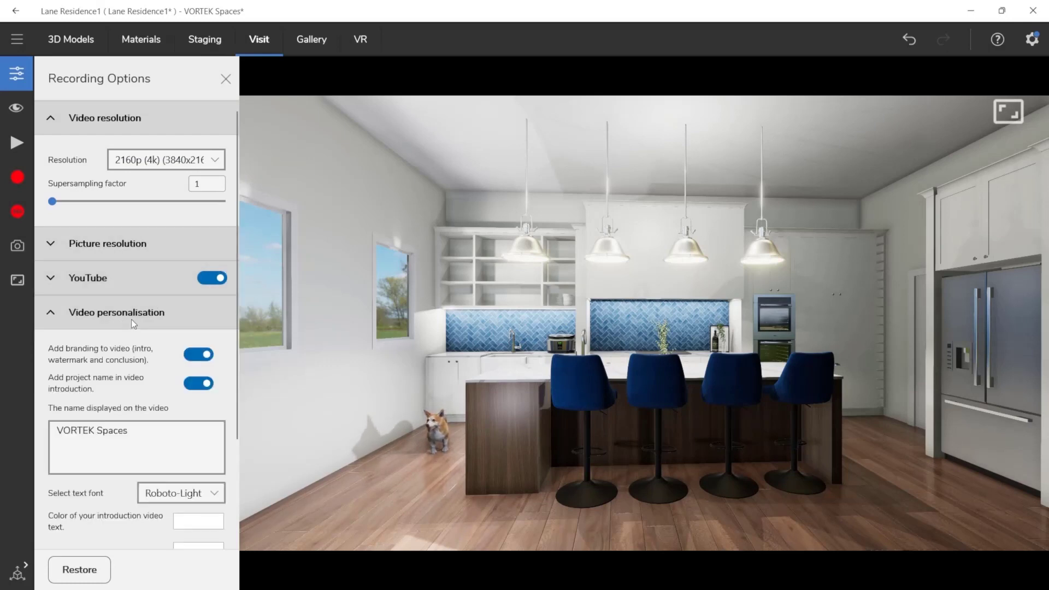
click(131, 319)
Set the video's soundtrack to Motivational and inspiring and close the recording options
click(123, 346)
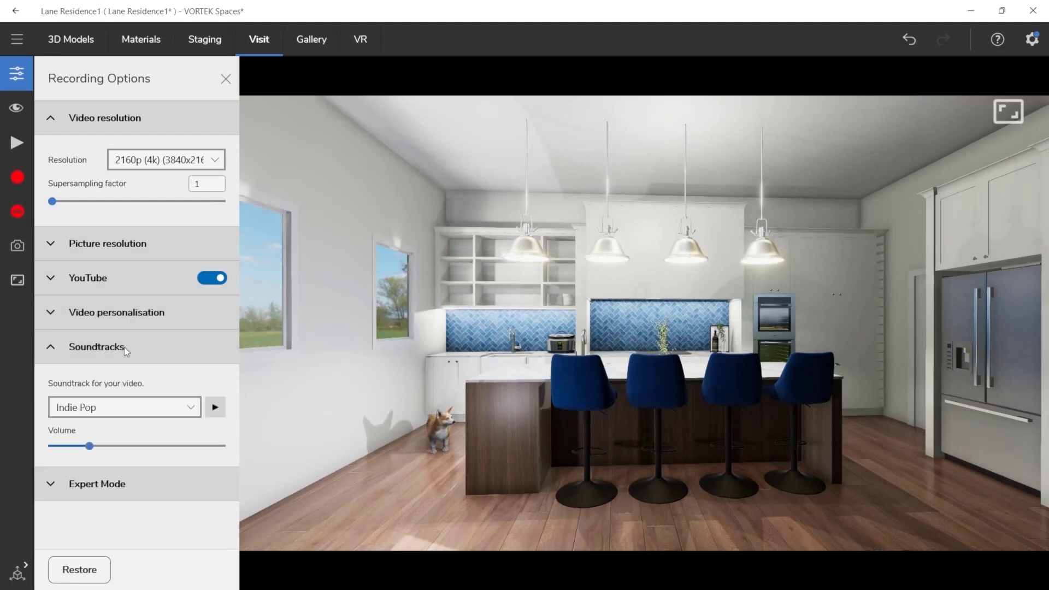
click(106, 411)
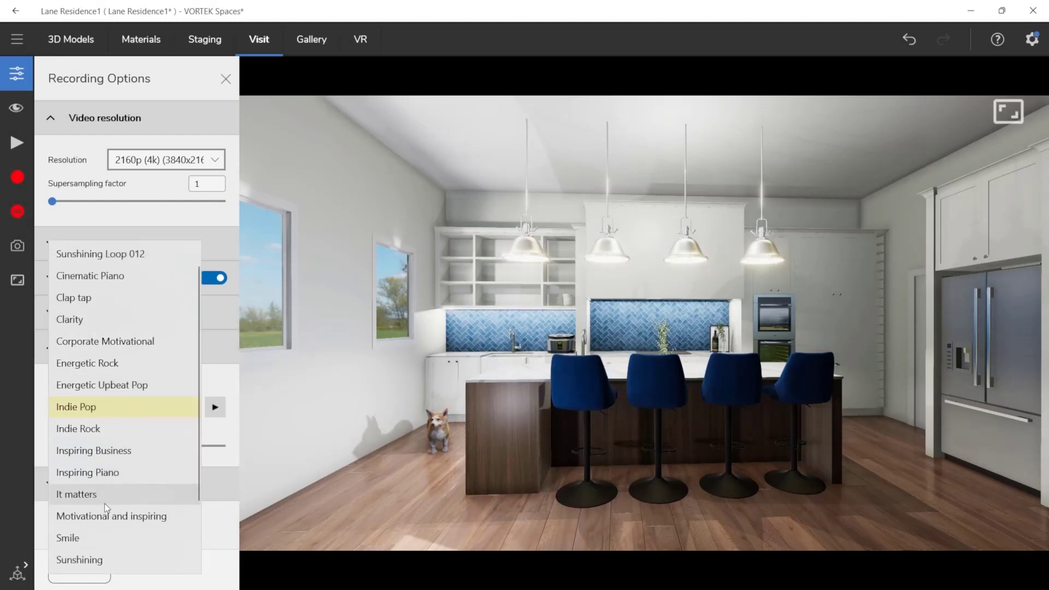
click(110, 519)
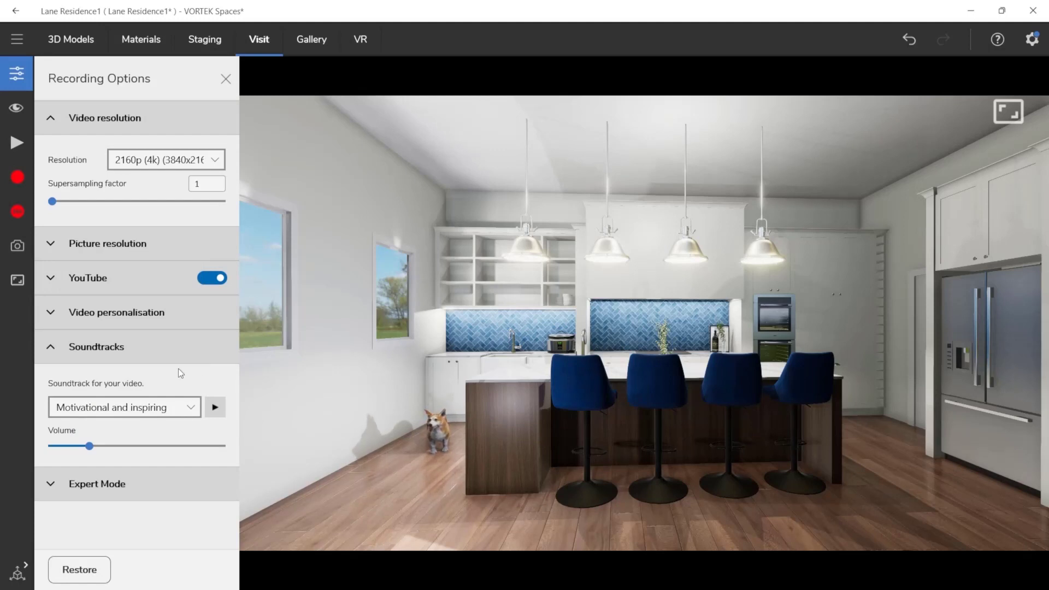
click(90, 347)
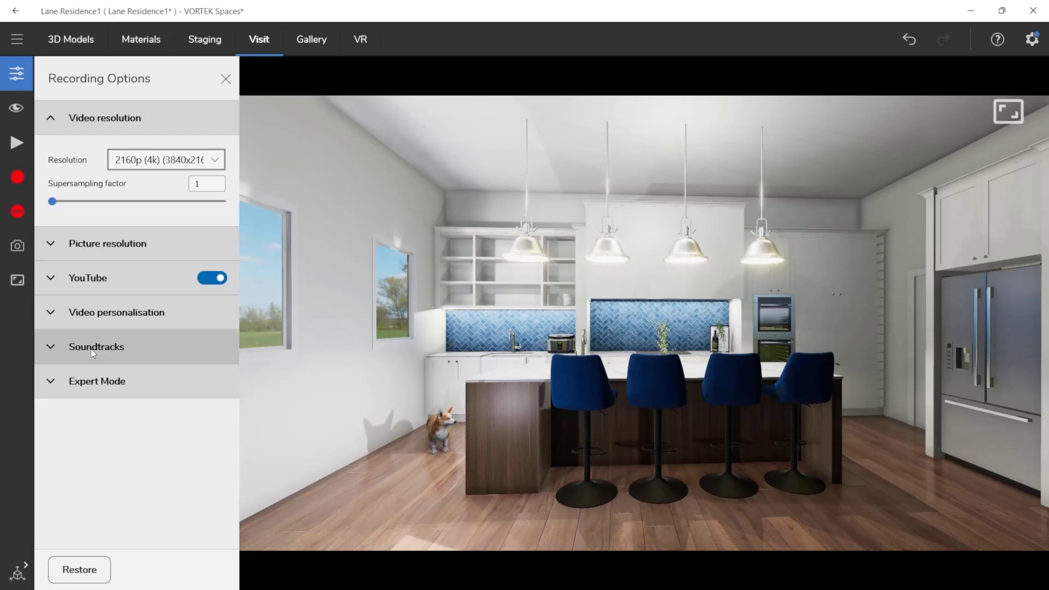
click(225, 79)
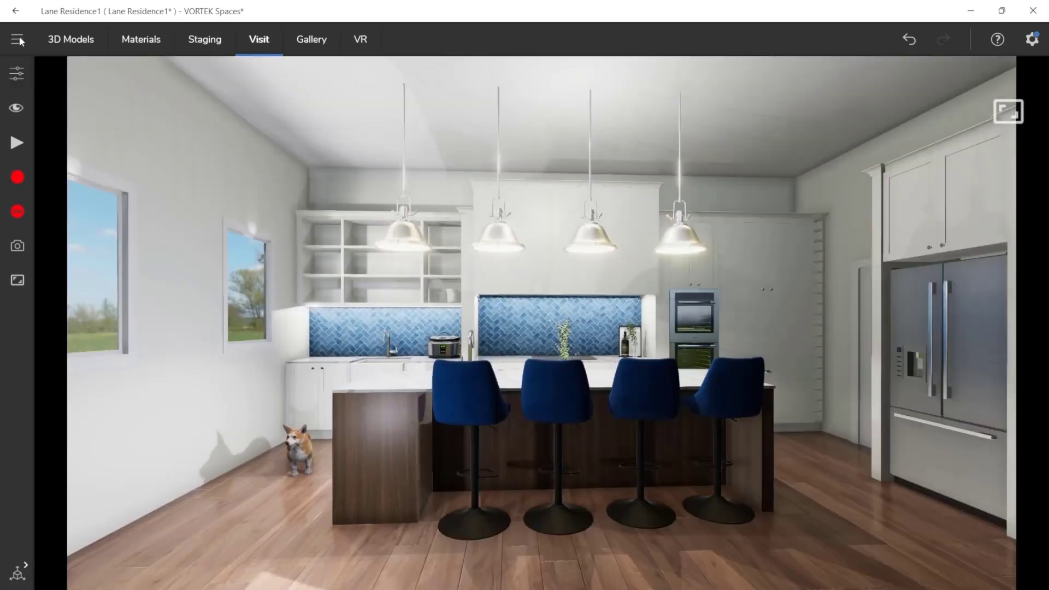
Save the Lane Residence1 project and open the gallery of rendered viewpoint pictures
click(17, 39)
click(32, 91)
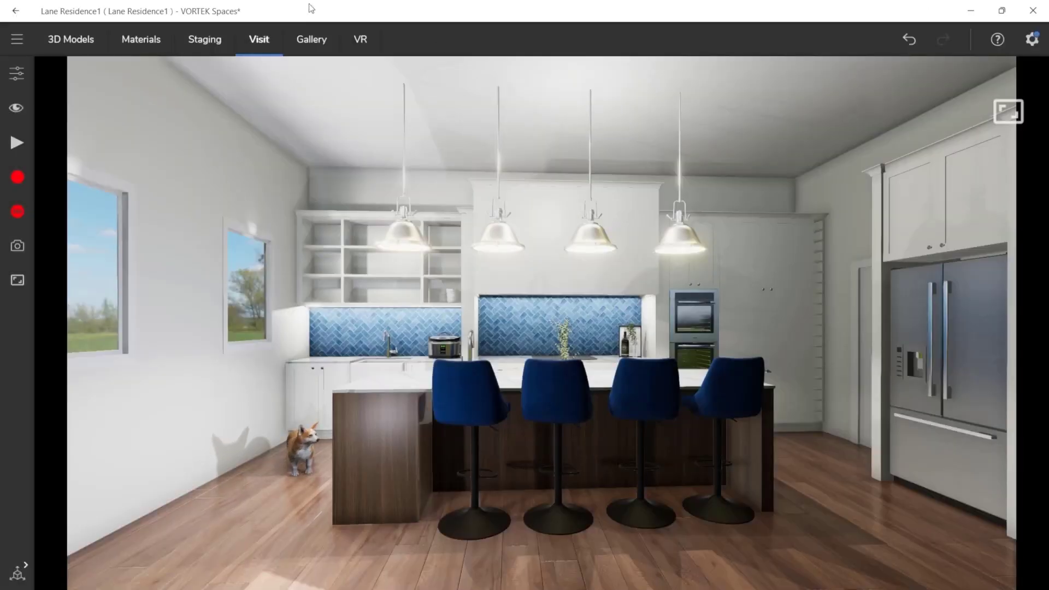
click(302, 40)
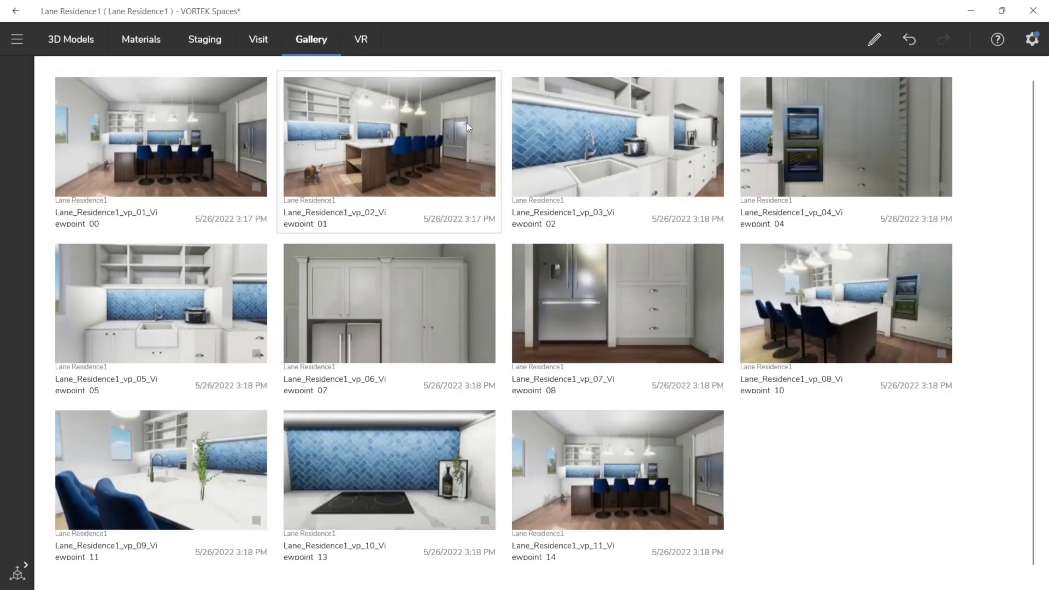
Record the camera visit as a video and start its unlisted YouTube upload to the VORTEK channel under the title Lane Residence1
click(258, 39)
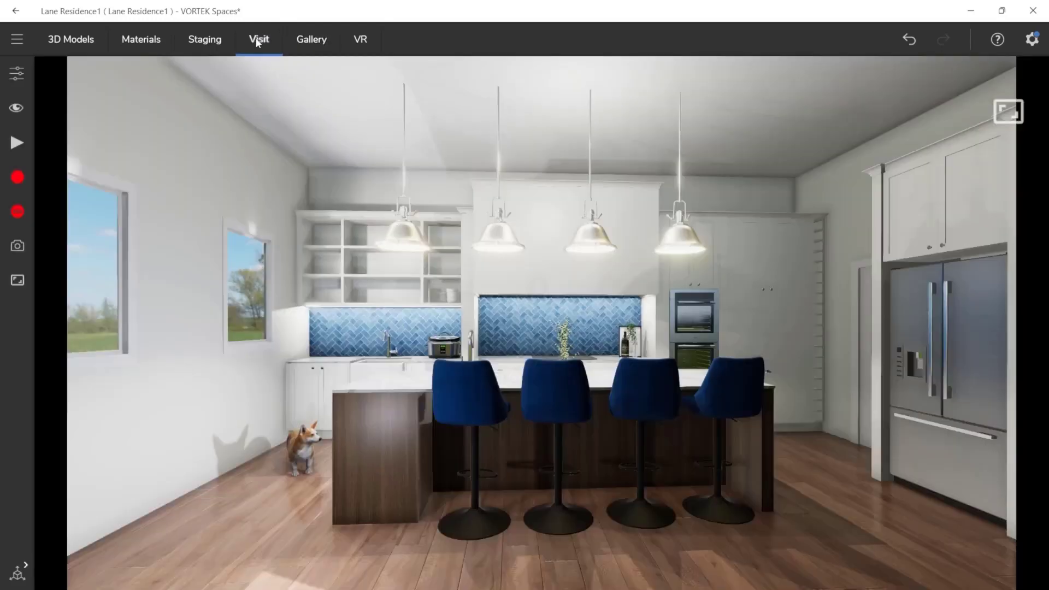
click(18, 178)
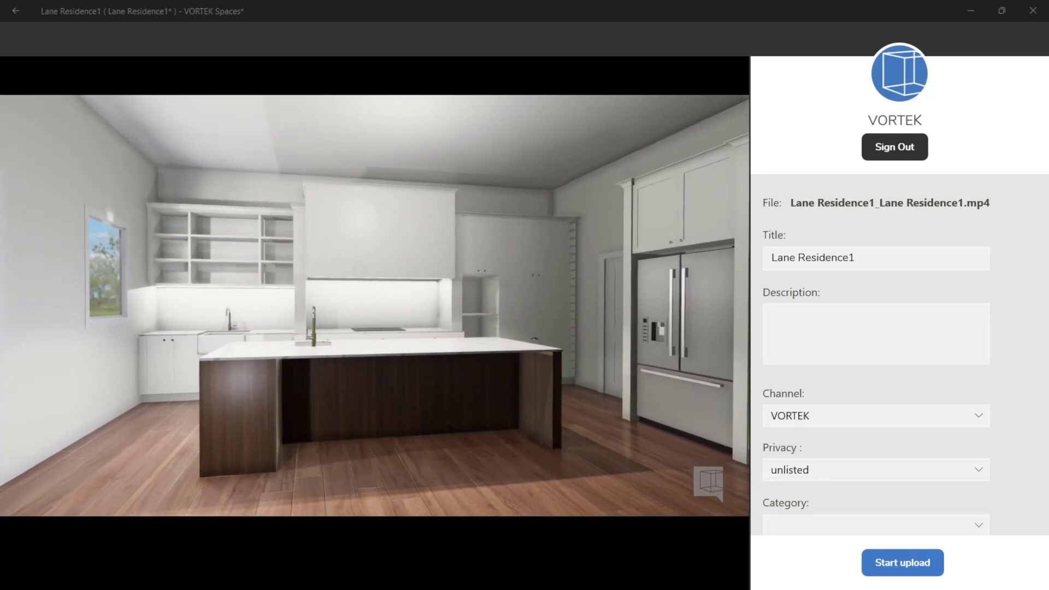
mouse_move(680, 254)
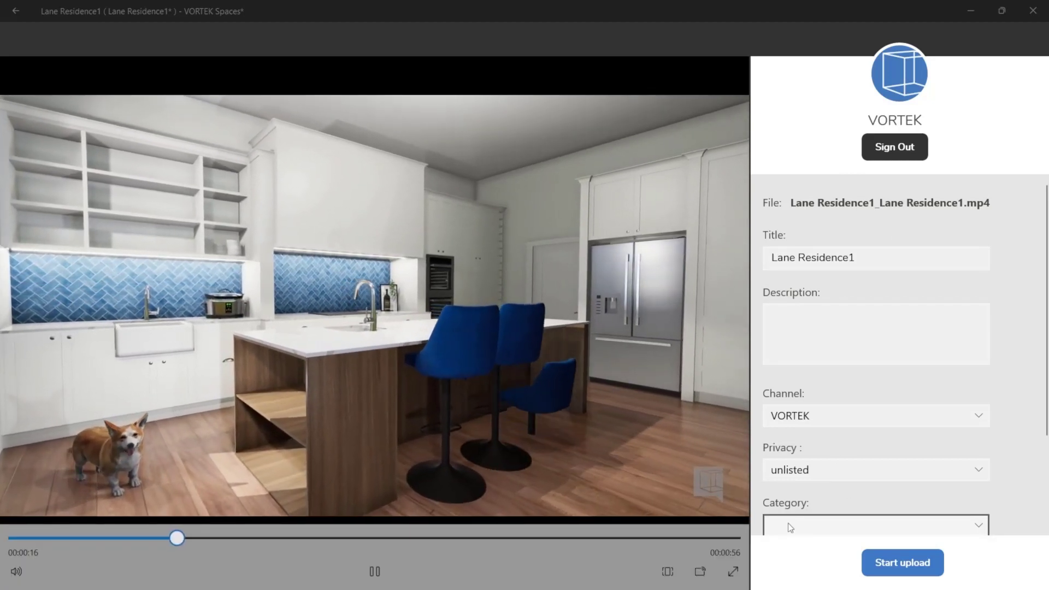
click(872, 554)
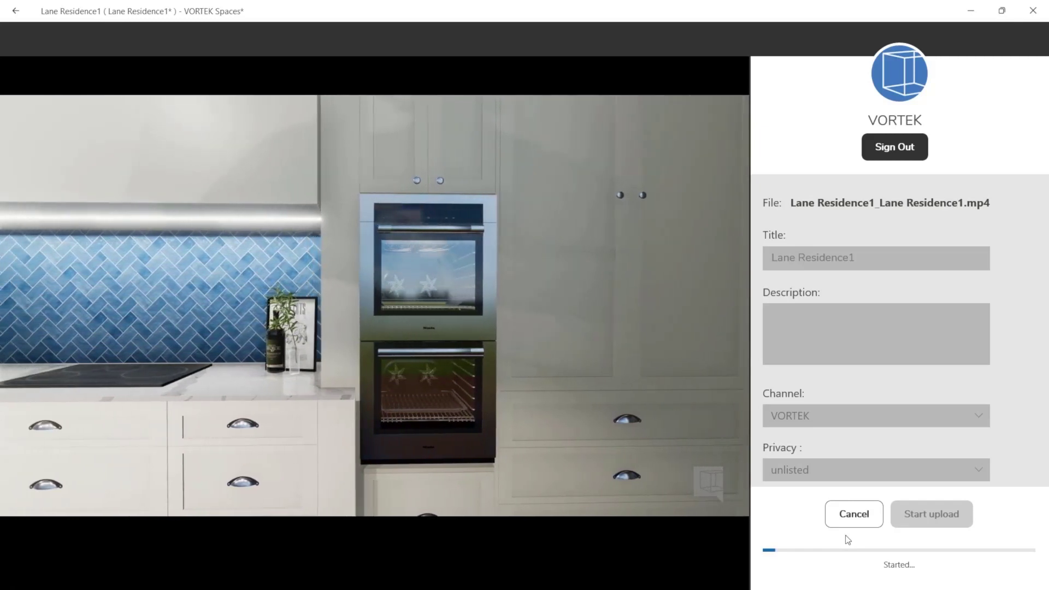
Turn the recorded video's playback volume down to 0
mouse_move(556, 428)
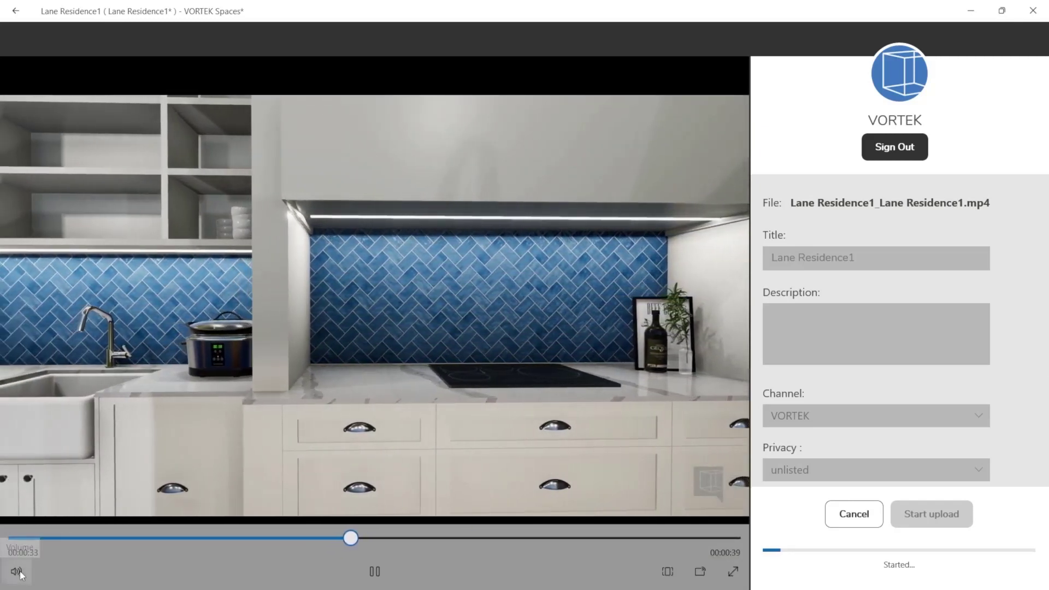
click(17, 572)
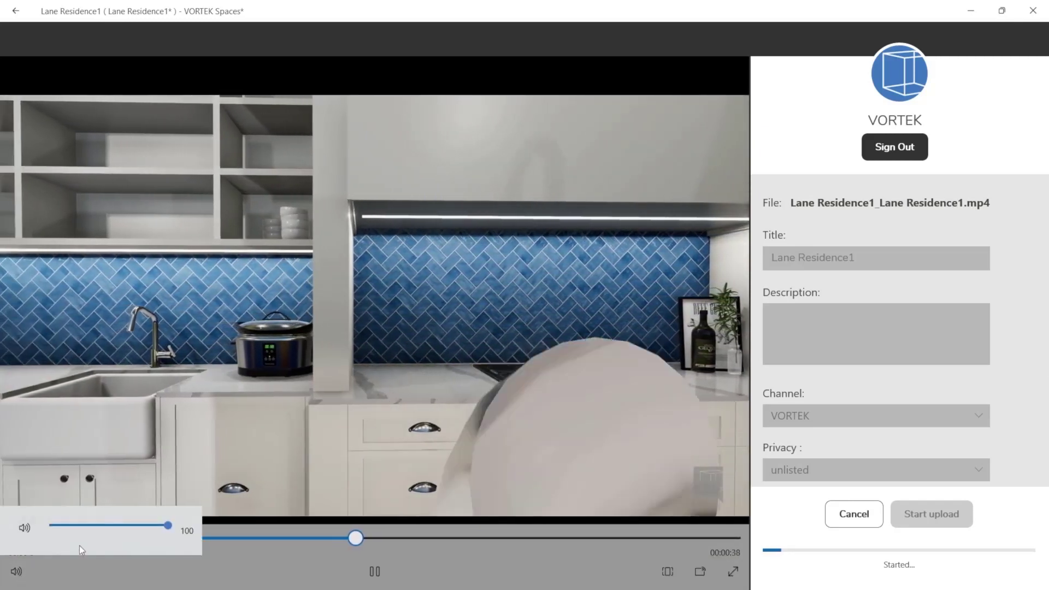
drag(106, 525, 53, 525)
click(214, 575)
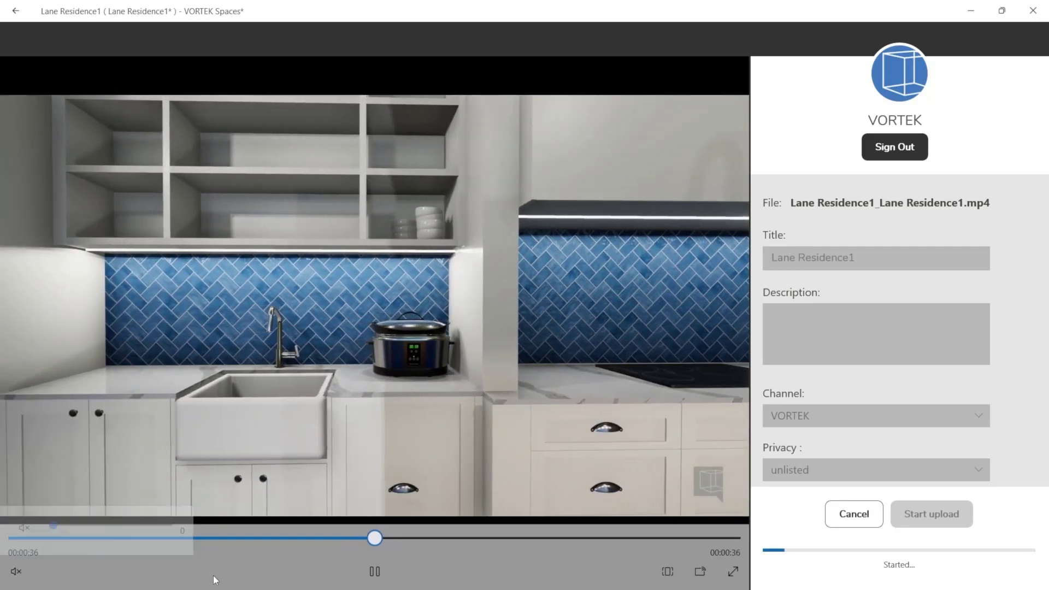